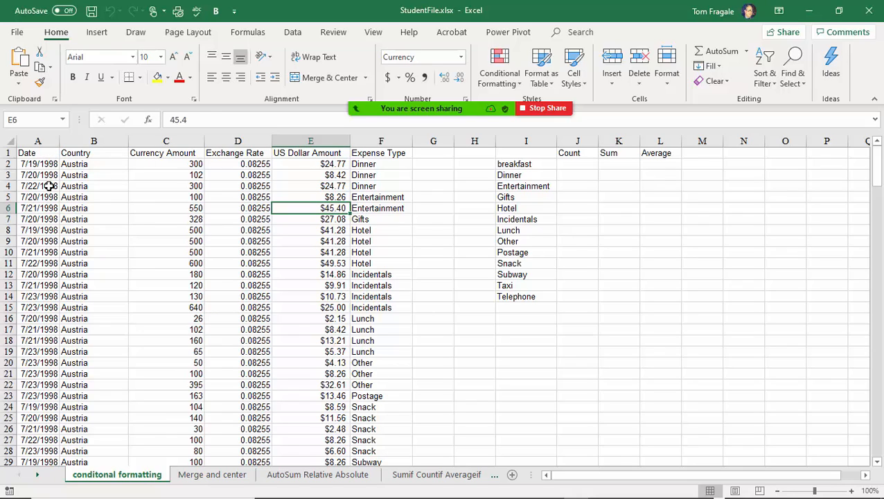
Look through the expense records on the conditional formatting sheet from the first row to the last.
left_click(49, 186)
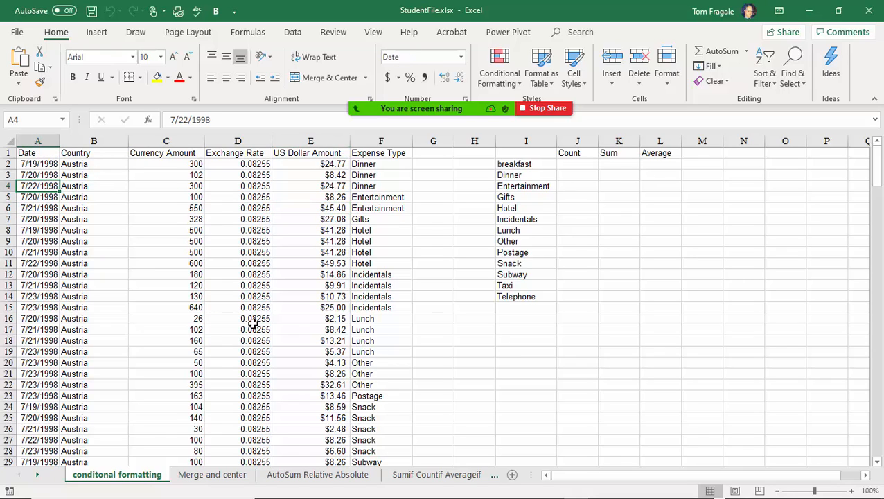
scroll(252, 323, "down", 17)
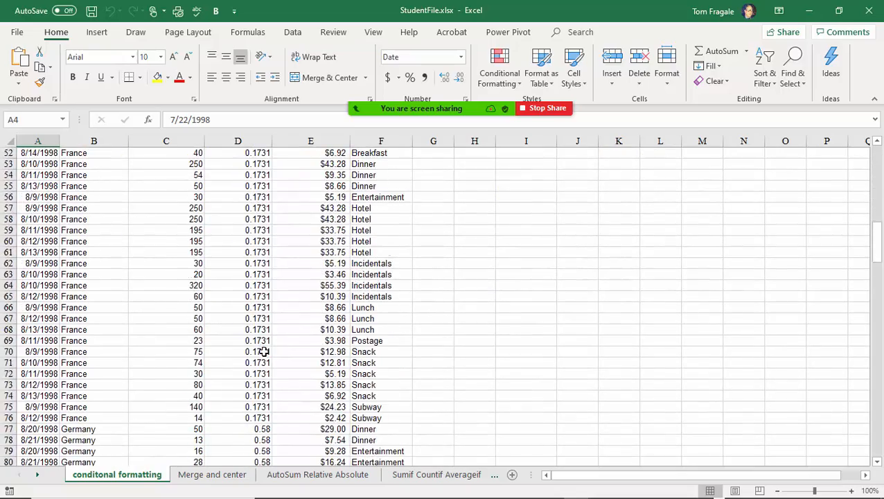
scroll(264, 351, "down", 20)
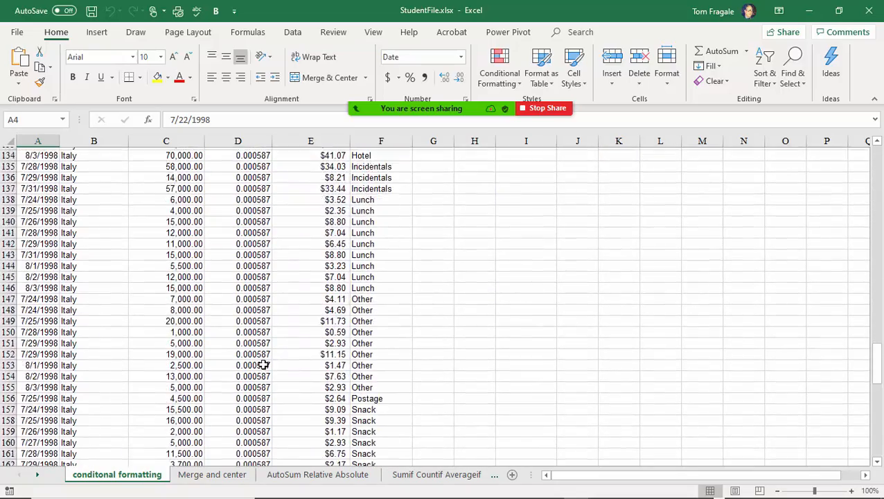
scroll(264, 365, "down", 20)
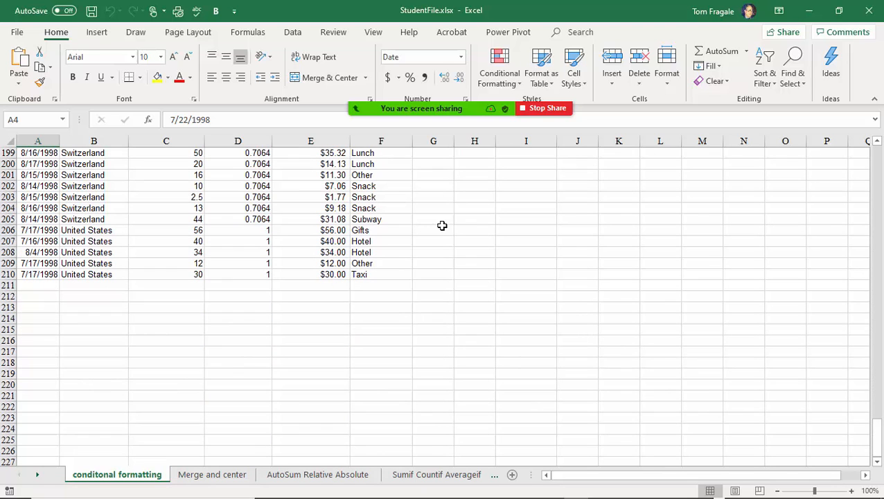
scroll(466, 219, "up", 5)
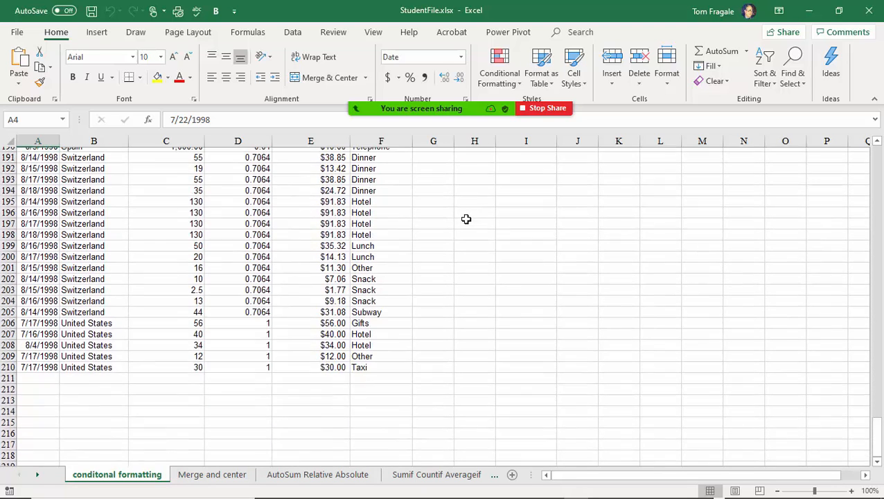
scroll(467, 219, "up", 8)
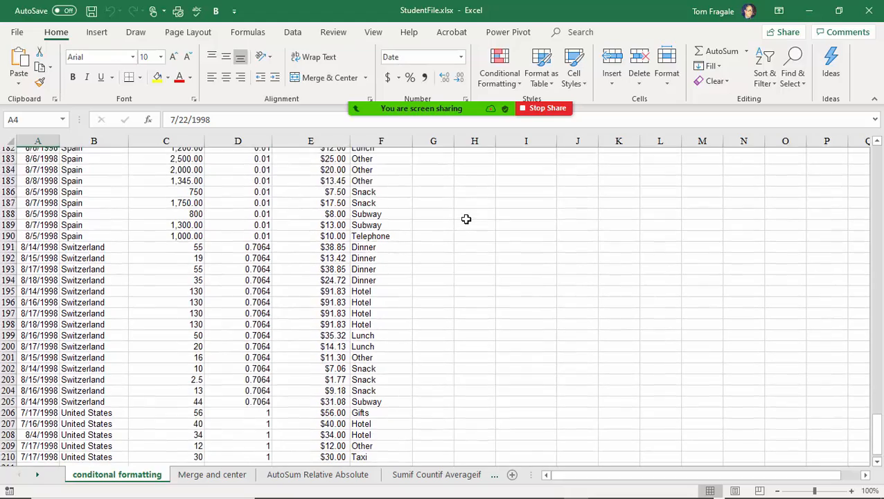
scroll(467, 219, "up", 18)
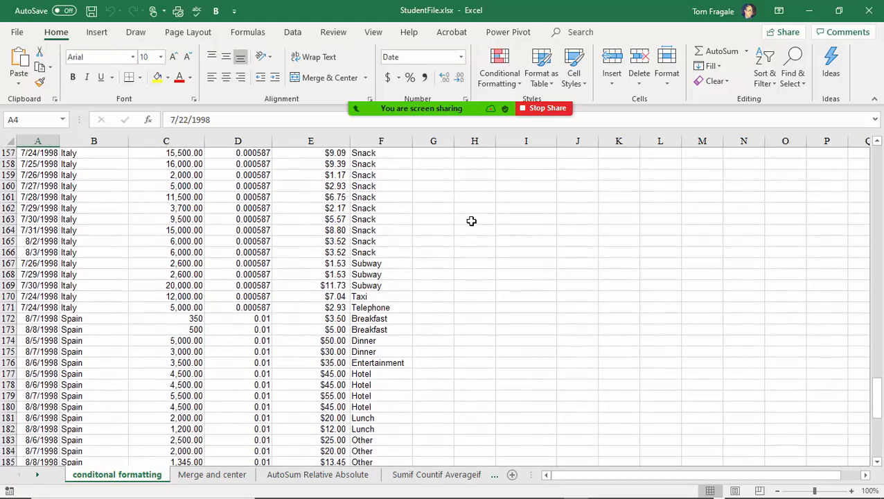
scroll(471, 220, "up", 20)
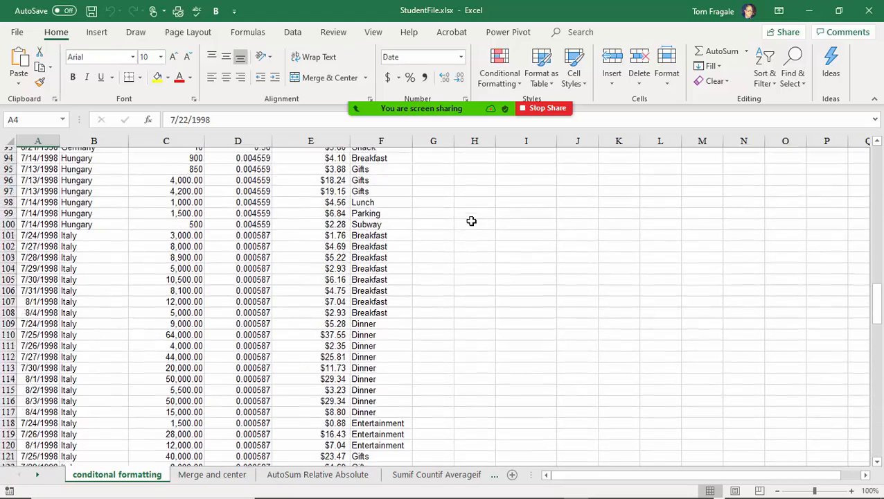
scroll(471, 220, "up", 10)
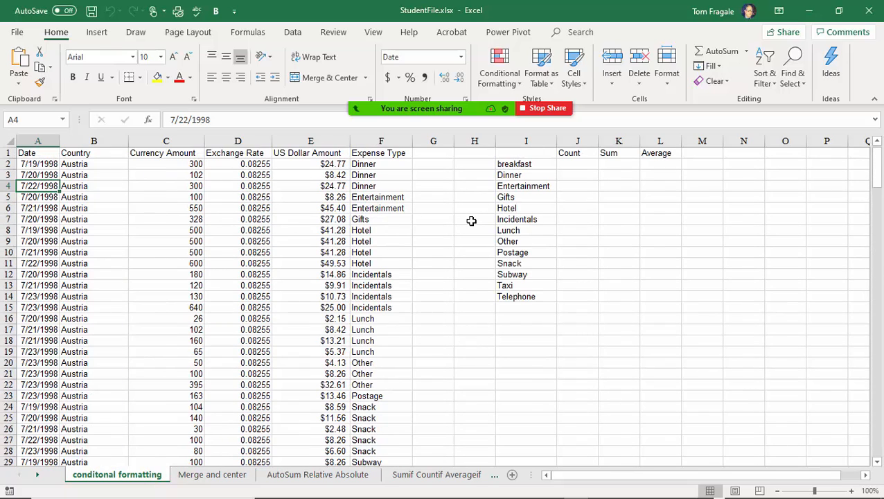
Turn on Filter for the expense table, with a cell inside the data selected.
left_click(348, 208)
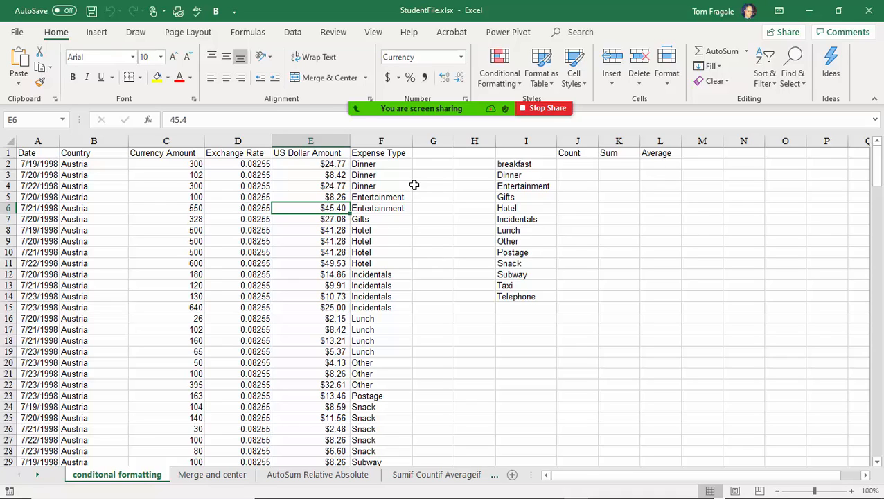
left_click(178, 194)
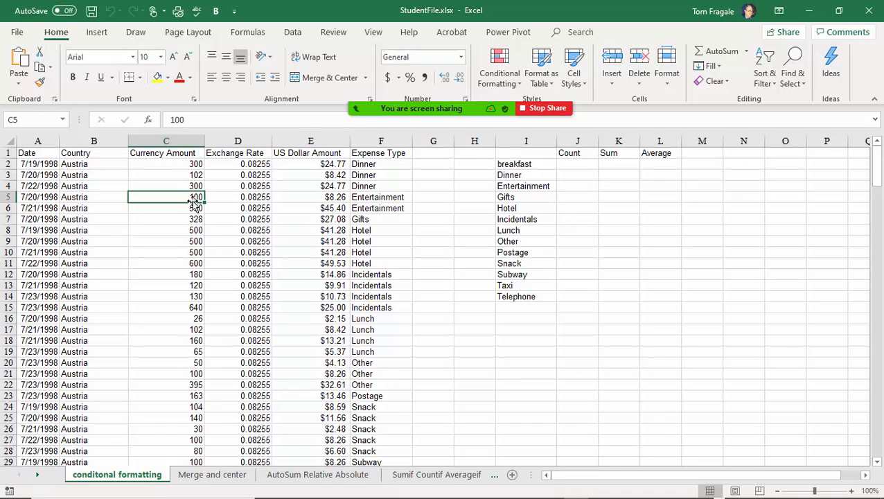
left_click(293, 32)
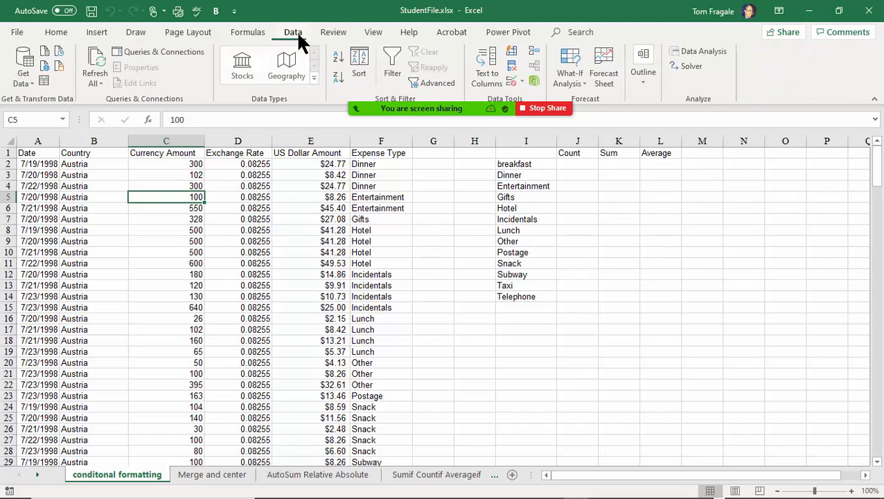
left_click(391, 75)
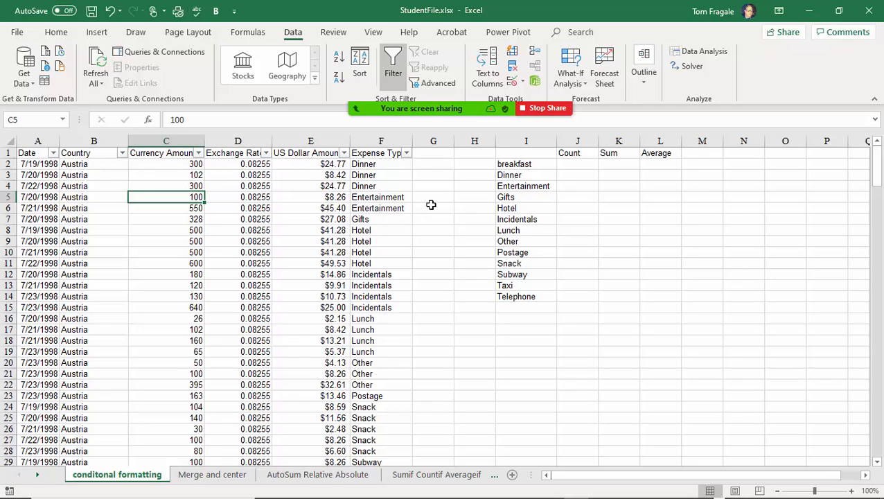
Filter the Expense Type column to show only Breakfast, Dinner and Lunch.
left_click(406, 153)
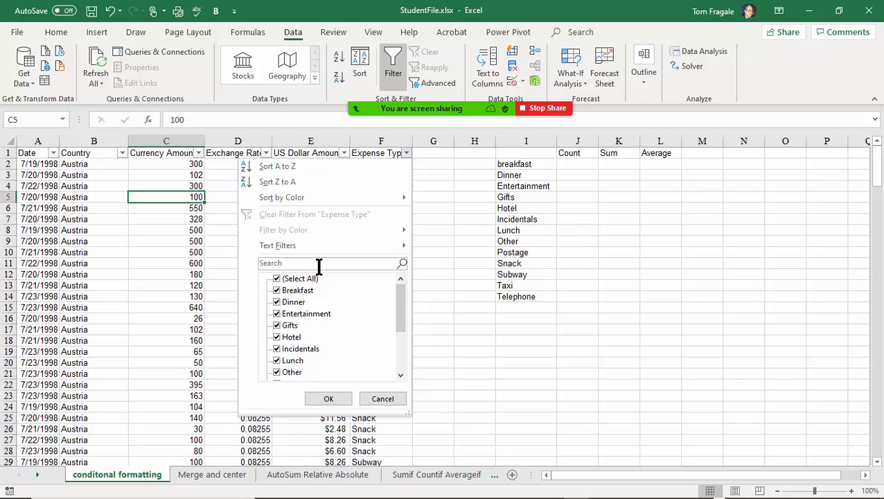
left_click(427, 220)
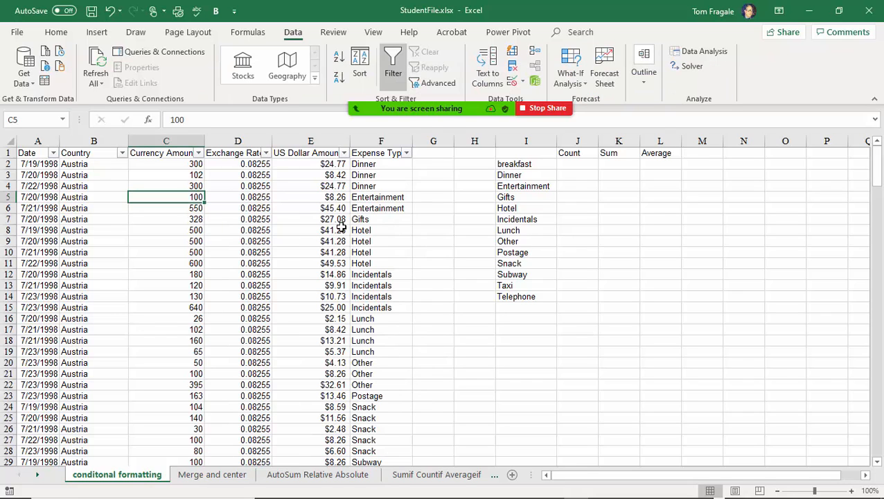
left_click(407, 153)
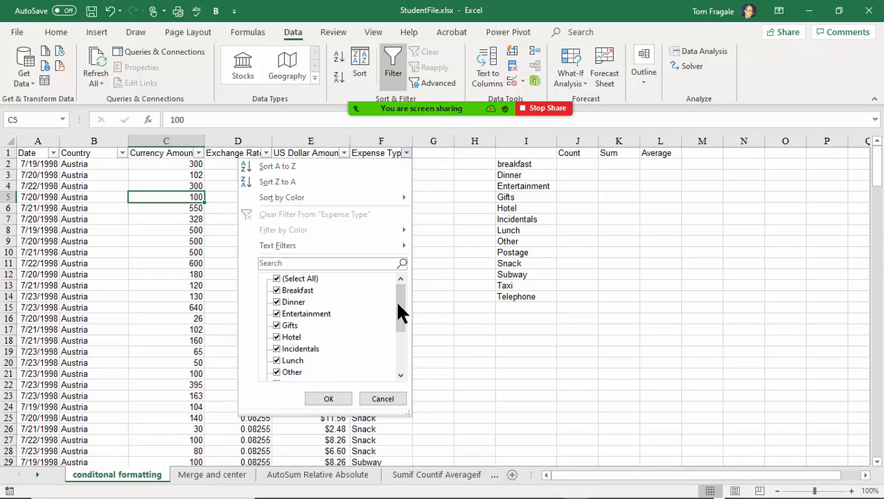
left_click(277, 280)
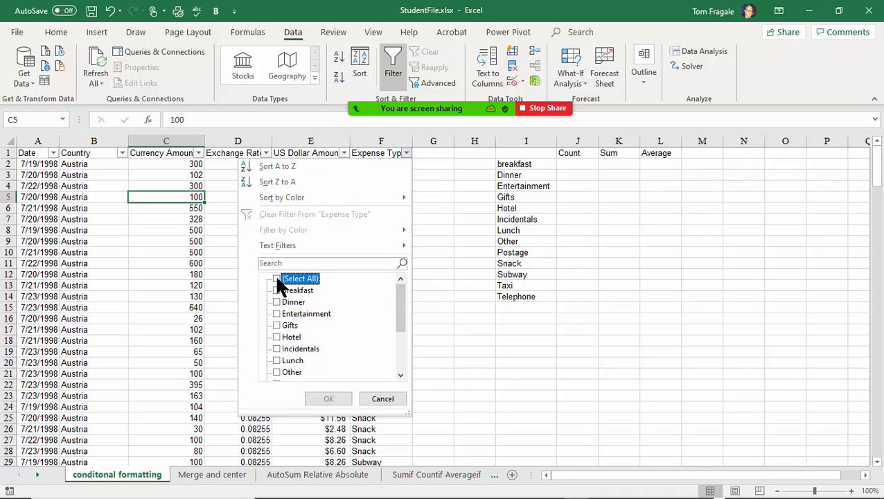
left_click(276, 291)
left_click(277, 302)
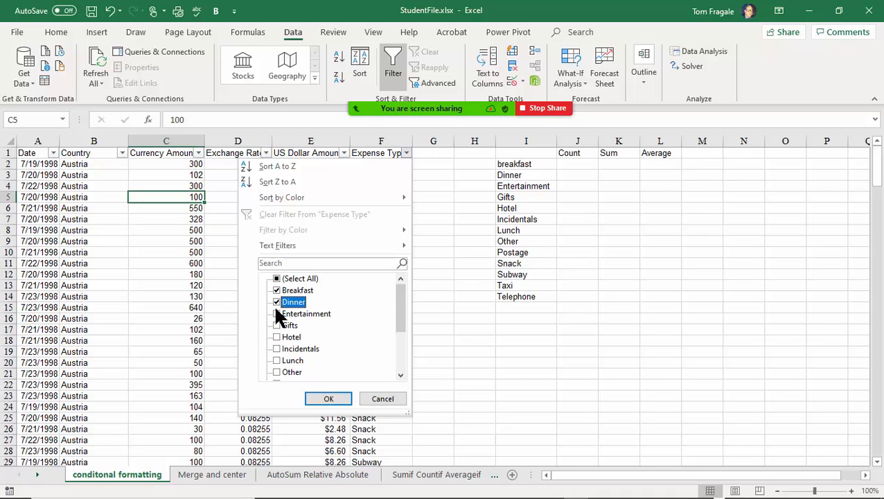
left_click(278, 361)
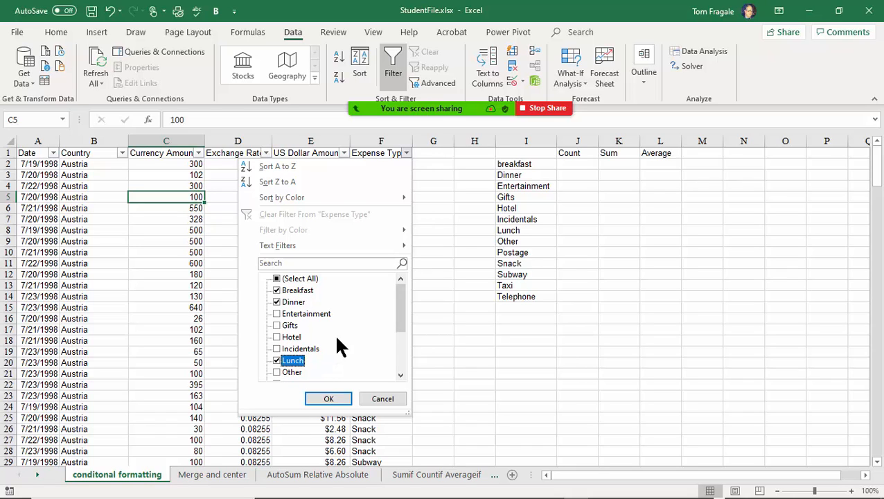
left_click(330, 400)
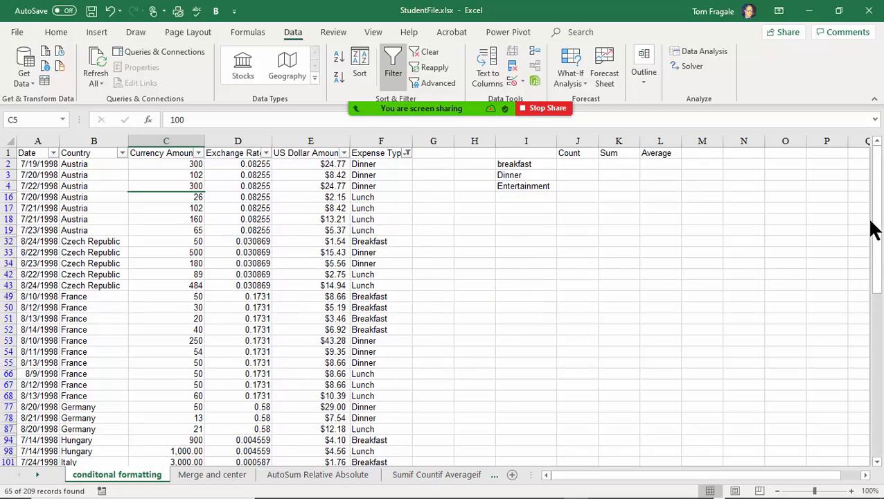
Filter the Country column to show only Austria, France and Germany.
left_click_drag(877, 227, 882, 201)
left_click(122, 153)
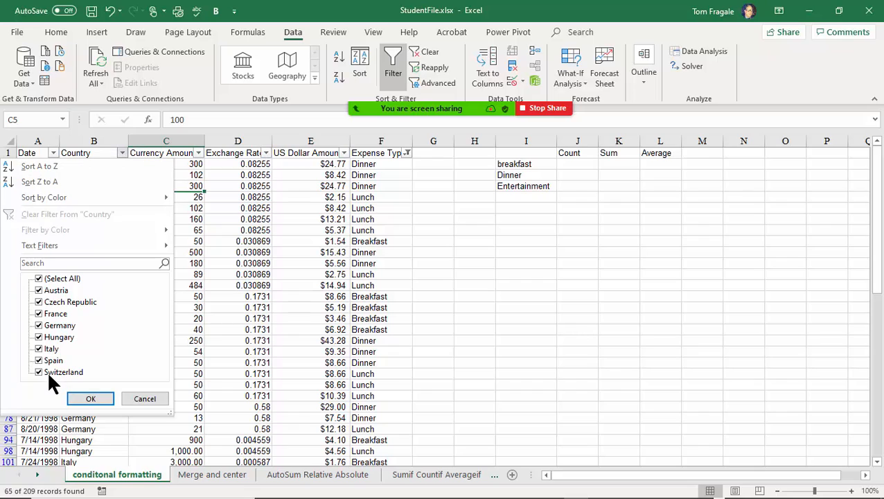
left_click(38, 279)
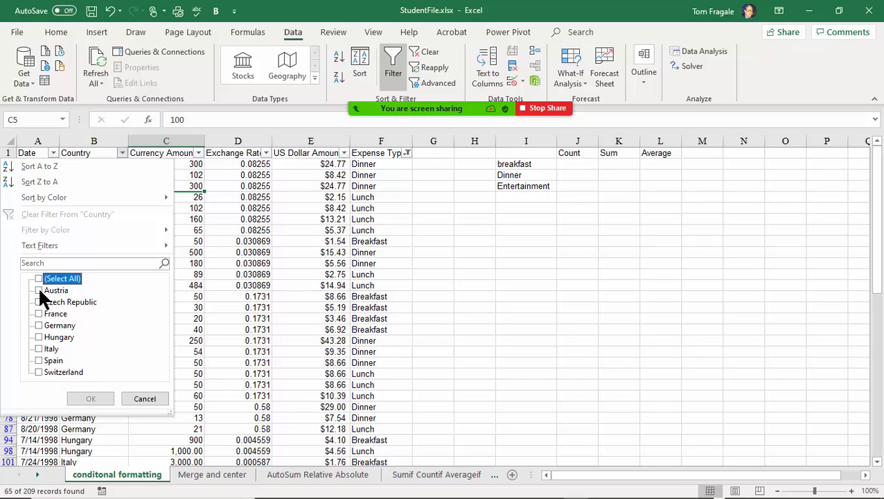
left_click(38, 290)
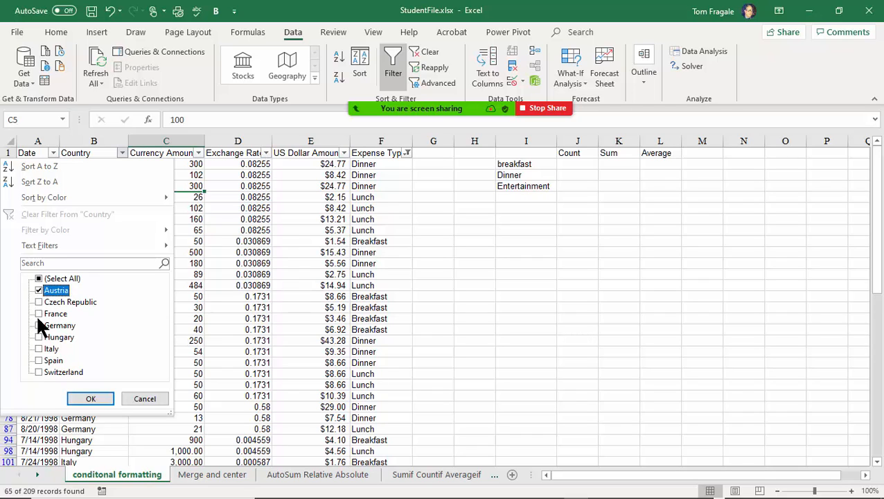
left_click(38, 314)
left_click(59, 326)
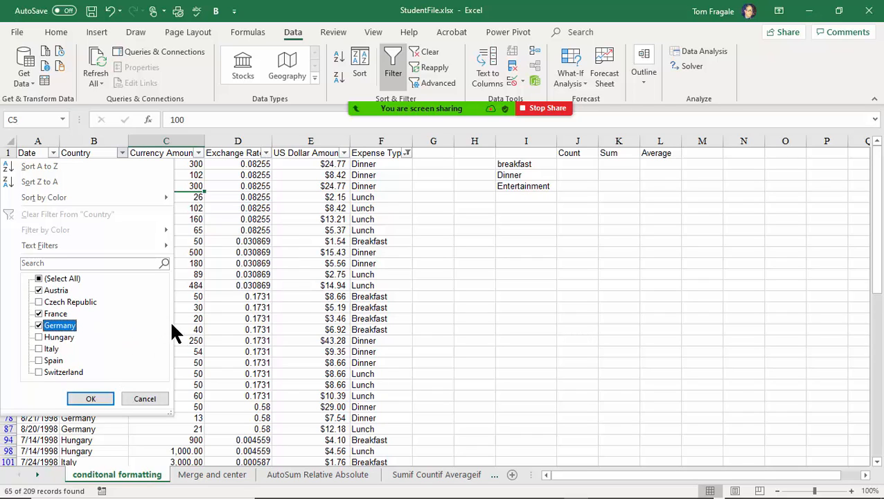
left_click(92, 400)
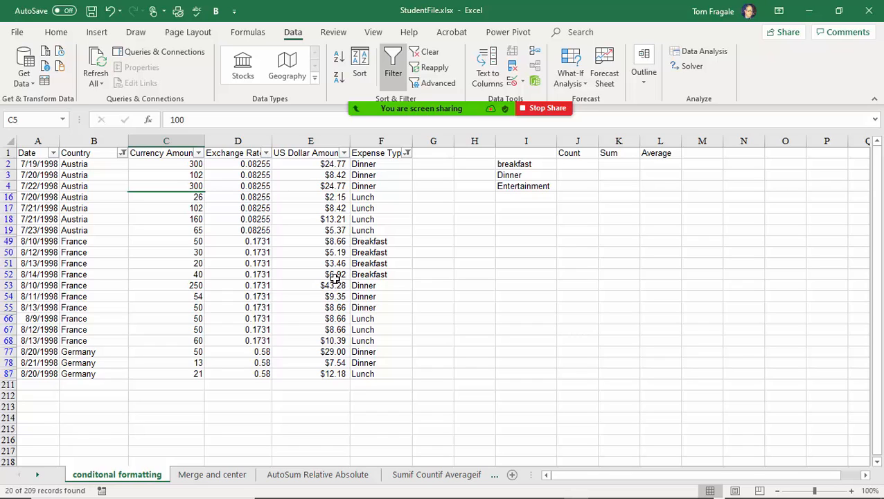
Clear the Country and Expense Type filters together while keeping filtering turned on for the table.
left_click(256, 241)
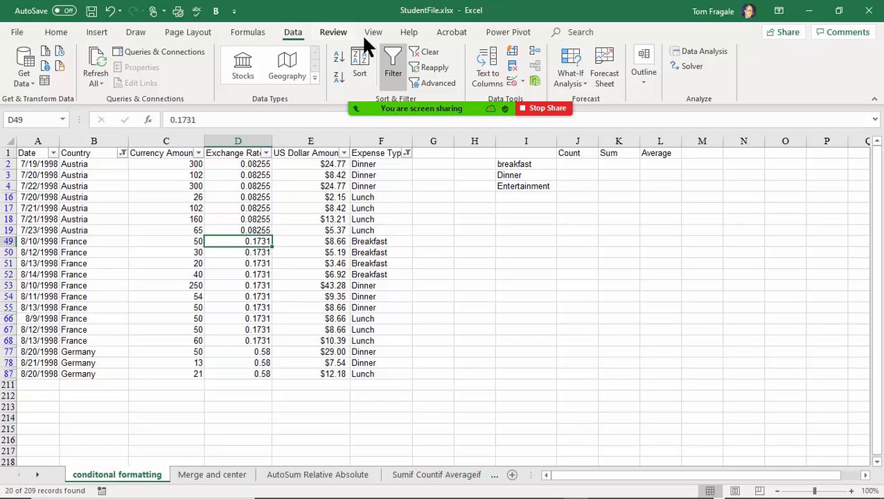
left_click(434, 55)
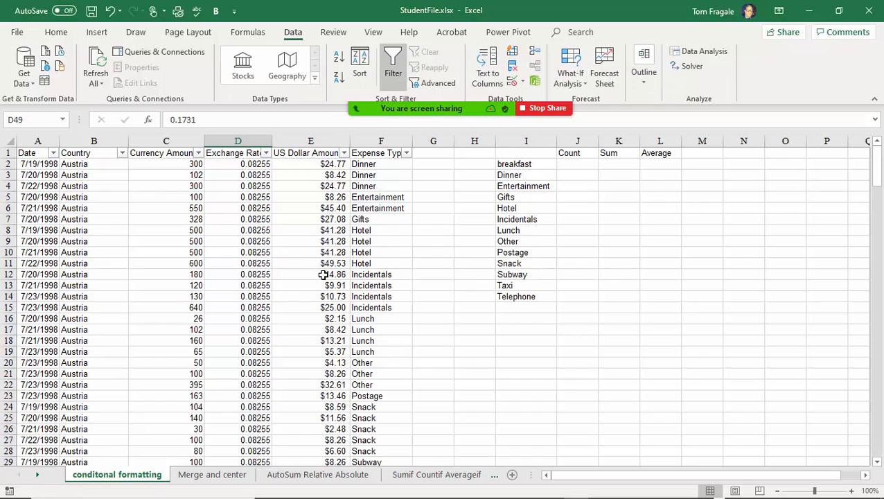
Apply a Greater Than number filter of 30 to the US Dollar Amount column and check the filtered amounts.
left_click(324, 252)
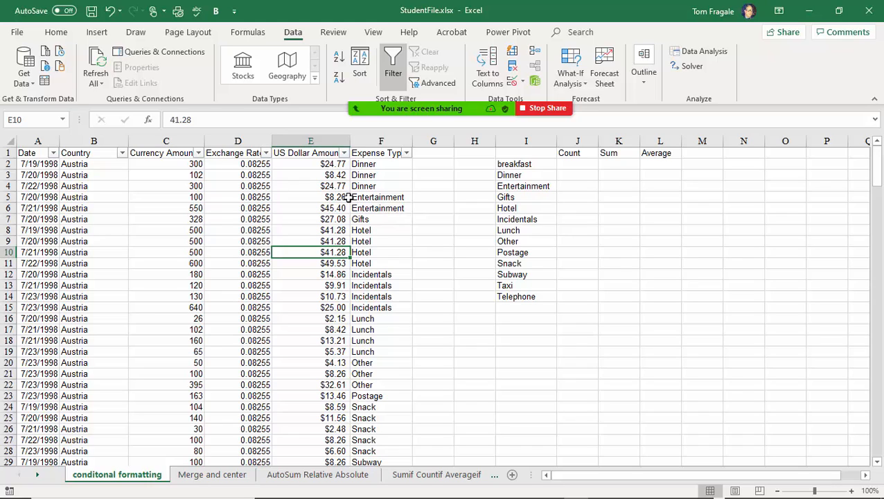
left_click(345, 153)
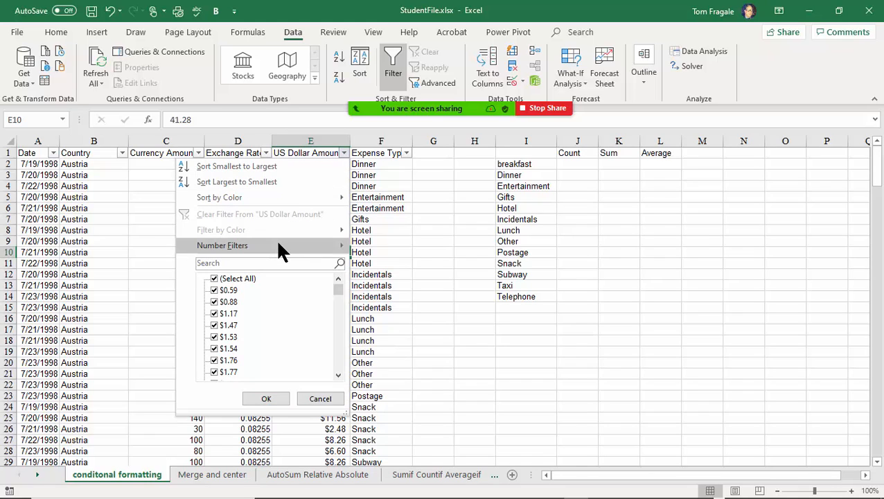
mouse_move(276, 239)
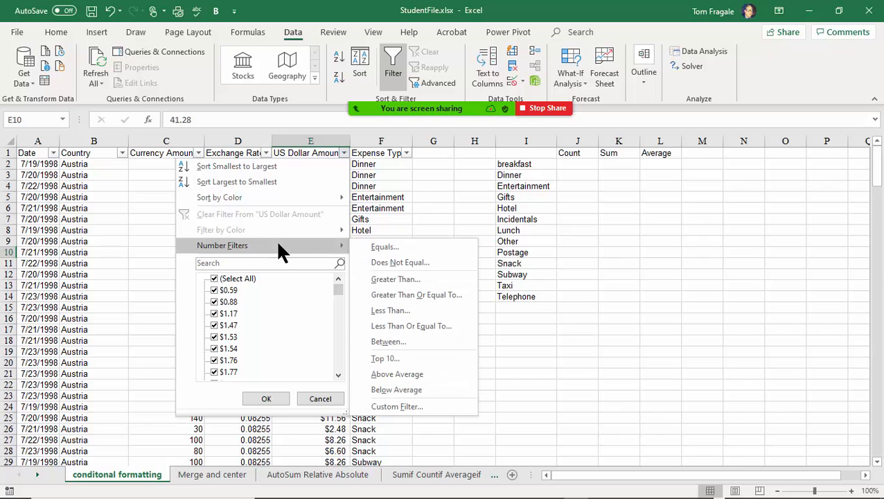
left_click(427, 278)
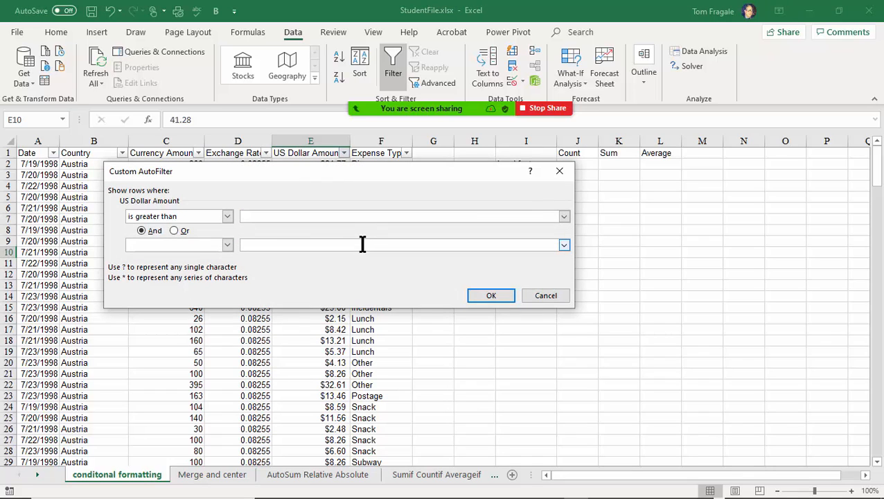
type("30")
left_click(476, 293)
left_click_drag(321, 163, 325, 351)
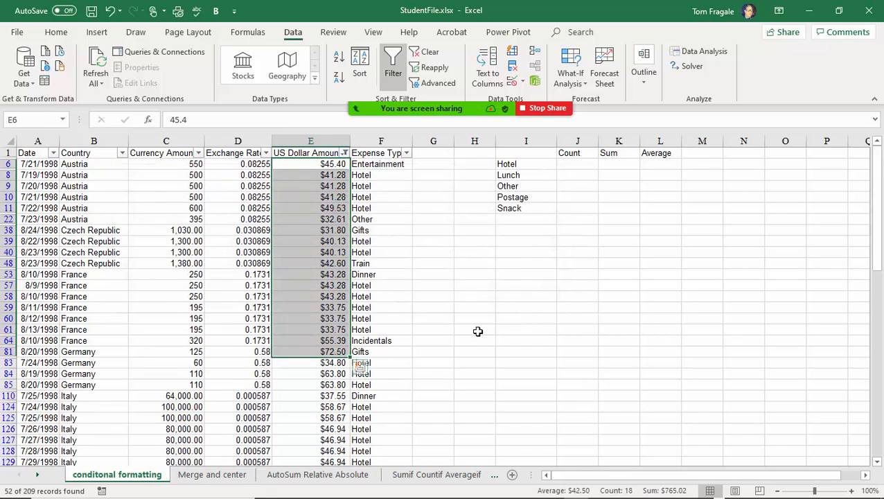
left_click(354, 241)
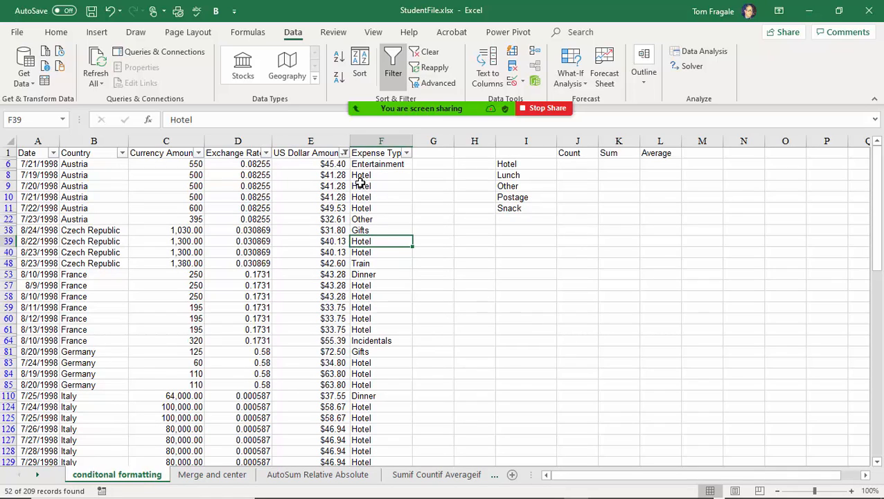
Apply a Top 10 number filter set to the top 15 items on the US Dollar Amount column and check the filtered amounts.
left_click(344, 153)
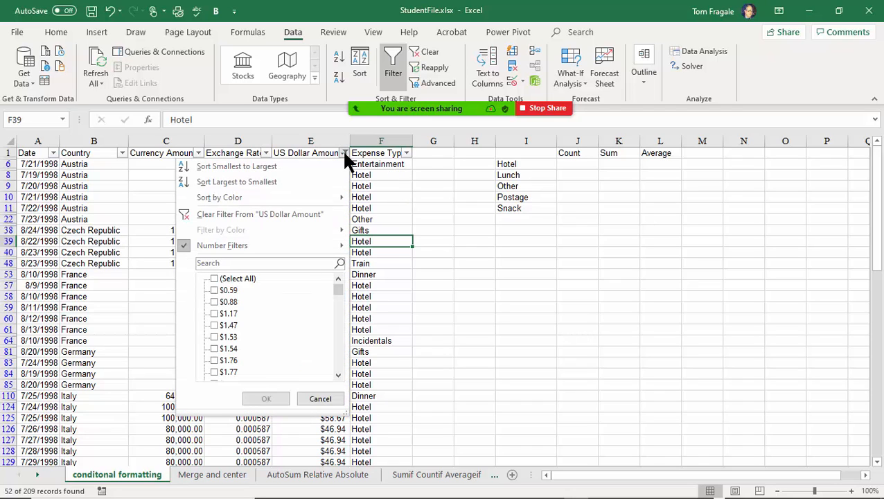
mouse_move(304, 244)
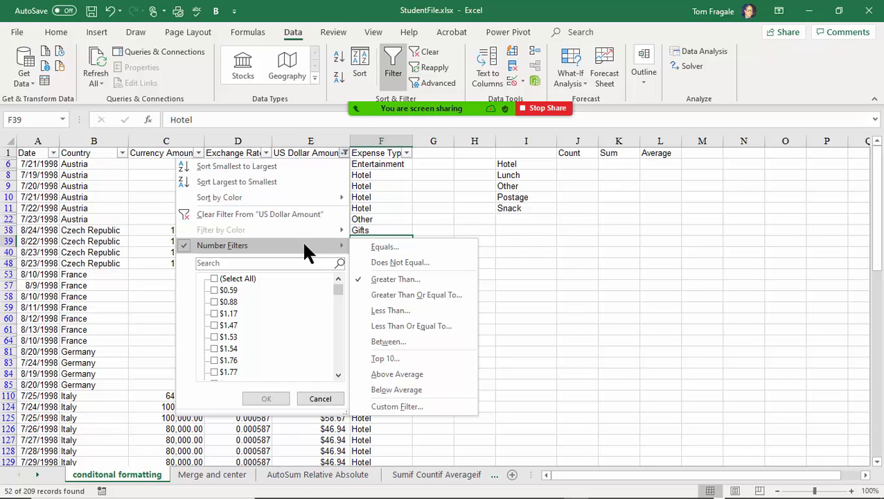
left_click(429, 362)
left_click_drag(347, 207, 498, 217)
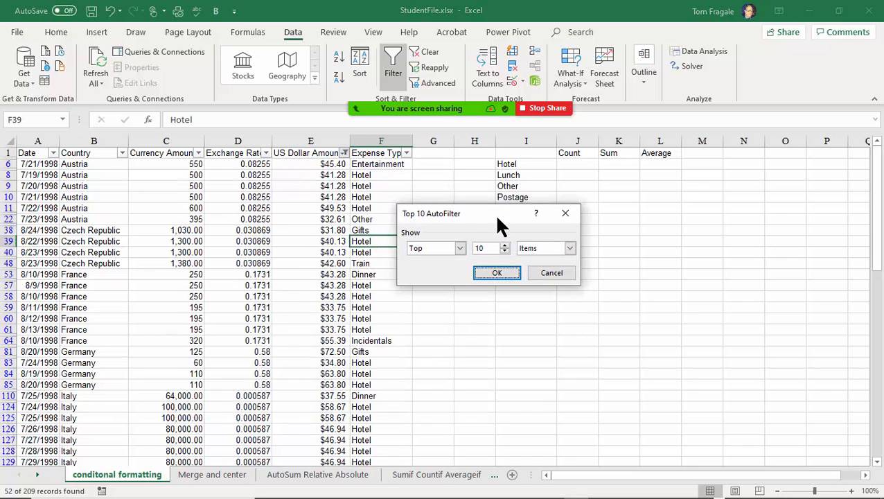
left_click(461, 248)
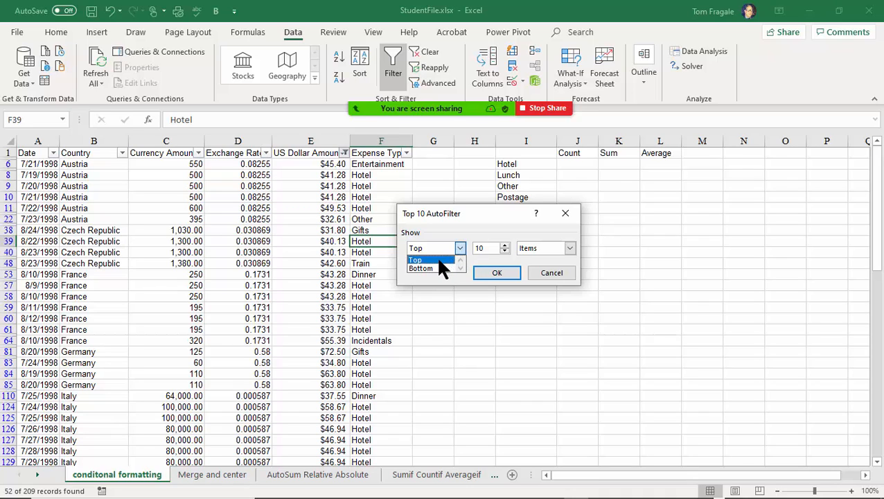
left_click(439, 260)
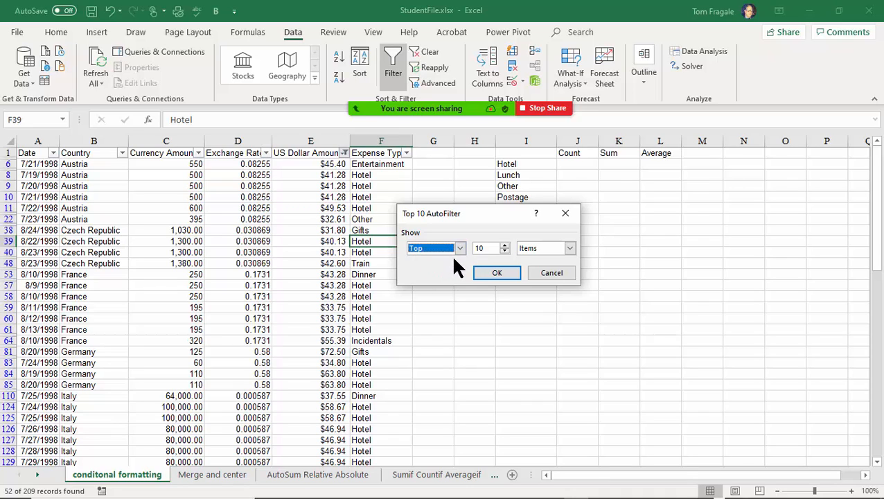
left_click(504, 246)
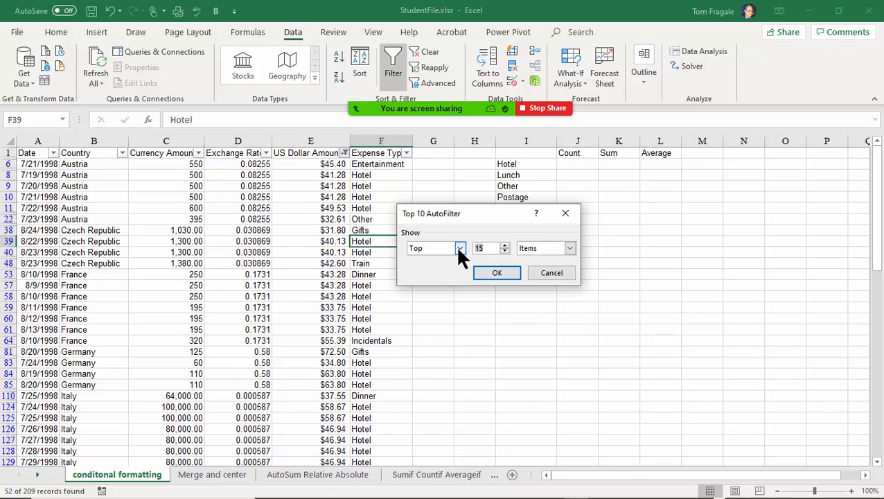
left_click(499, 271)
left_click(312, 166)
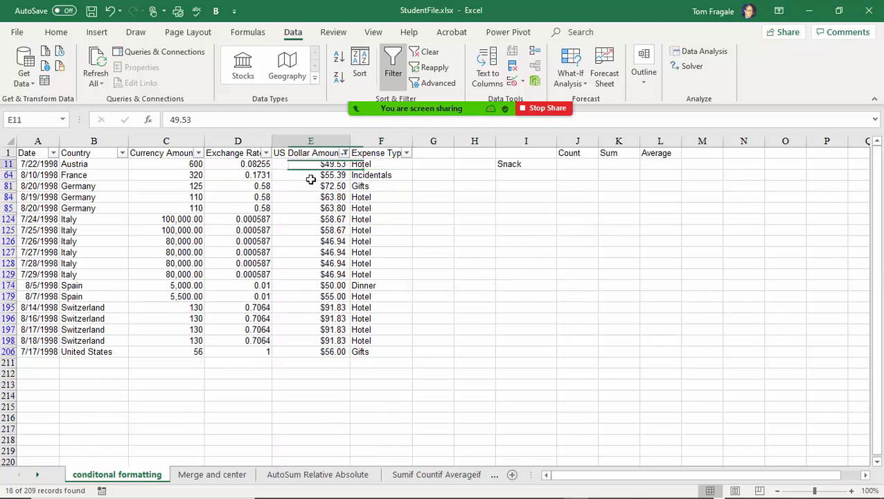
left_click_drag(312, 179, 326, 331)
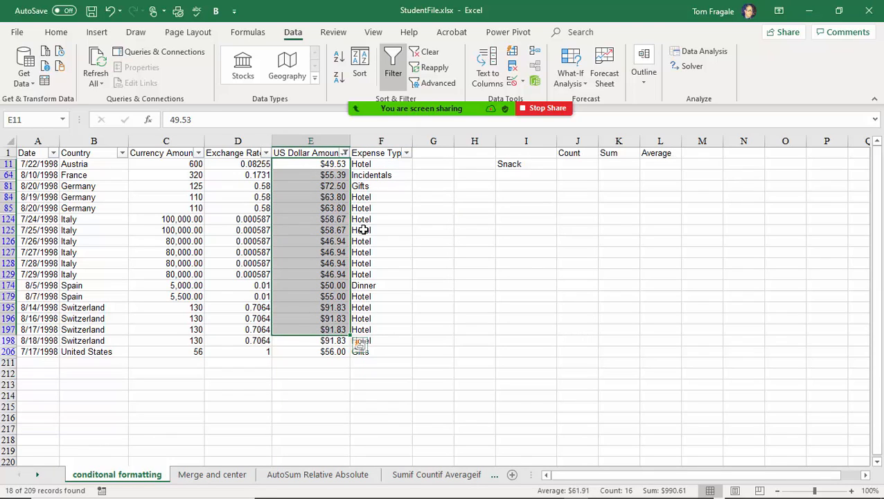
left_click(363, 231)
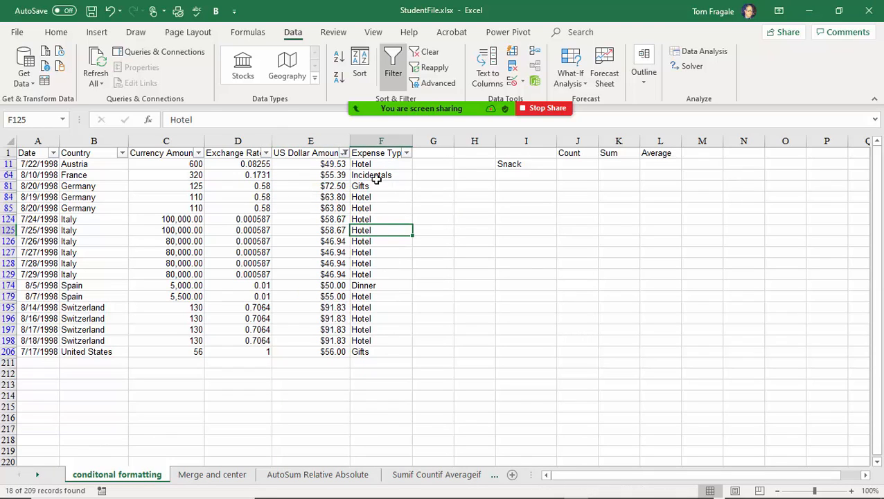
Review the number filter choices for US Dollar Amount and clear the column's filter while keeping filtering turned on.
left_click(344, 152)
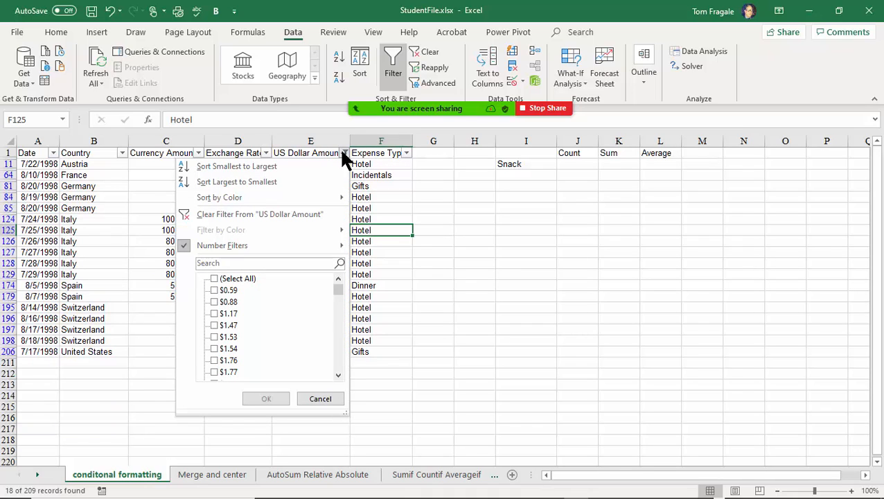
mouse_move(321, 254)
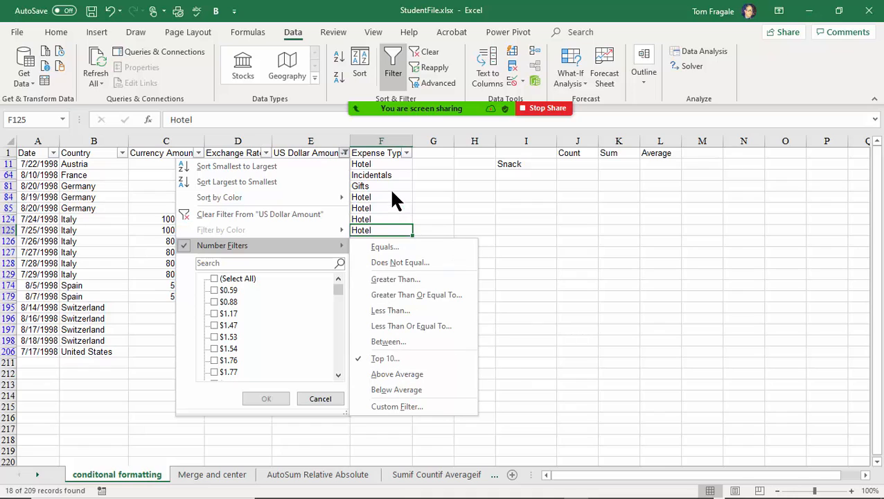
left_click(386, 219)
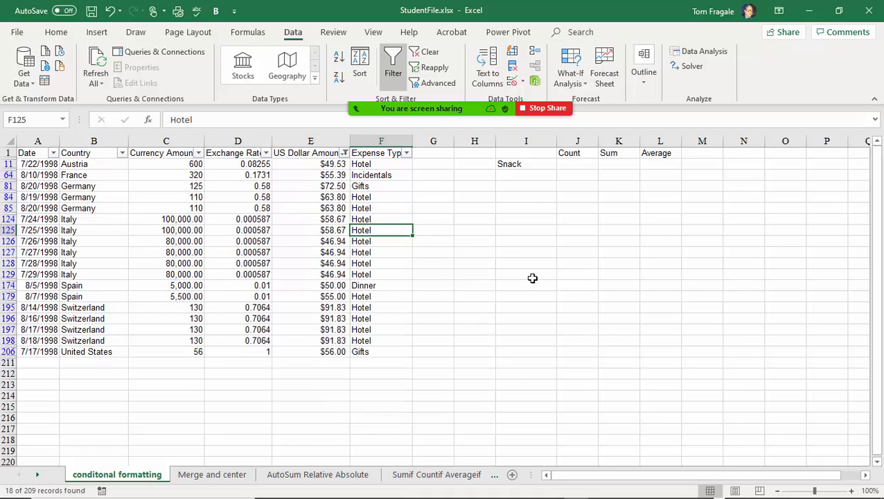
left_click(431, 54)
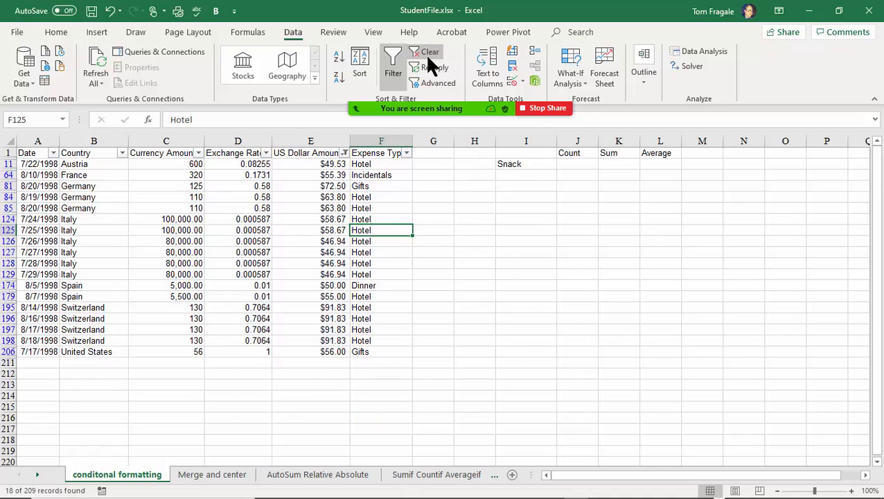
left_click(381, 252)
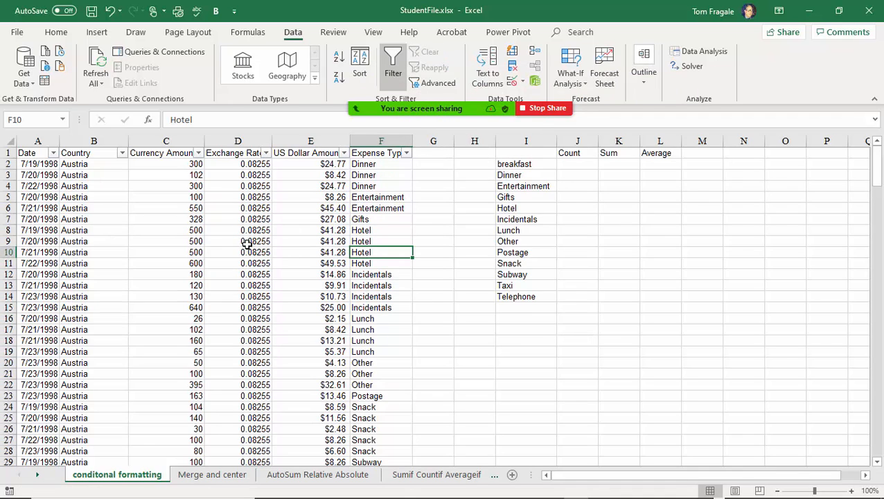
Examine the date filter options offered for the Date column without applying any of them.
left_click(54, 153)
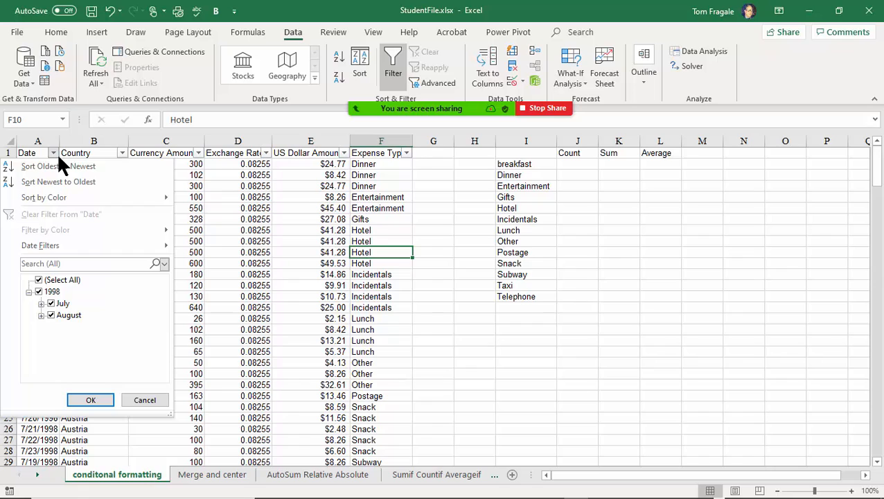
mouse_move(49, 247)
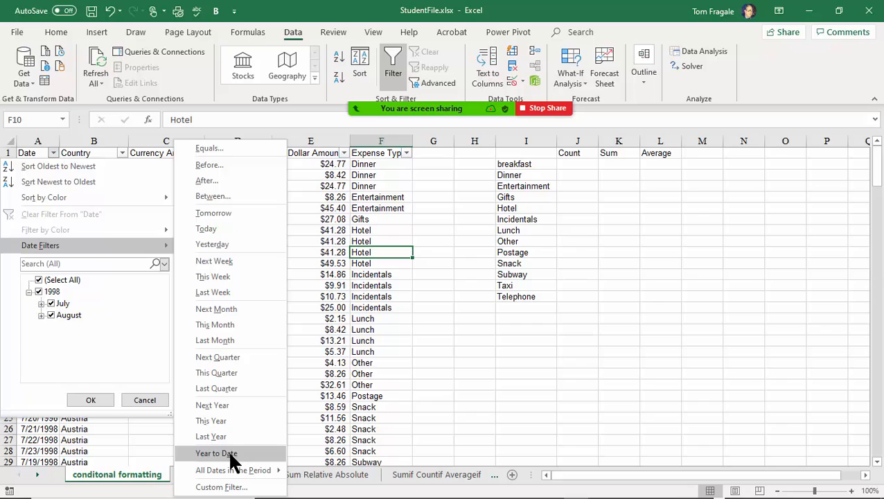
mouse_move(234, 475)
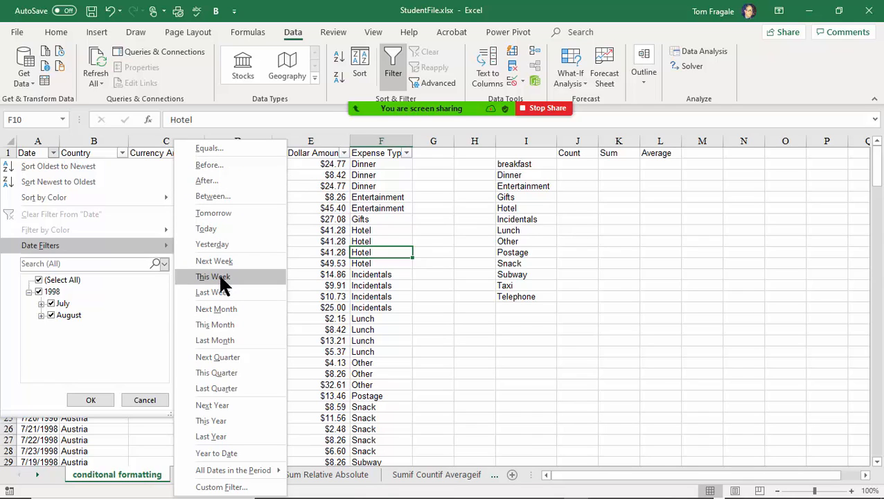
left_click(350, 272)
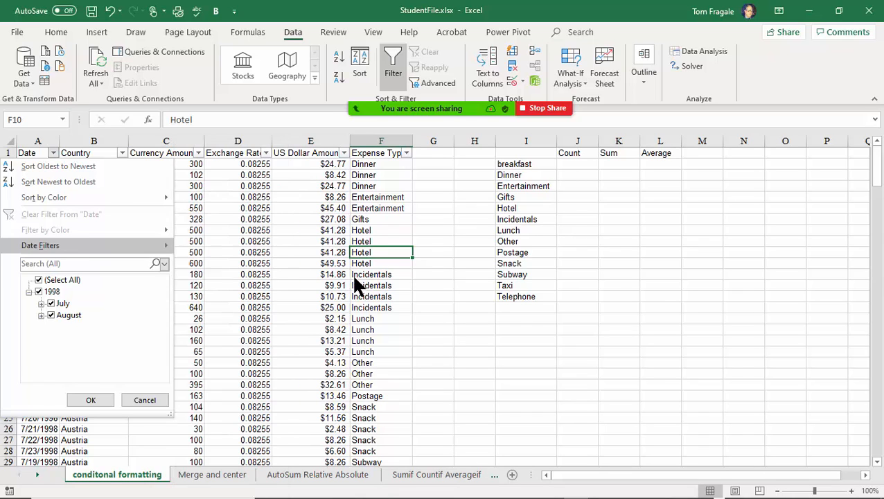
left_click(53, 154)
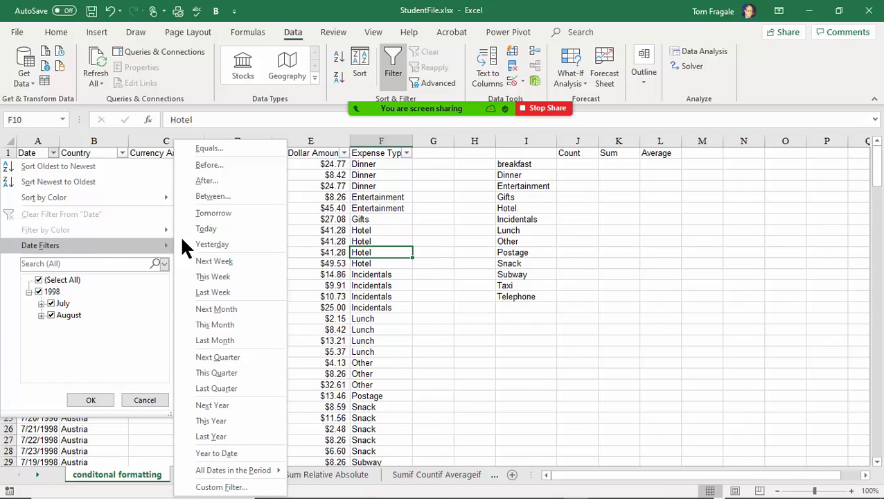
left_click(316, 258)
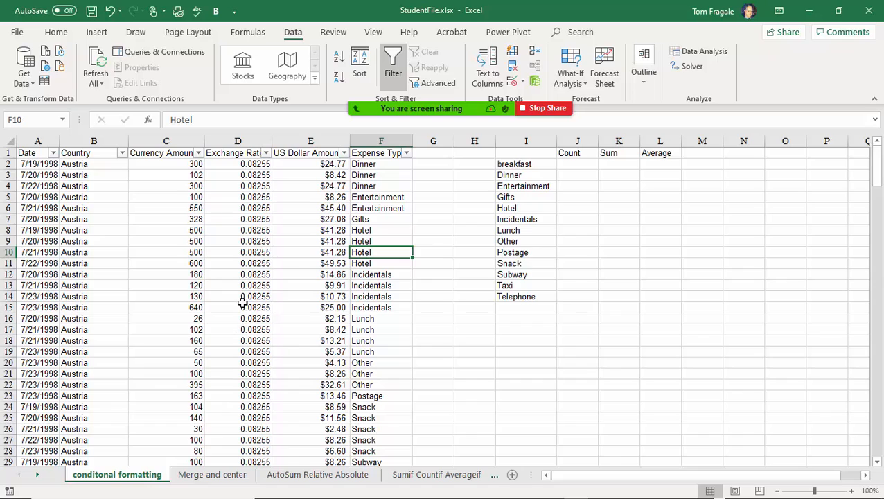
Toggle filtering off and on for the expense data, leaving it turned off.
left_click(244, 260)
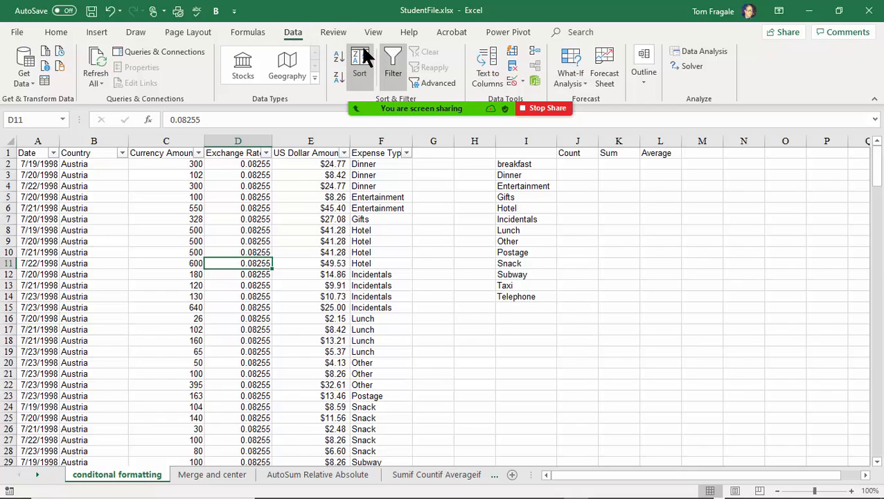
left_click(393, 69)
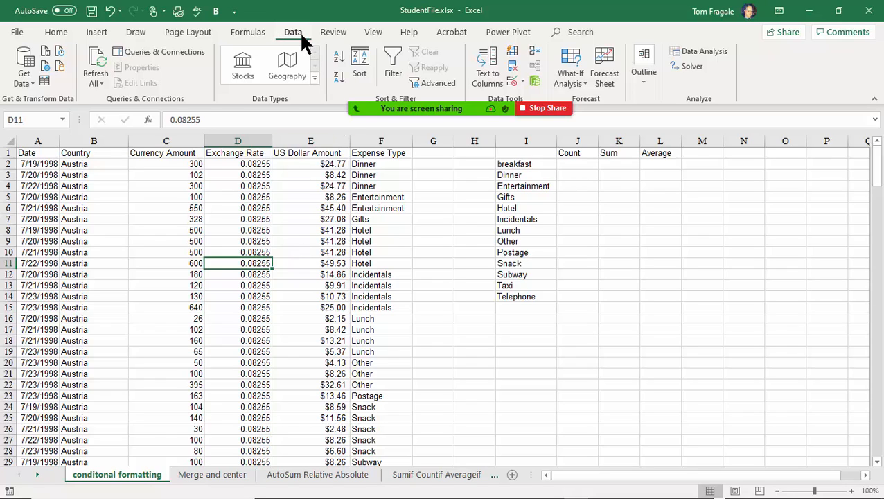
left_click(395, 68)
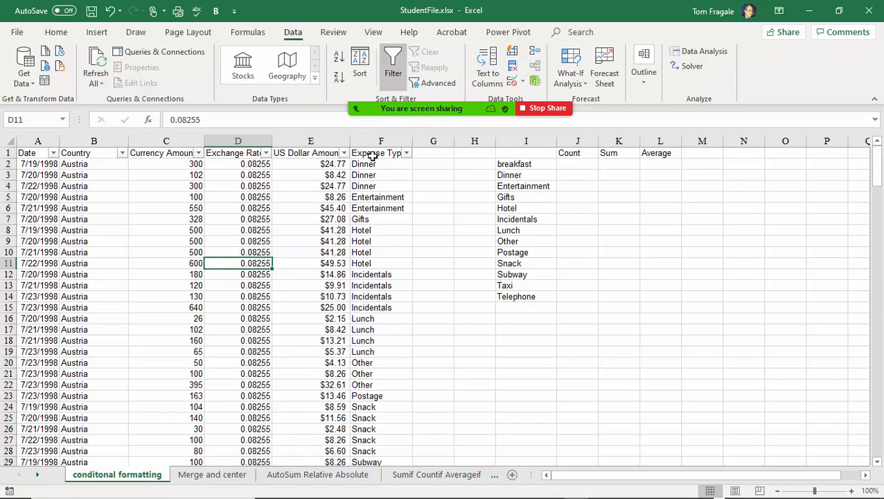
left_click(392, 61)
left_click(331, 226)
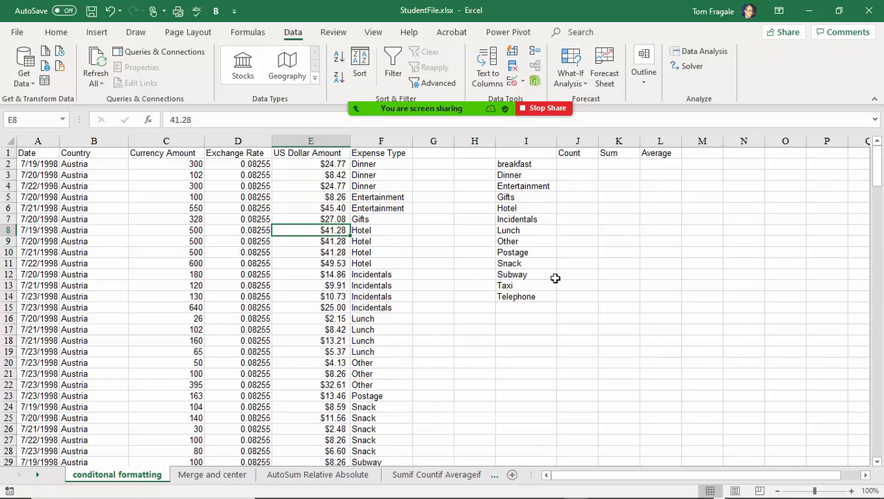
Format the expense data in $A$1:$F$210 as a table with headers, using the black gridlined style from the Light group.
left_click(196, 252)
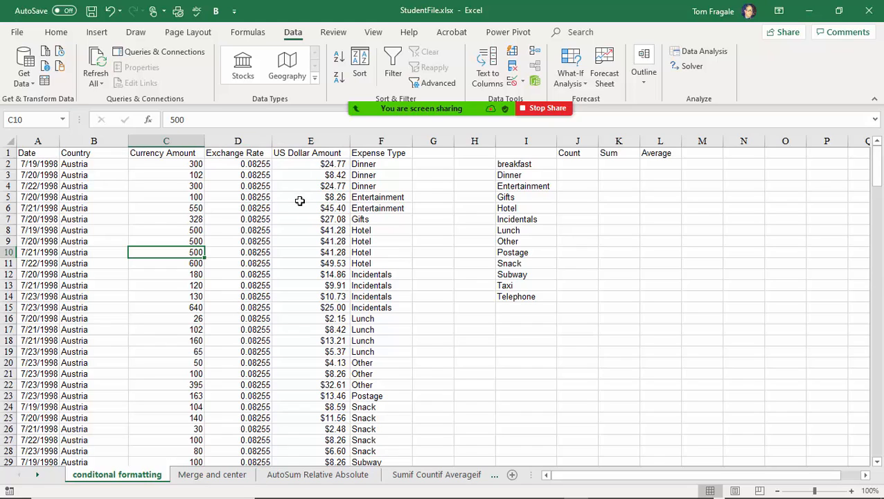
left_click(355, 234)
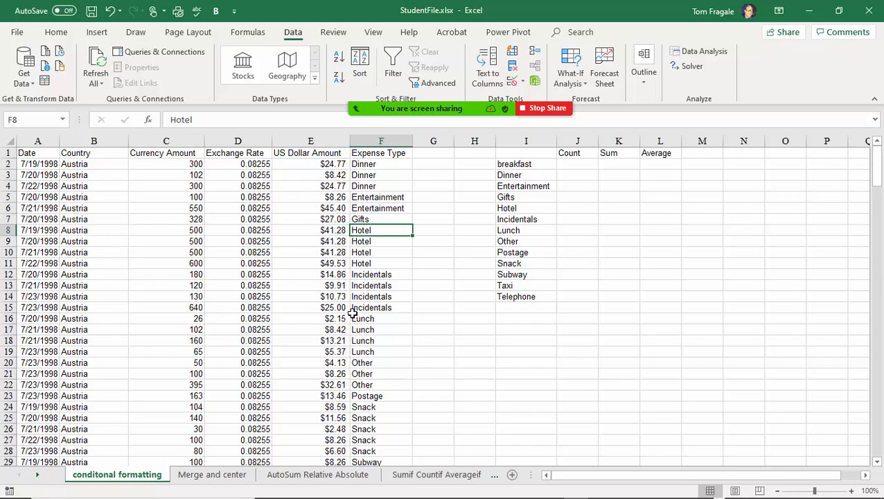
left_click(57, 32)
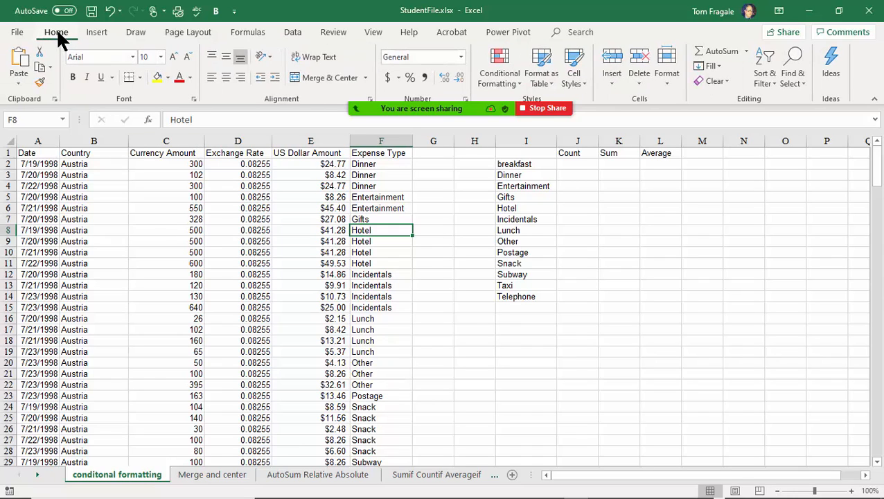
left_click(548, 77)
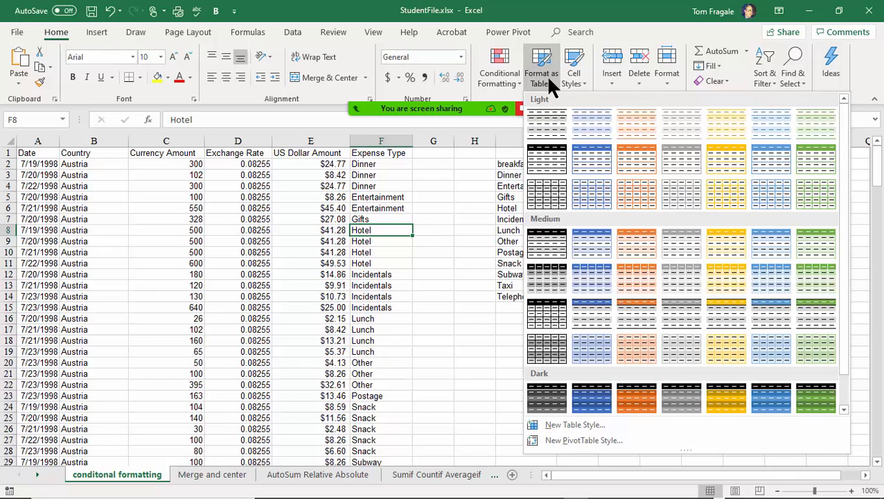
left_click(552, 202)
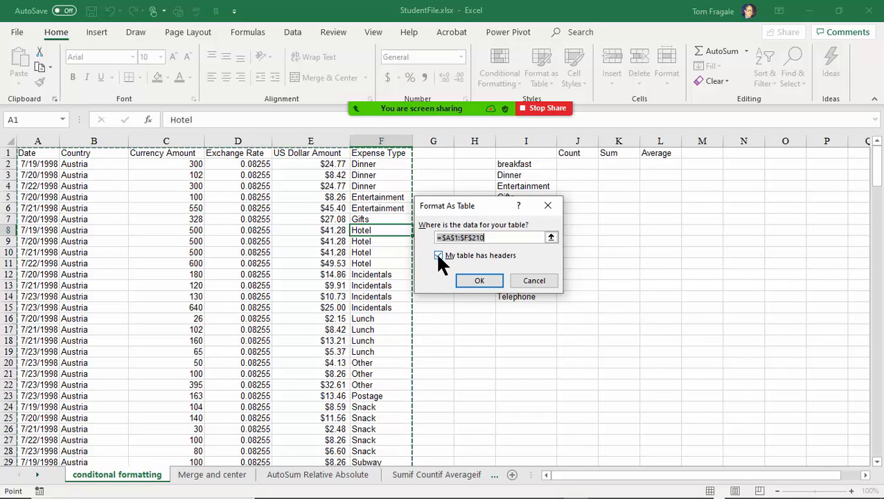
left_click(480, 280)
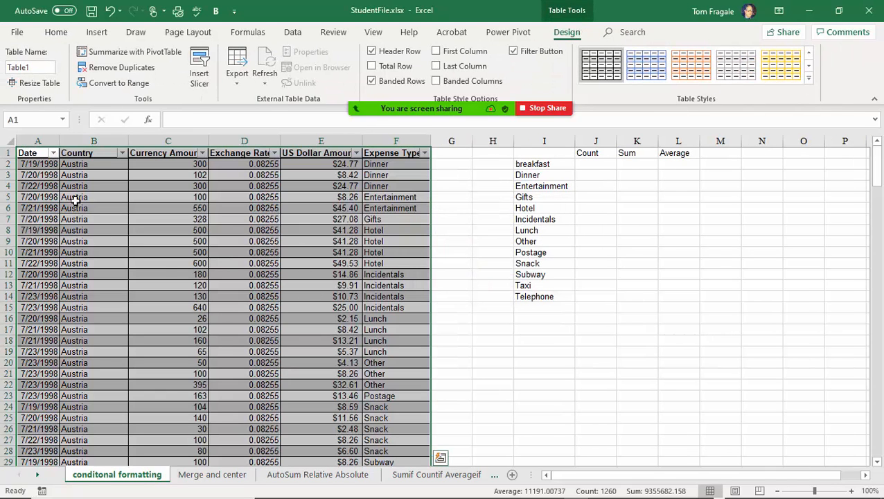
Examine the filter options on the new table's Date and Currency Amount headers and how the headers behave further down the table.
left_click(54, 153)
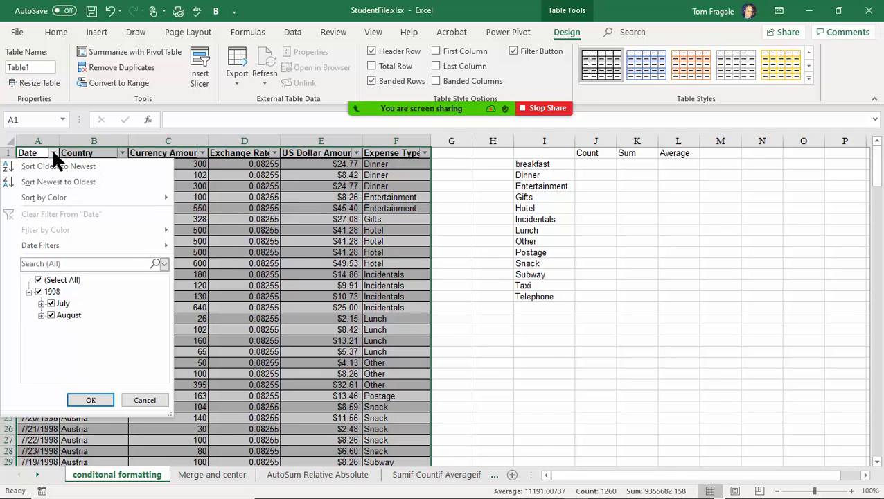
left_click(242, 240)
left_click(239, 231)
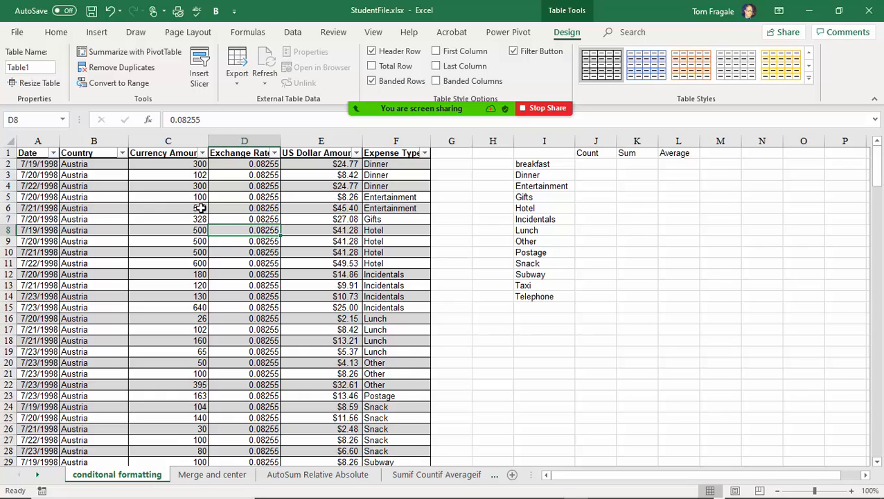
left_click(201, 153)
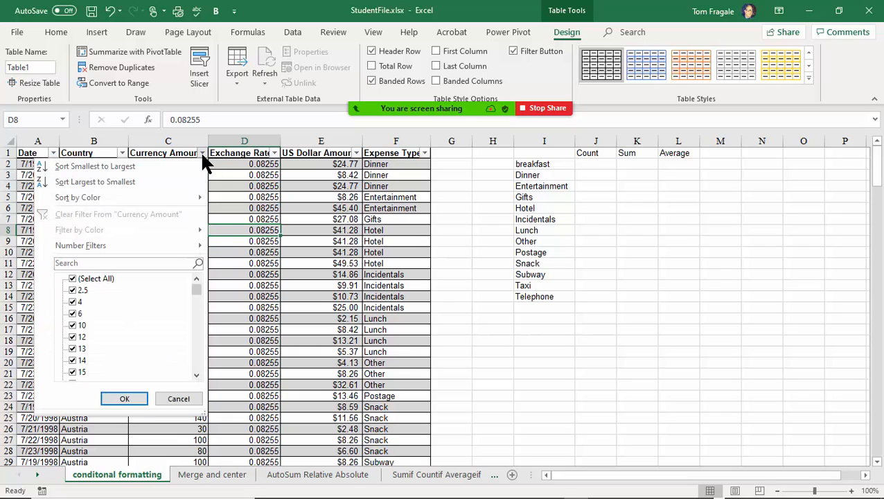
left_click(200, 153)
left_click(239, 296)
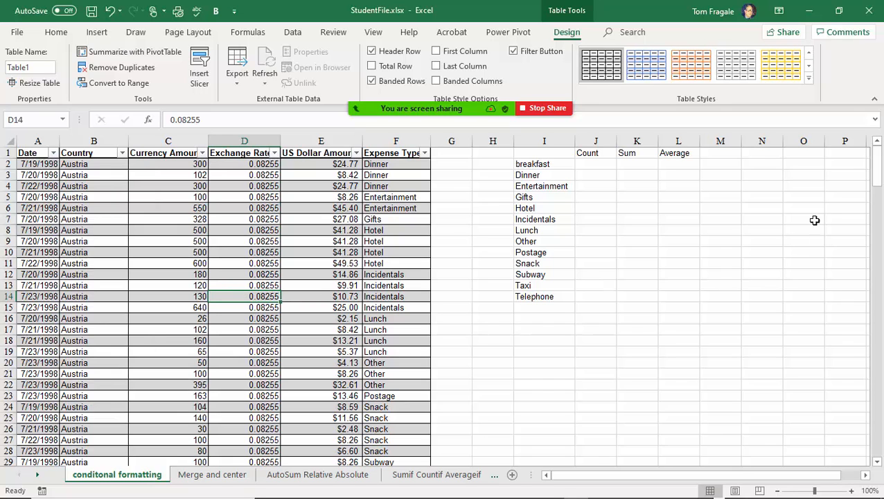
left_click_drag(877, 179, 819, 201)
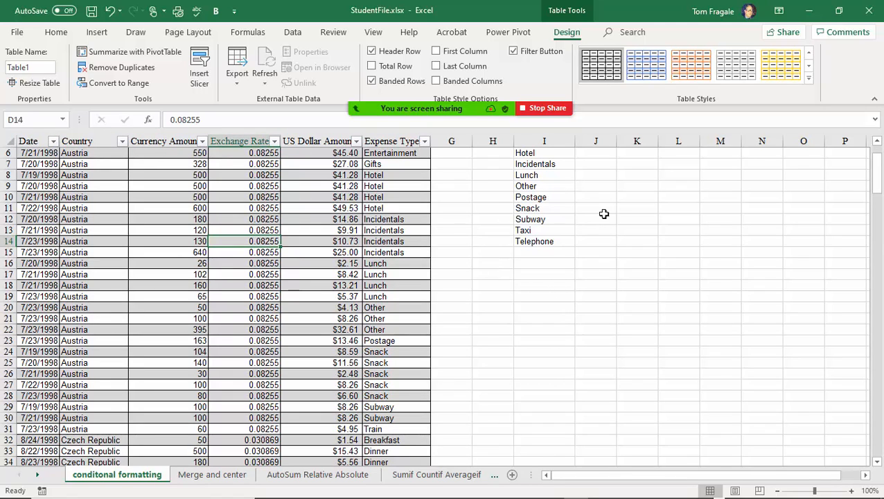
Start a new expense record directly below the table's last row by entering the current date, 7/20/2020, in A211.
left_click_drag(878, 173, 879, 444)
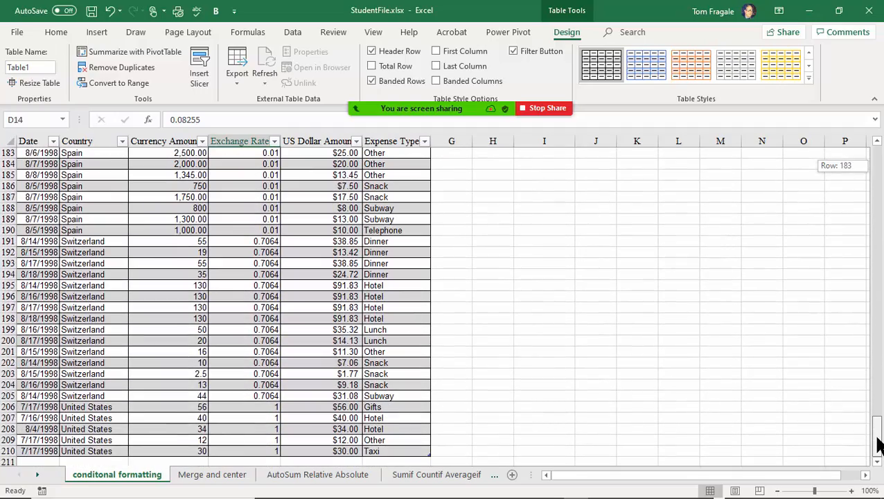
left_click(878, 462)
left_click(878, 462)
left_click(878, 463)
left_click(878, 463)
left_click(878, 462)
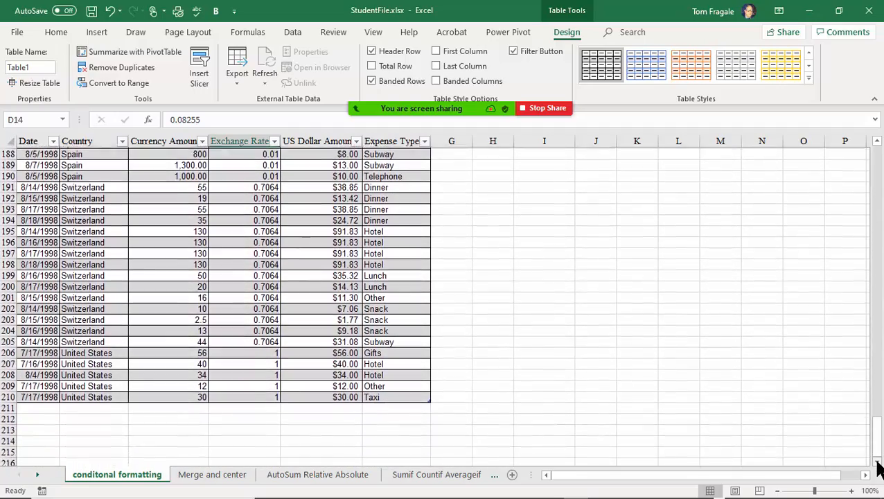
left_click(877, 462)
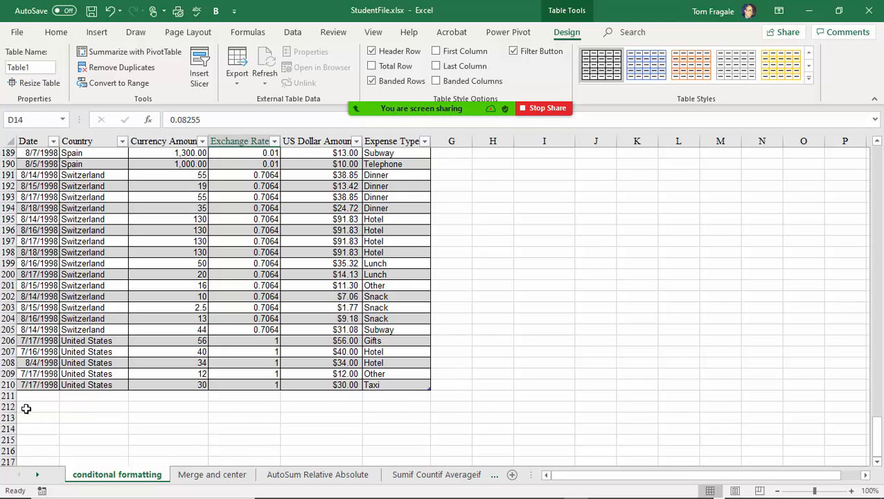
left_click(26, 395)
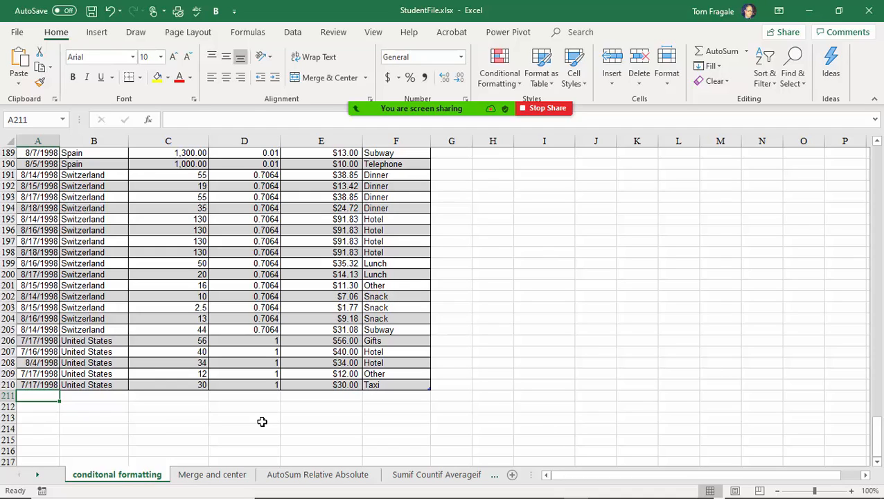
key("ctrl+semicolon")
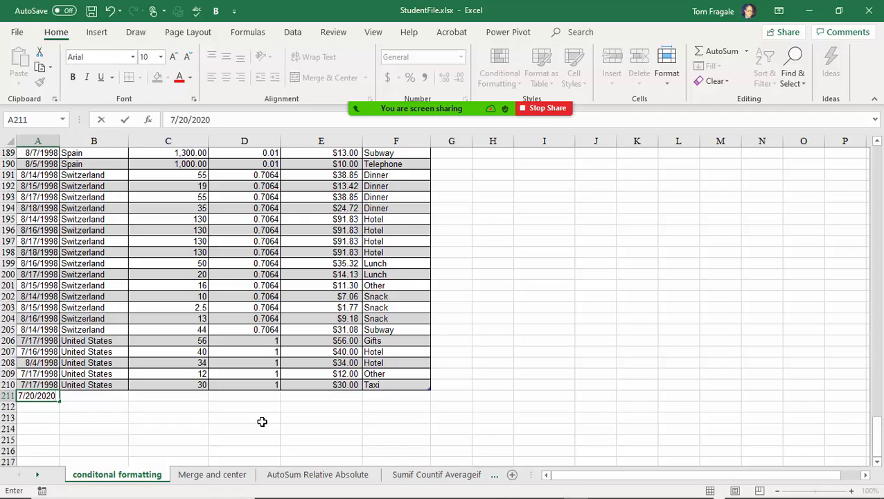
key("Tab")
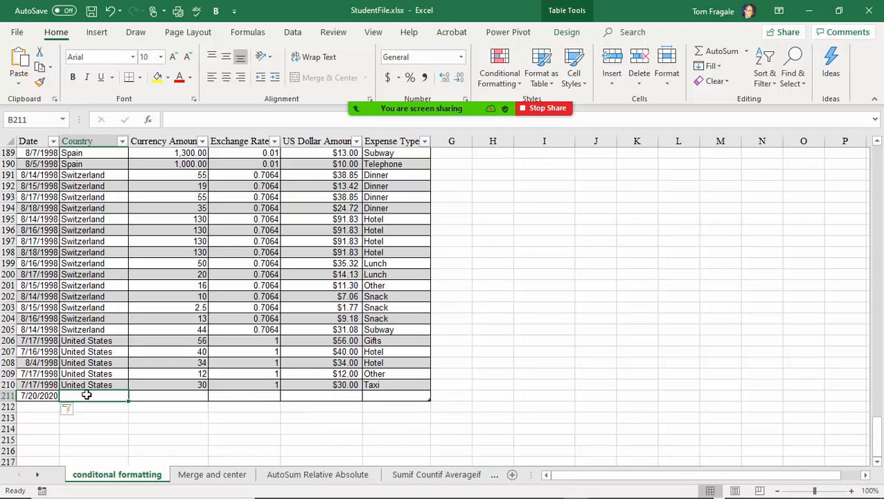
Complete row 211 with country United States, US Dollar Amount 25 and expense type lunch, leaving currency amount and exchange rate blank.
type("United States")
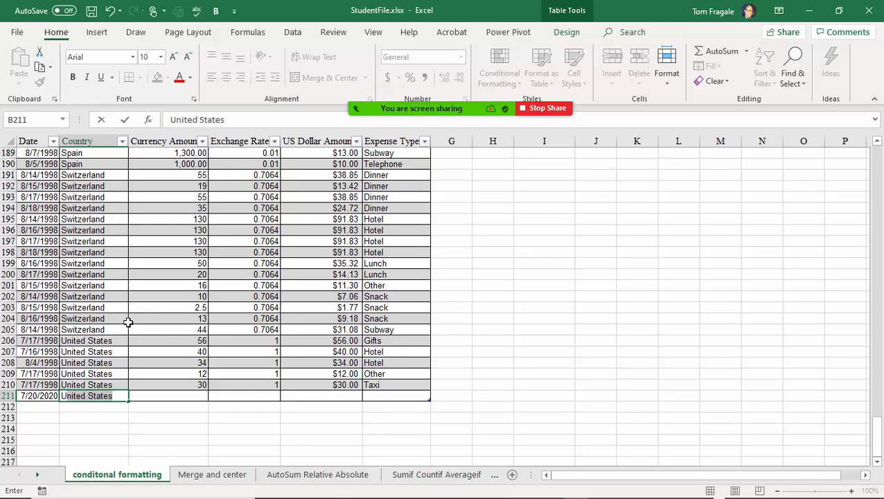
key("Tab")
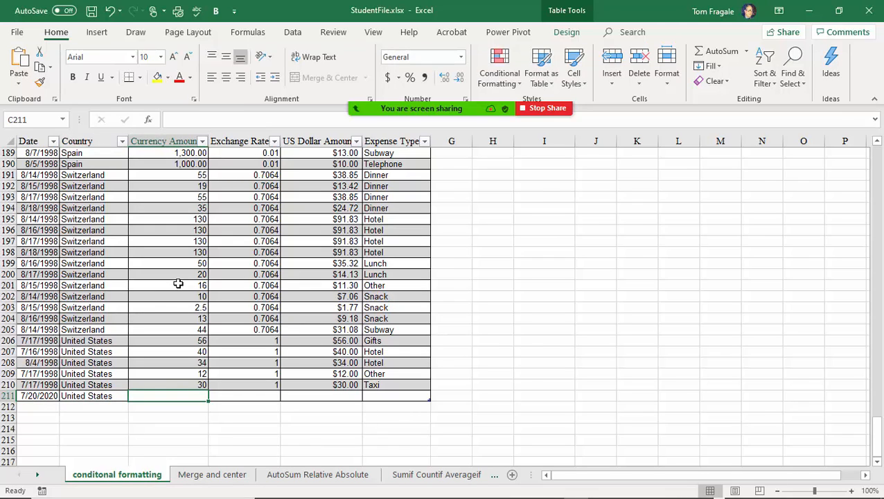
key("Tab")
key("Tab")
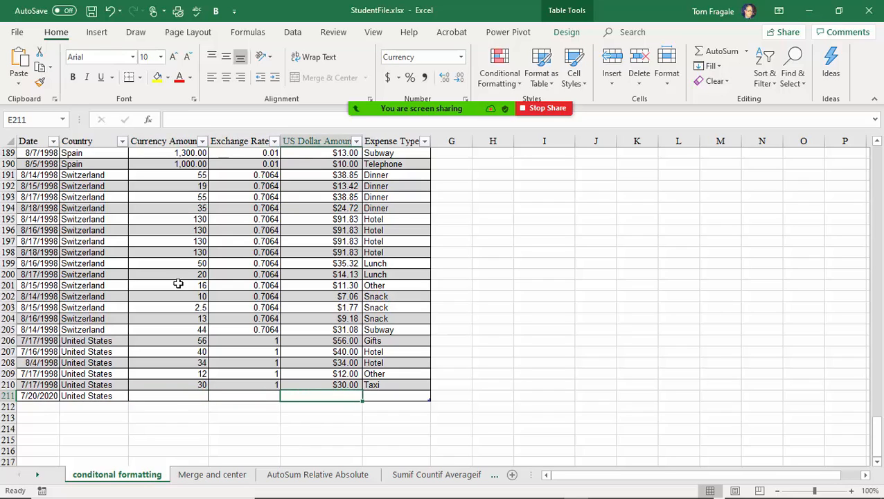
type("25")
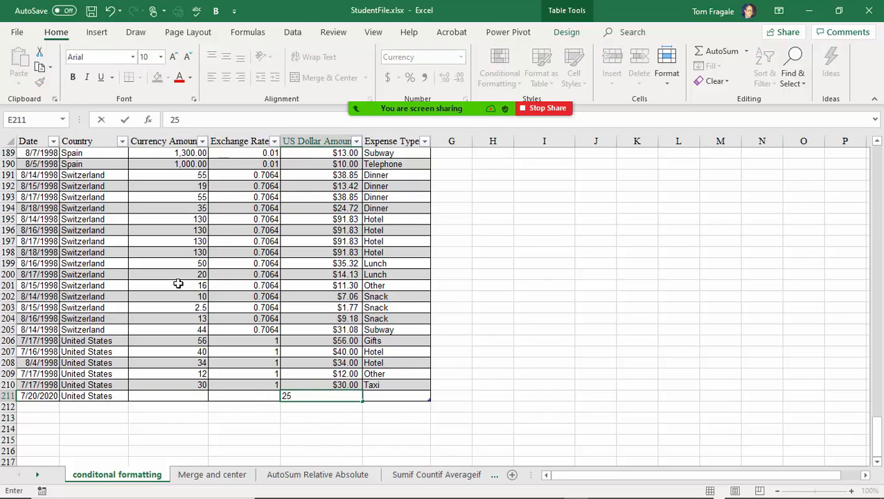
key("Tab")
type("lunch")
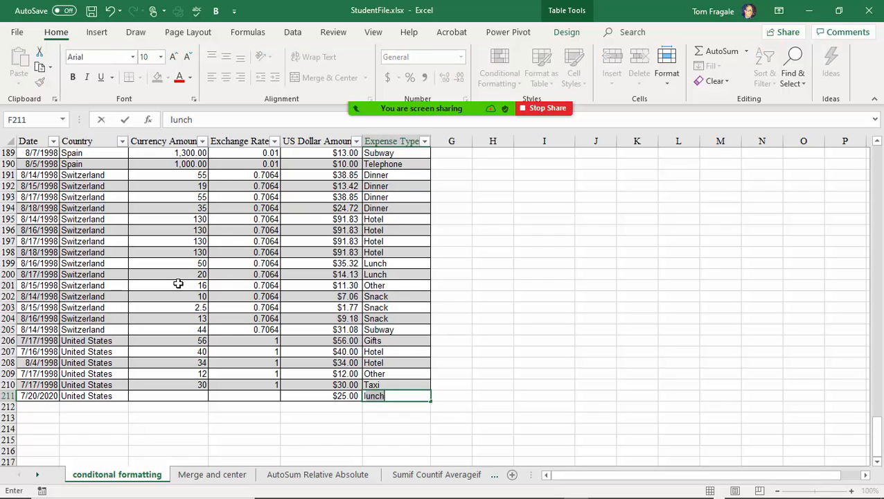
key("Up")
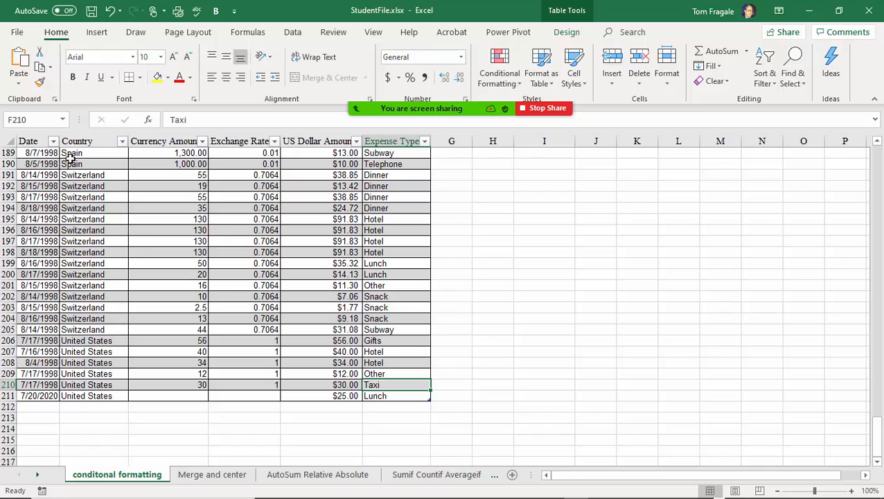
Examine the years listed in the Date column's filter without applying a filter.
left_click(54, 141)
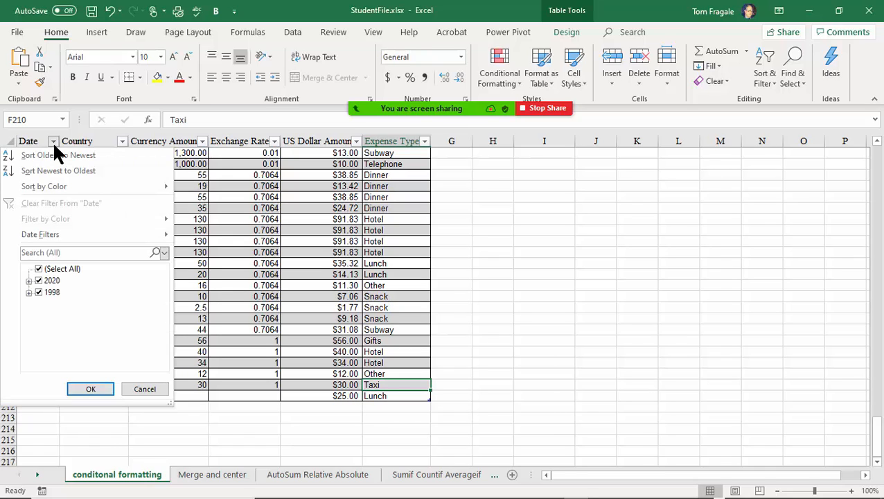
left_click(54, 142)
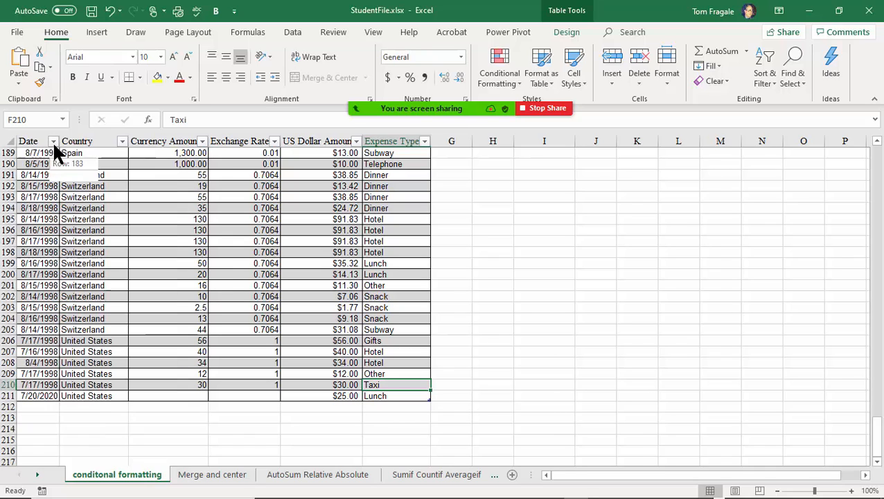
left_click(305, 288)
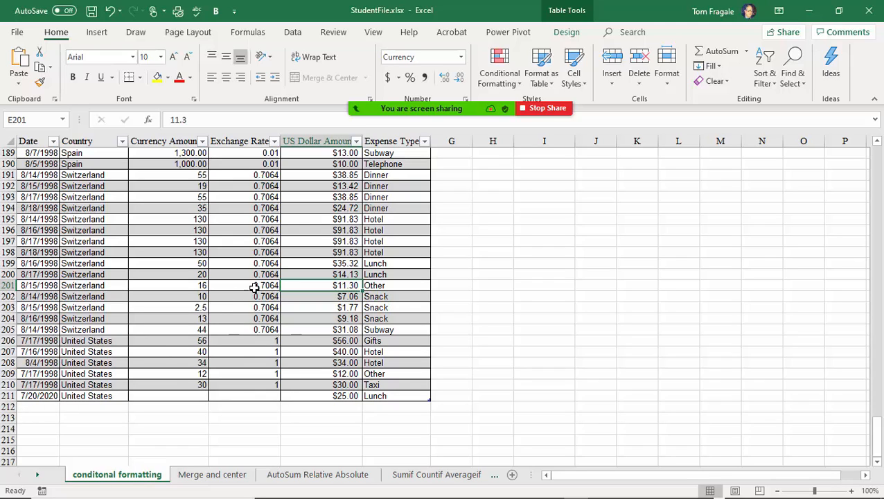
left_click(320, 240)
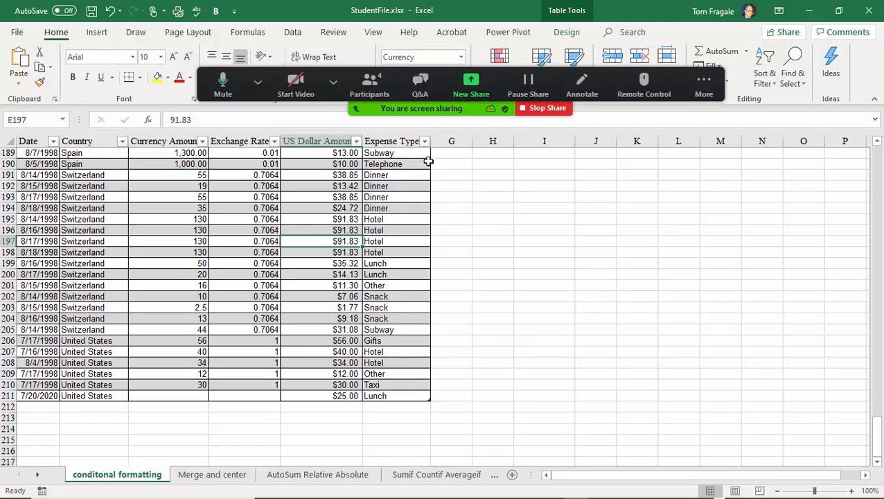
Add a total row to the table and set its US Dollar Amount cell to Sum.
left_click(565, 32)
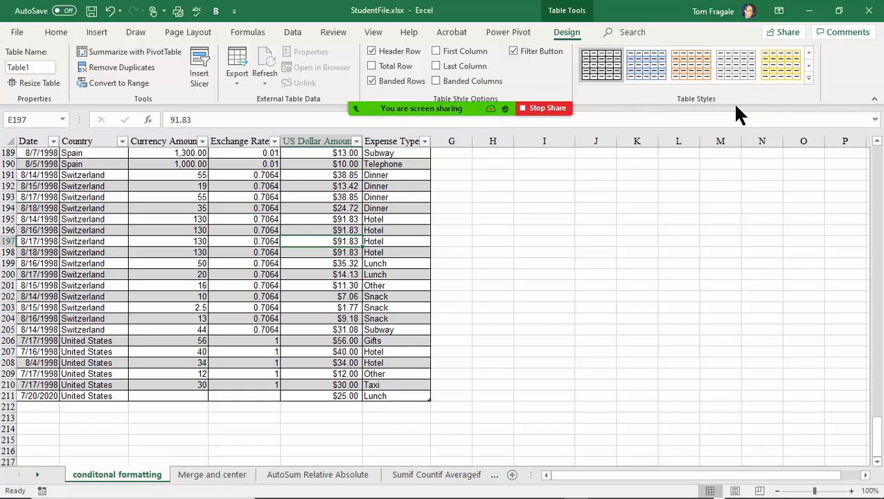
left_click(373, 67)
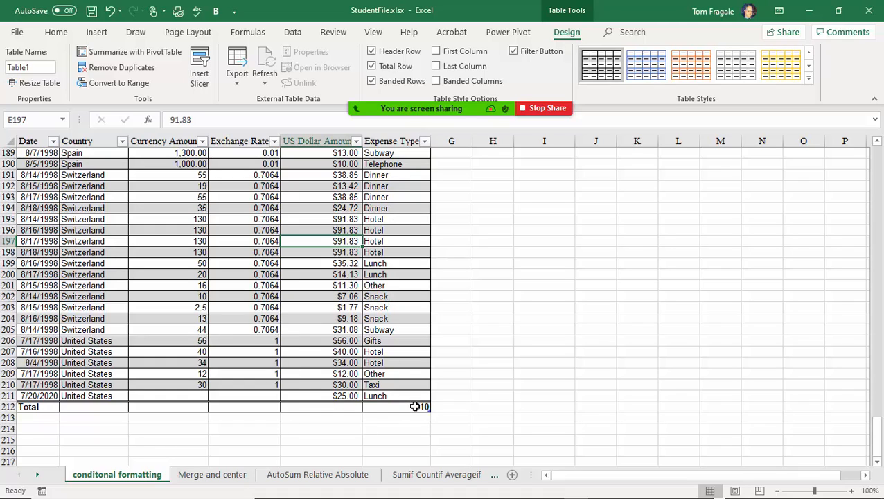
left_click(317, 408)
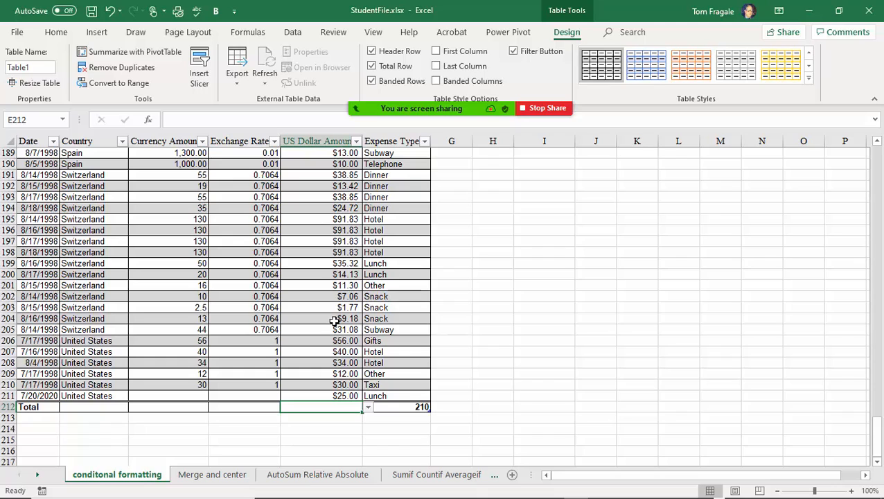
left_click(367, 409)
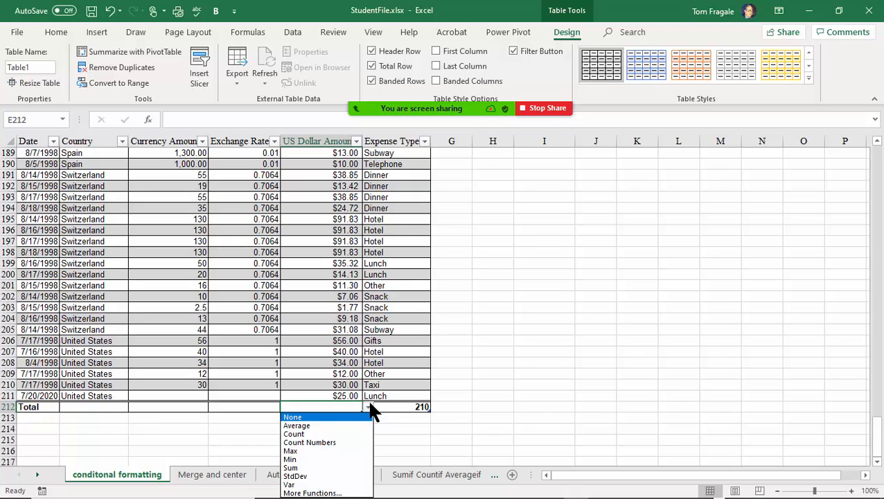
left_click(315, 468)
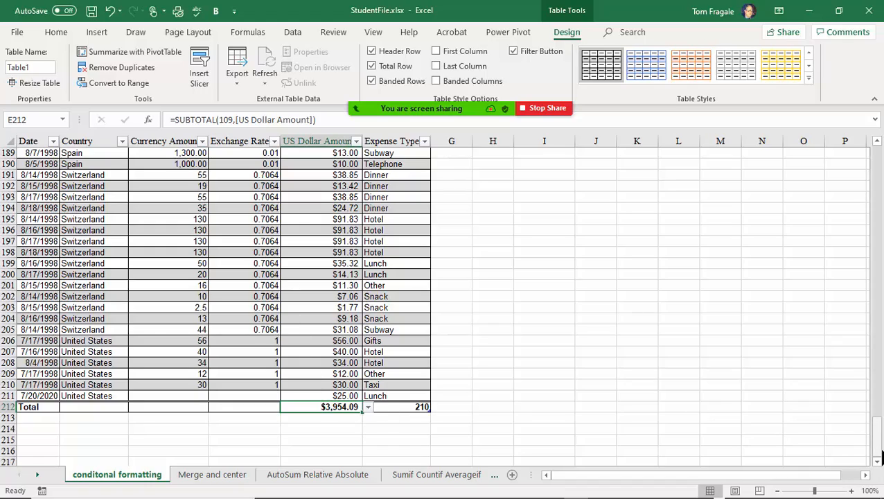
Filter the table's Expense Type column to show only Dinner.
left_click_drag(876, 443, 880, 161)
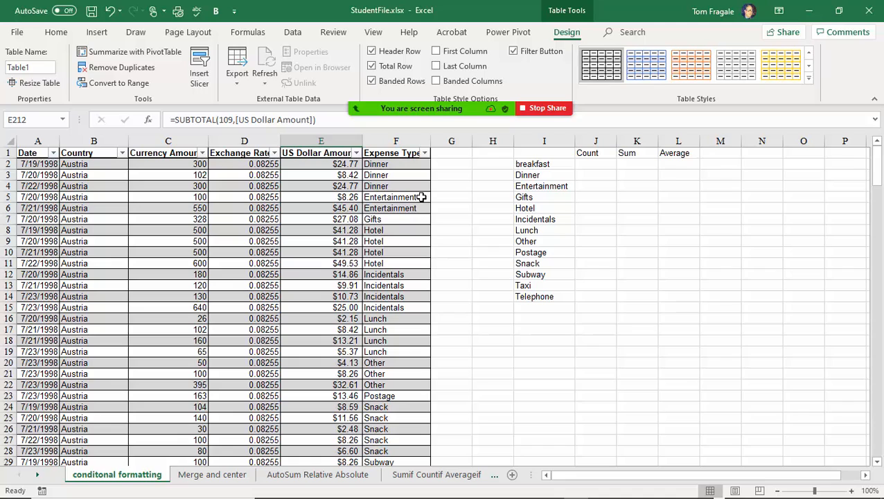
left_click(425, 153)
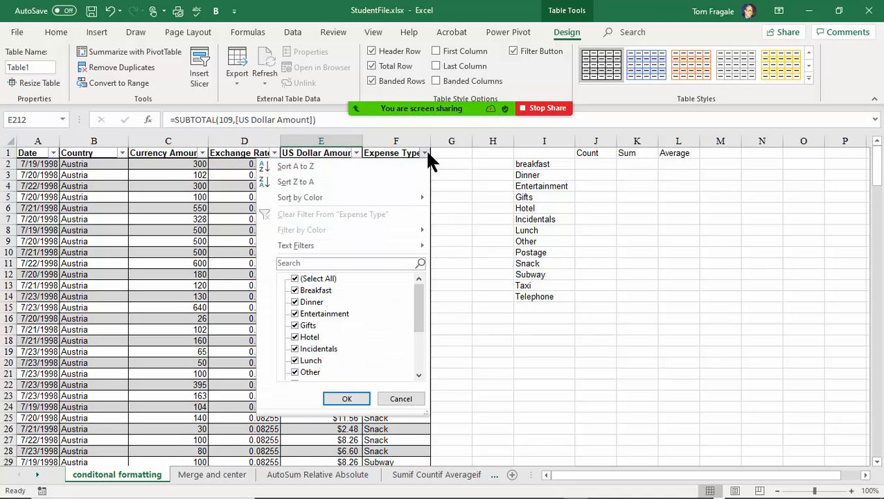
left_click(294, 279)
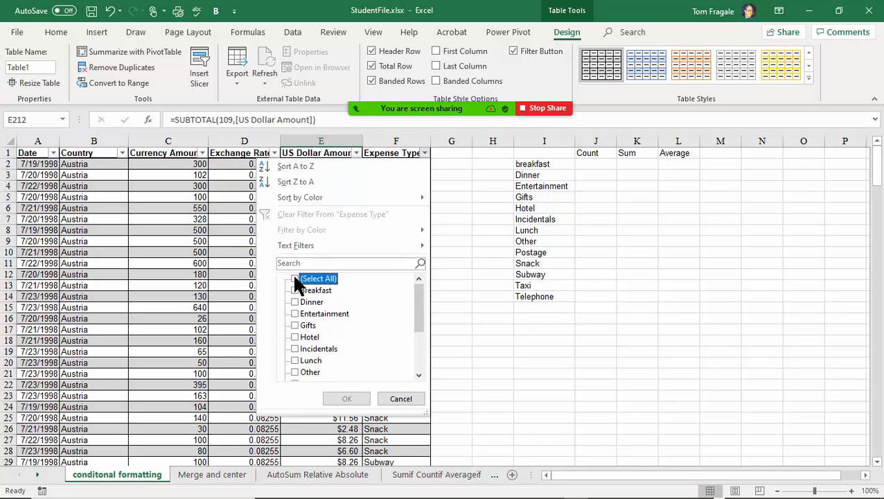
left_click(295, 303)
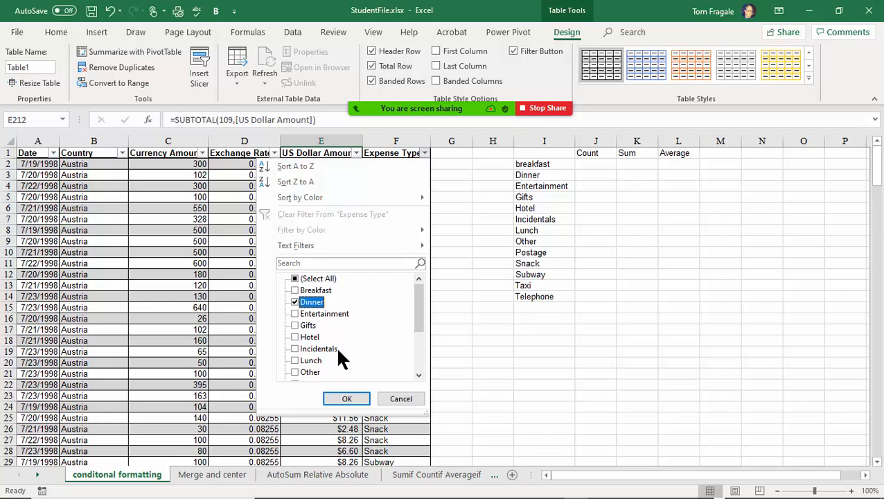
left_click(345, 402)
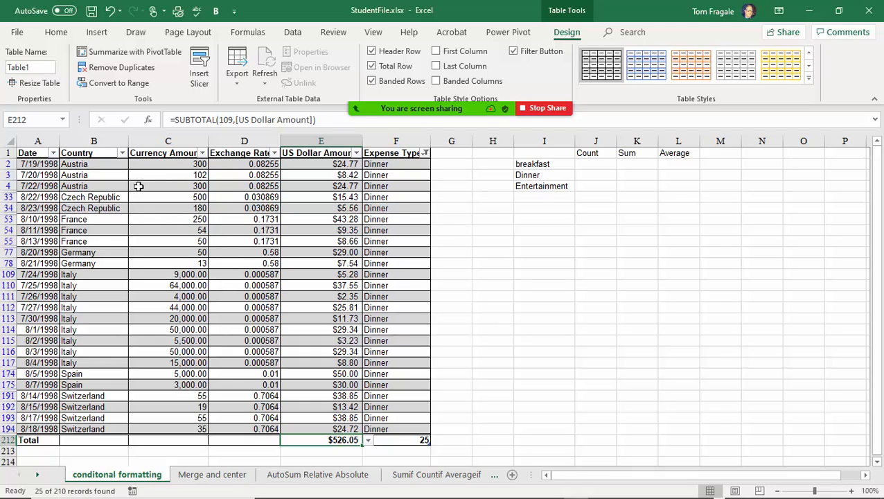
Filter the Country column to show only France and Germany.
left_click(122, 153)
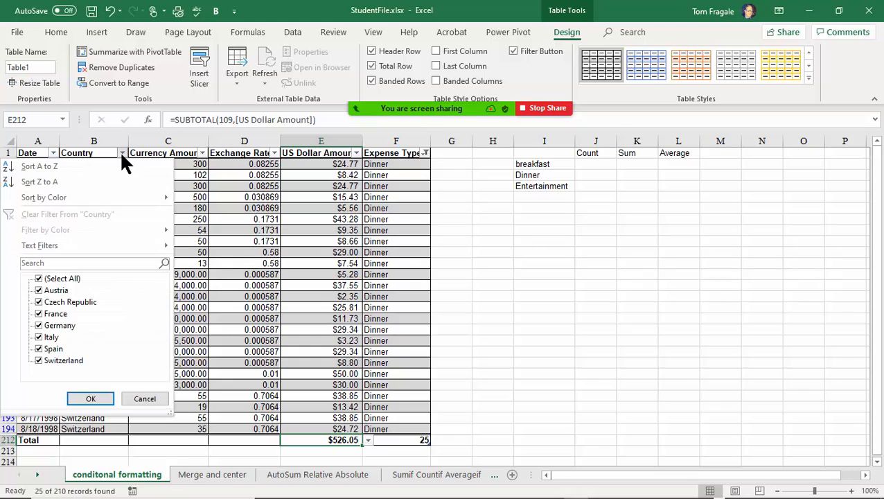
left_click(38, 278)
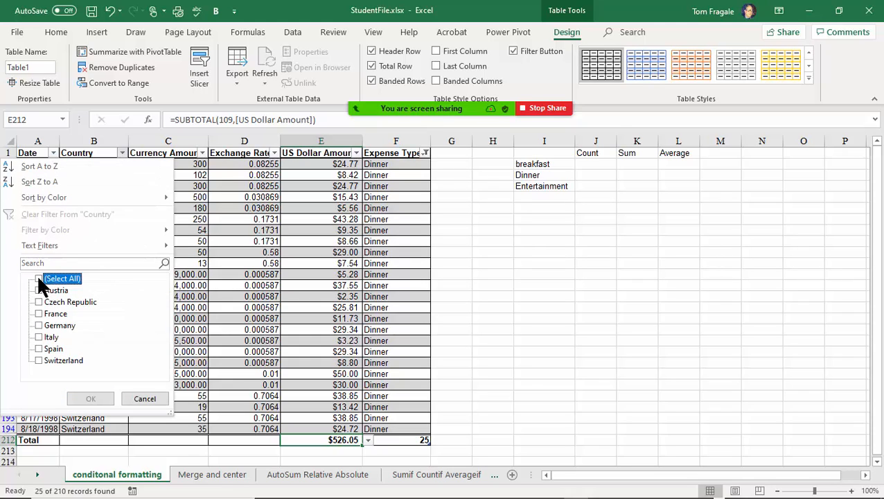
left_click(39, 314)
left_click(38, 326)
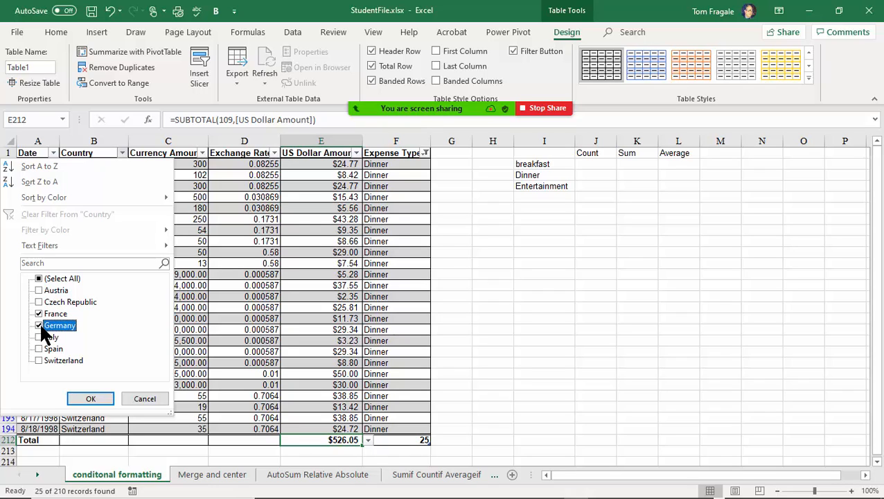
left_click(90, 399)
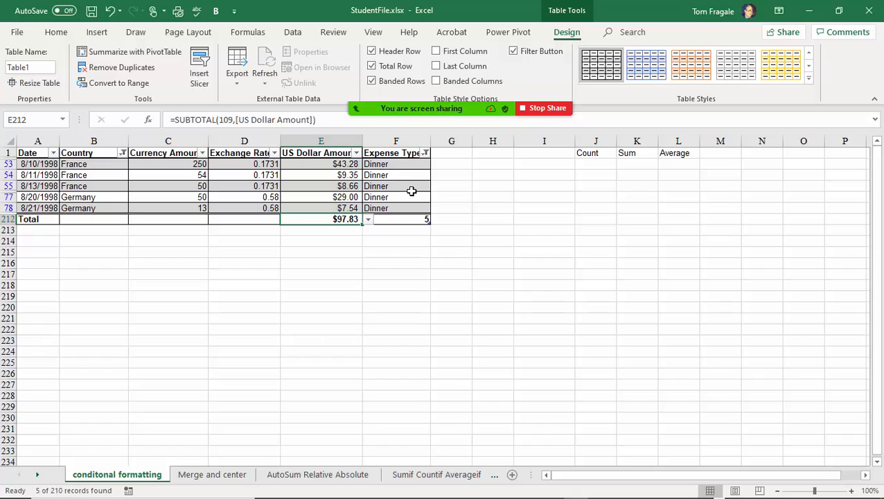
Add Austria and Czech Republic to the countries included in the Country filter.
left_click(122, 153)
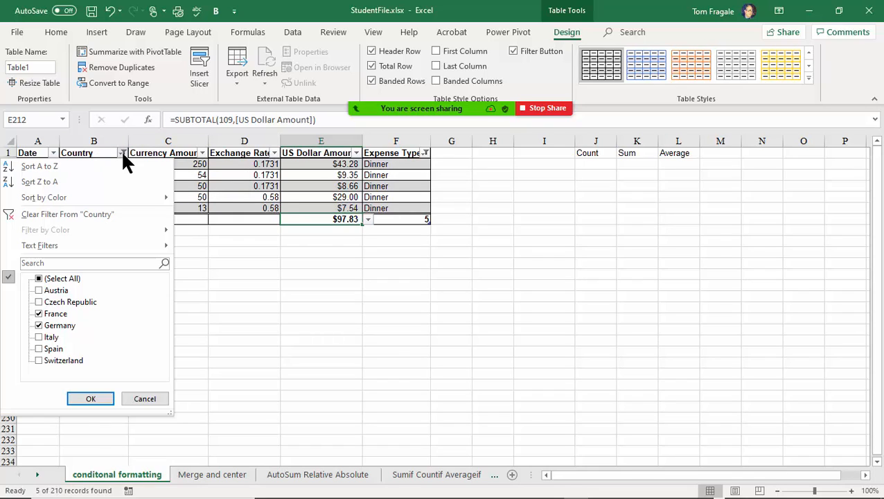
left_click(39, 289)
left_click(40, 302)
left_click(91, 399)
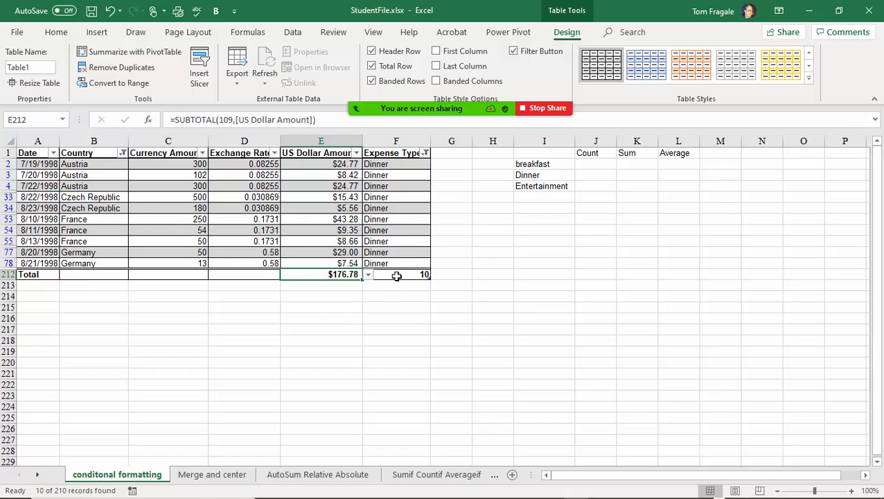
left_click(355, 153)
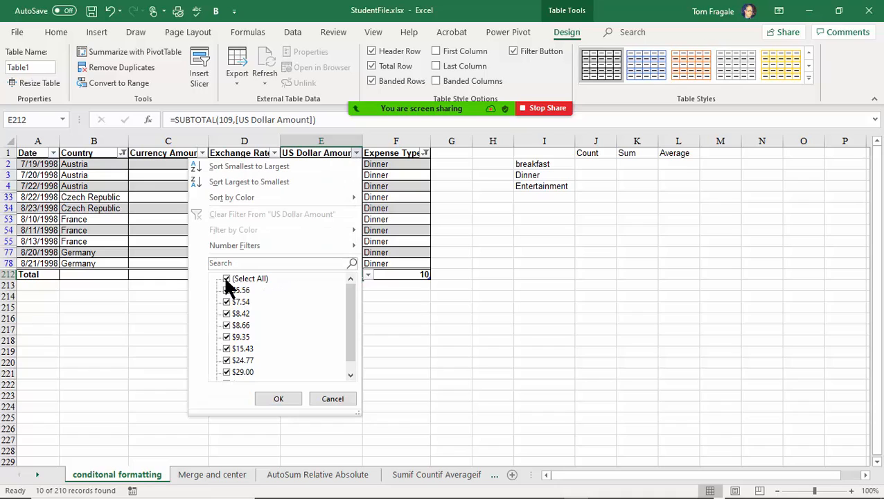
mouse_move(351, 289)
left_mouse_down()
mouse_move(351, 297)
mouse_move(351, 286)
left_mouse_up()
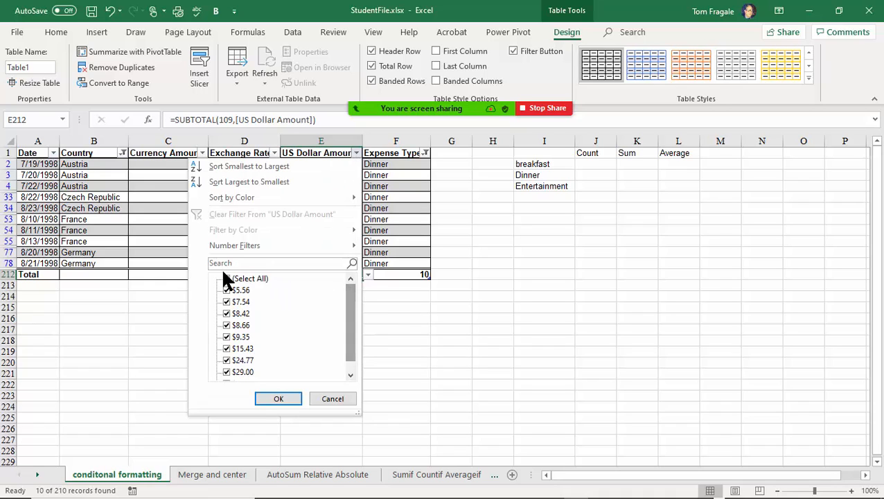
left_click(226, 279)
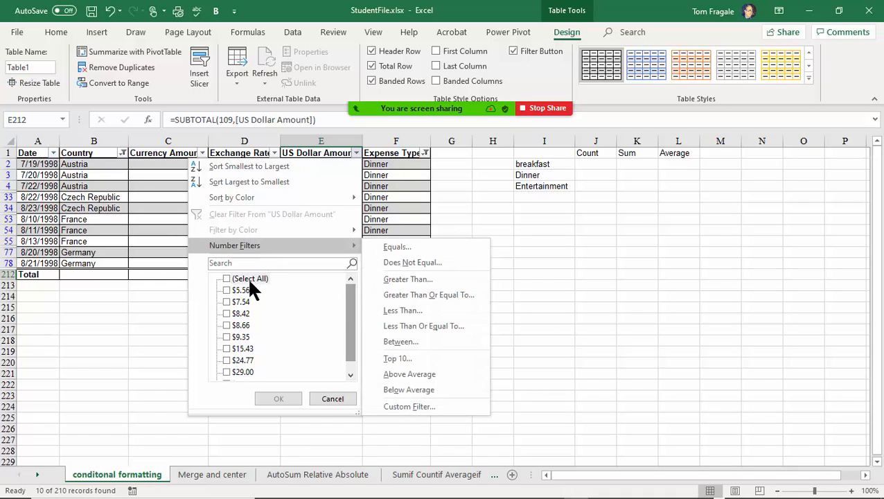
left_click(227, 290)
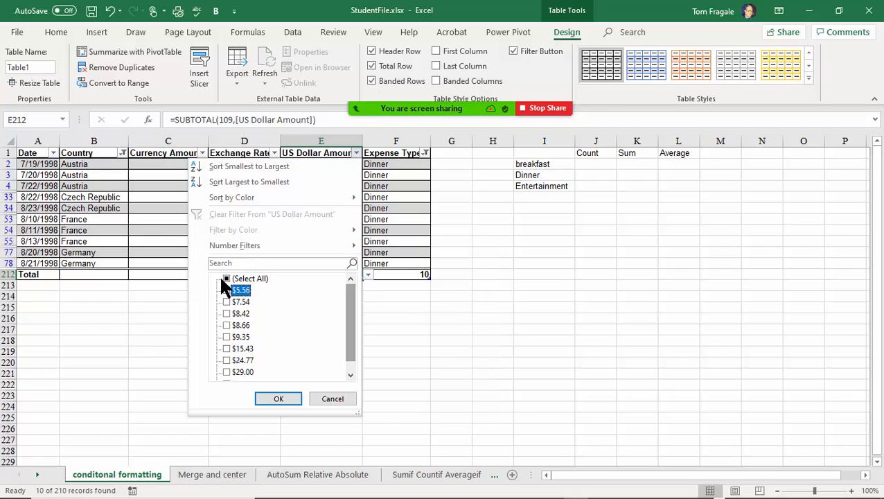
left_click(225, 278)
left_click(278, 399)
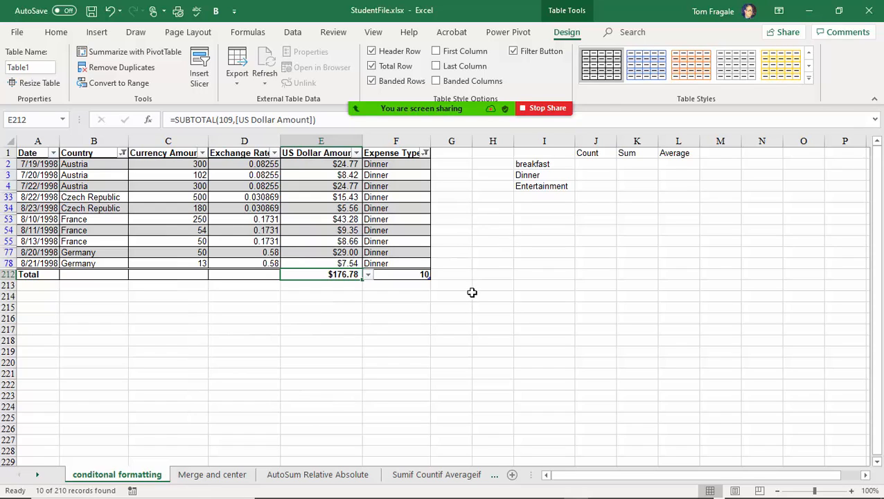
Clear all filters from the expense table.
left_click(342, 231)
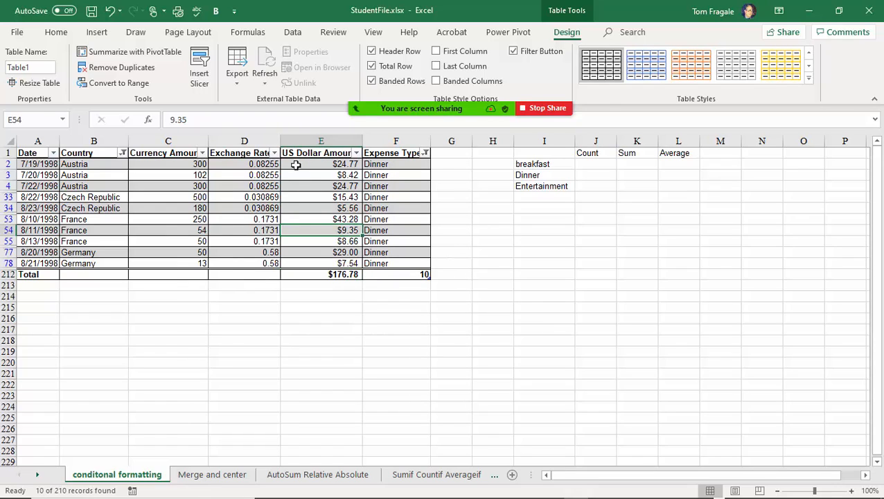
left_click(291, 33)
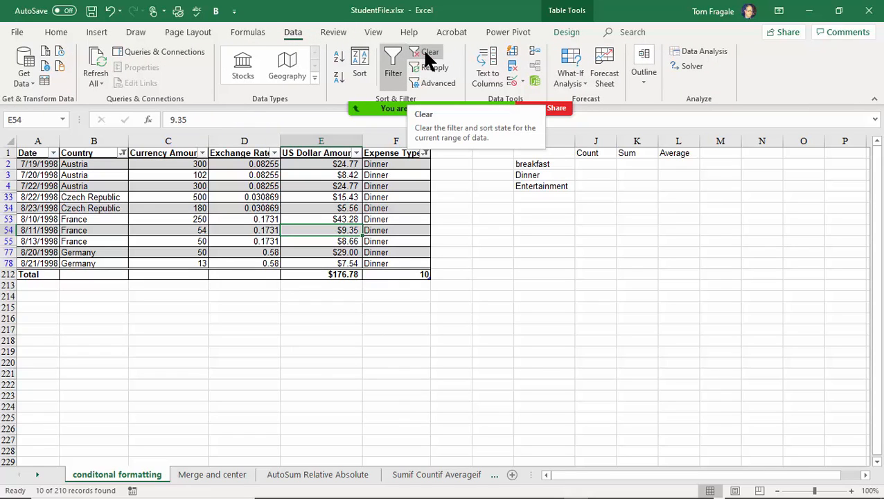
left_click(428, 55)
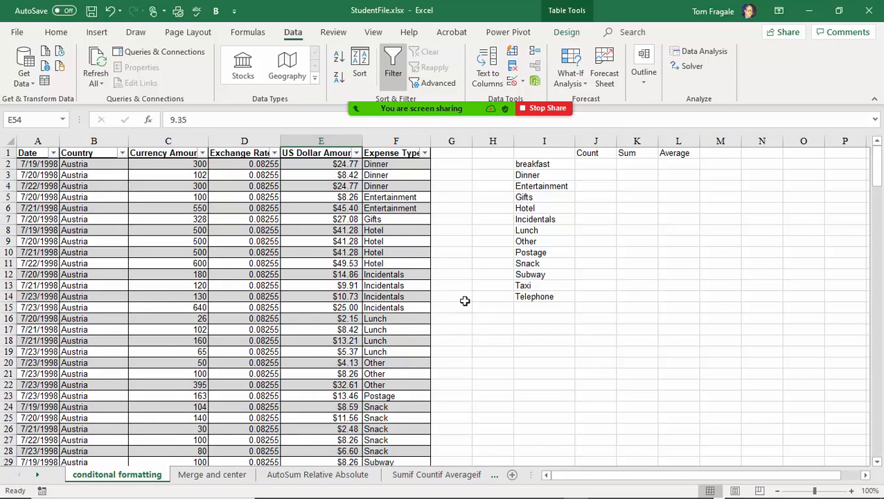
Insert slicers for the Country and Expense Type fields of the table.
left_click(326, 272)
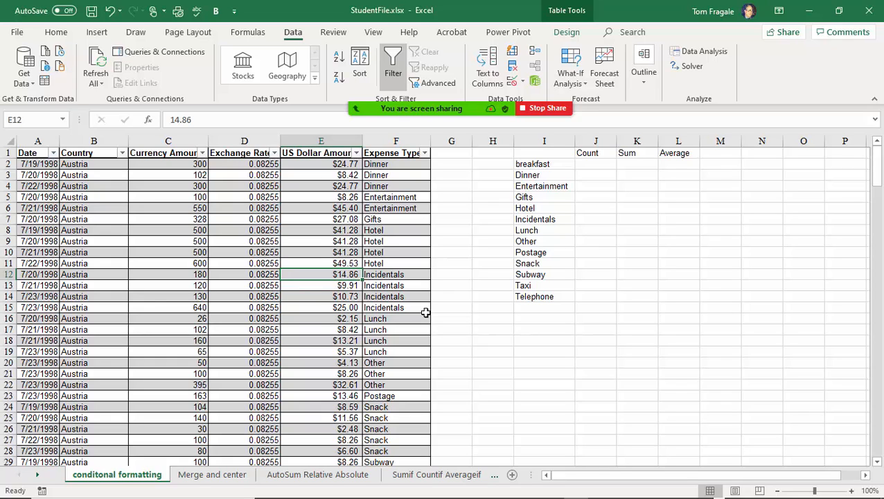
left_click(329, 285)
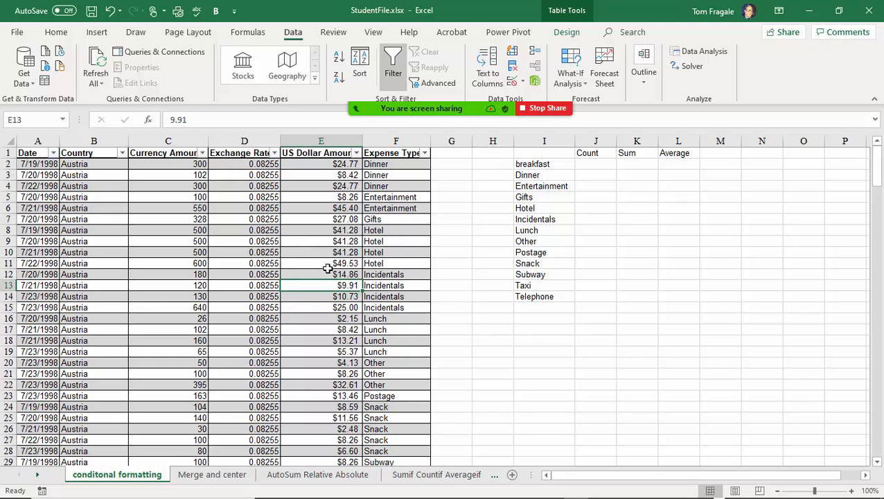
left_click(340, 241)
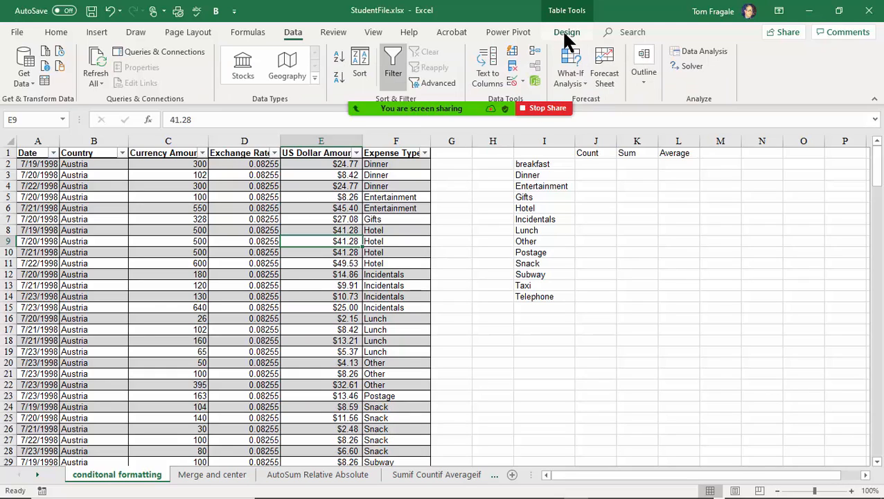
left_click(567, 33)
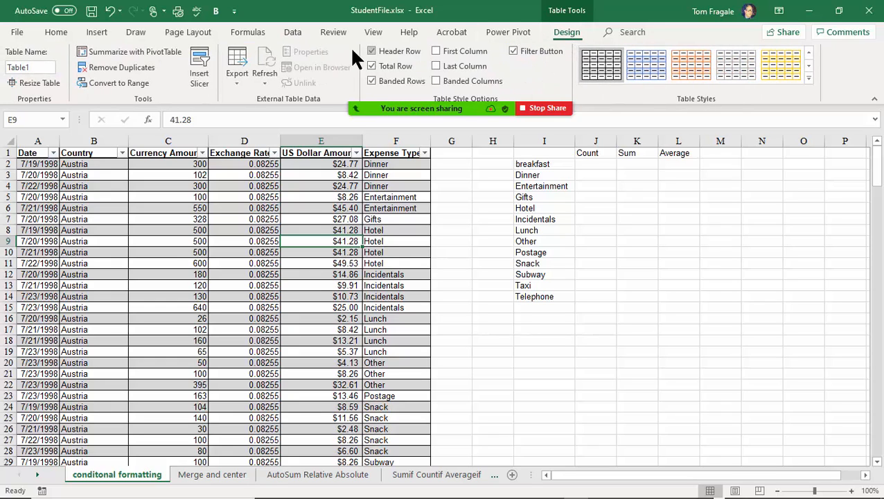
left_click(205, 65)
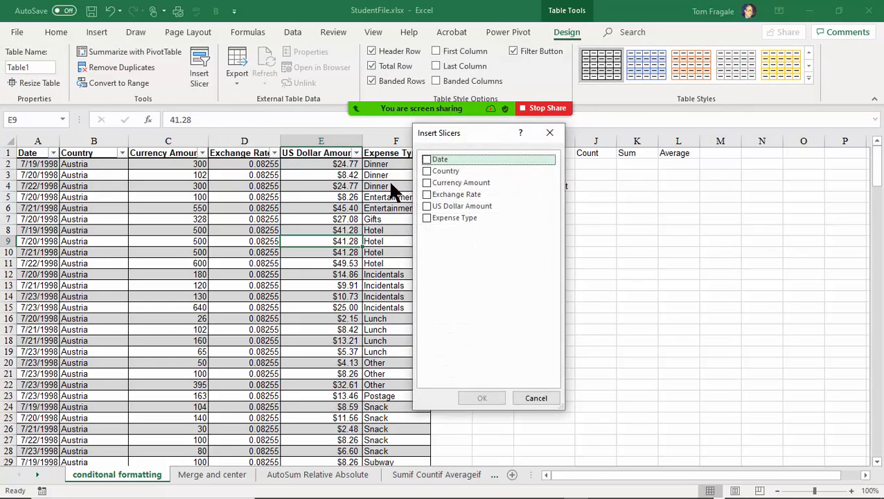
left_click_drag(477, 136, 517, 175)
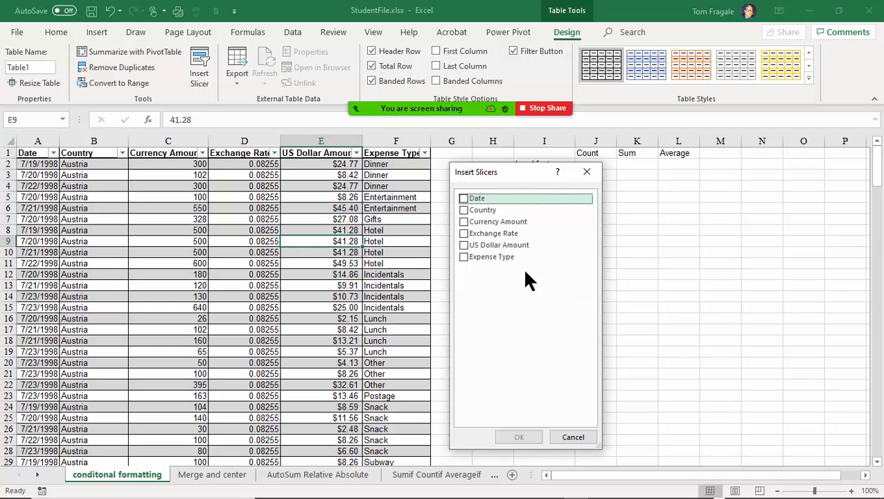
left_click(463, 257)
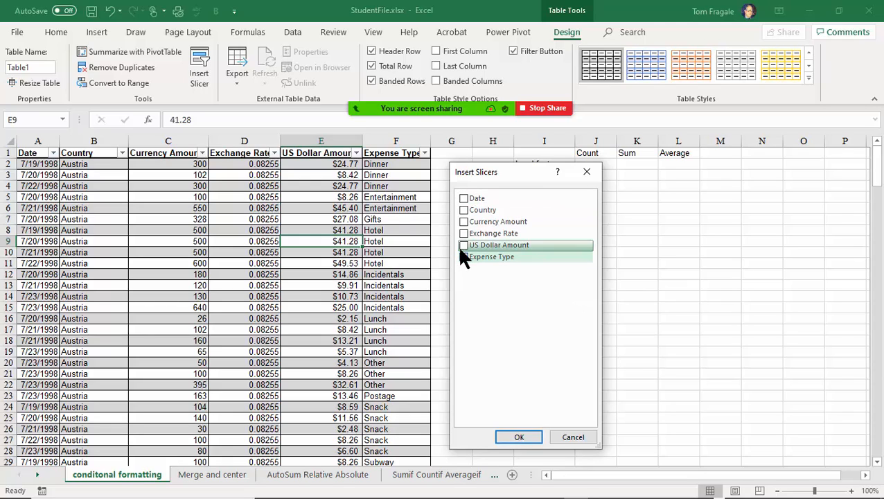
left_click(462, 208)
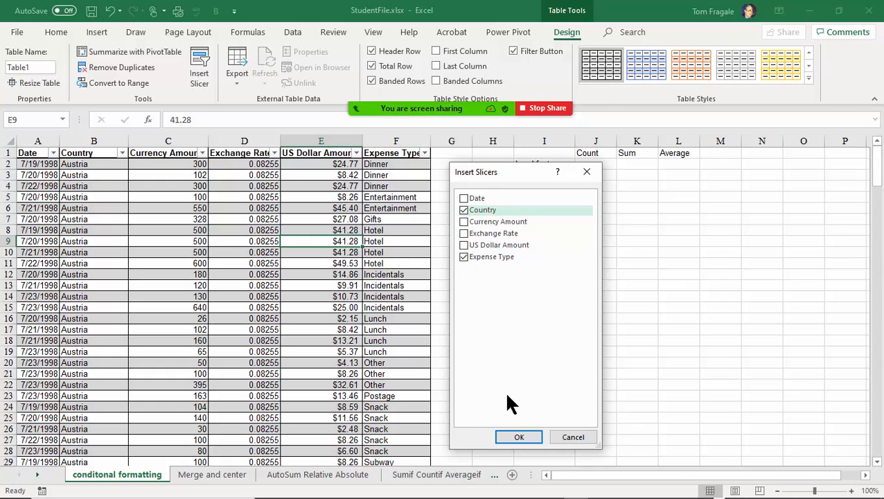
left_click(517, 433)
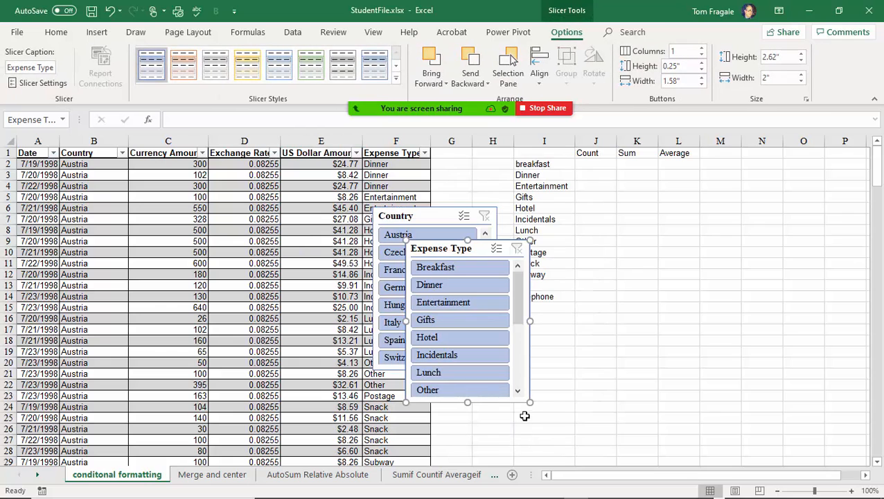
Arrange the Country and Expense Type slicers side by side beneath the Count, Sum and Average headings, clear of the table.
left_click_drag(443, 251, 805, 177)
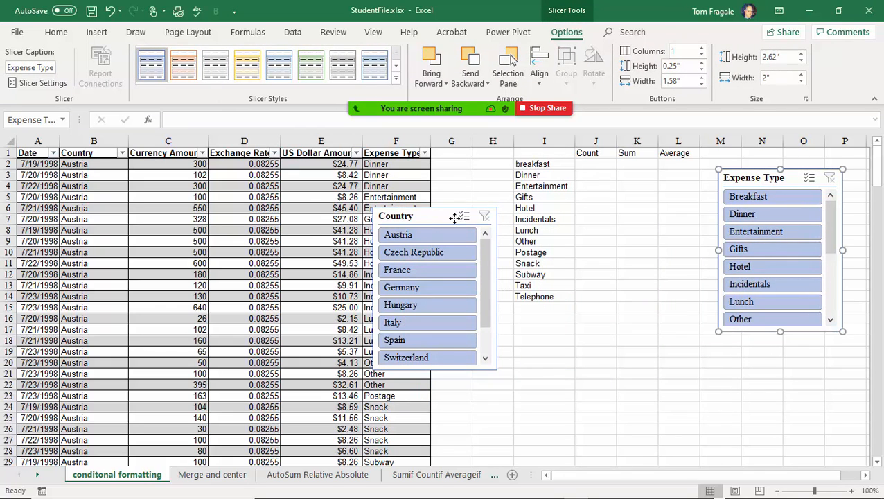
left_click_drag(456, 217, 660, 174)
left_click_drag(736, 171, 734, 167)
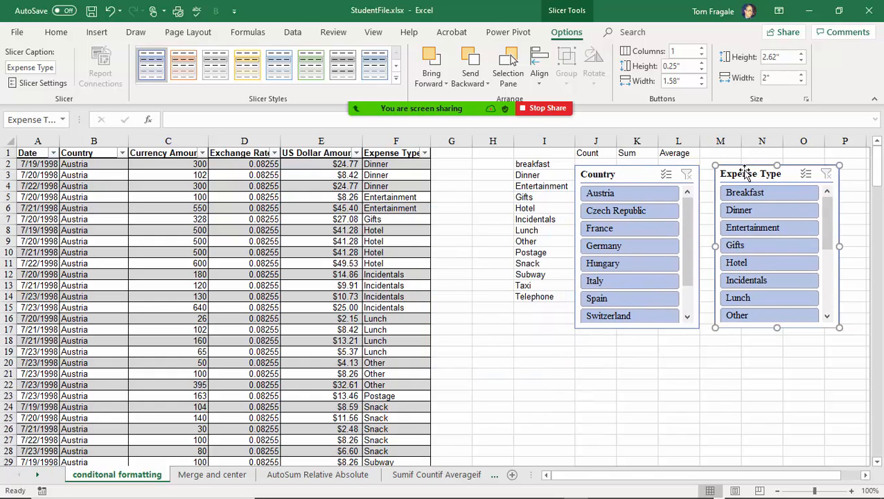
Filter the table with the slicers to Hotel expenses for France, and switch the country to Czech Republic.
left_click(600, 234)
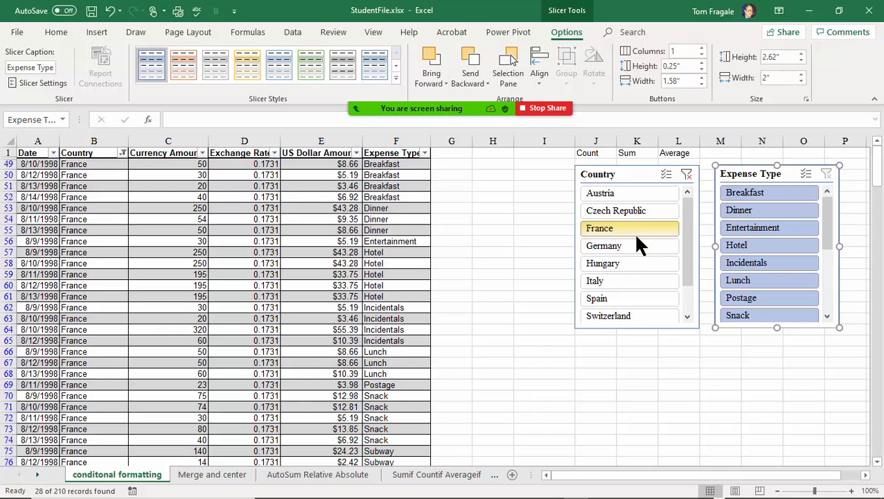
left_click(767, 249)
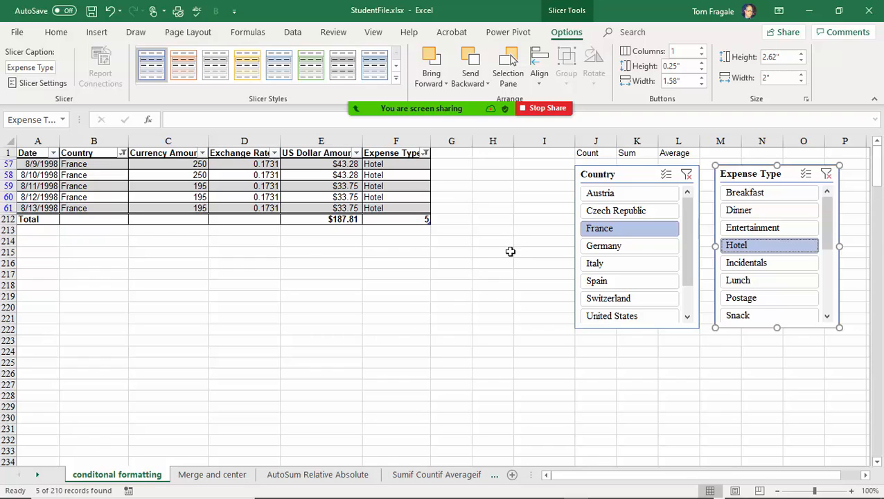
left_click(624, 264)
left_click(648, 211)
left_click(754, 194)
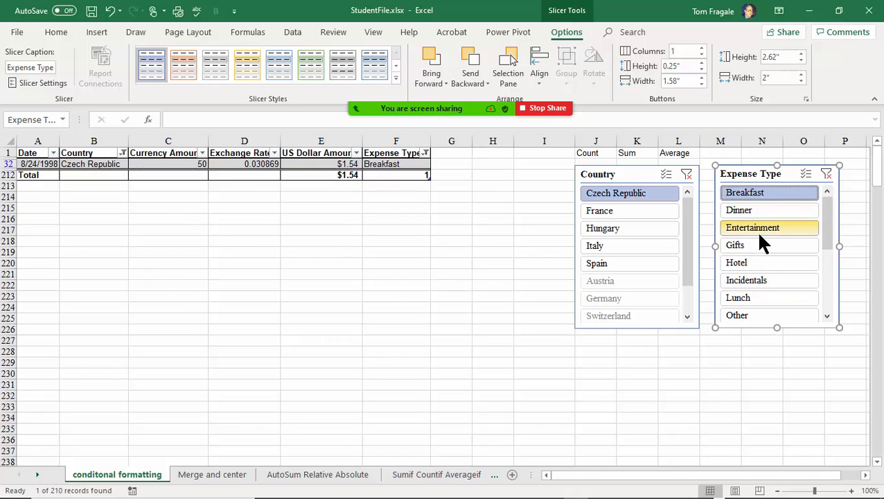
left_click(756, 229)
left_click(742, 264)
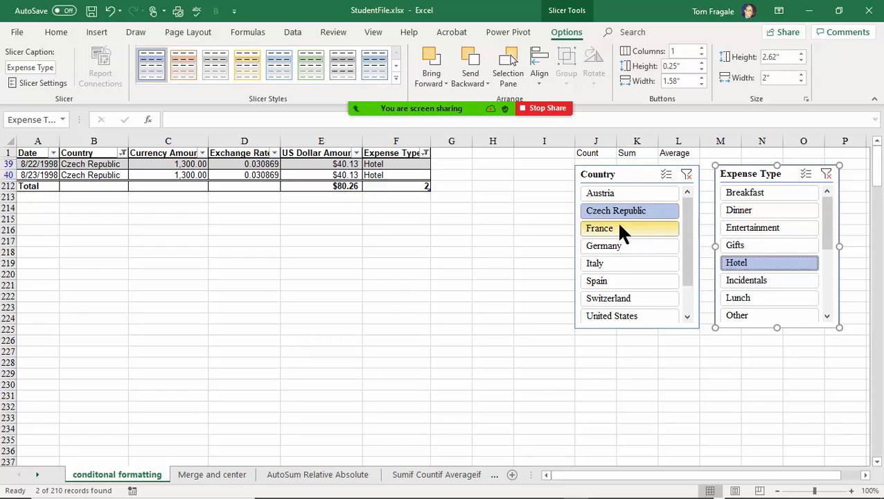
left_click(731, 264)
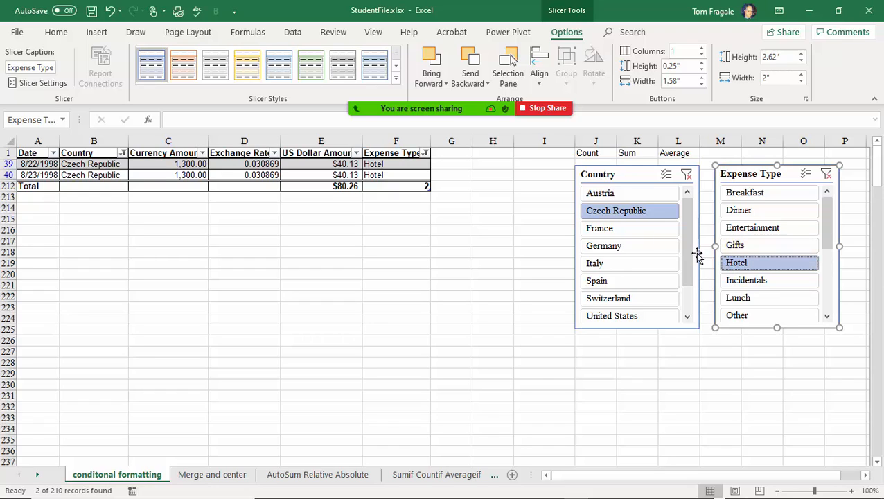
Add Italy and Germany to the Country slicer selection, and Entertainment and Gifts to the Expense Type slicer selection.
left_click(621, 263, "ctrl")
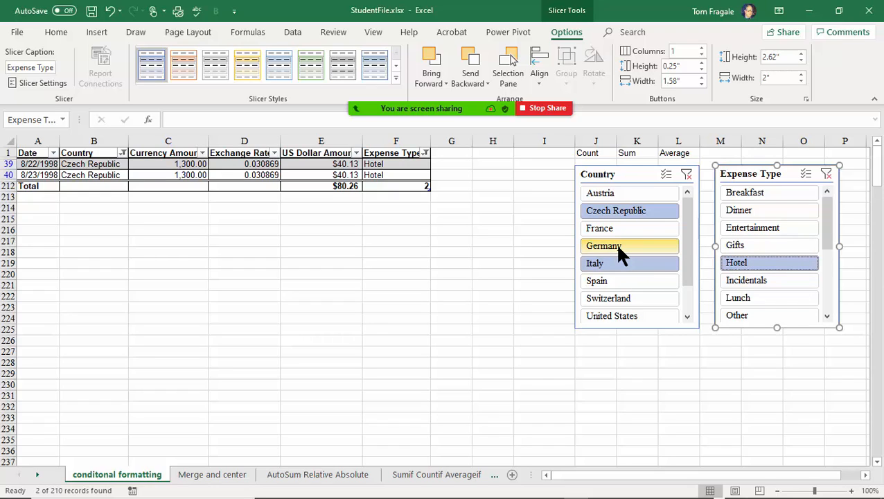
left_click(619, 247, "ctrl")
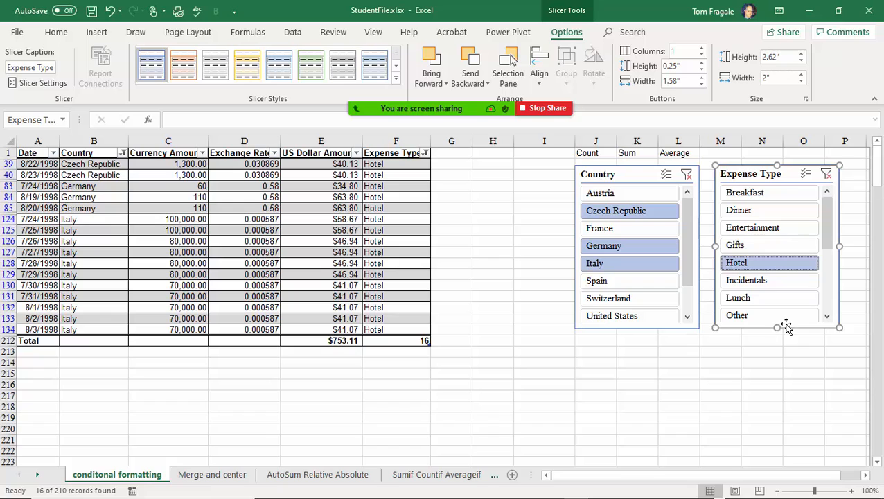
left_click(759, 223, "ctrl")
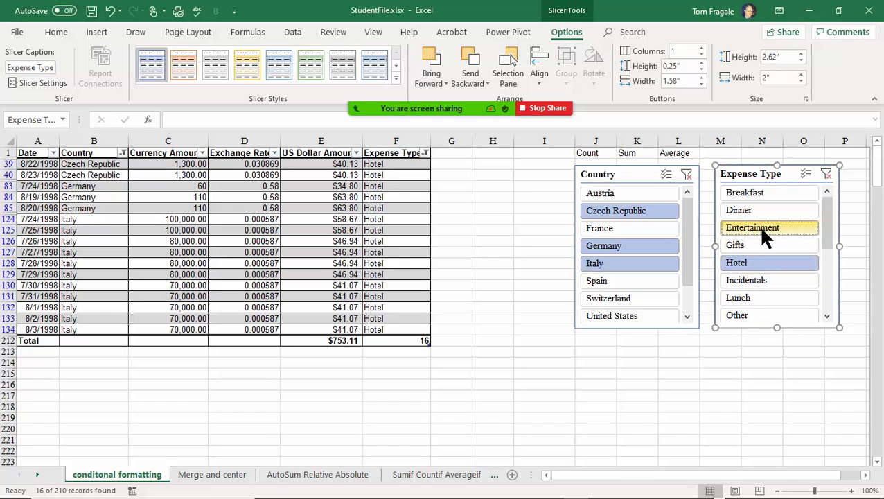
left_click(755, 247, "ctrl")
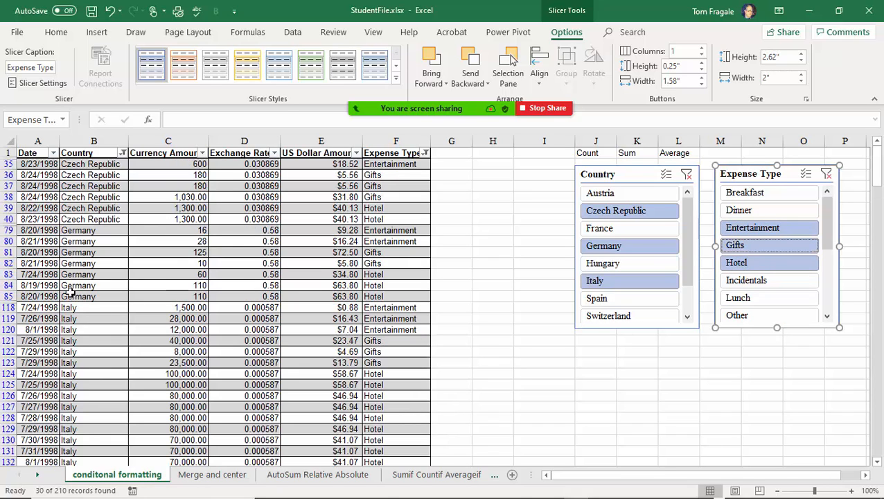
left_click_drag(875, 170, 882, 188)
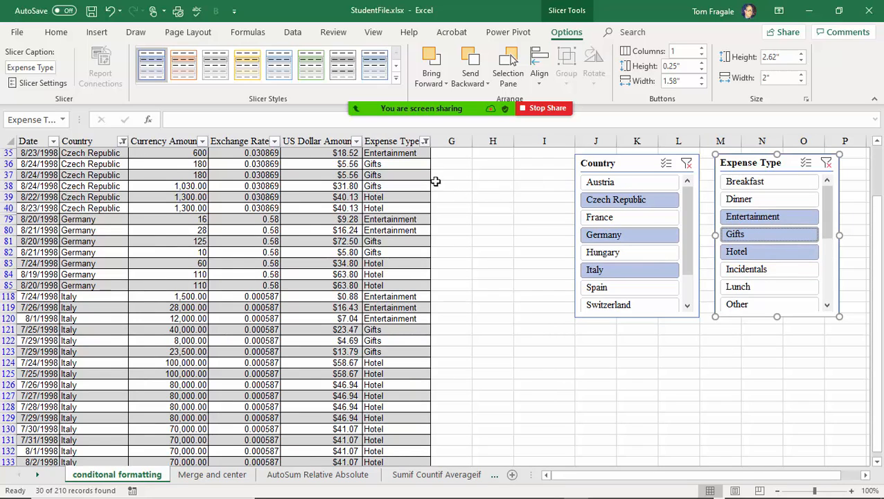
left_click(355, 142)
left_click(356, 142)
Filter the table with the slicers to Lunch expenses for Czech Republic, France, Hungary and Italy.
left_click(604, 179)
left_click(760, 194)
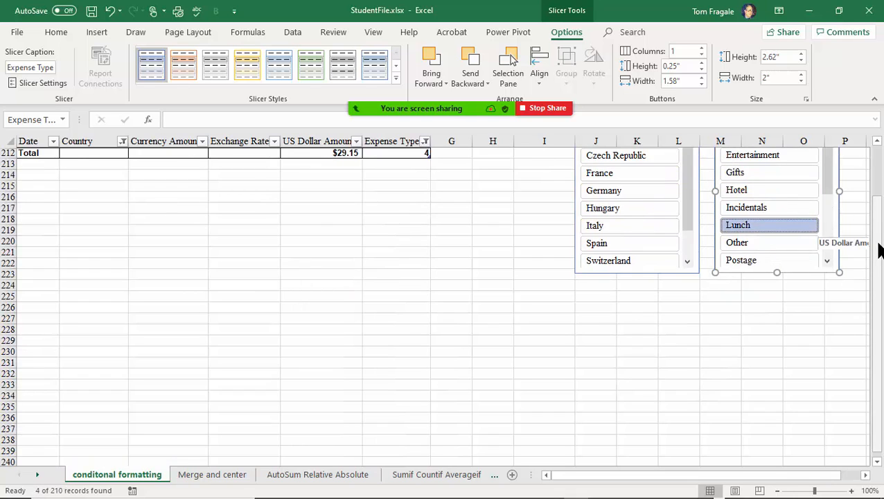
left_click_drag(880, 247, 877, 191)
left_click(639, 225)
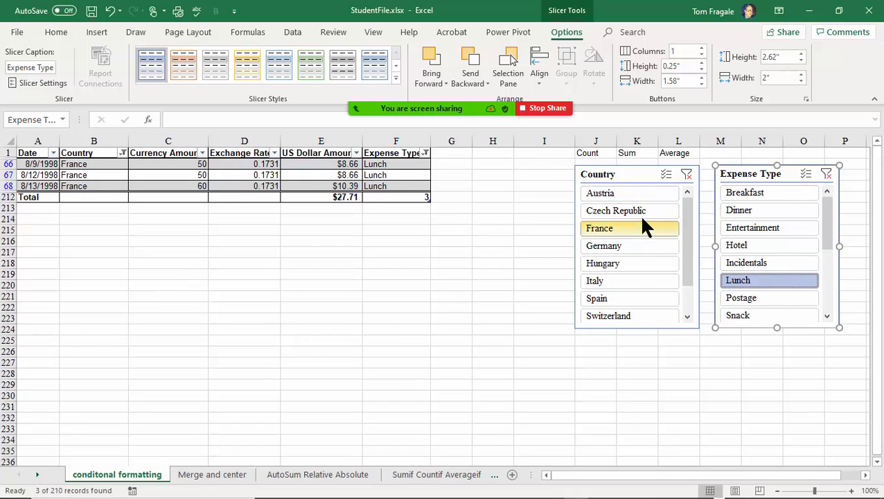
left_click(639, 210)
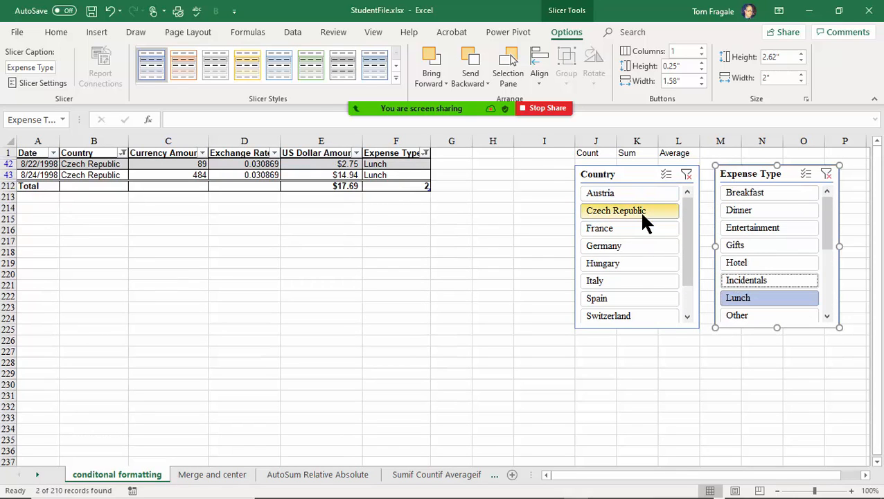
left_click(609, 233, "ctrl")
left_click(611, 263, "ctrl")
left_click(604, 280, "ctrl")
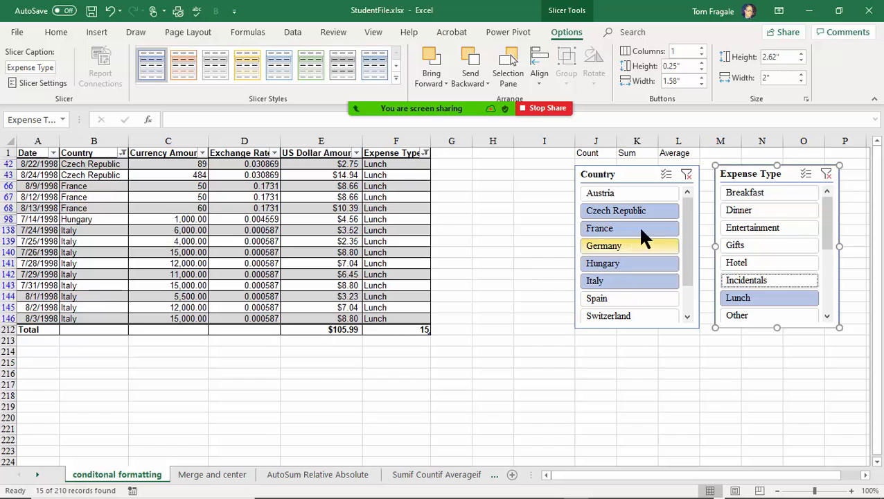
Clear the filters of both the Country and Expense Type slicers.
left_click(686, 174)
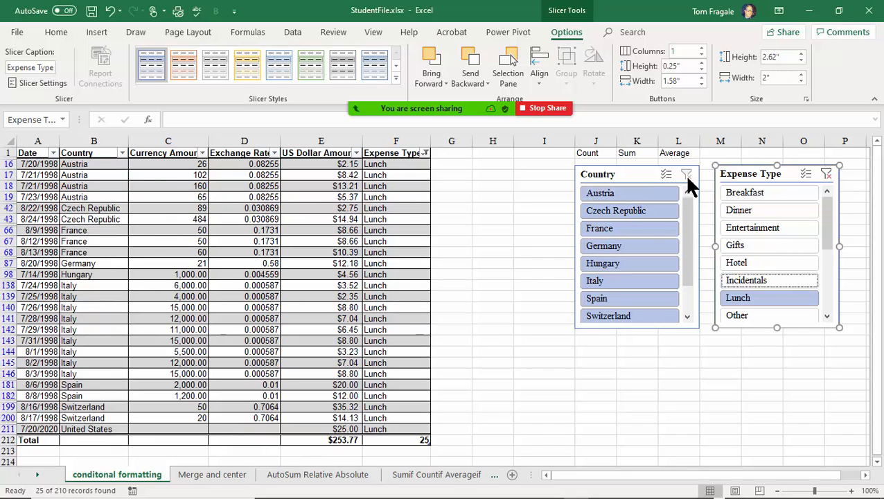
left_click(826, 174)
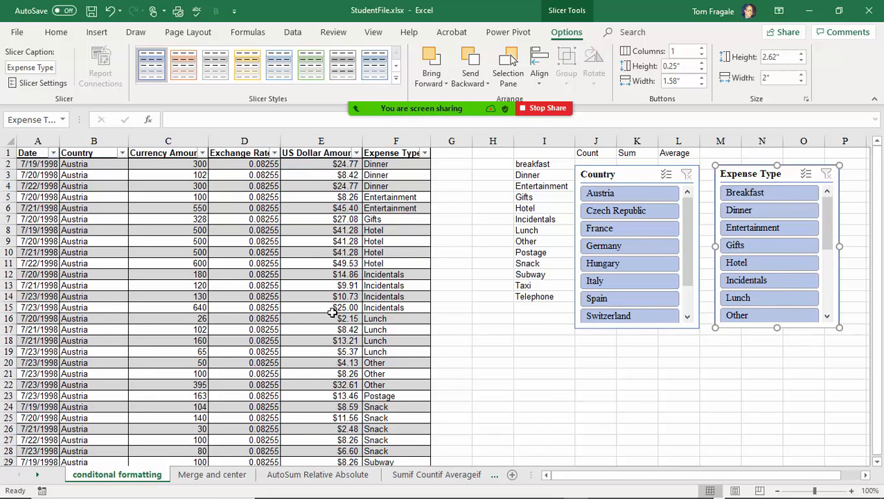
left_click(309, 264)
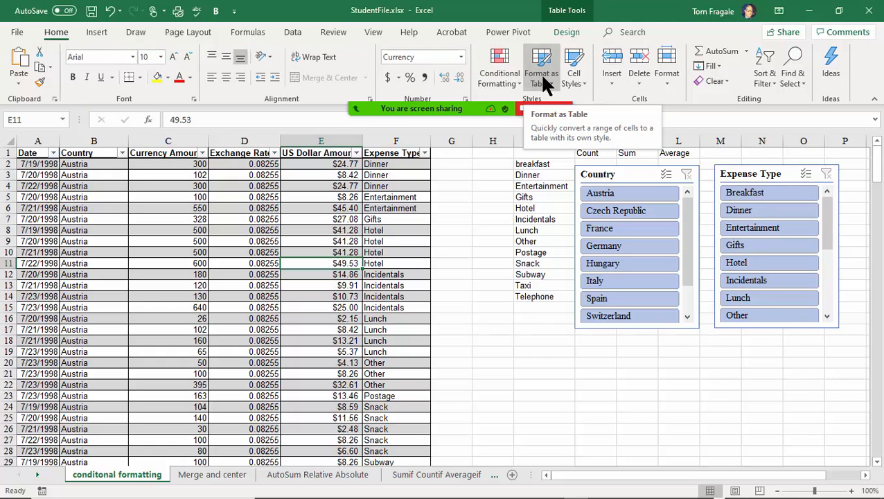
left_click(374, 218)
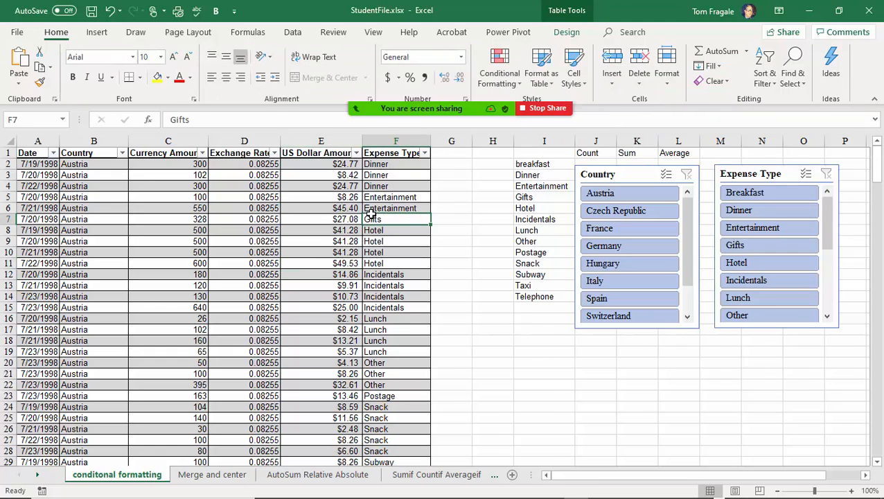
left_click(566, 38)
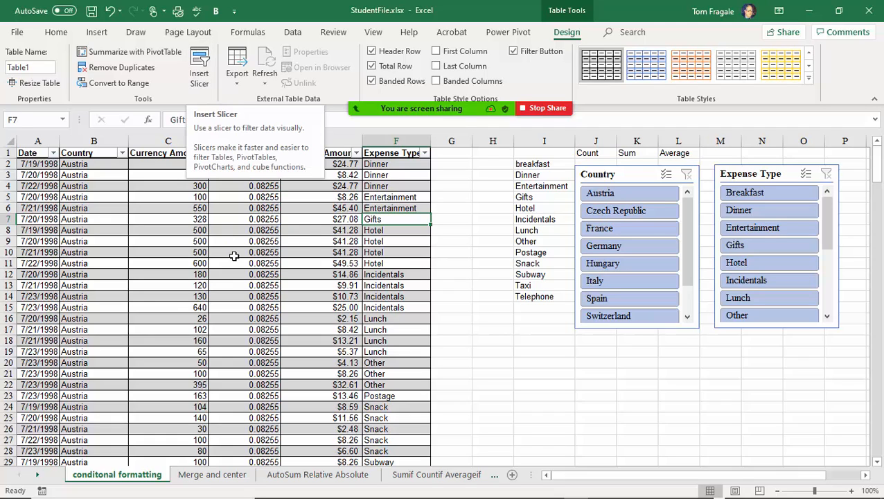
left_click(233, 252)
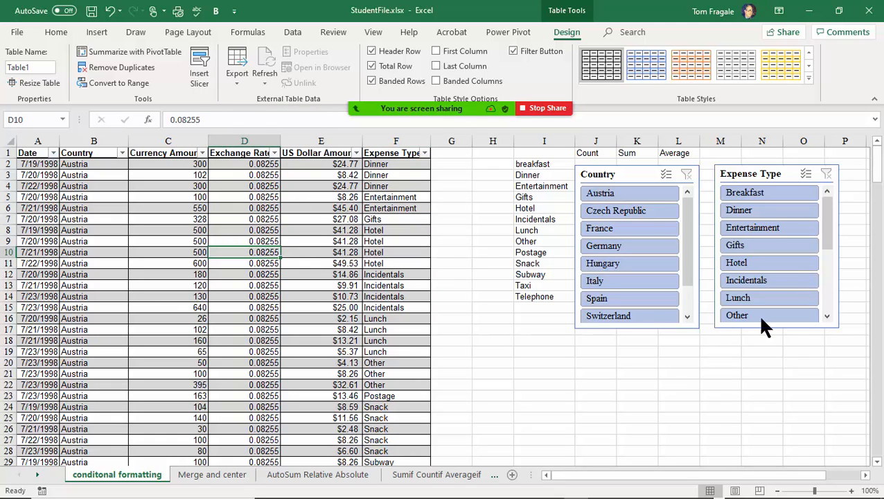
left_click(275, 272)
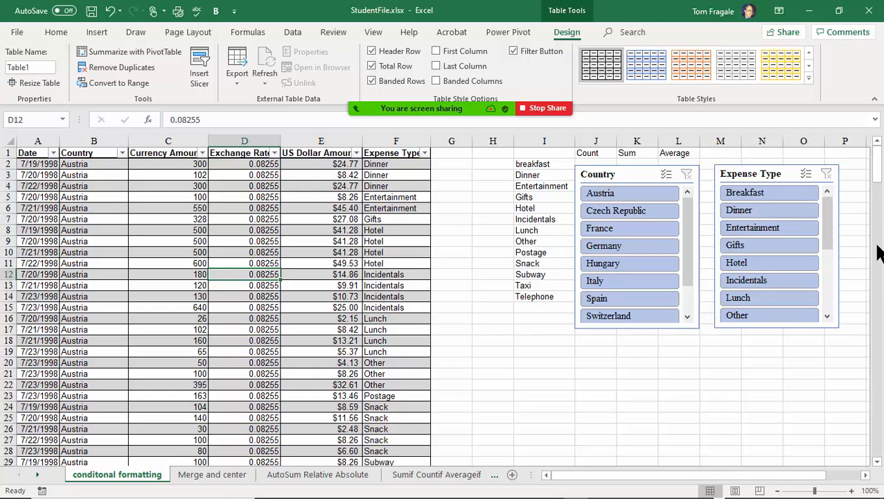
Delete the Expense Type slicer and the Country slicer from the worksheet.
left_click(760, 173)
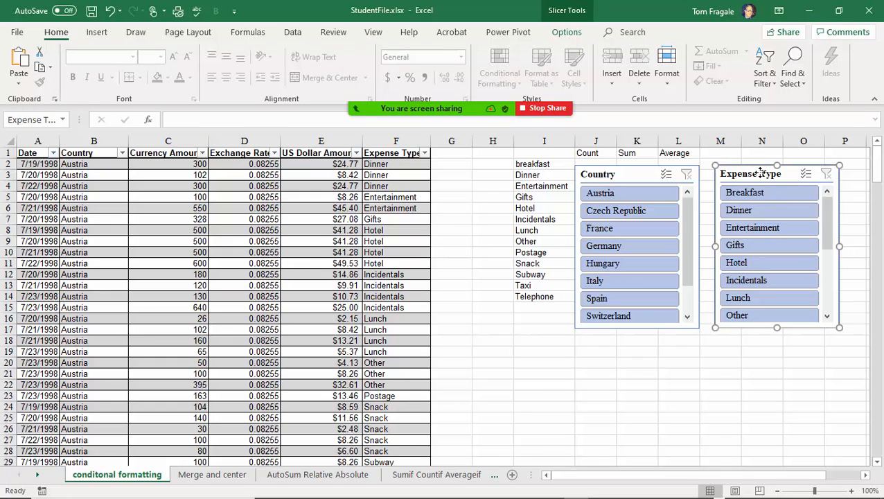
key("Delete")
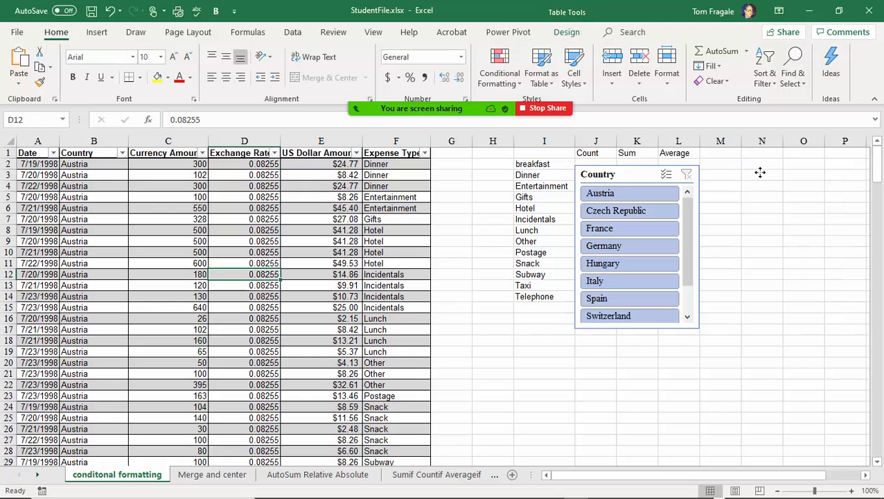
left_click(615, 175)
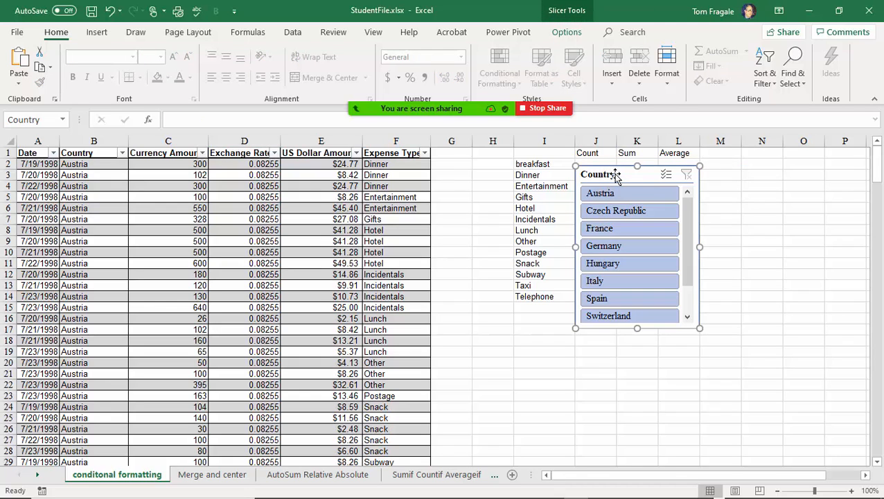
key("Delete")
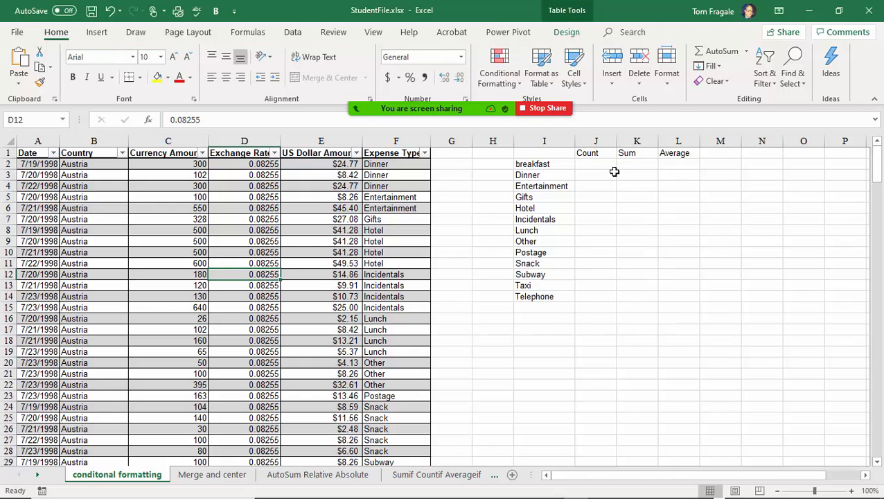
left_click(371, 261)
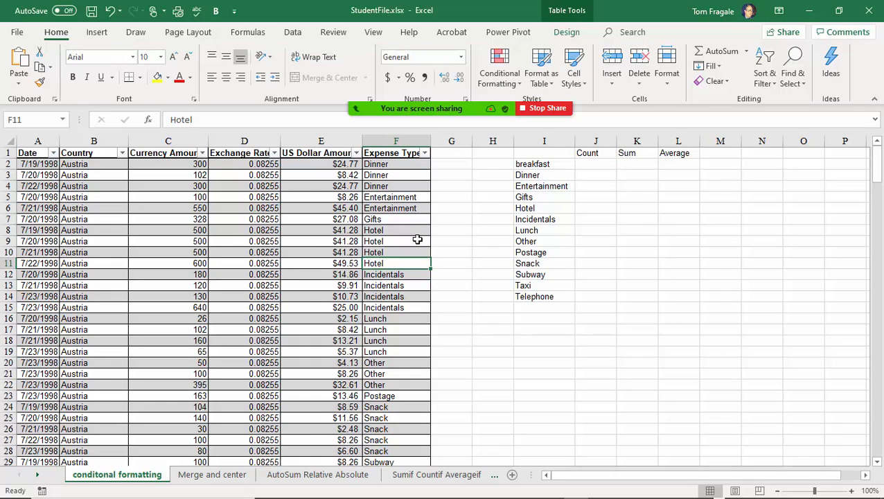
left_click(567, 33)
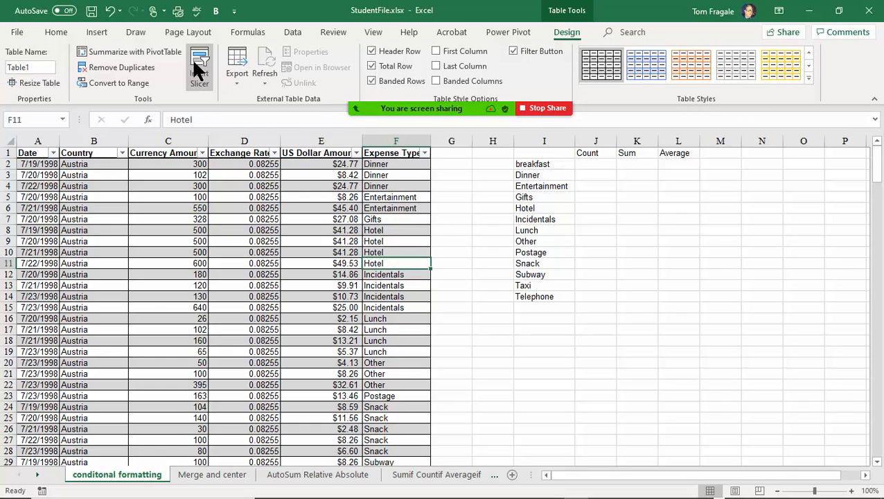
left_click(201, 263)
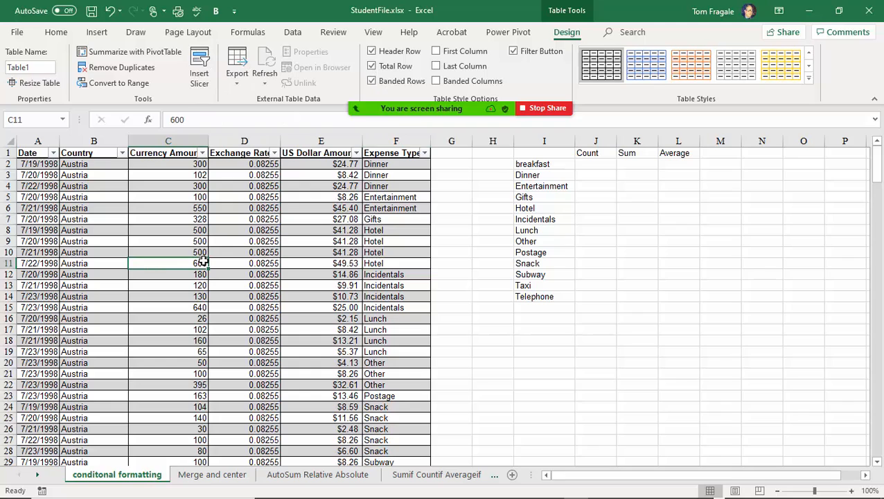
left_click(264, 263)
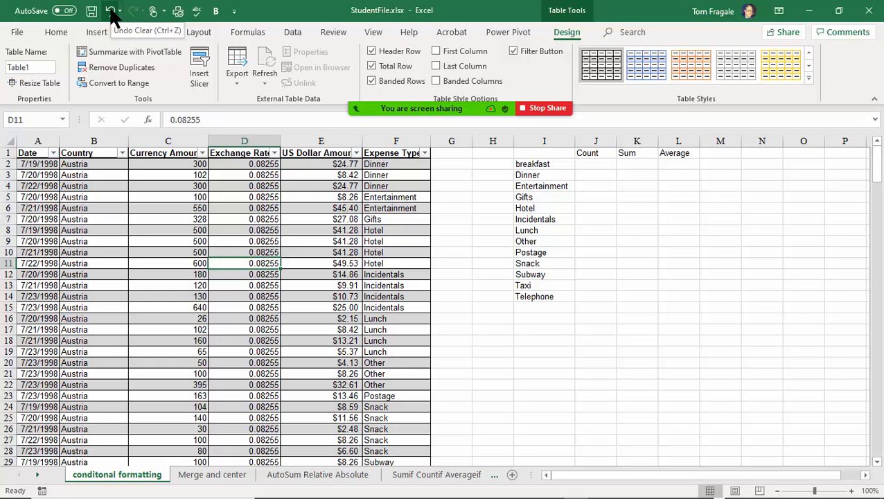
Open the full Quick Access Toolbar customization options and add the Copy command from the popular commands.
left_click(235, 12)
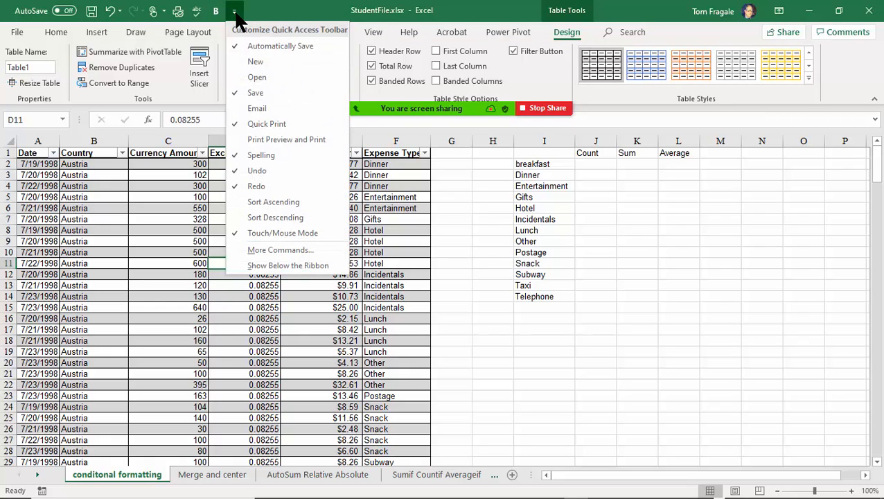
left_click(281, 250)
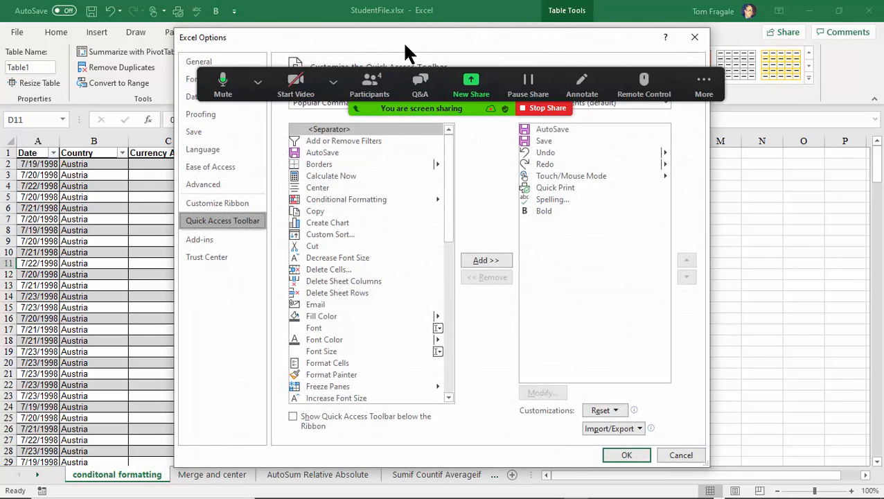
left_click_drag(402, 40, 389, 83)
left_click(305, 254)
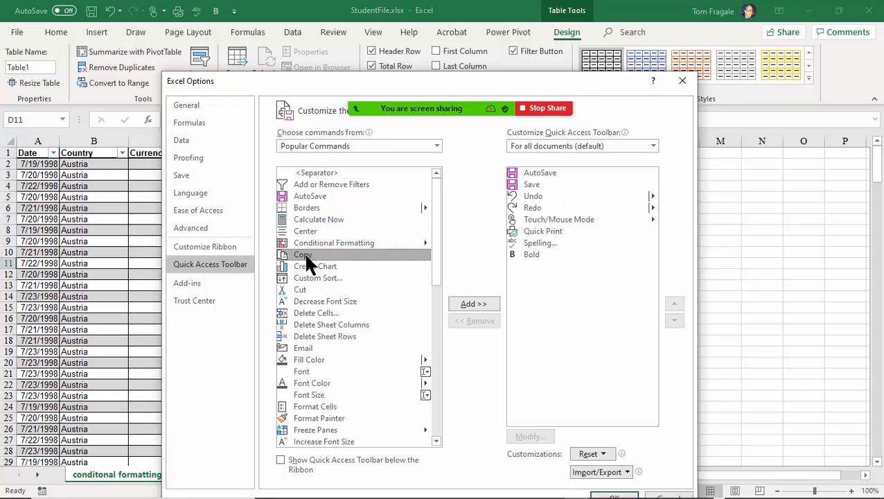
left_click(467, 305)
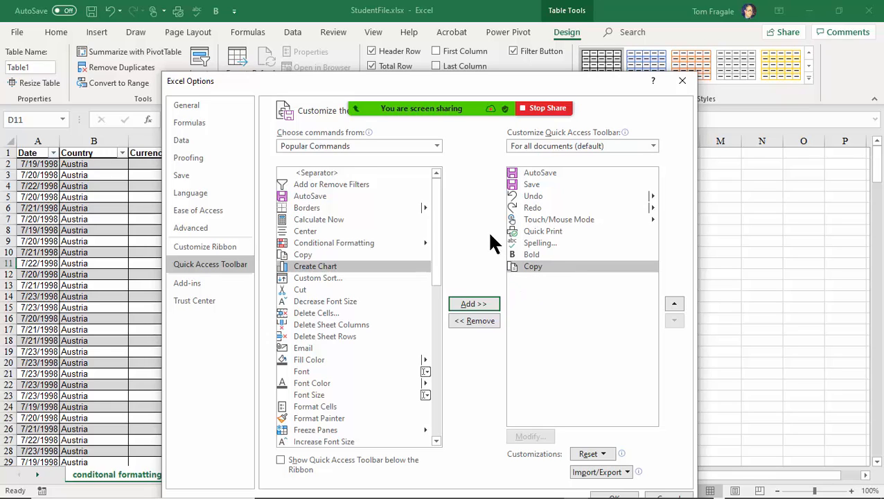
Add the Form command from All Commands to the Quick Access Toolbar and apply the customization.
left_click(436, 145)
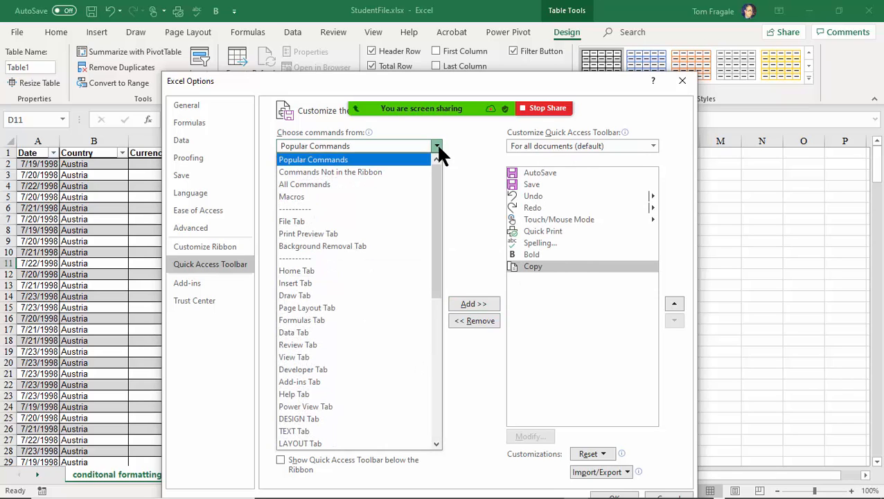
left_click(321, 187)
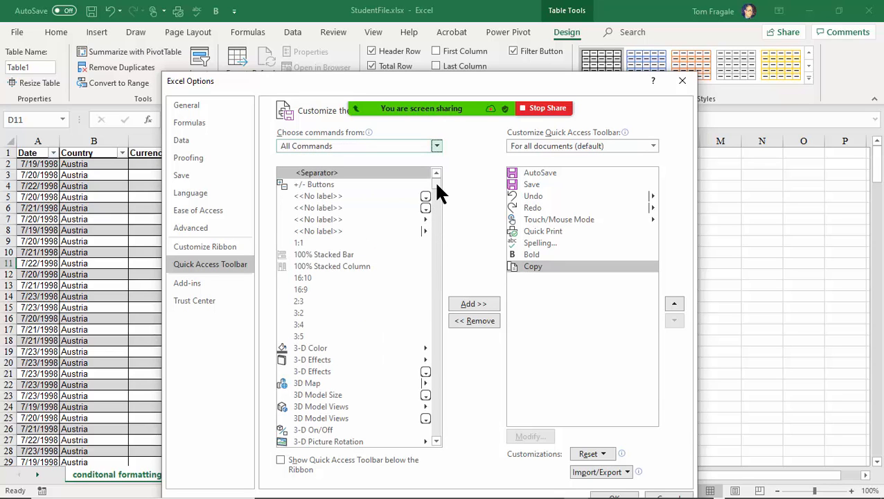
left_click_drag(436, 184, 436, 272)
left_click(313, 261)
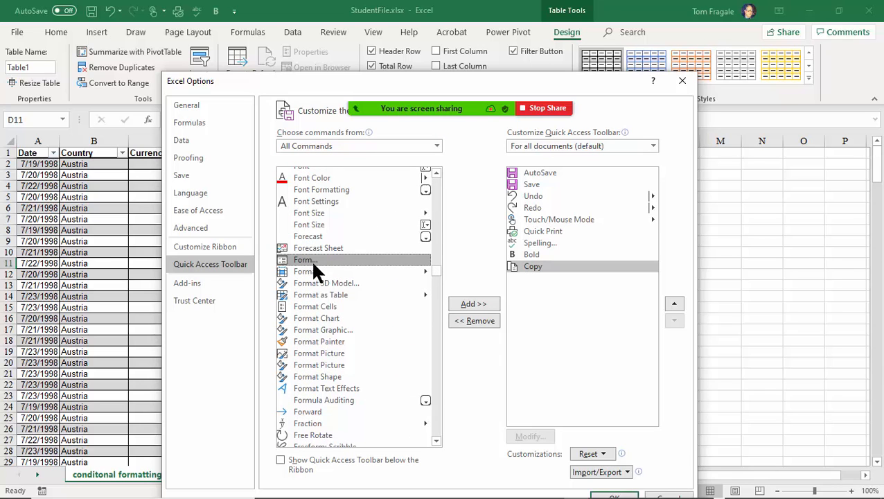
left_click(472, 309)
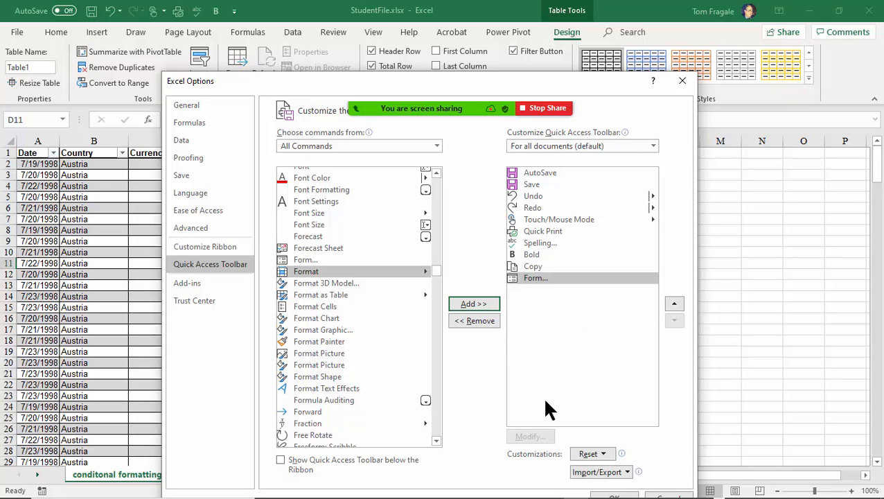
left_click(604, 496)
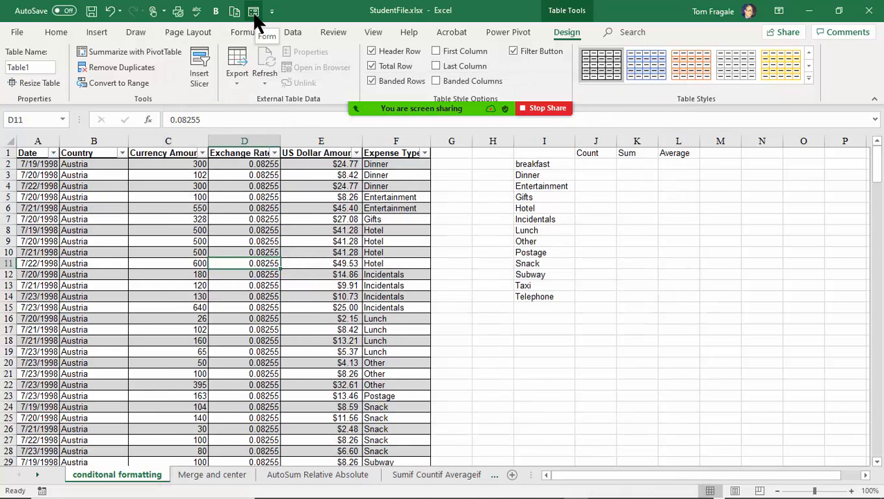
Open the data form for the expense table, browse through its records, and close the form.
left_click(275, 219)
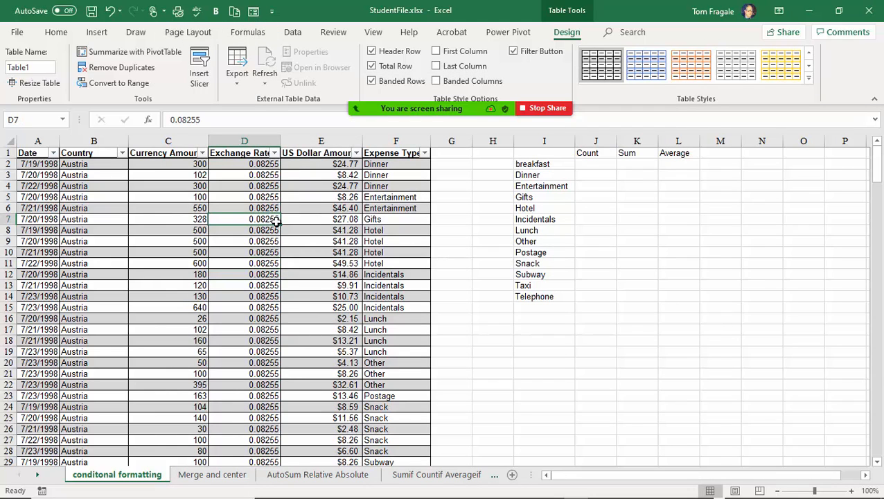
left_click(253, 12)
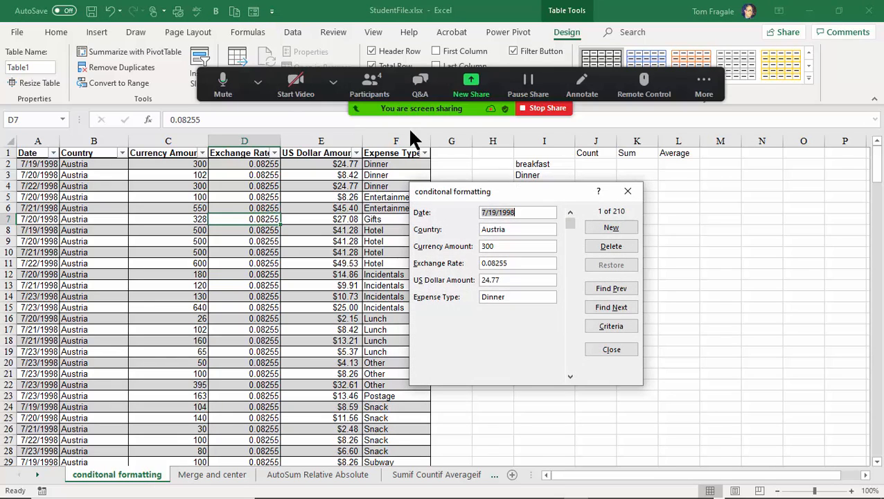
left_click_drag(471, 196, 526, 195)
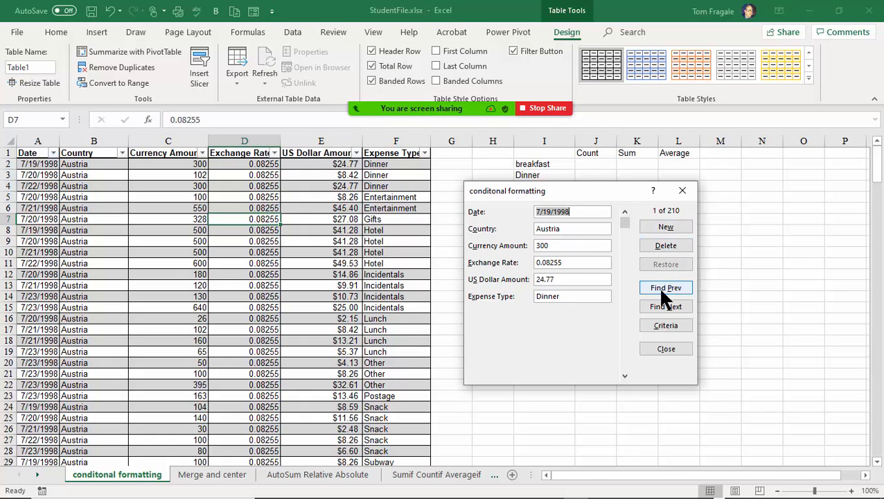
mouse_move(623, 219)
left_mouse_down()
mouse_move(623, 324)
mouse_move(625, 223)
left_mouse_up()
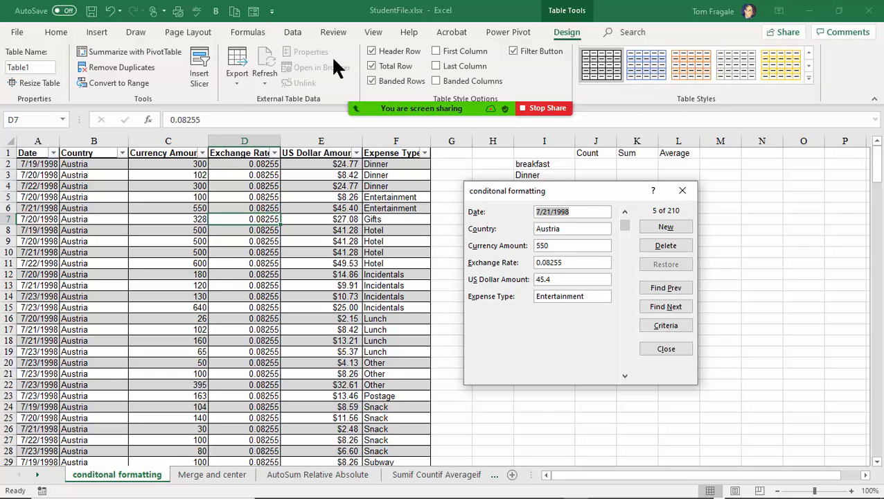
mouse_move(623, 223)
left_mouse_down()
mouse_move(633, 287)
mouse_move(624, 316)
mouse_move(630, 207)
mouse_move(624, 361)
mouse_move(632, 232)
mouse_move(624, 219)
mouse_move(614, 295)
mouse_move(622, 200)
mouse_move(624, 365)
mouse_move(626, 214)
left_mouse_up()
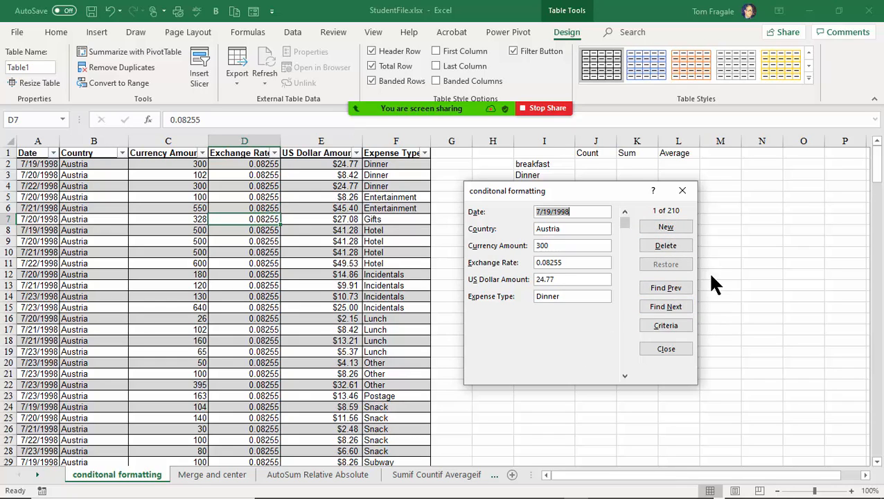
left_click_drag(625, 222, 627, 291)
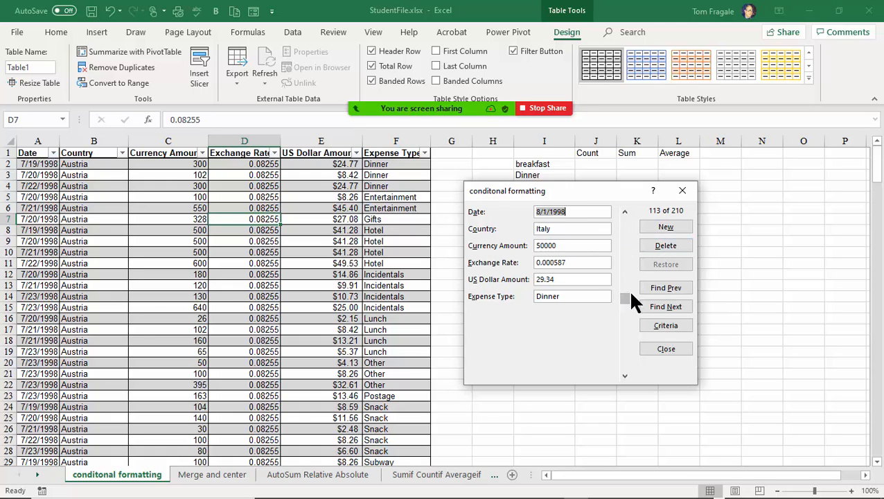
left_click(666, 350)
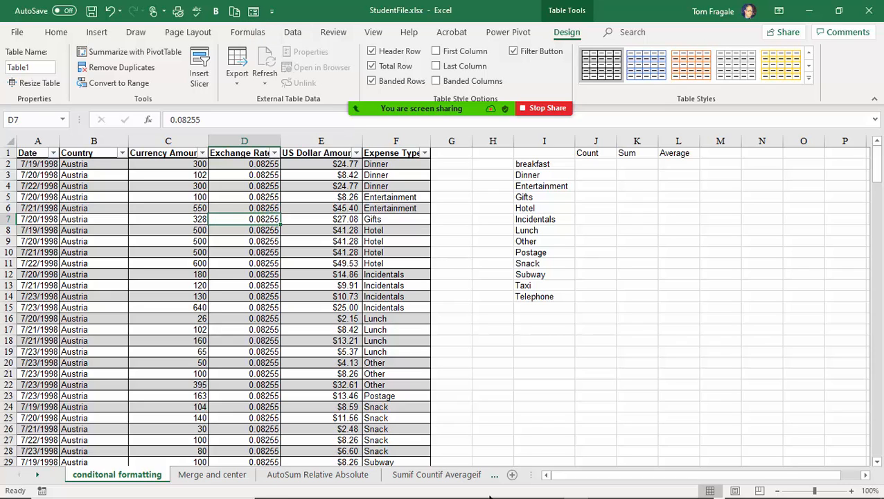
Switch to PowerPoint and review the dashboards (1).pptx slides from the Form command through sorting to the Filter slide.
mouse_move(519, 496)
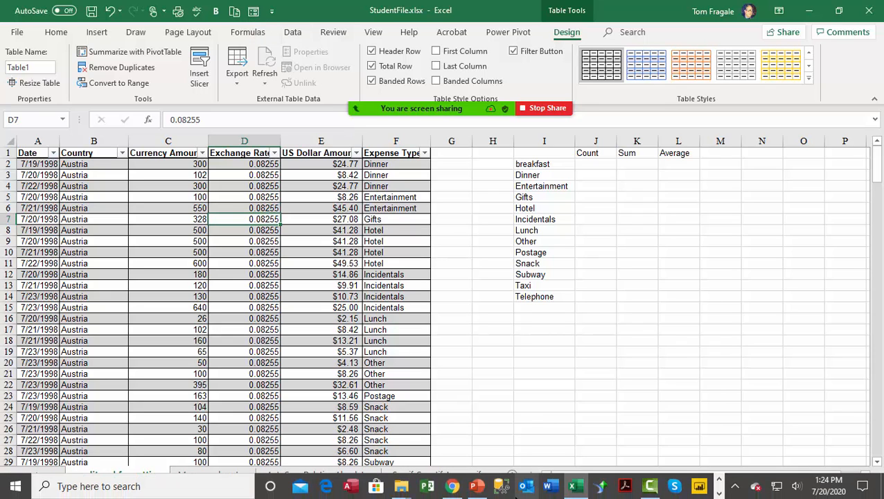
left_click(476, 486)
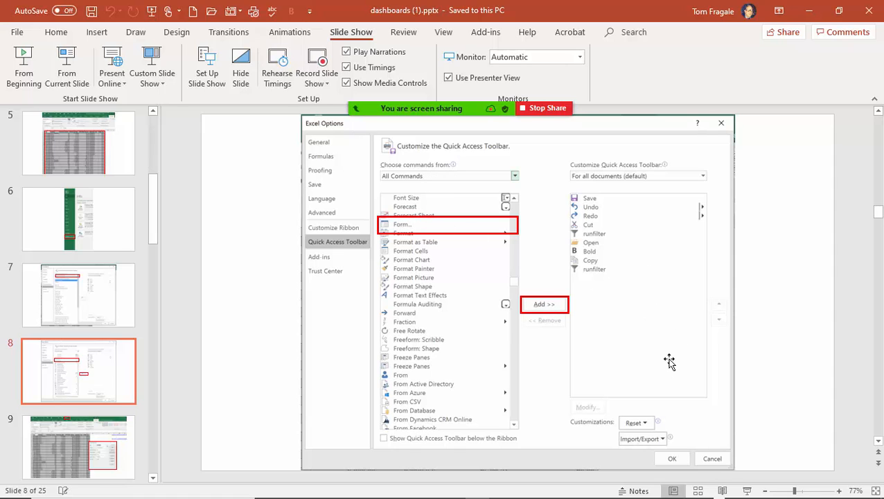
scroll(849, 359, "down", 1)
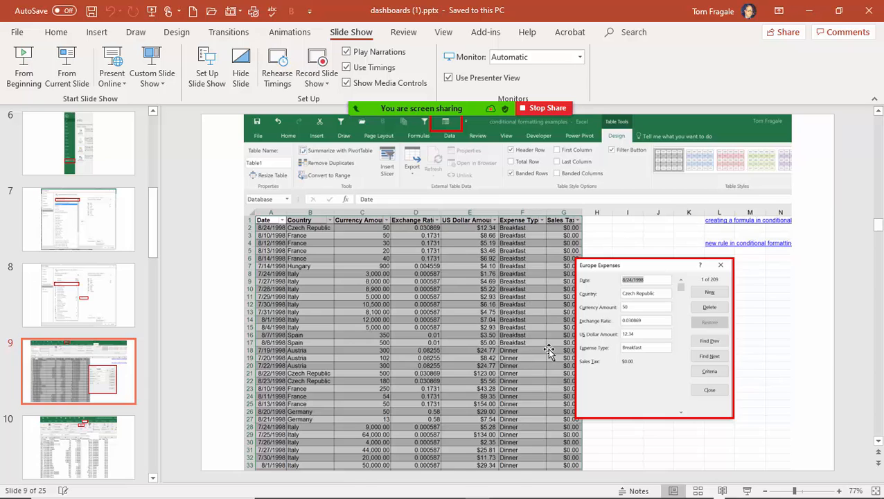
scroll(550, 358, "down", 1)
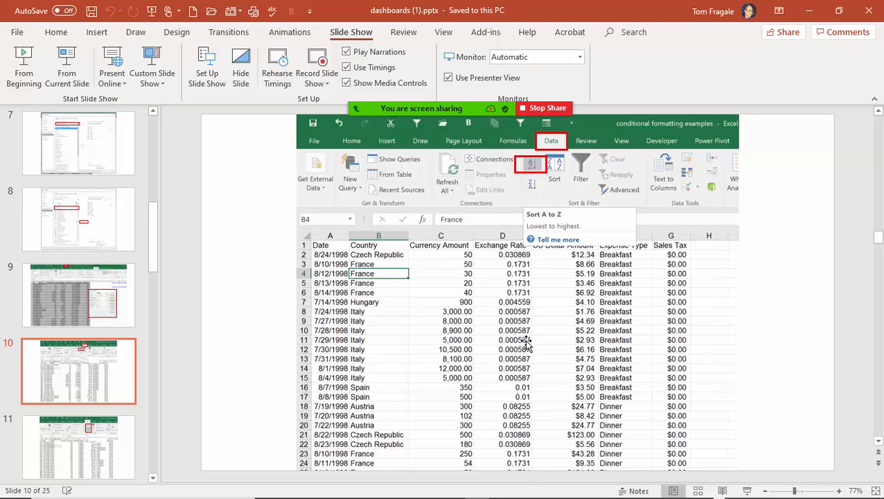
scroll(526, 342, "down", 1)
scroll(521, 340, "down", 1)
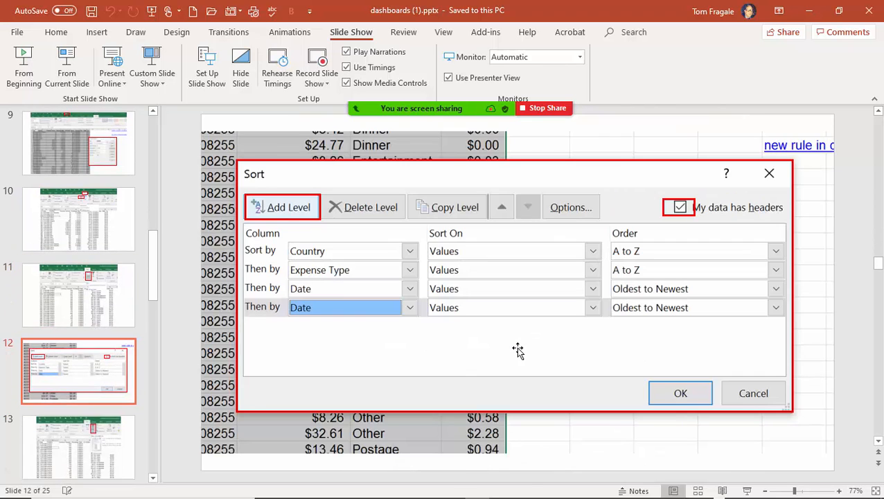
scroll(518, 351, "down", 1)
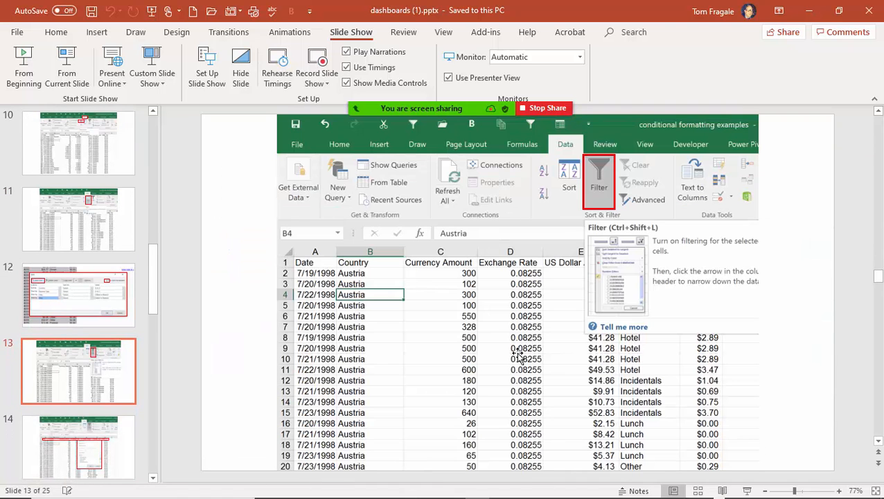
Switch to Excel and open a custom sort for the expense table with two additional sort levels.
scroll(517, 355, "up", 1)
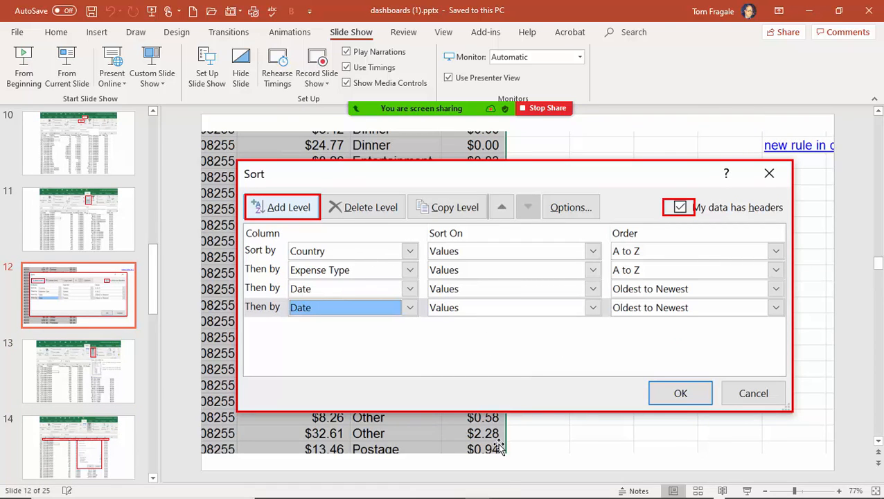
mouse_move(501, 496)
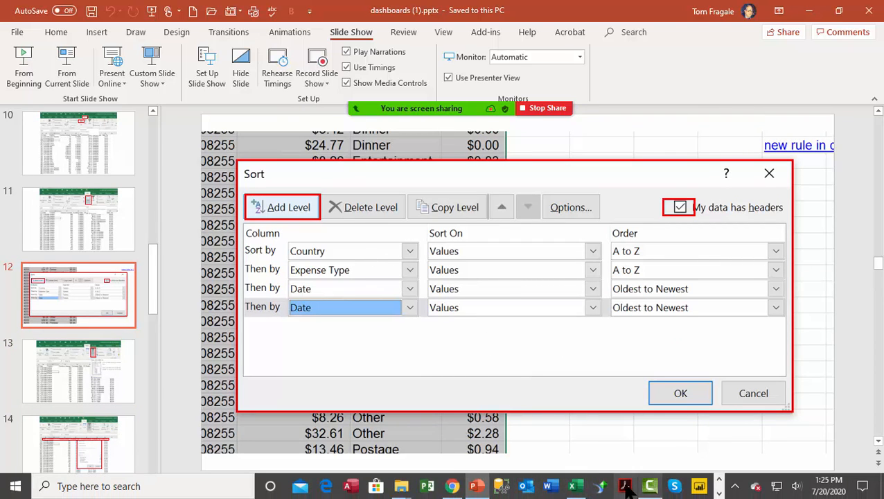
left_click(578, 488)
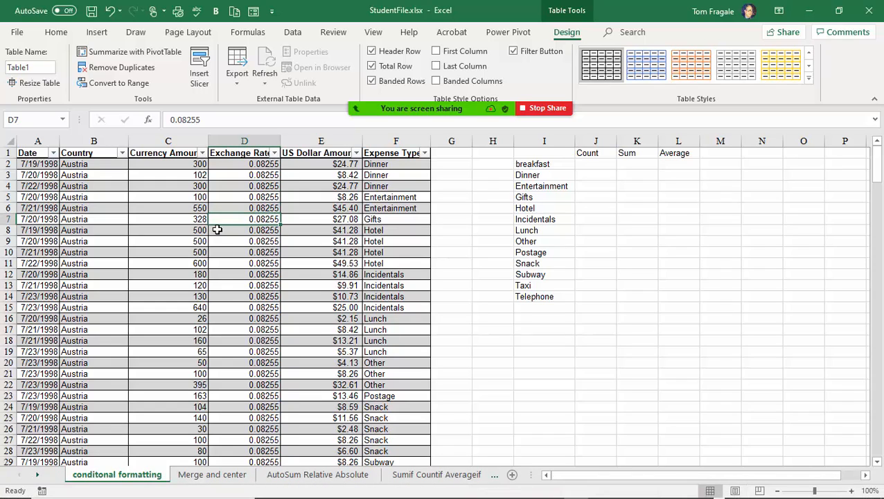
left_click(218, 228)
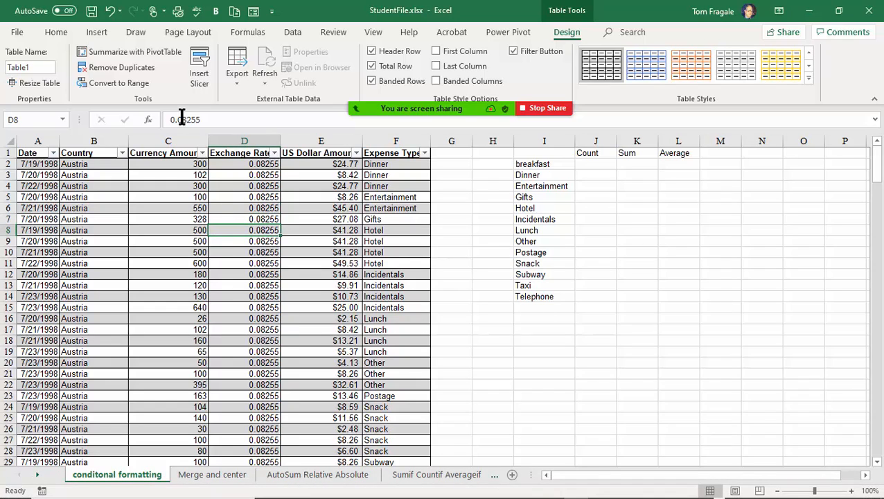
left_click(293, 32)
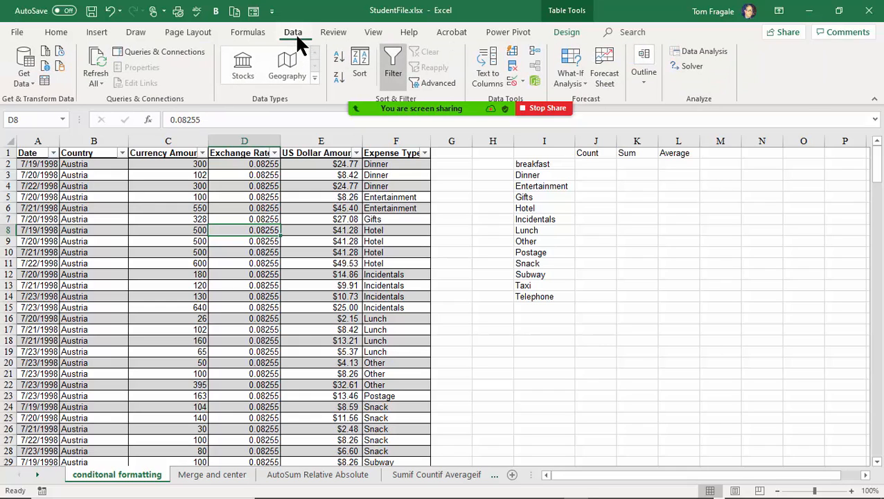
left_click(361, 61)
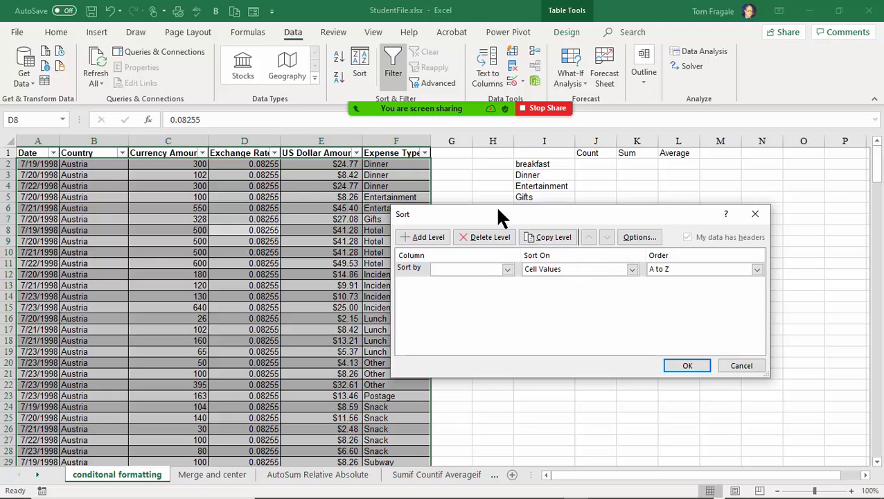
left_click_drag(497, 210, 505, 211)
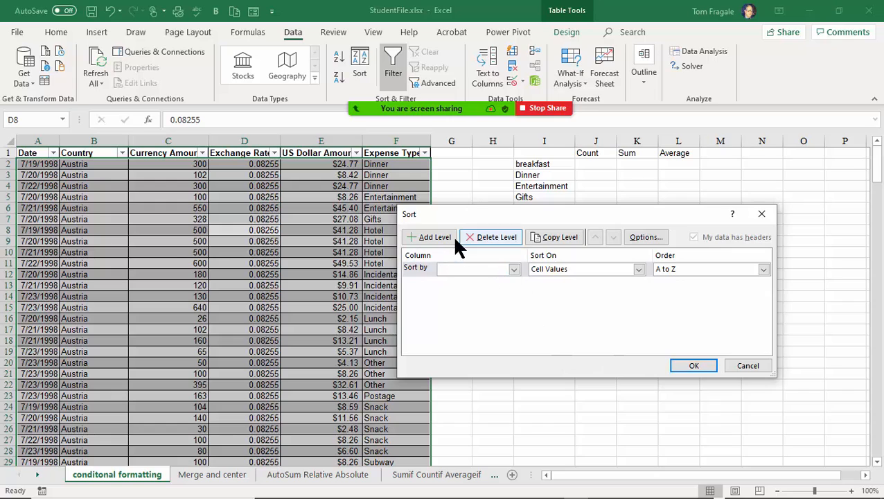
left_click(424, 238)
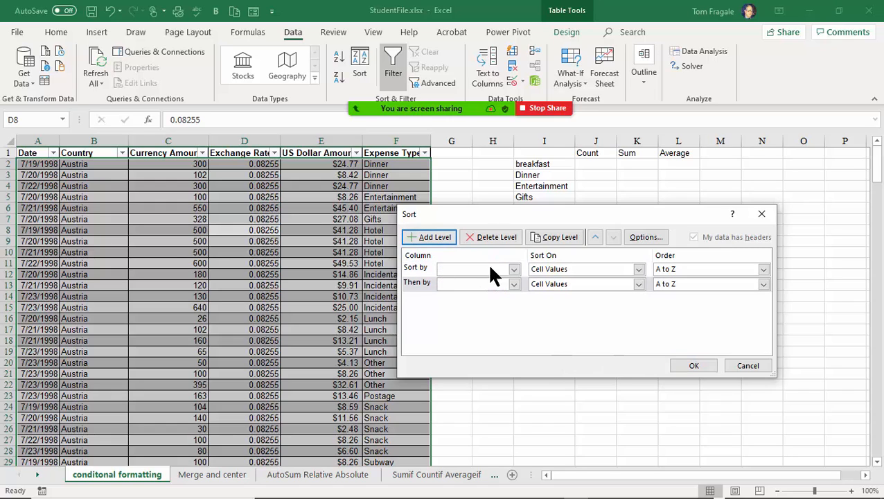
left_click(429, 239)
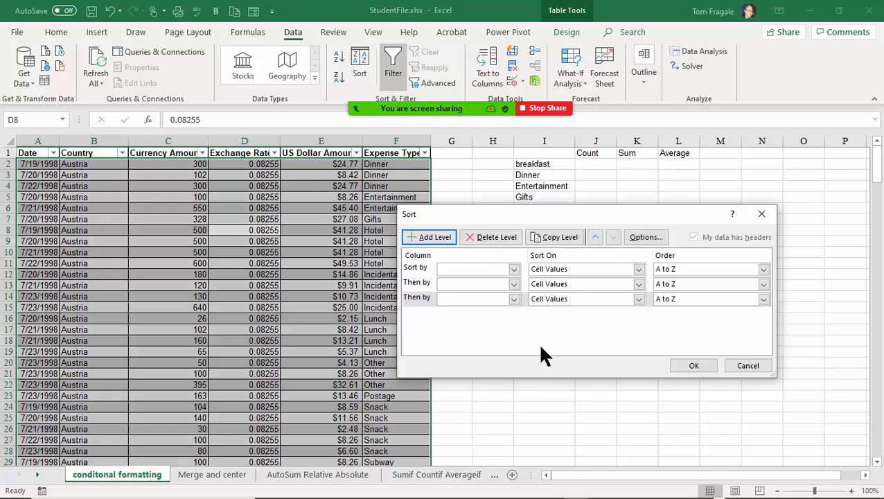
Sort the expense table by Country A to Z, then Expense Type A to Z, then US Dollar Amount smallest to largest.
left_click(513, 269)
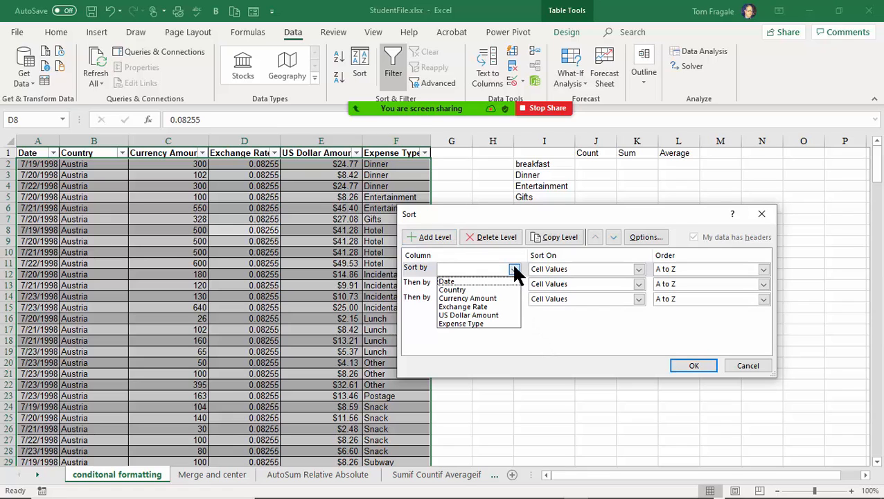
left_click(495, 289)
left_click(514, 282)
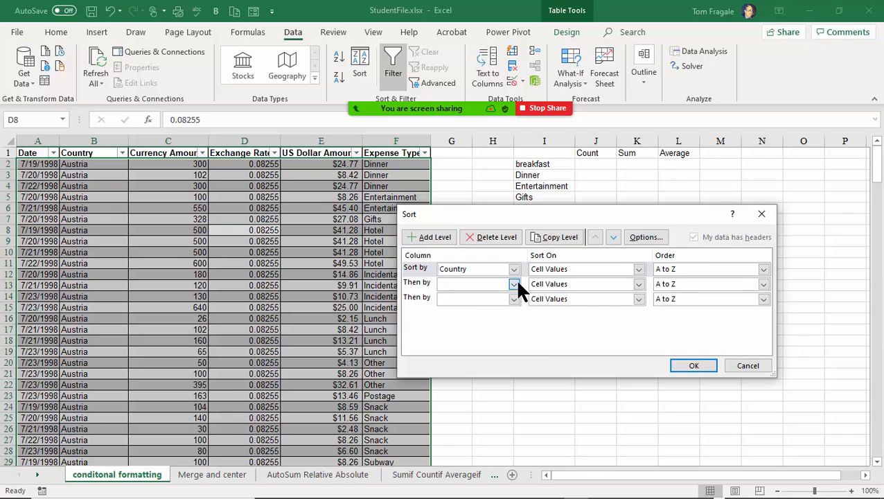
left_click(485, 338)
left_click(514, 299)
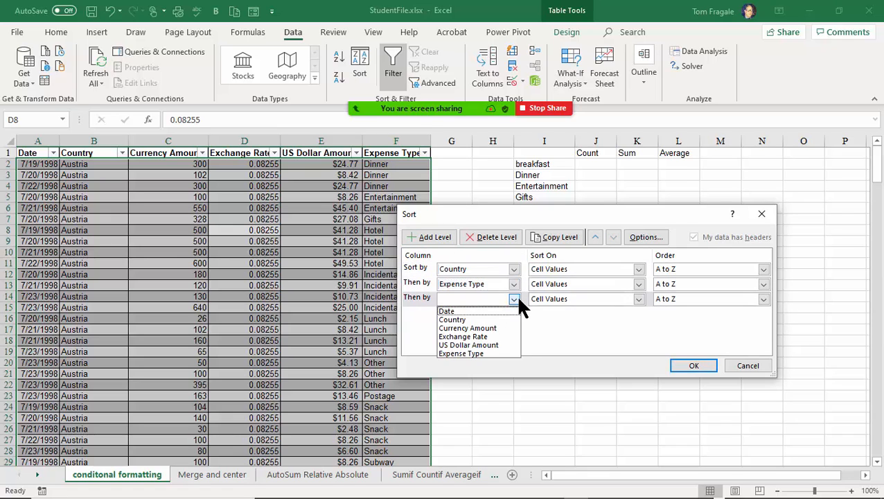
left_click(492, 345)
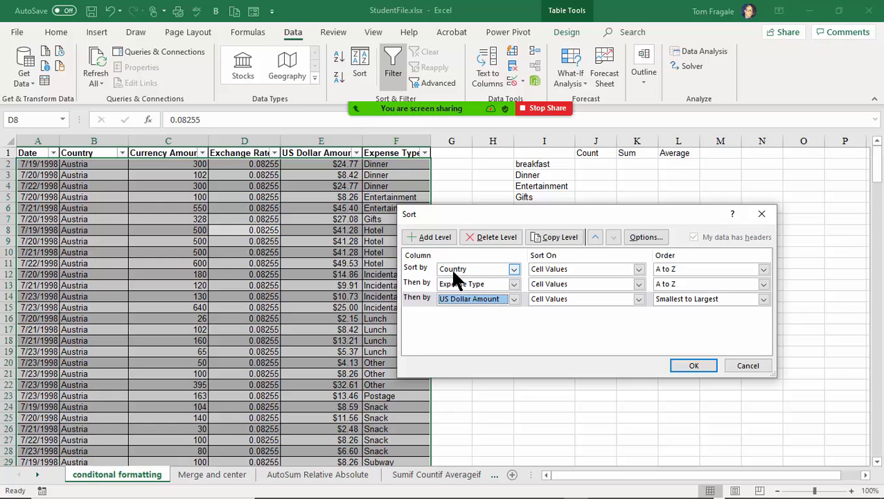
left_click(763, 269)
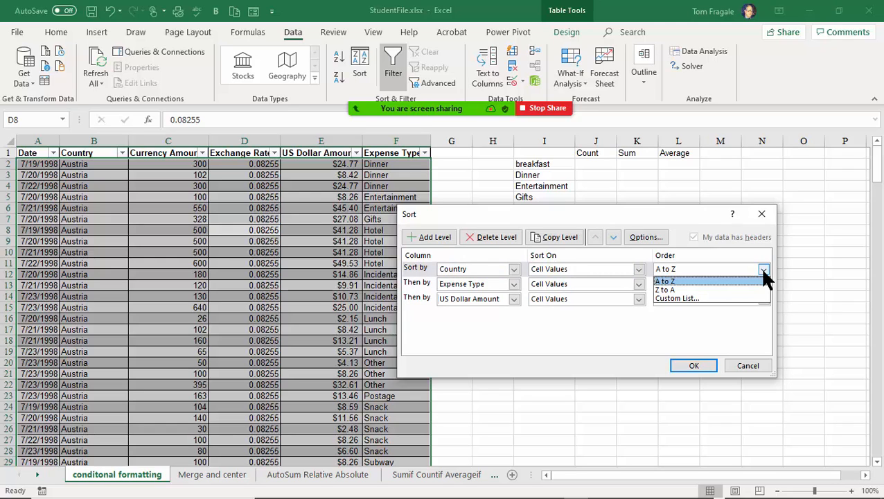
left_click(706, 316)
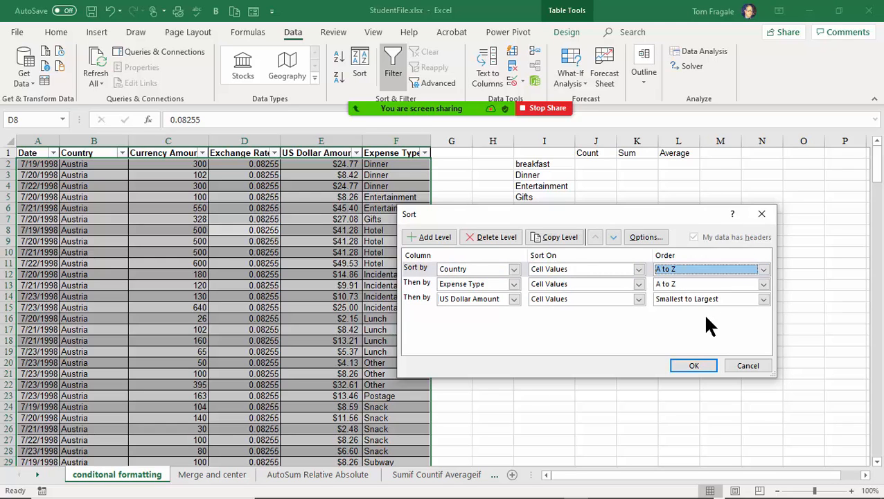
left_click(693, 367)
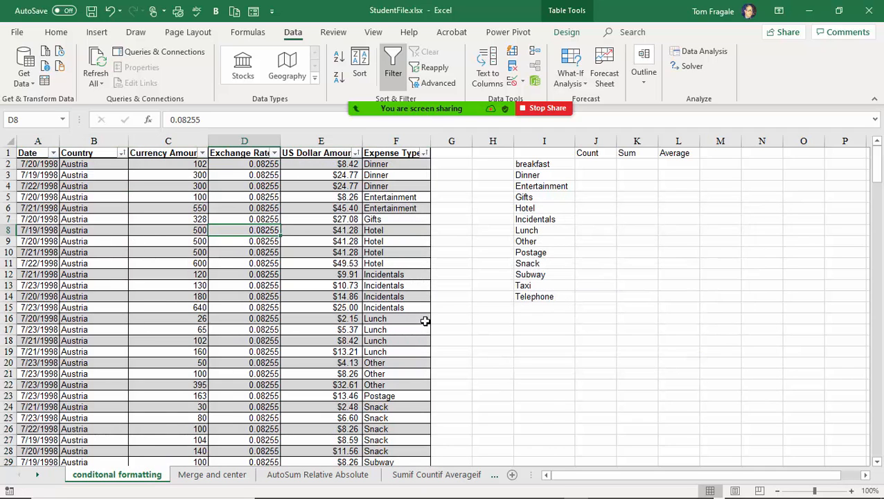
Examine the Exchange Rate column's sort and filter options and review the table's custom sort levels without changing them.
left_click(274, 153)
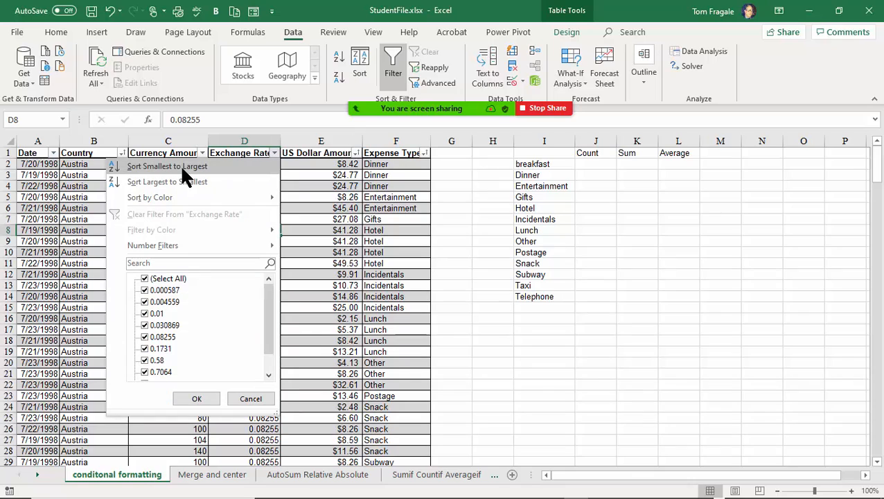
left_click(314, 197)
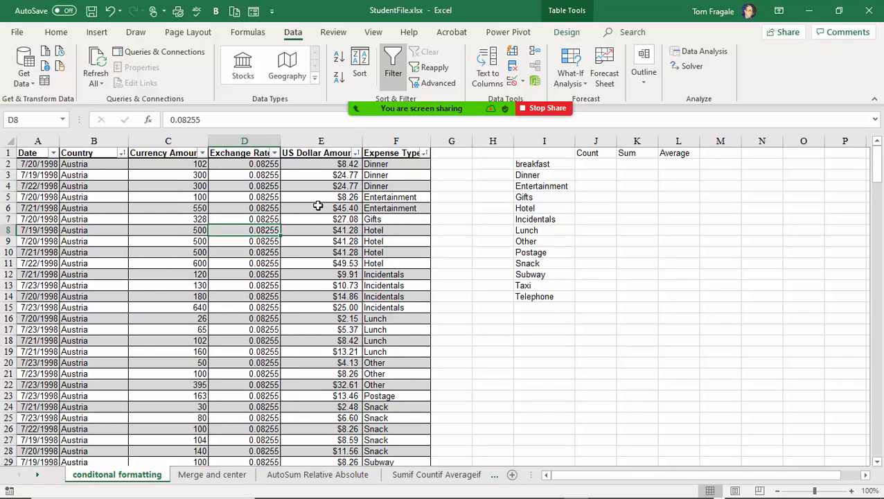
left_click(359, 62)
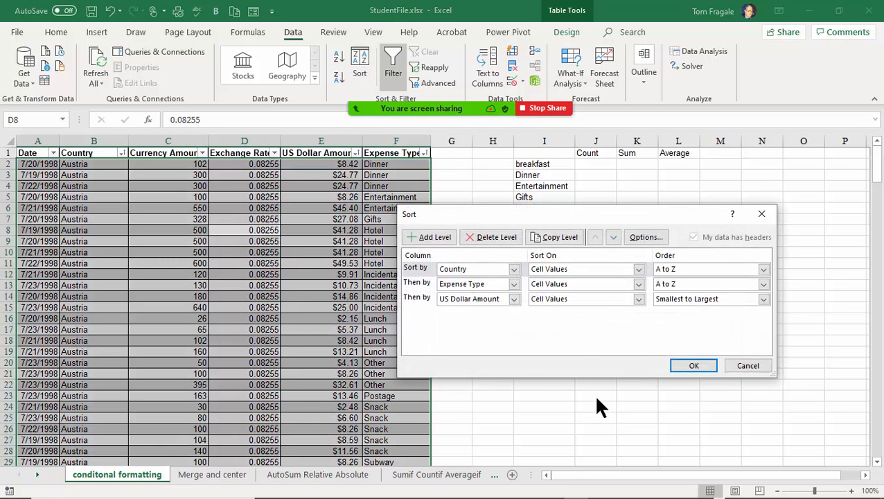
left_click(748, 366)
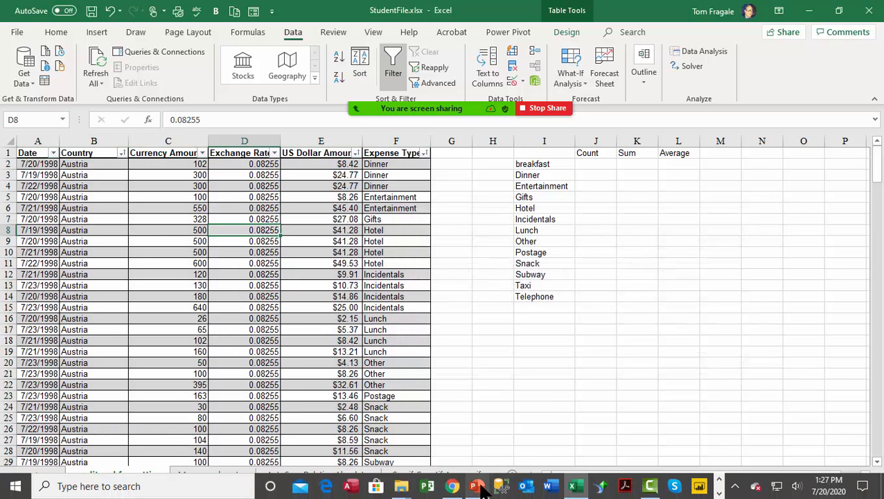
Switch to PowerPoint and review the slides from the Sort dialog through the text, number and date filters to Subtotal.
left_click(478, 487)
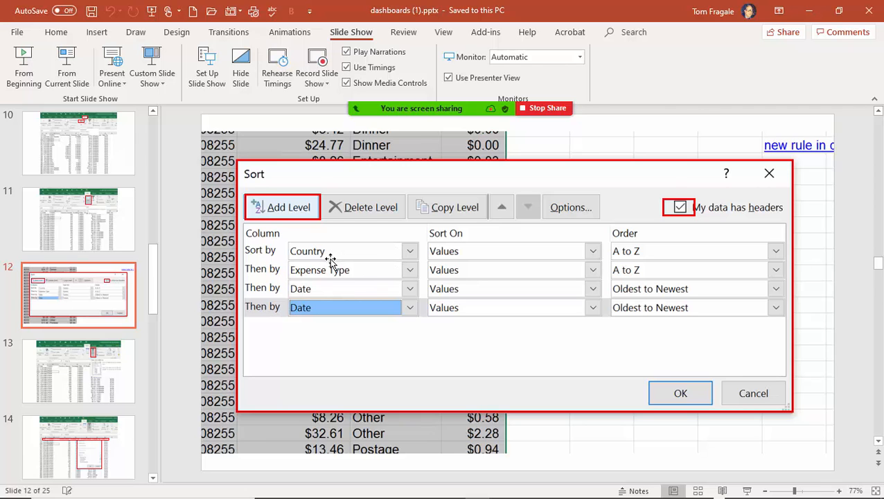
left_click(97, 348)
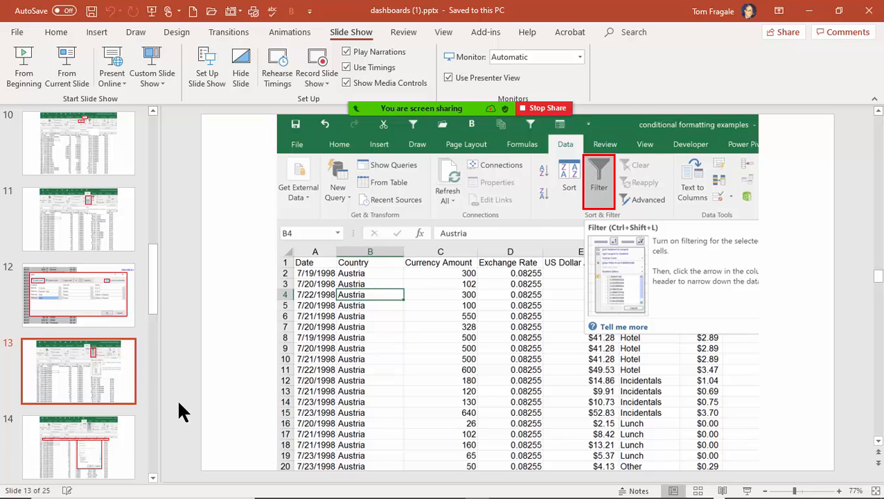
left_click(65, 423)
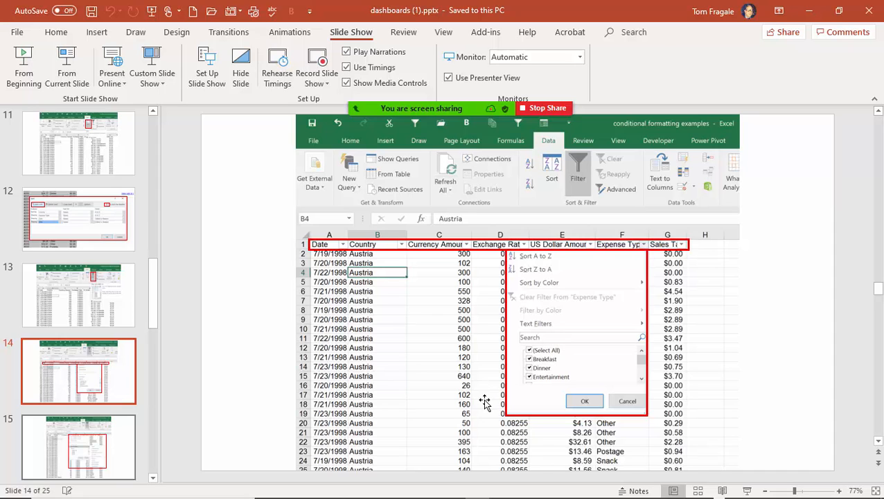
scroll(486, 402, "down", 1)
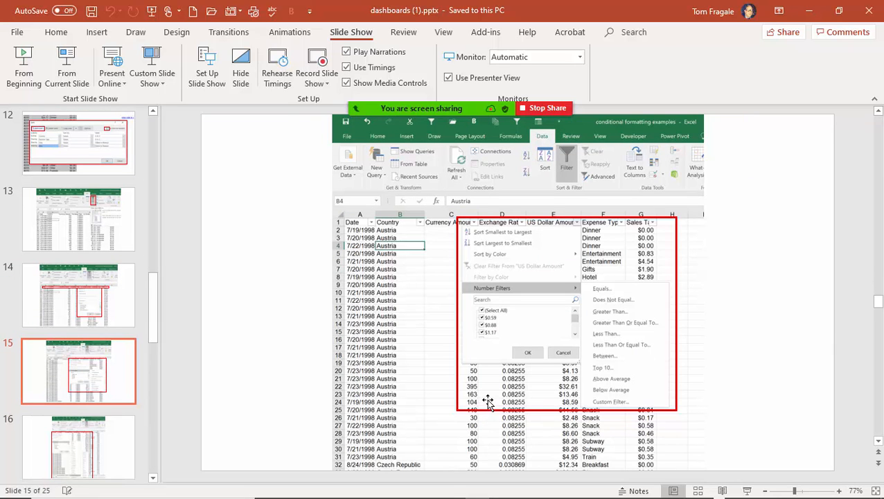
scroll(552, 375, "down", 2)
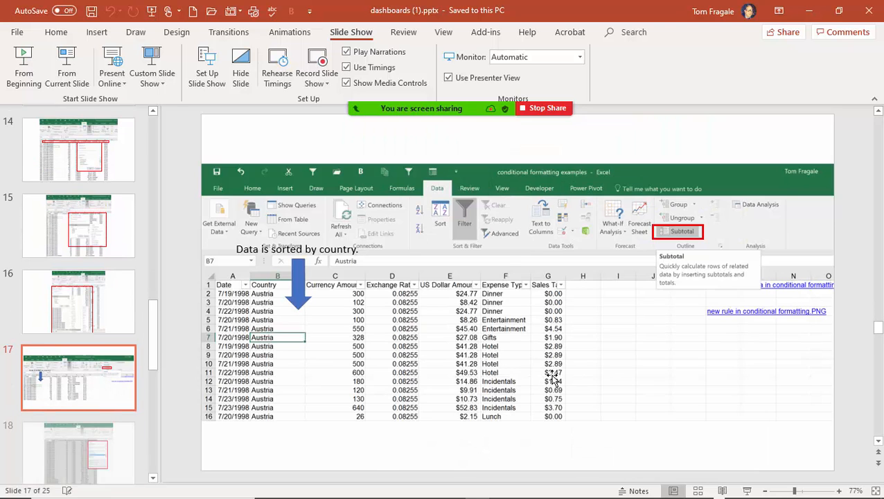
scroll(552, 376, "up", 1)
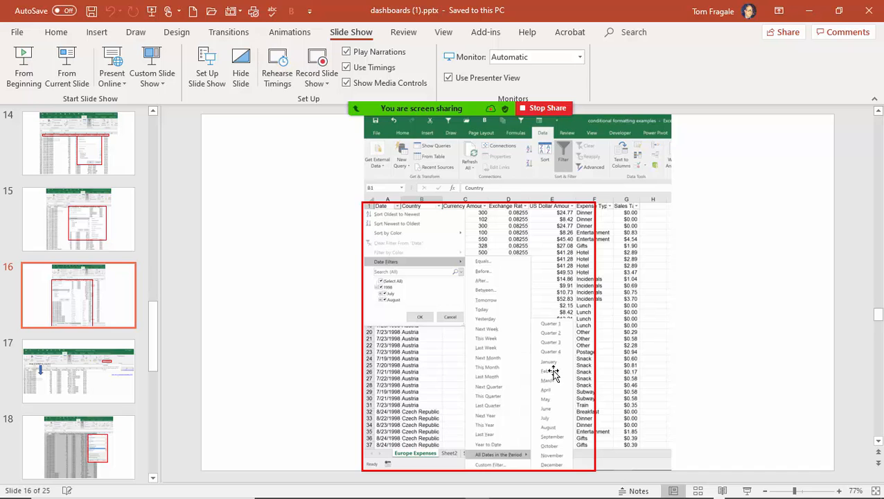
scroll(554, 375, "down", 1)
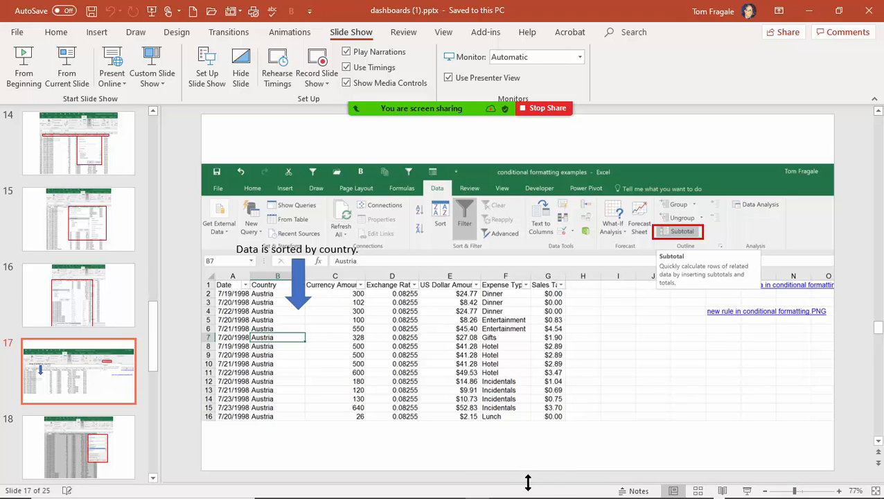
Switch to Excel and sort the data on the Sumif Countif Averageif sheet by Expense Type from A to Z.
mouse_move(526, 492)
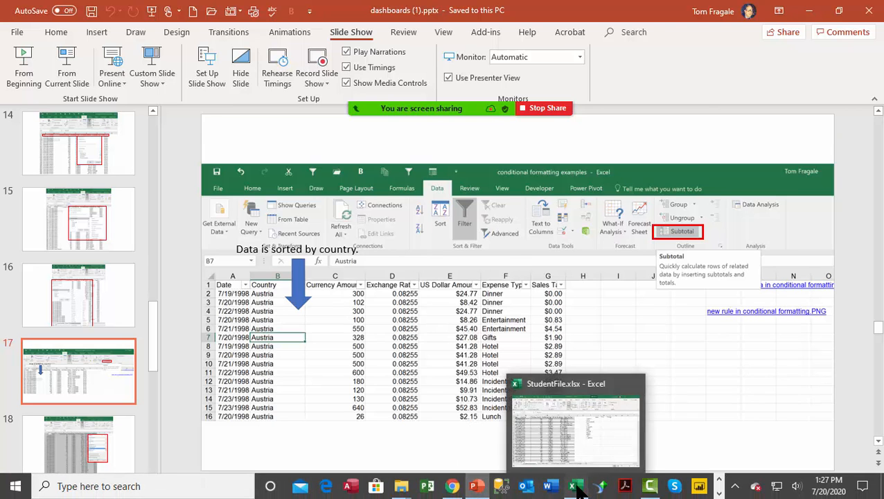
left_click(579, 489)
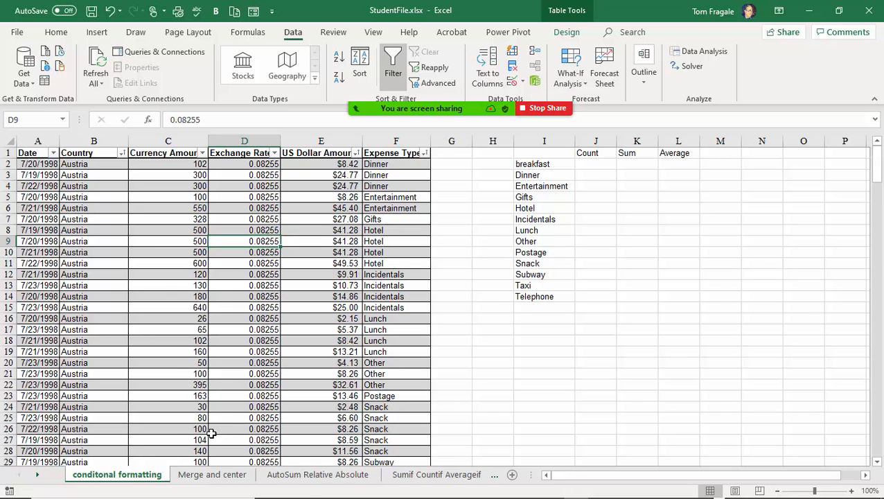
left_click(407, 478)
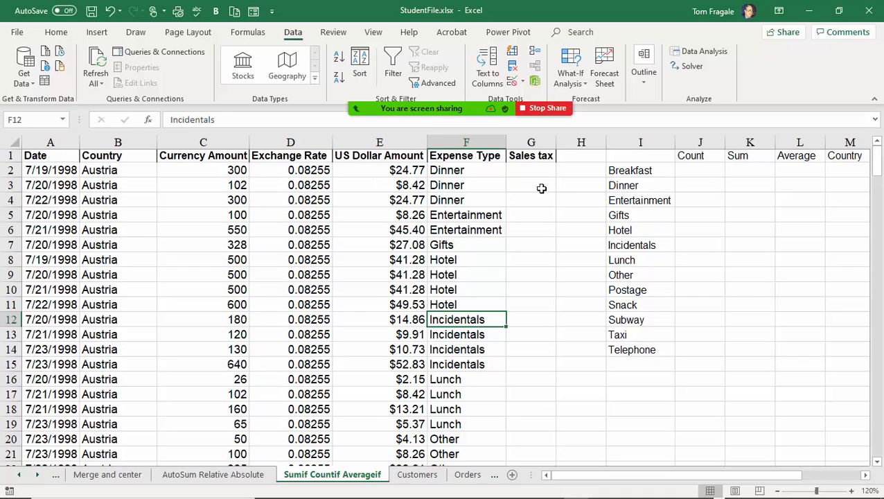
left_click(491, 212)
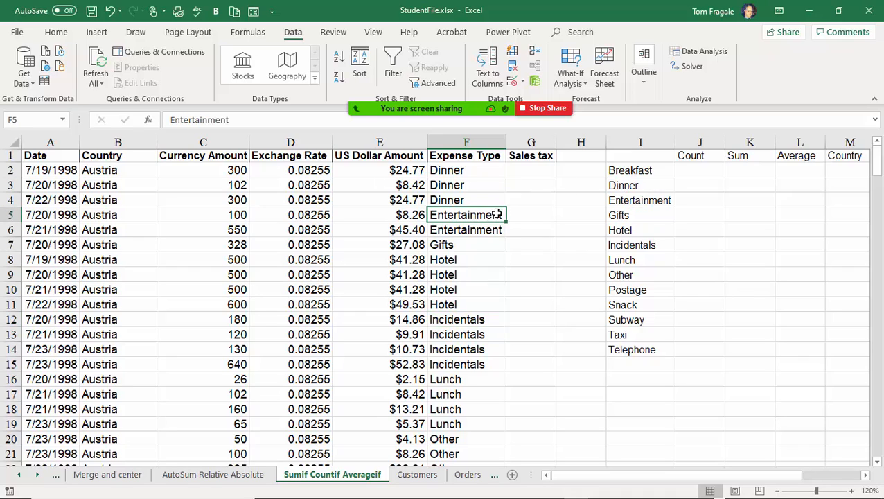
mouse_move(412, 113)
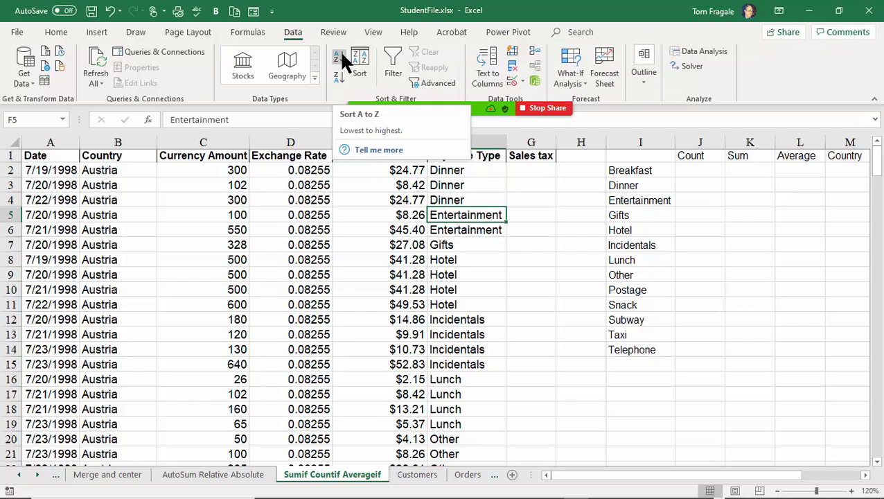
left_click(339, 56)
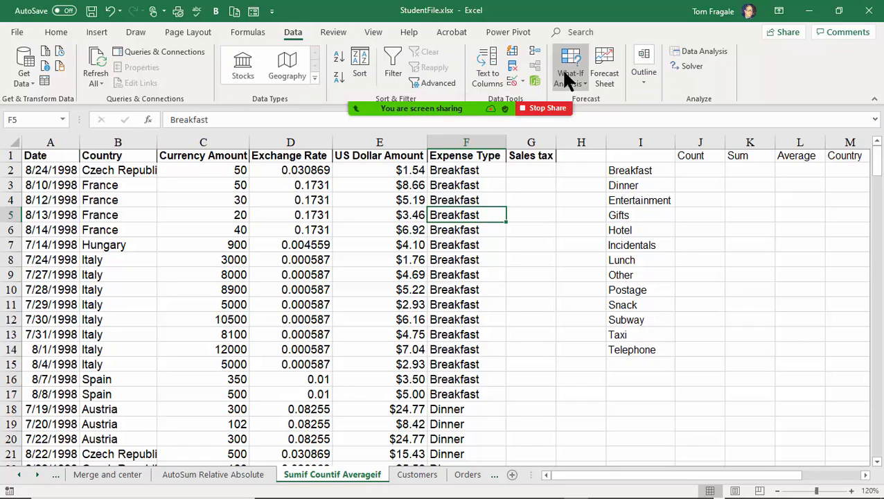
Start a Subtotal on the expense data that uses the Sum function at each change in Expense Type.
left_click(643, 82)
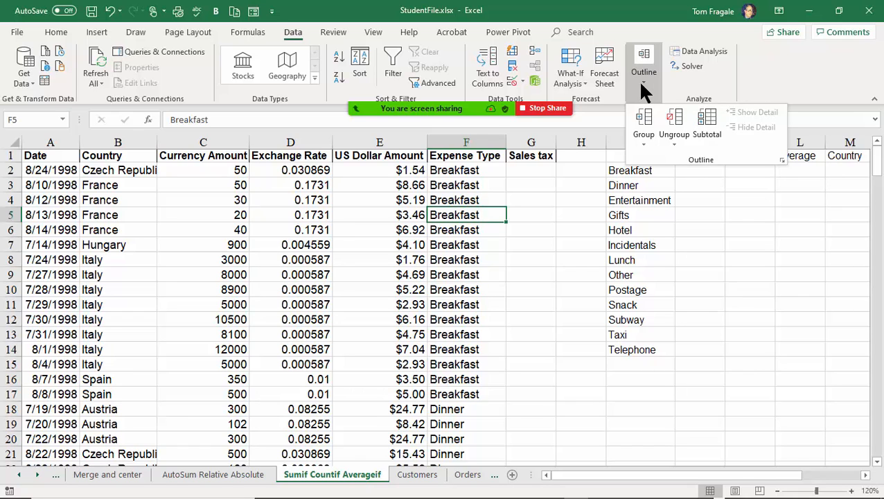
left_click(707, 130)
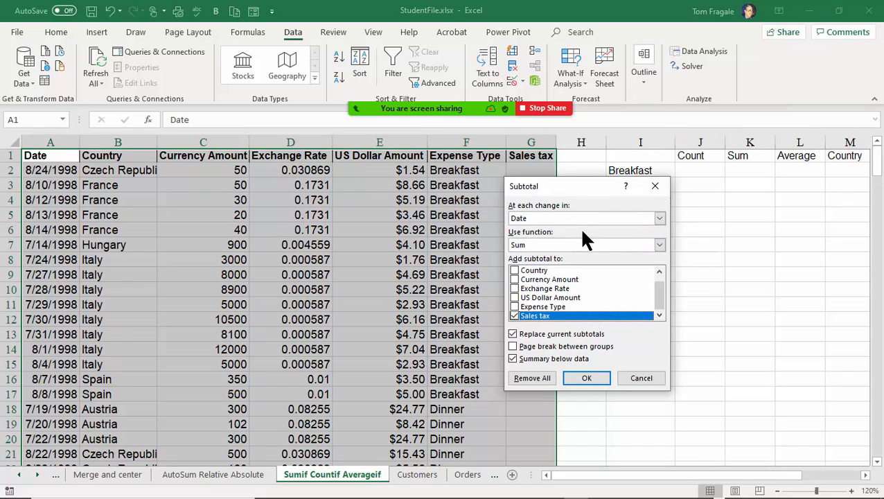
left_click_drag(551, 194, 608, 182)
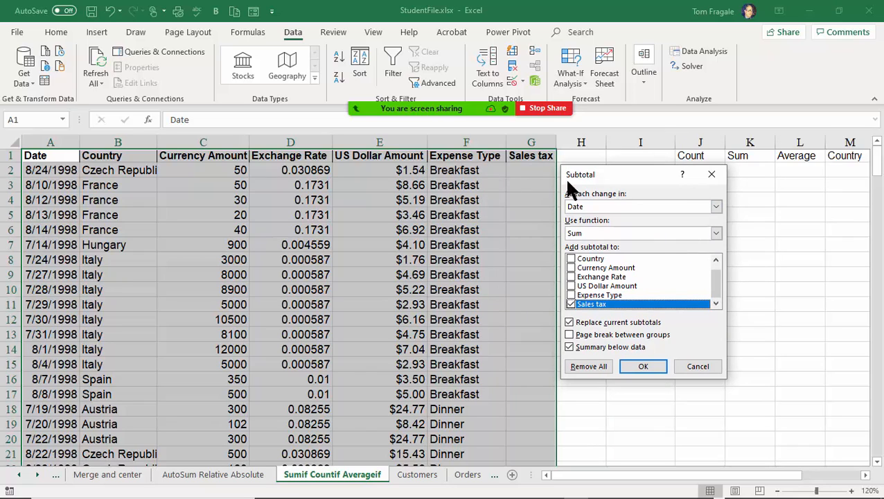
left_click(715, 207)
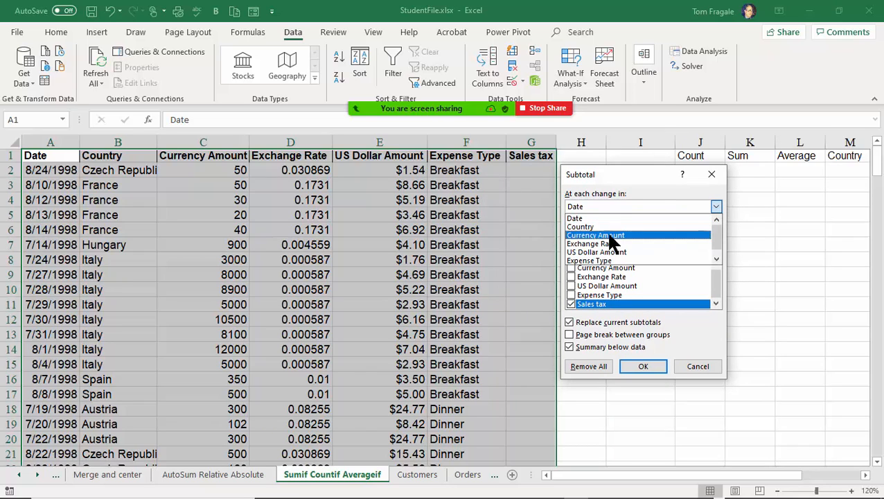
left_click(589, 259)
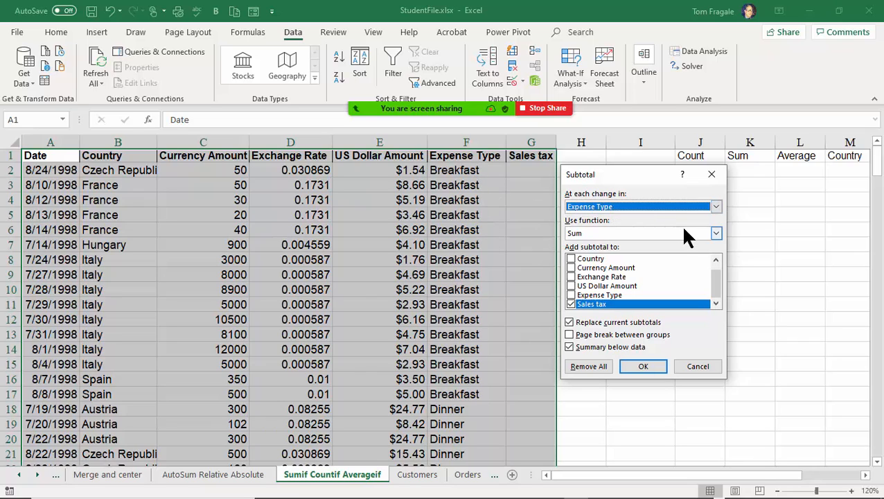
left_click(716, 233)
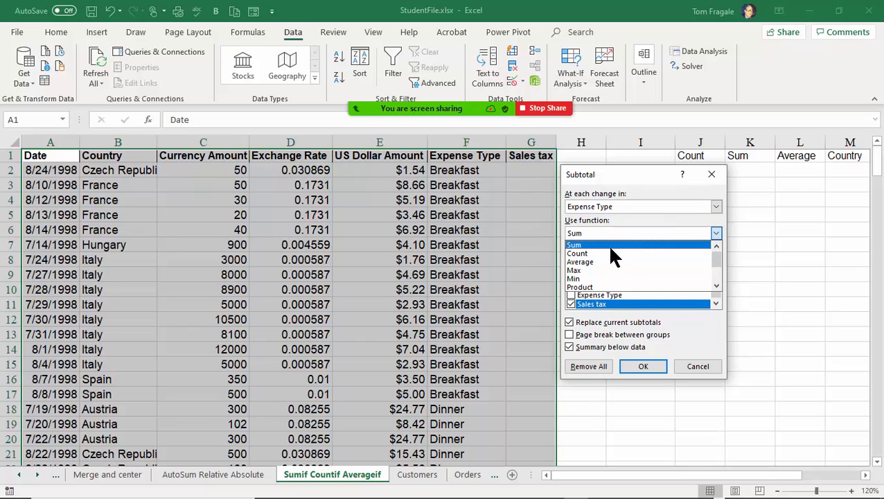
left_click_drag(716, 254, 717, 277)
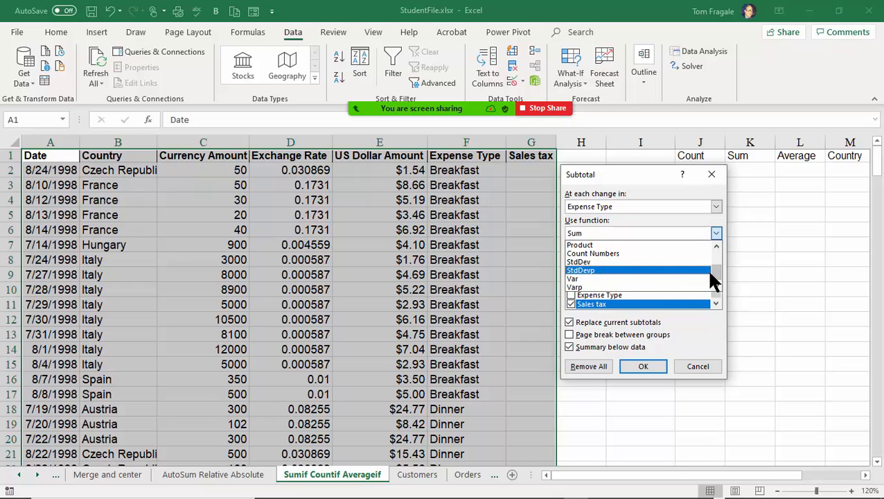
left_click_drag(715, 277, 715, 258)
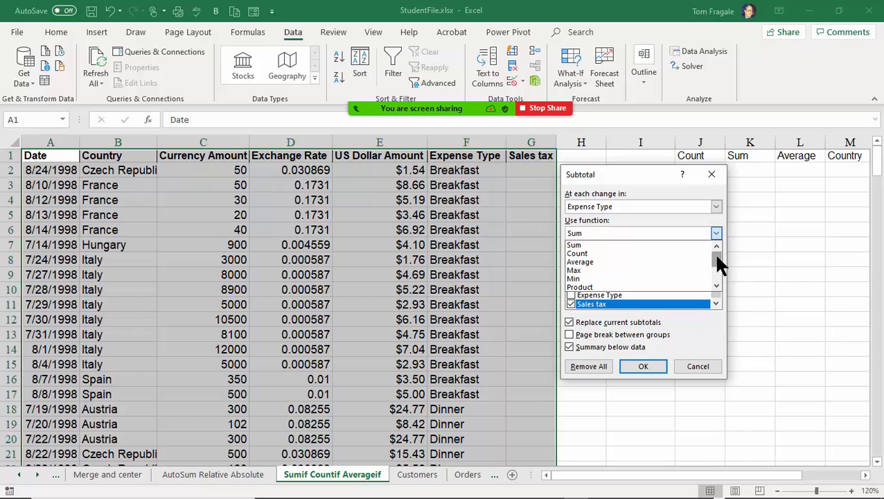
left_click(672, 245)
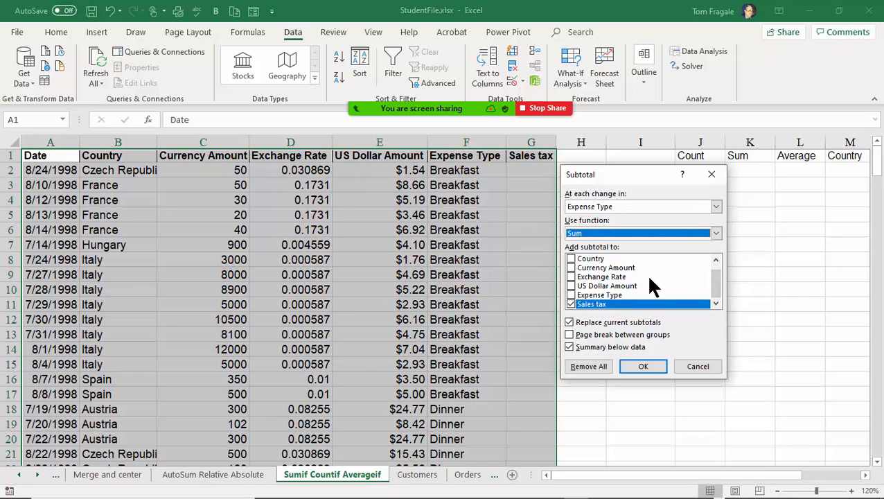
Add the subtotal to US Dollar Amount and Currency Amount instead of Sales tax, and apply it.
left_click(572, 285)
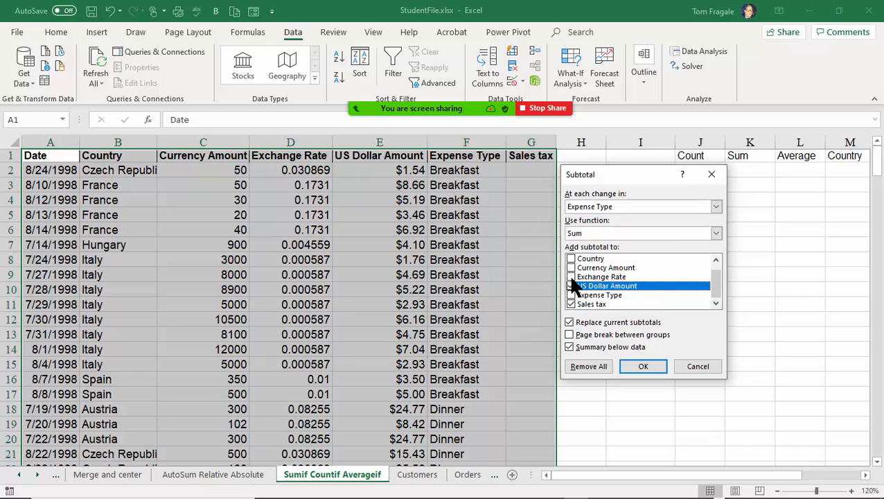
left_click(569, 268)
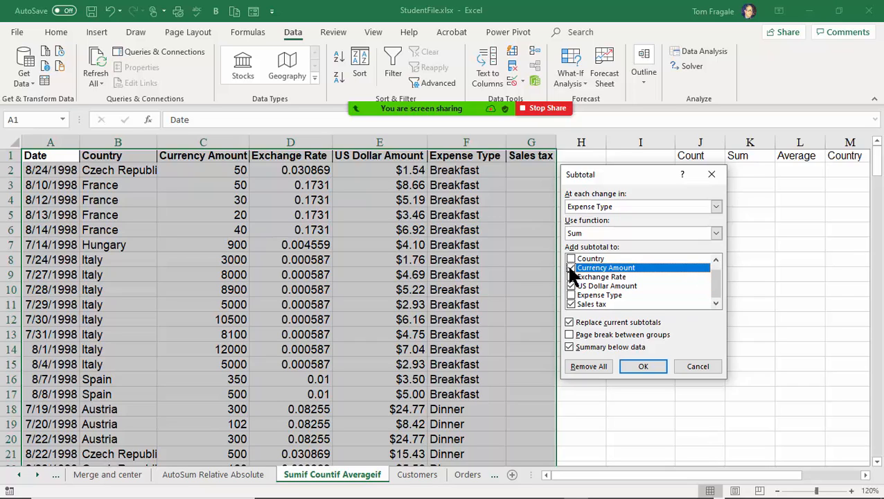
left_click(570, 305)
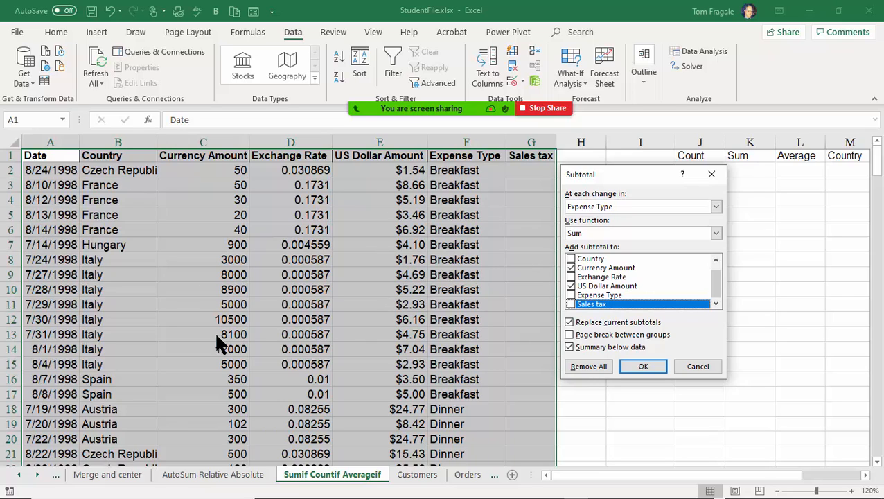
left_click(632, 364)
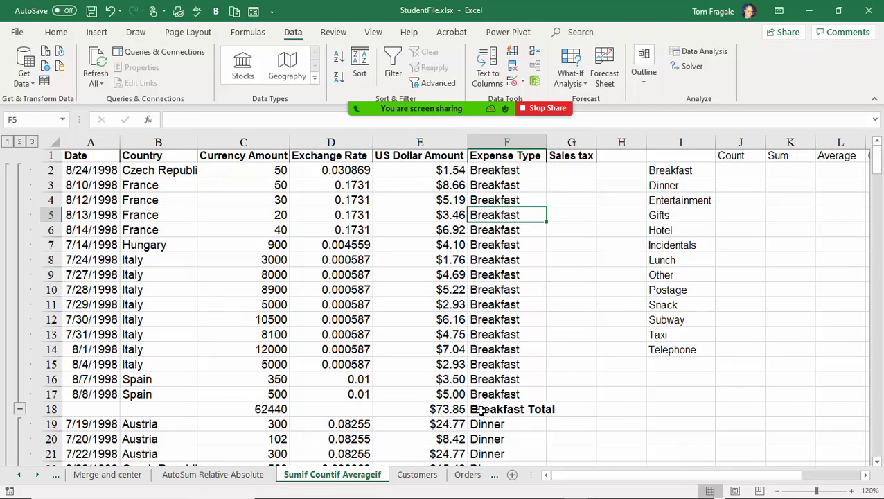
Review the inserted subtotal rows from the Breakfast Total down to the Grand Total and return to the start of the data.
left_click(481, 409)
left_click_drag(881, 171, 880, 455)
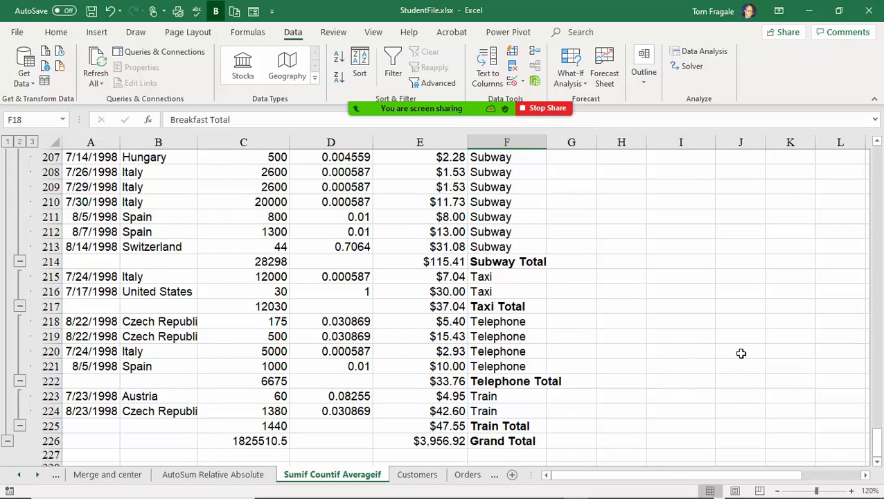
left_click_drag(880, 444, 880, 158)
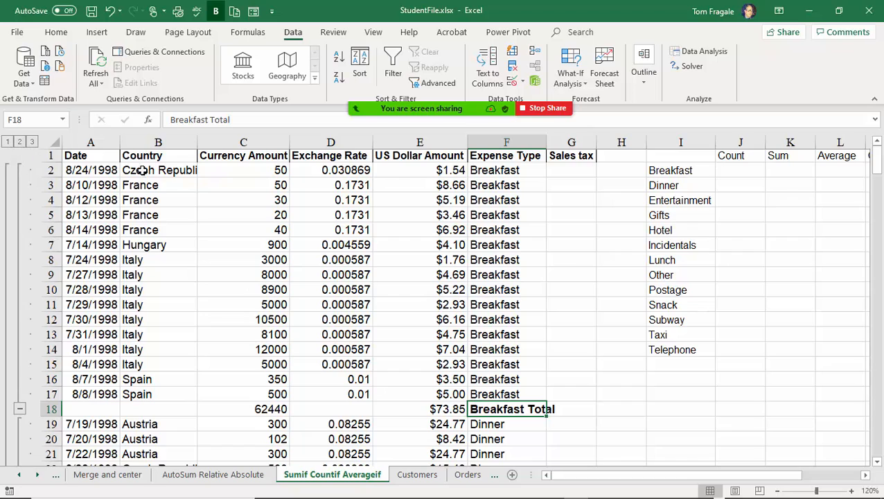
Compare outline levels 1, 2 and 3 of the subtotaled data, finishing with all detail rows shown.
left_click(20, 142)
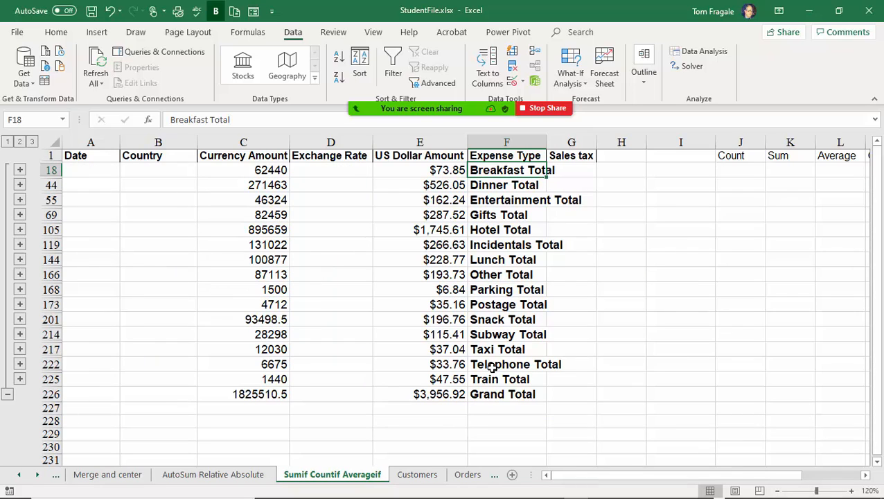
left_click(7, 142)
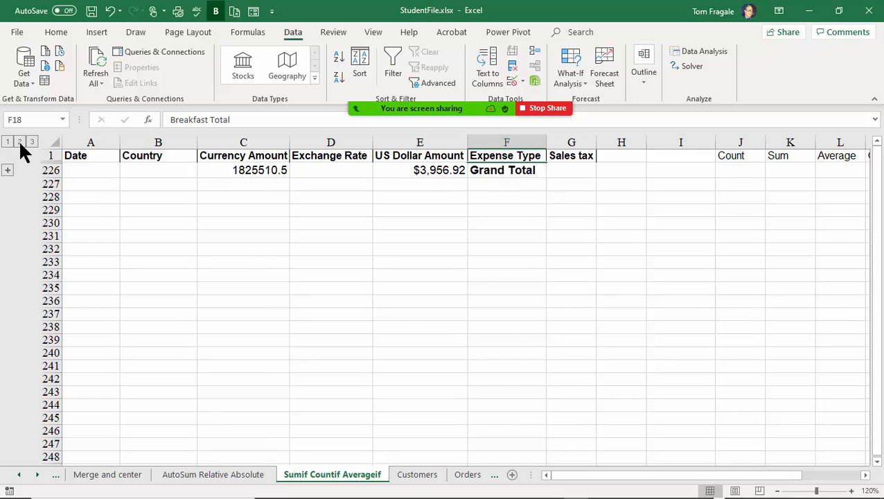
left_click(20, 142)
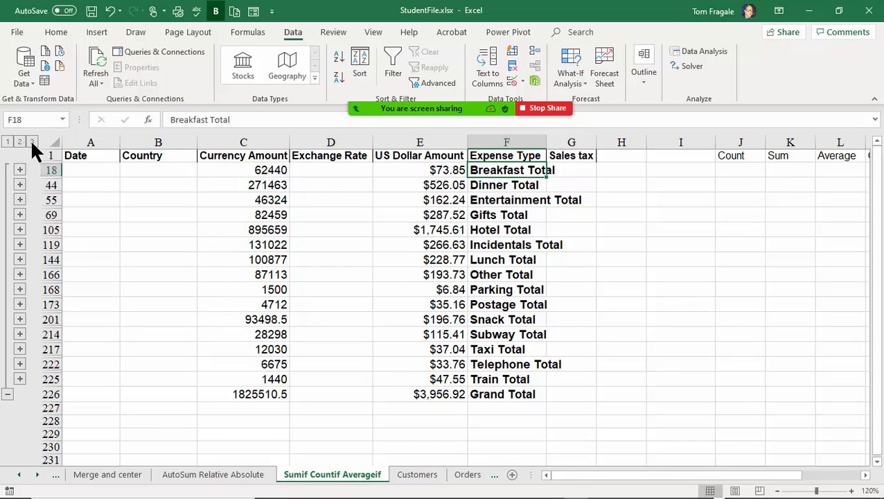
left_click(31, 141)
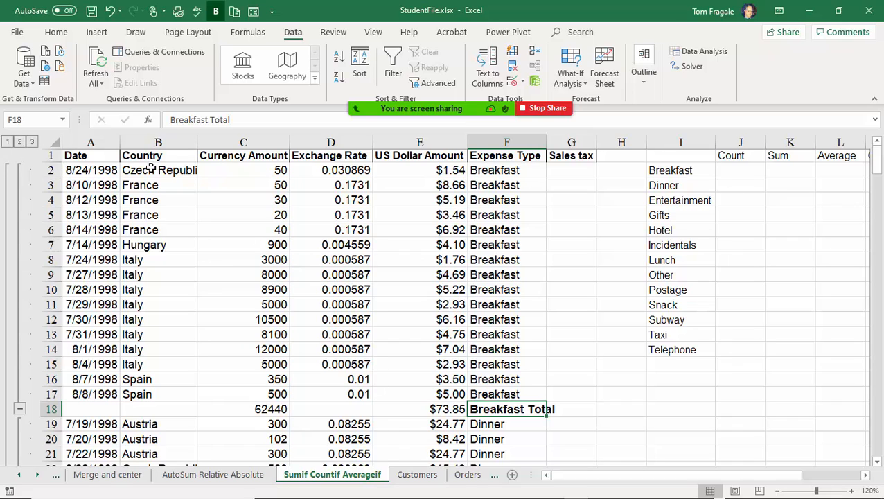
left_click(20, 142)
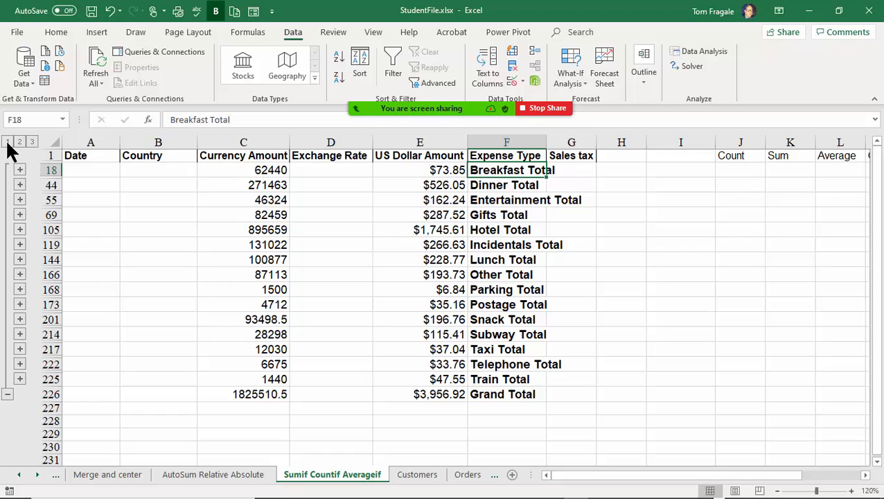
left_click(8, 142)
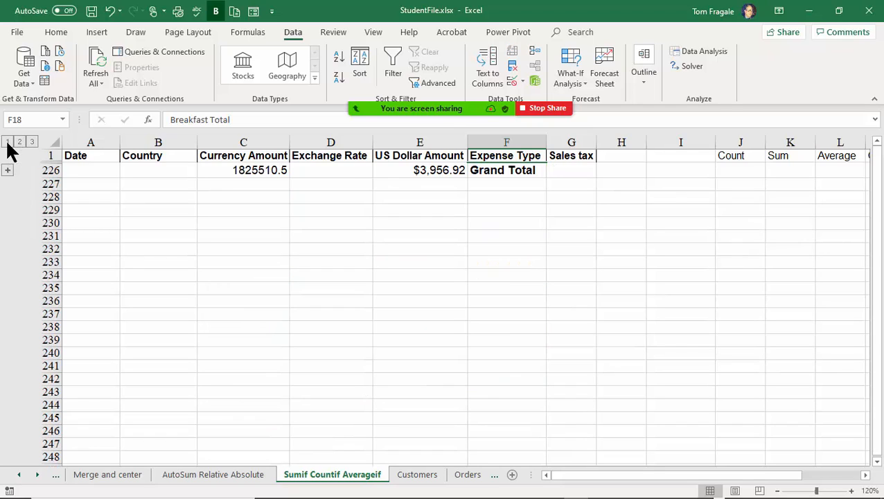
left_click(20, 142)
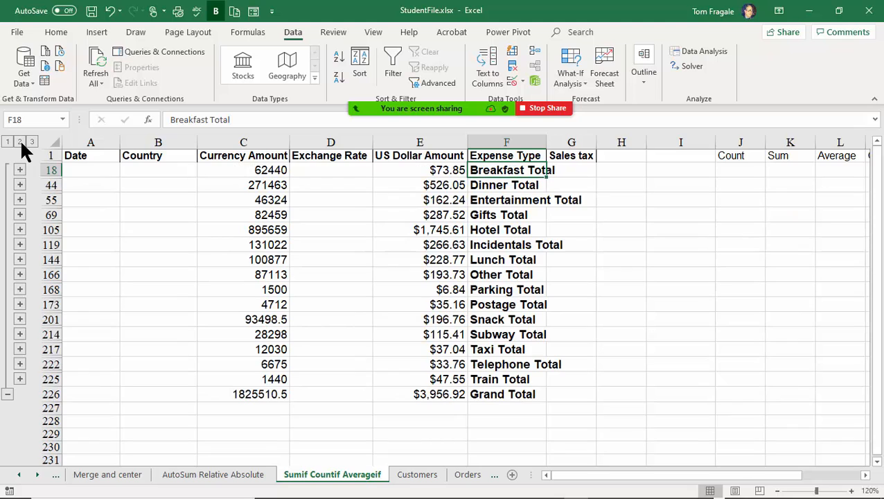
left_click(32, 142)
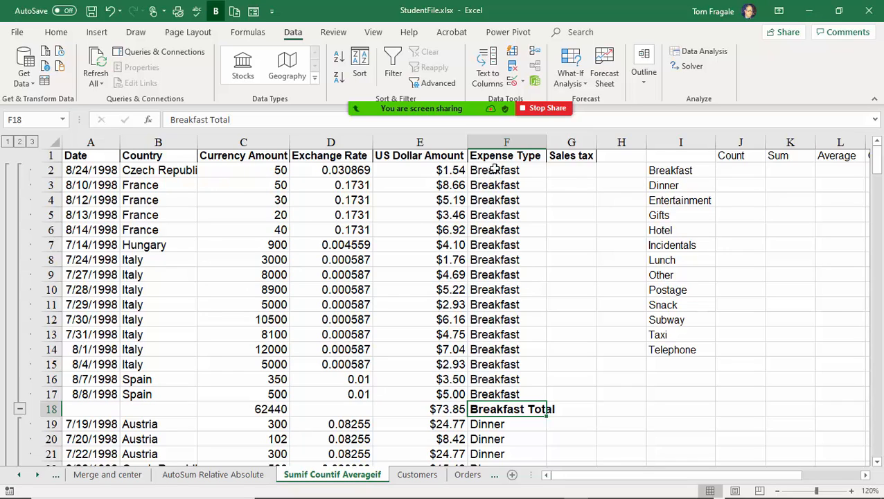
Start a second Subtotal on the expense data with the Count function at each change in Expense Type.
left_click(499, 241)
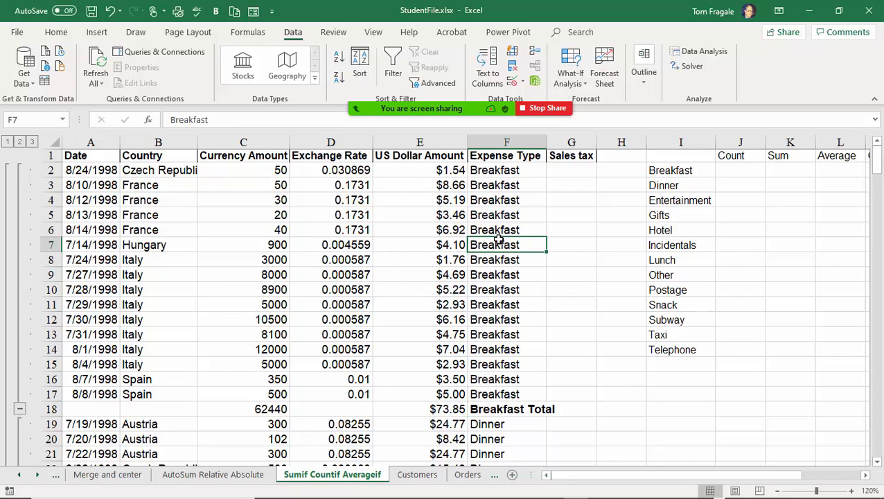
left_click(537, 232)
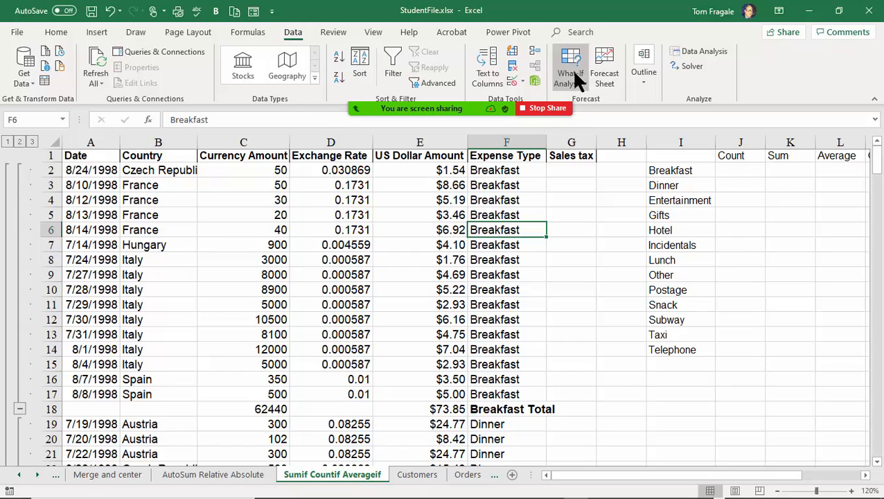
left_click(641, 84)
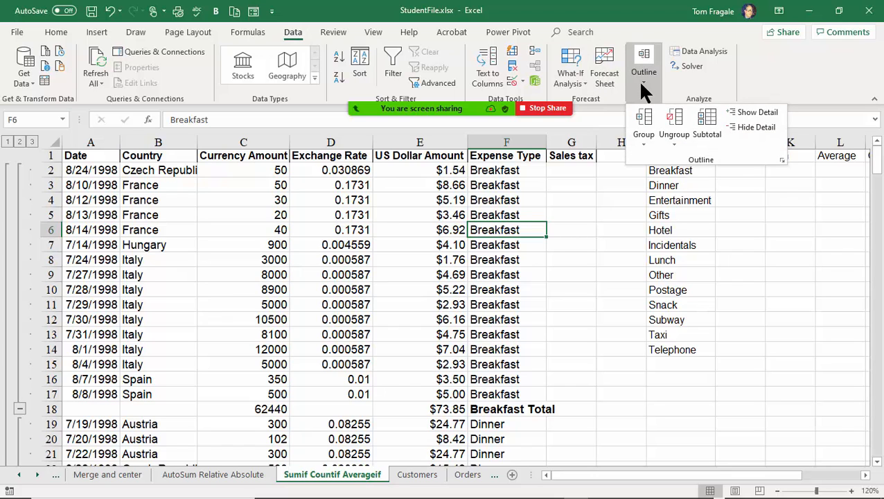
left_click(707, 129)
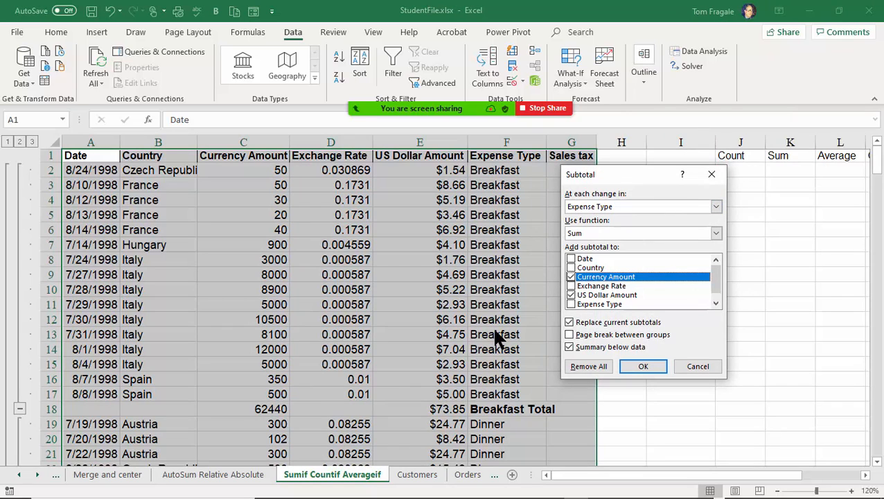
left_click(612, 232)
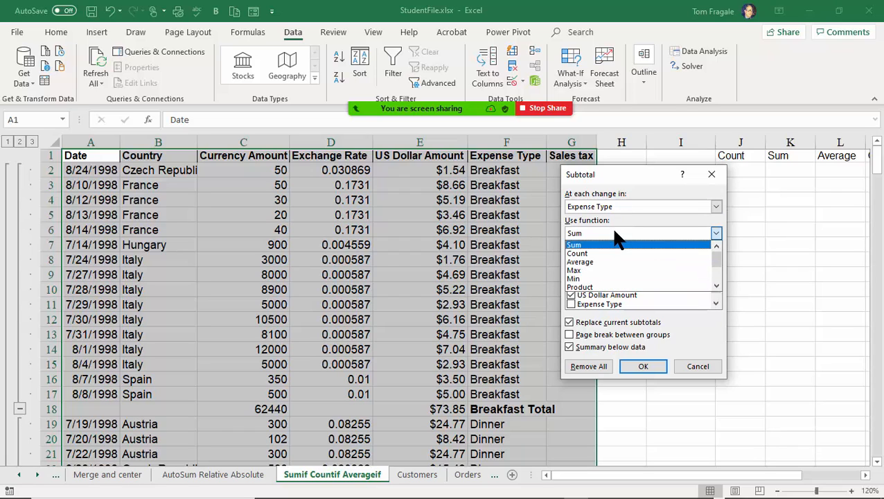
left_click(586, 253)
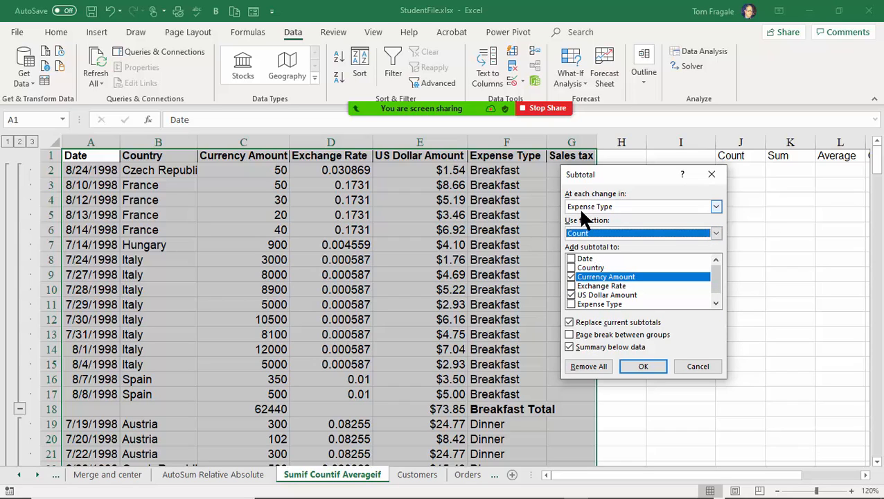
Add the count only to Expense Type instead of the two amount columns, and apply it without replacing the current subtotals.
left_click(573, 277)
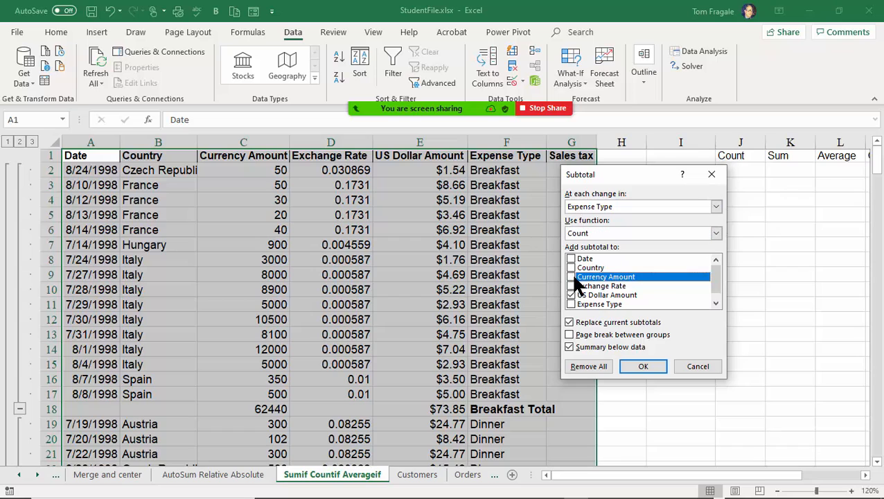
left_click(571, 295)
left_click(571, 304)
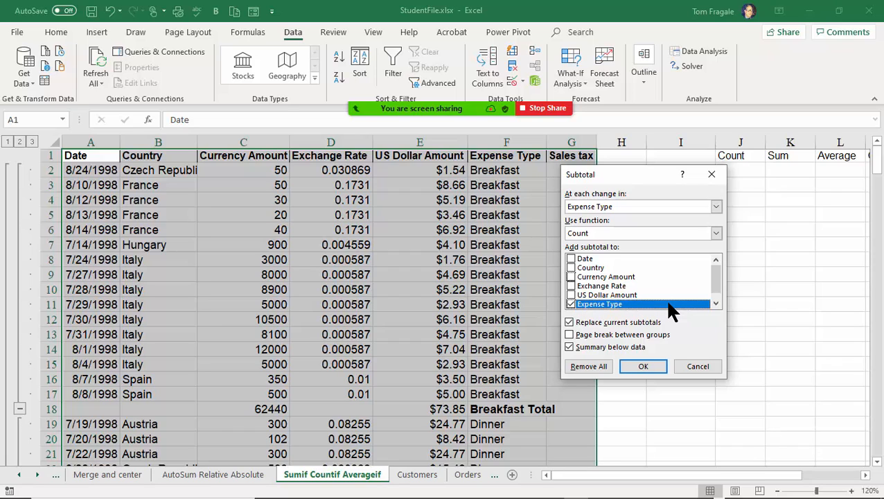
left_click(570, 323)
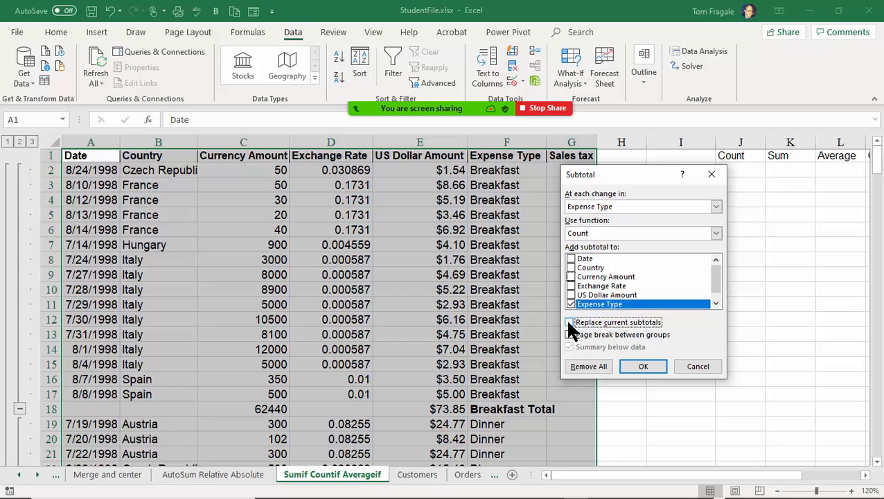
left_click(638, 370)
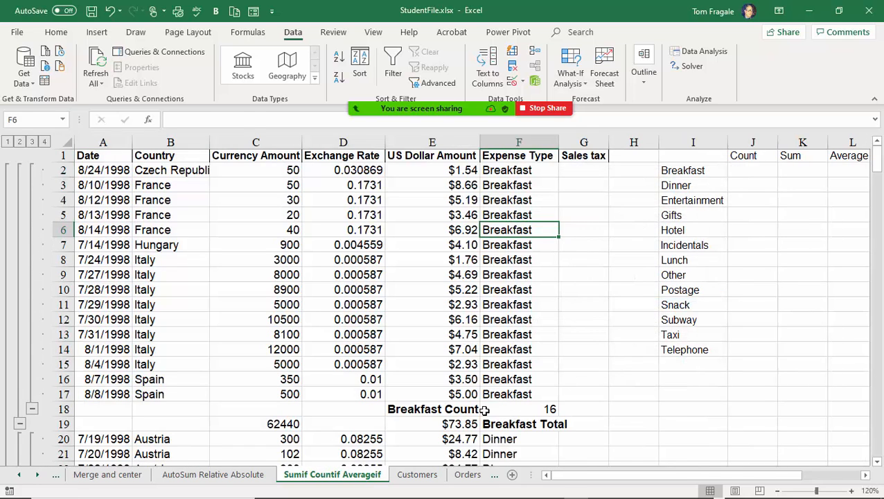
Examine the Breakfast count and total cells, and review the combined subtotals down to the Grand Count and Grand Total.
left_click(517, 410)
left_click(474, 423)
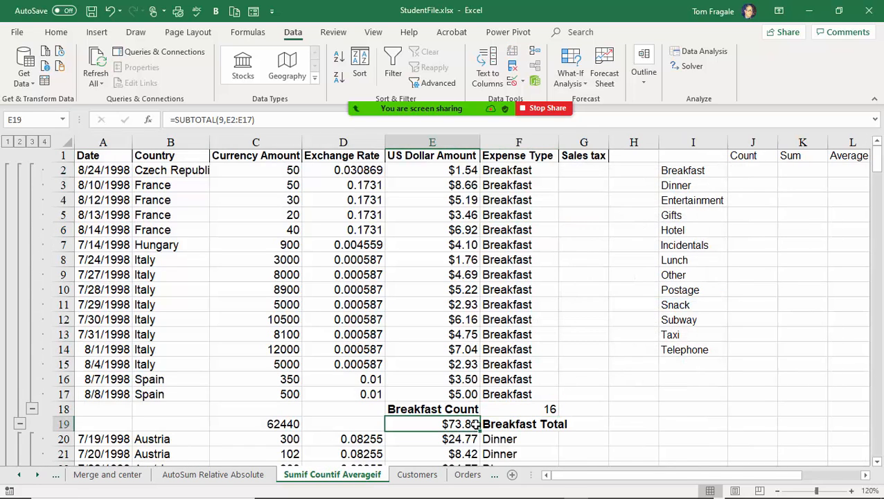
left_click_drag(877, 160, 879, 449)
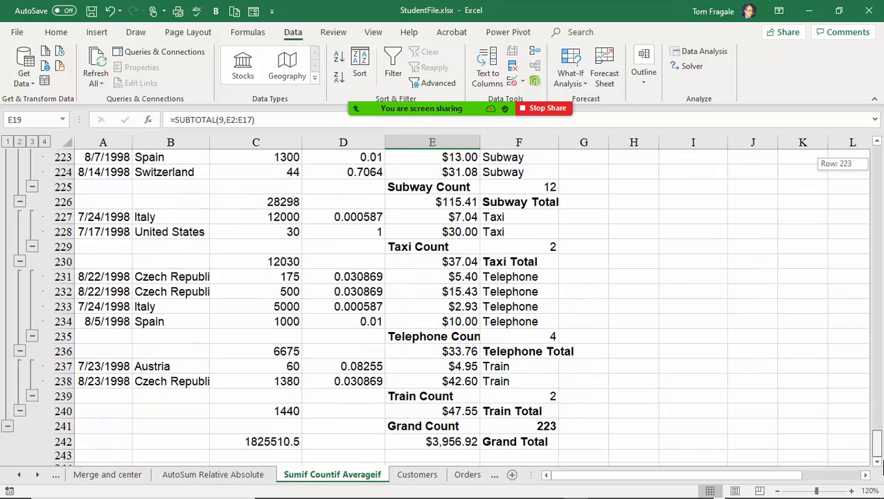
Compare outline levels 1 through 4 of the combined subtotals, and collapse and re-expand the Breakfast detail rows.
left_click_drag(877, 454, 872, 158)
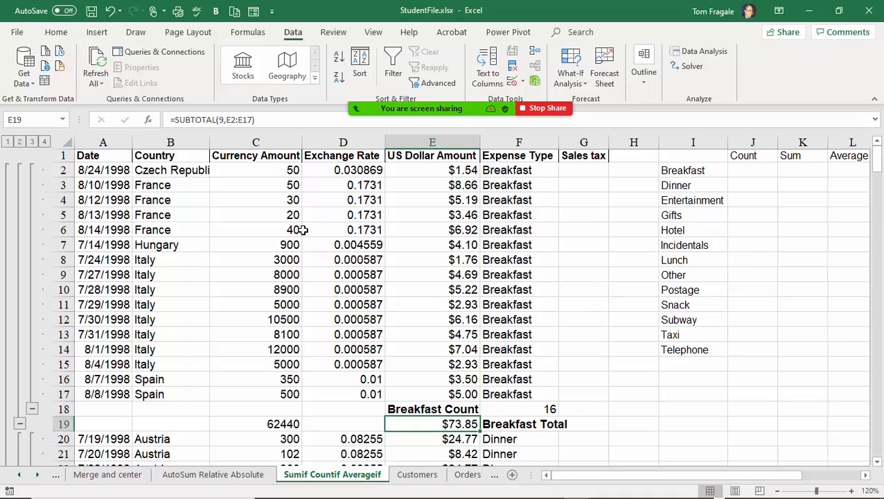
left_click(32, 141)
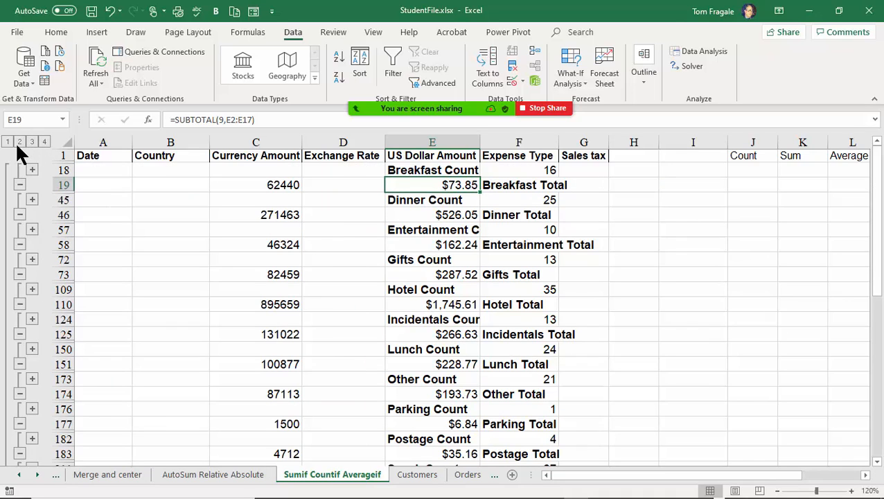
left_click(19, 142)
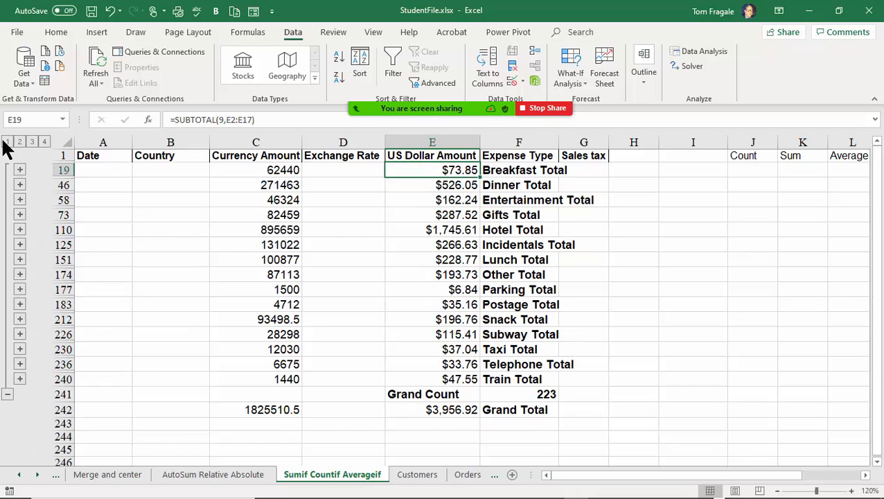
left_click(7, 142)
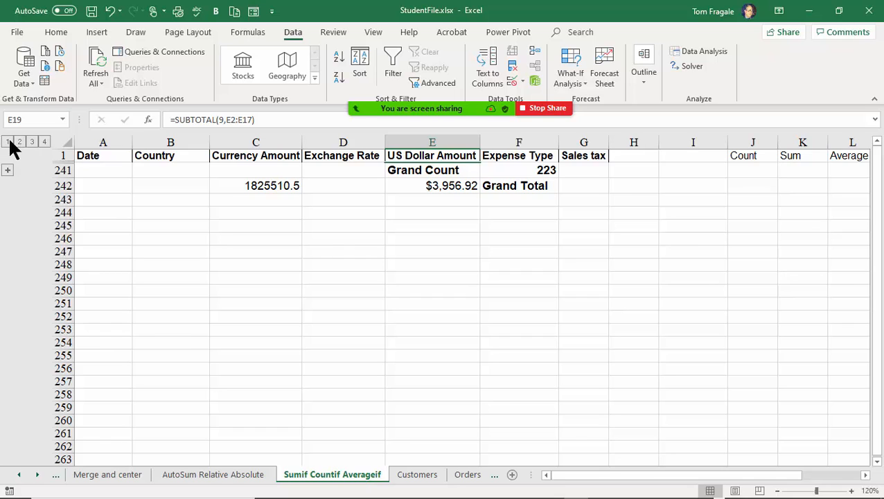
left_click(19, 142)
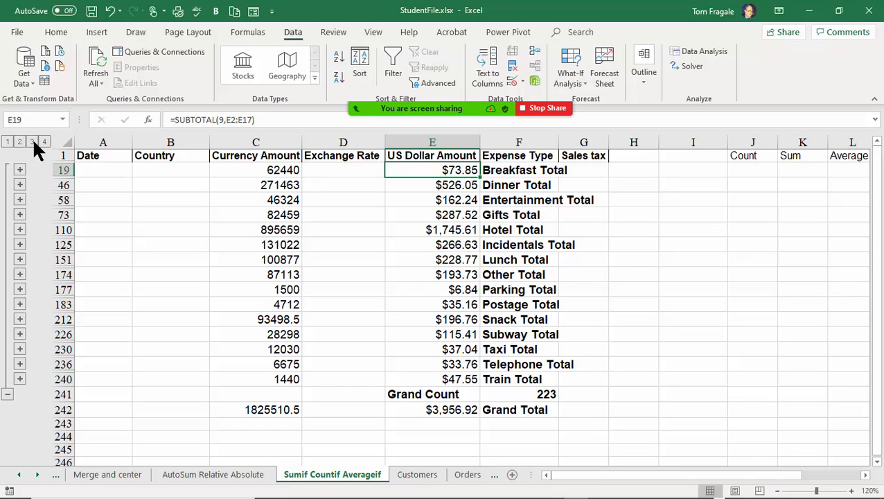
left_click(31, 141)
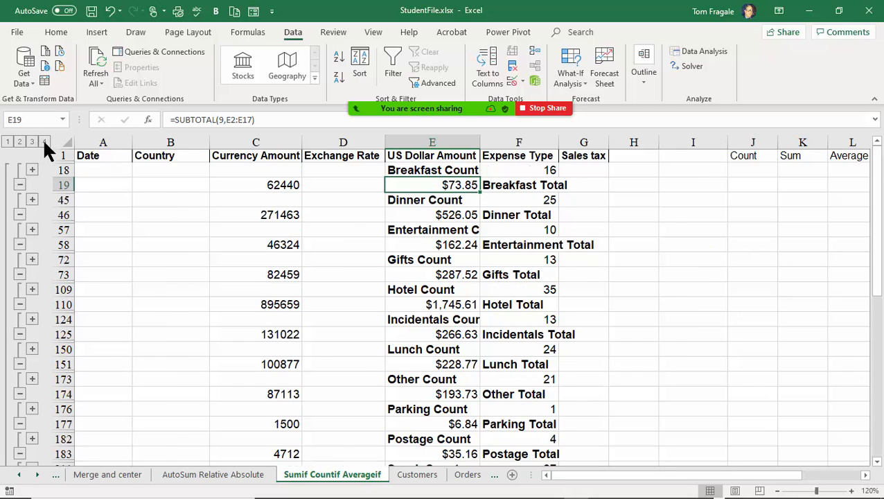
left_click(44, 141)
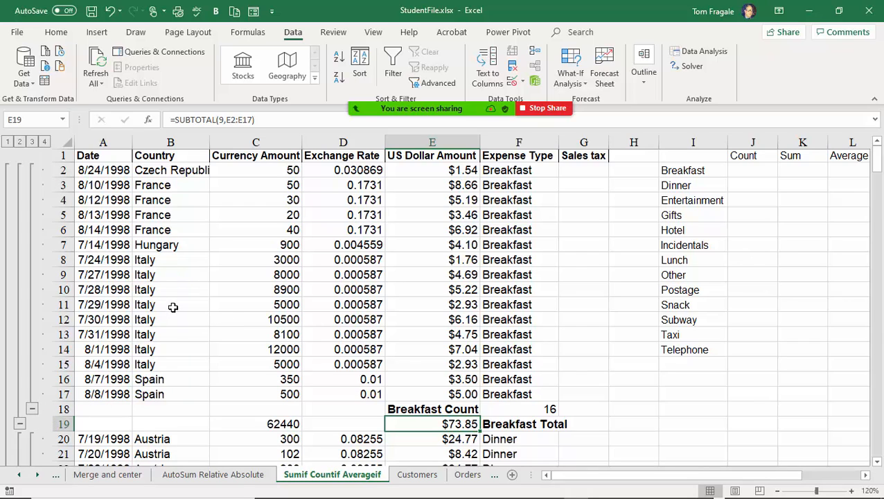
left_click(32, 409)
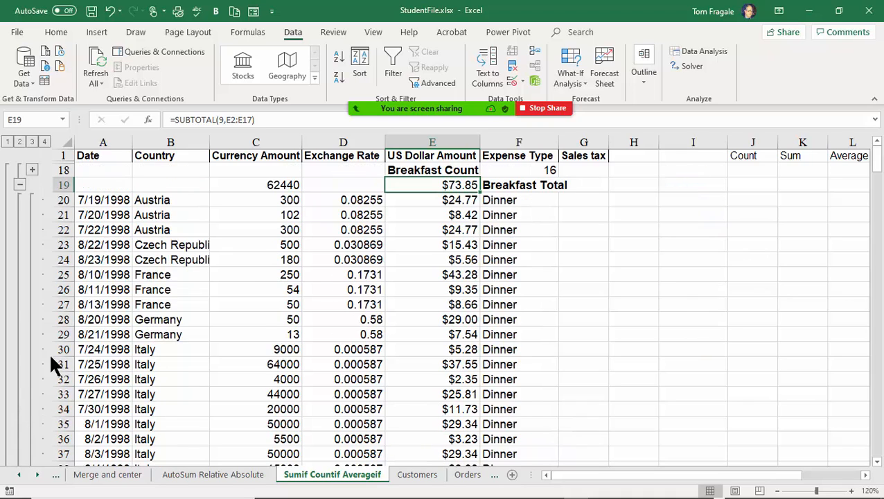
left_click(32, 170)
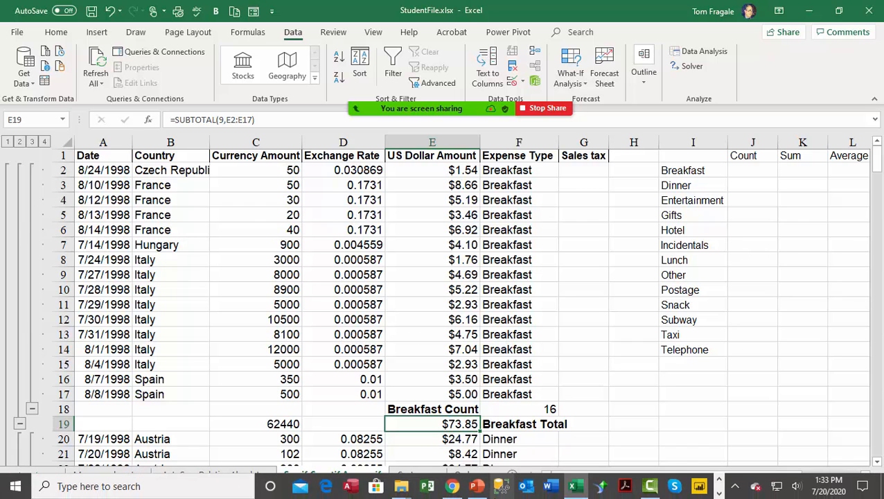
Switch to the PowerPoint presentation and review the Subtotal slides from slide 17 to the collapsed country totals on slide 20.
left_click(481, 490)
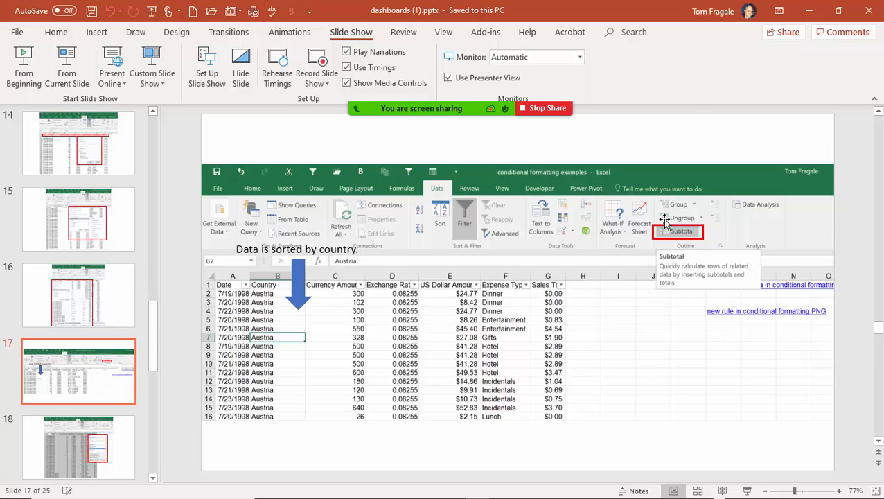
scroll(548, 345, "down", 1)
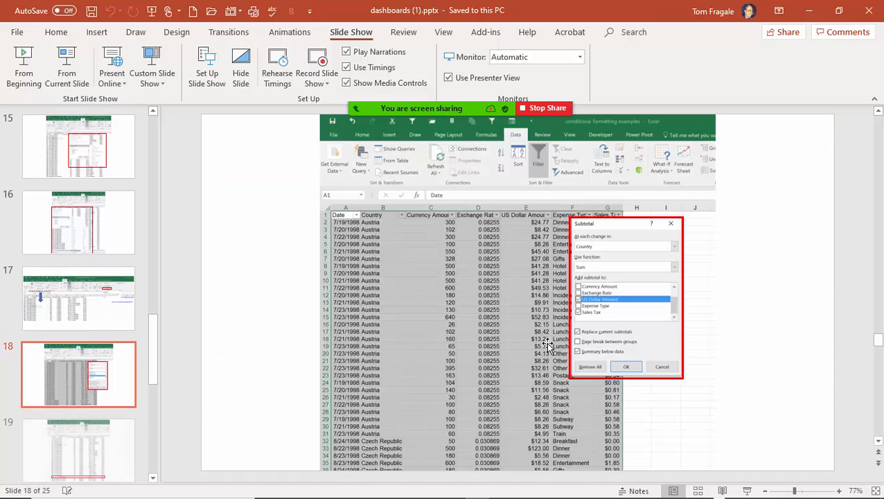
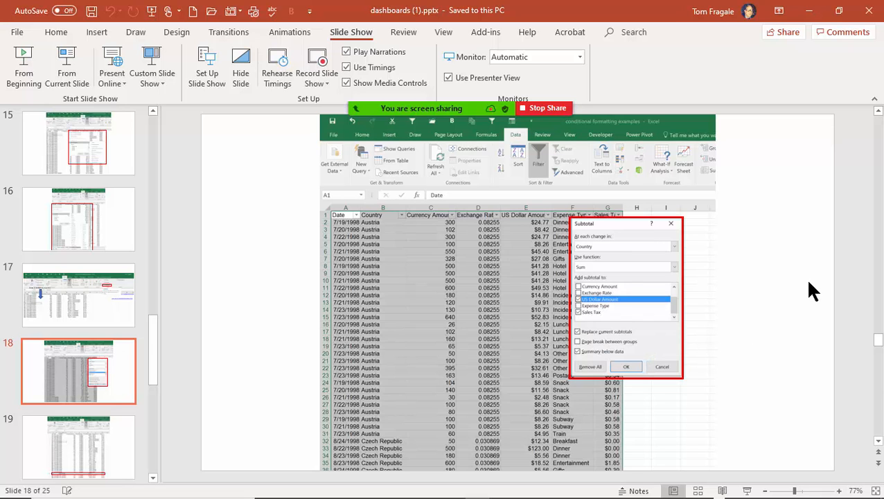
scroll(812, 293, "down", 2)
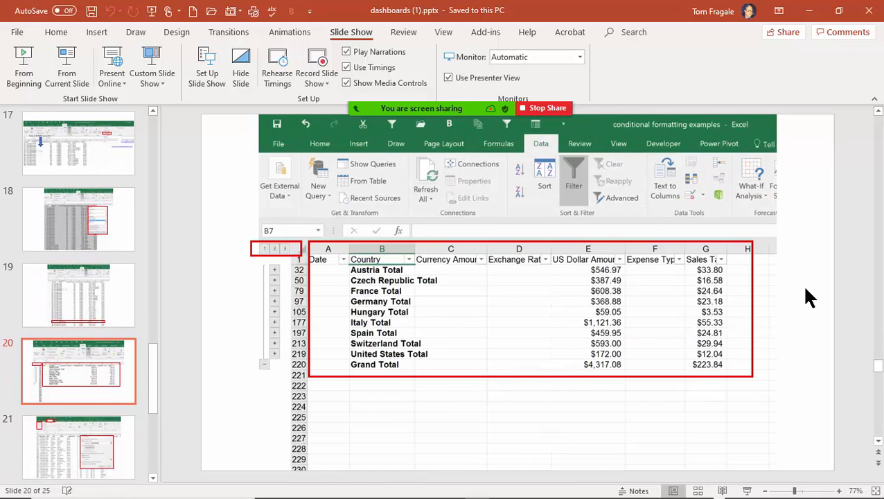
scroll(808, 294, "up", 1)
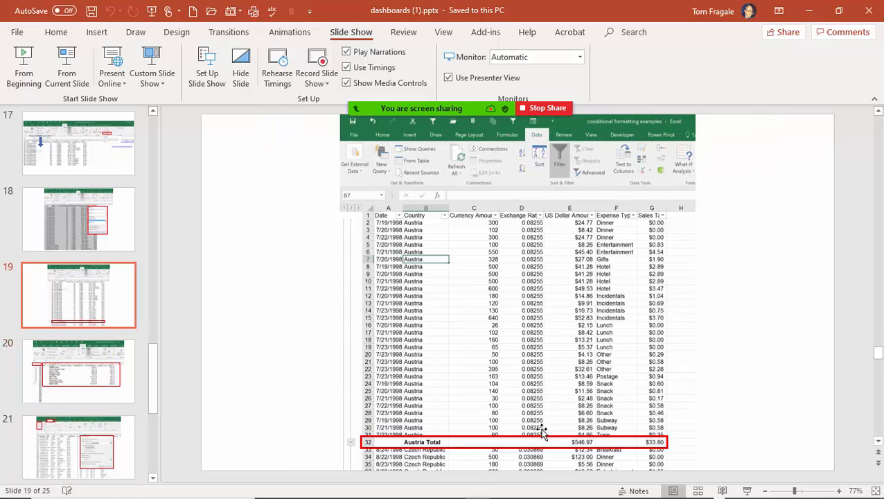
scroll(593, 338, "down", 1)
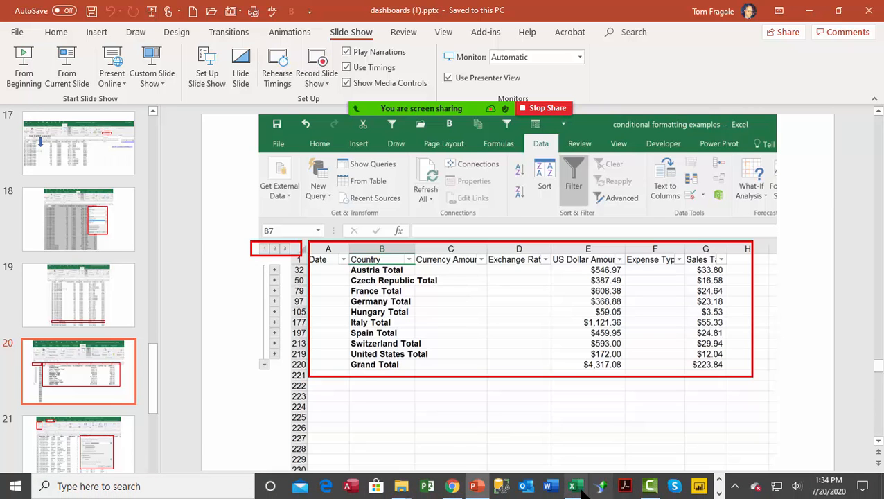
Switch back to the Excel workbook and remove all subtotals from the expense data.
left_click(579, 488)
left_click(476, 274)
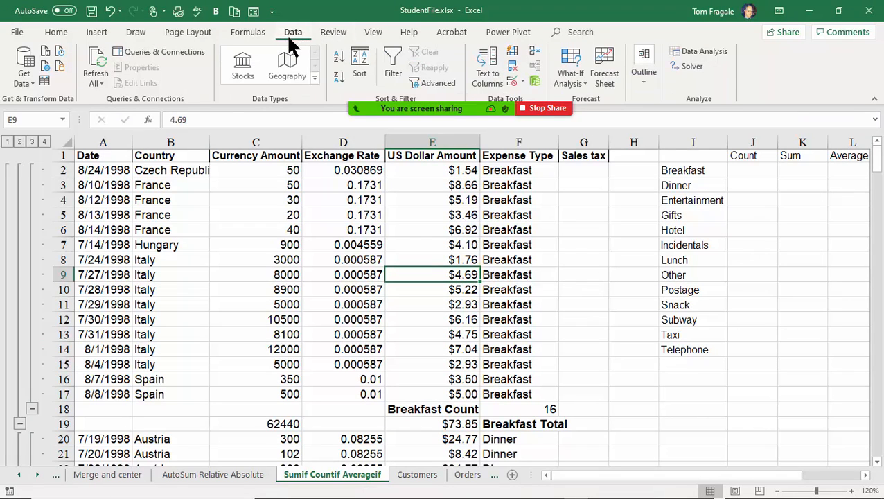
left_click(638, 82)
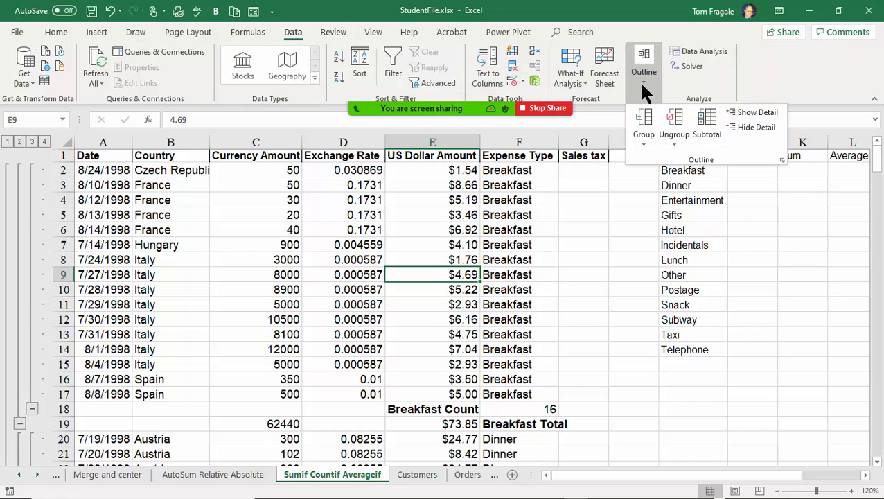
left_click(707, 129)
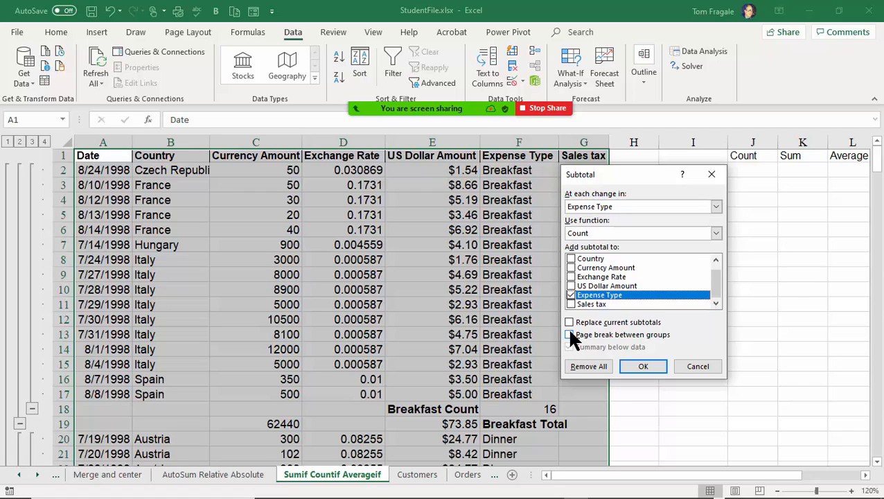
left_click(582, 366)
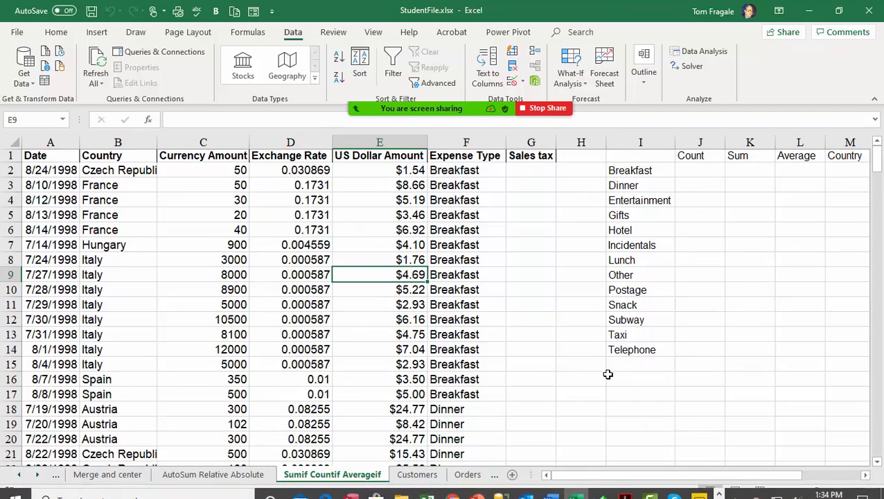
Switch to the PowerPoint presentation and review slide 21 on creating a PivotTable.
mouse_move(610, 497)
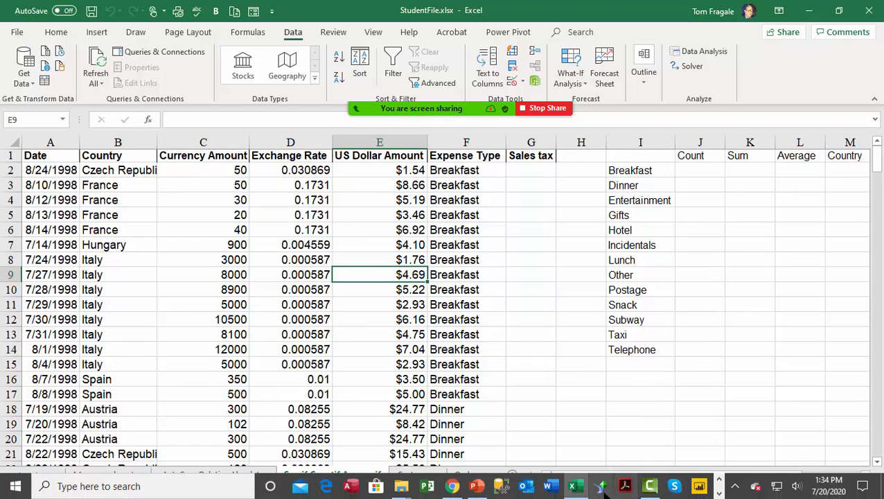
left_click(476, 487)
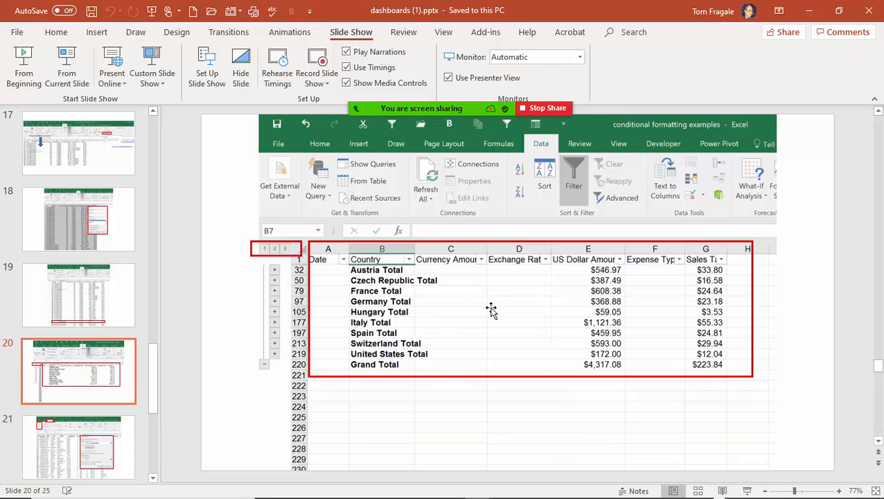
scroll(491, 311, "down", 1)
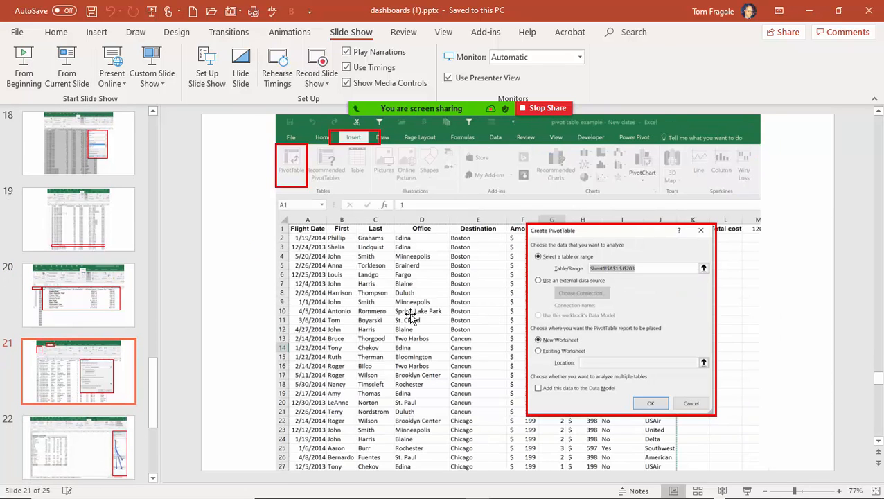
left_click(402, 311)
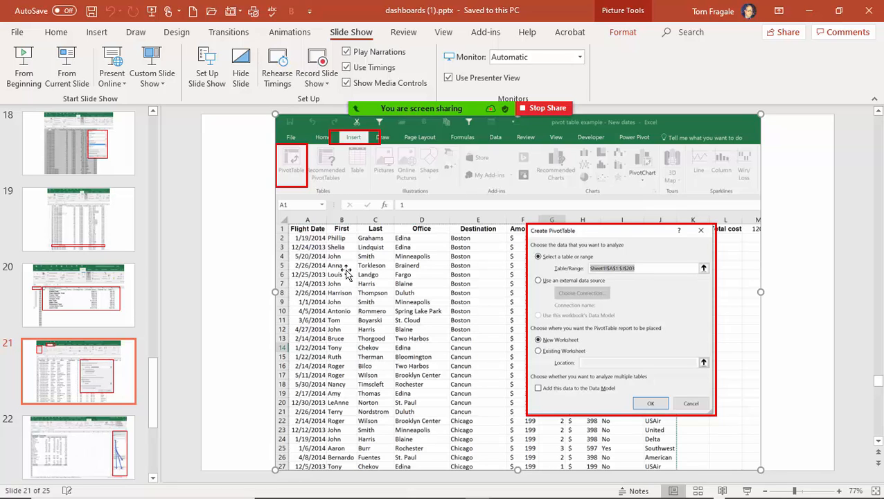
Switch back to the Excel workbook and activate the Pivot Table Data sheet from the full list of sheets.
mouse_move(554, 487)
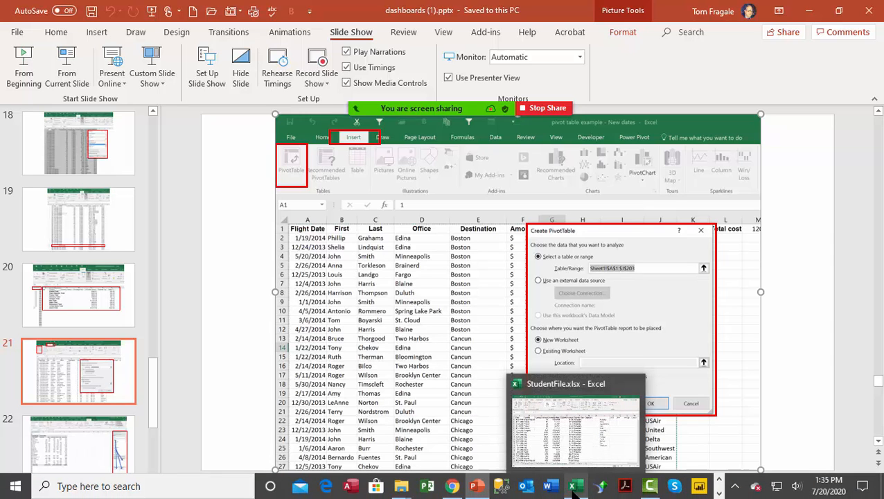
left_click(572, 486)
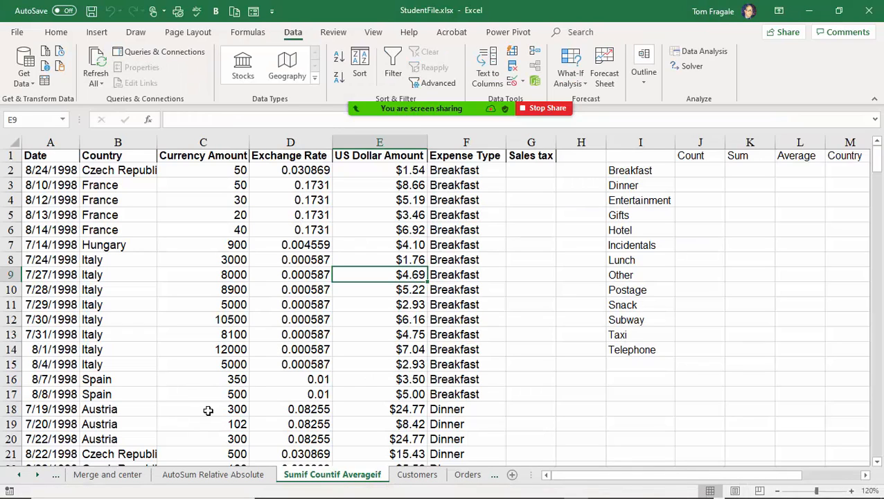
right_click(37, 478)
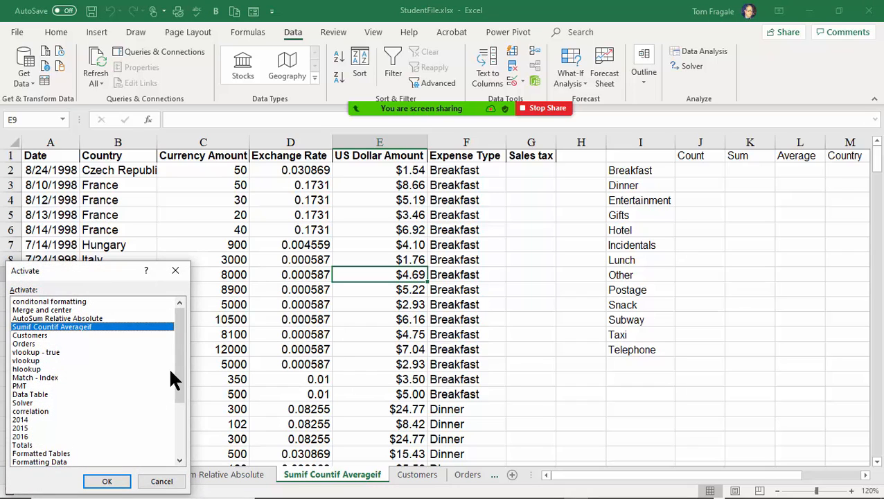
left_click_drag(178, 322, 178, 388)
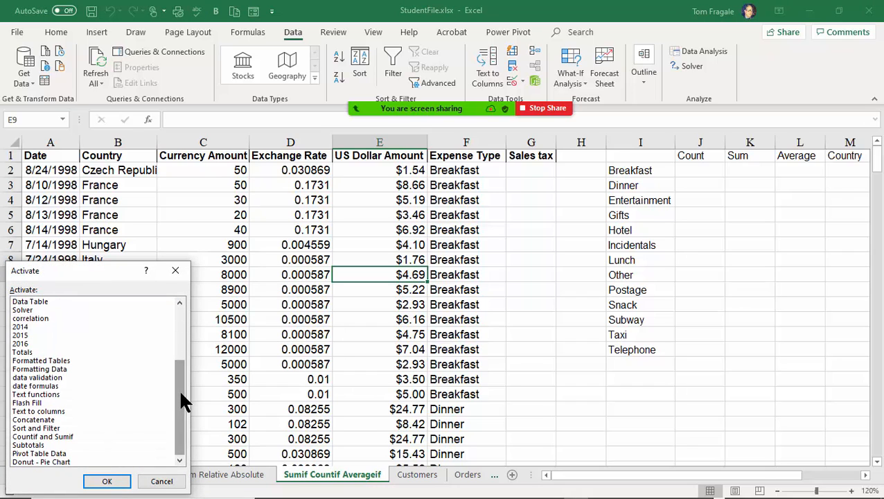
left_click(49, 454)
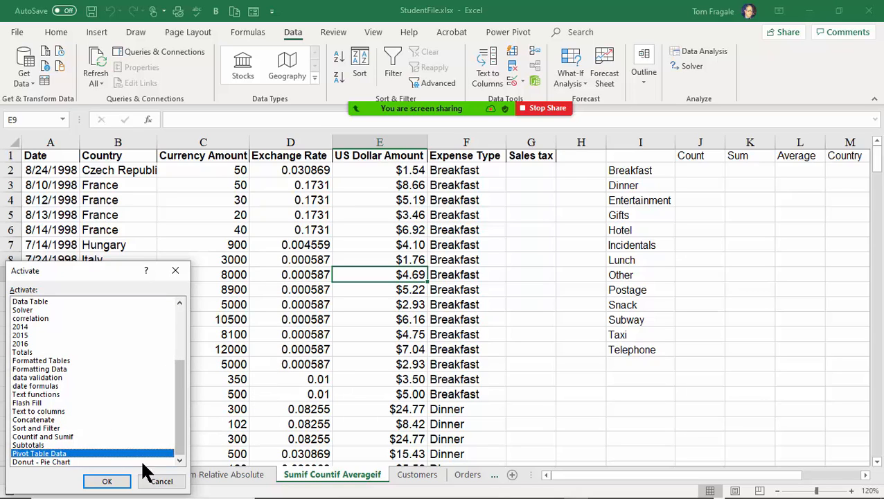
left_click(108, 481)
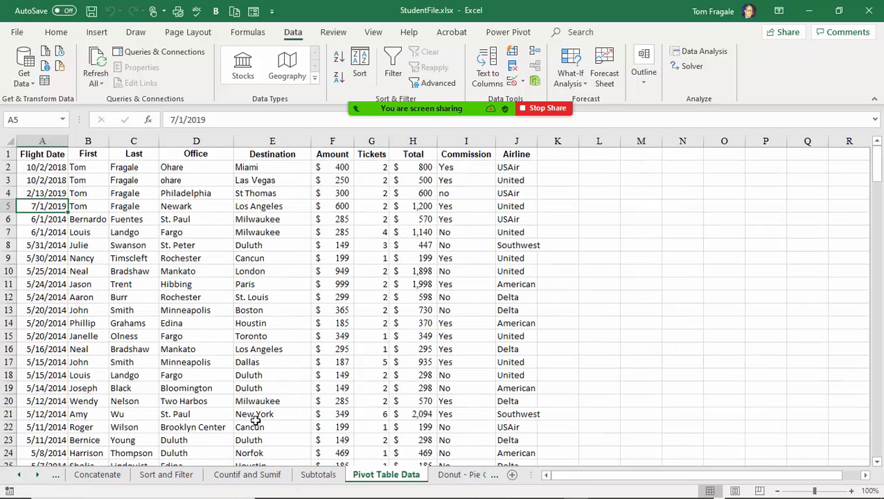
Create a PivotTable from the flight data range A1:J204 of the Pivot Table Data sheet on a new worksheet.
left_click_drag(42, 155, 518, 168)
left_click(409, 257)
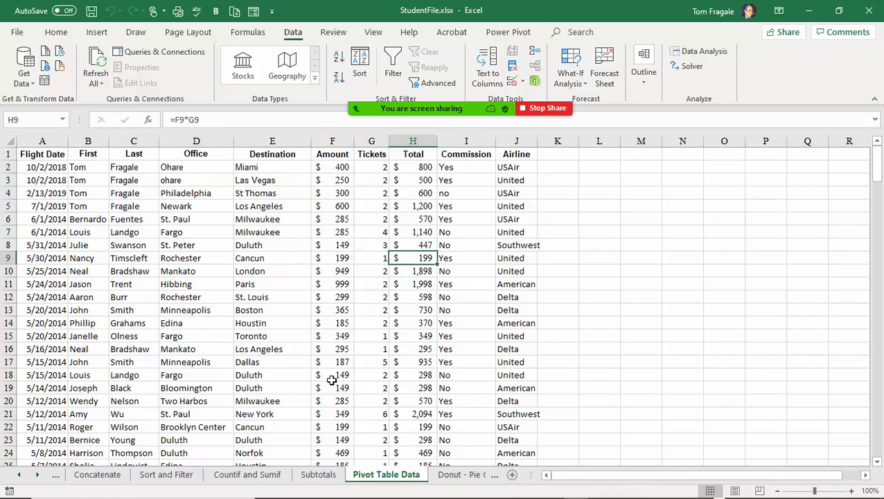
left_click(185, 259)
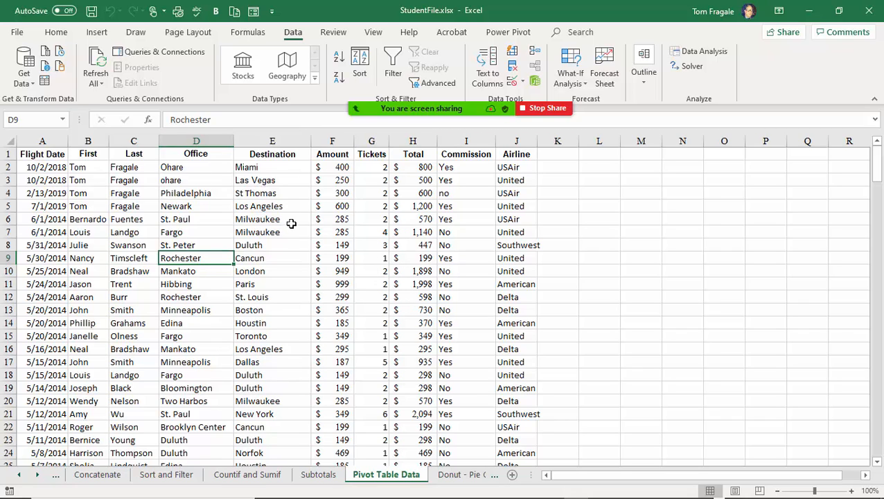
left_click(257, 271)
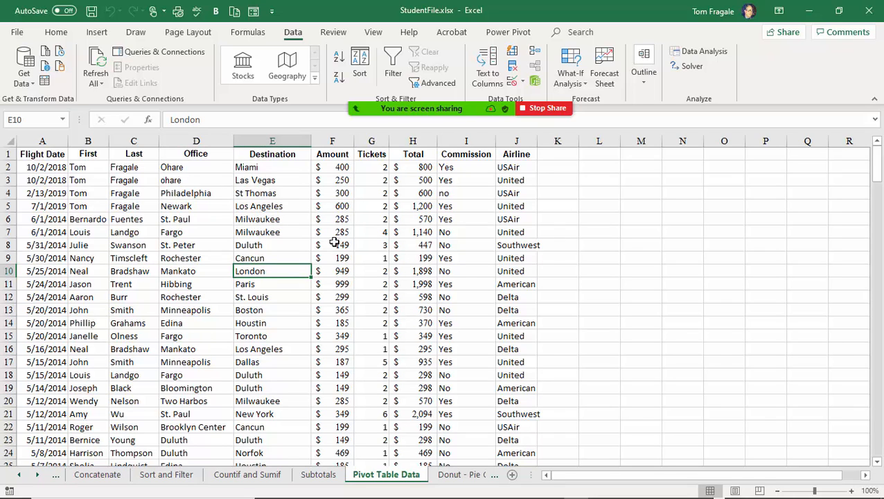
left_click(97, 33)
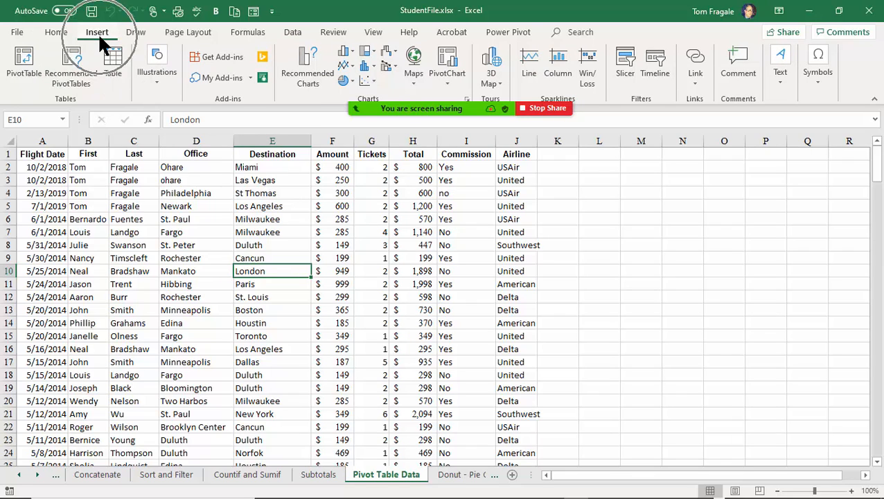
left_click(25, 70)
left_click_drag(143, 271, 404, 207)
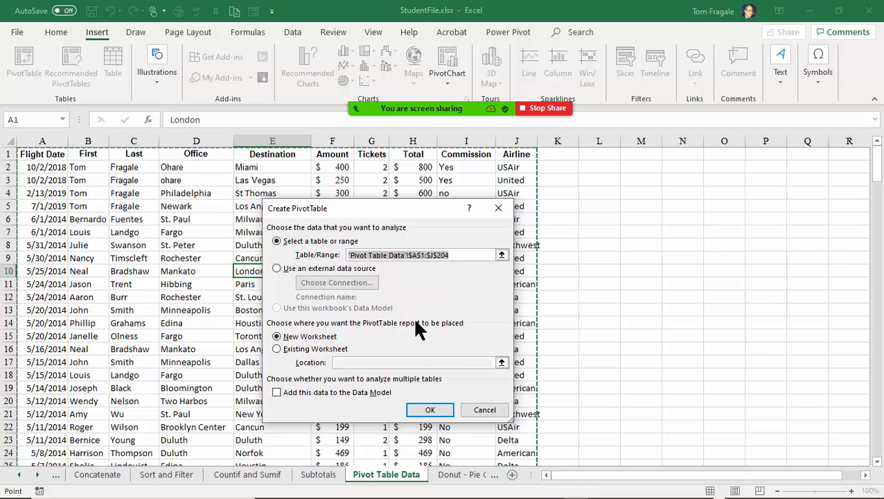
left_click(431, 410)
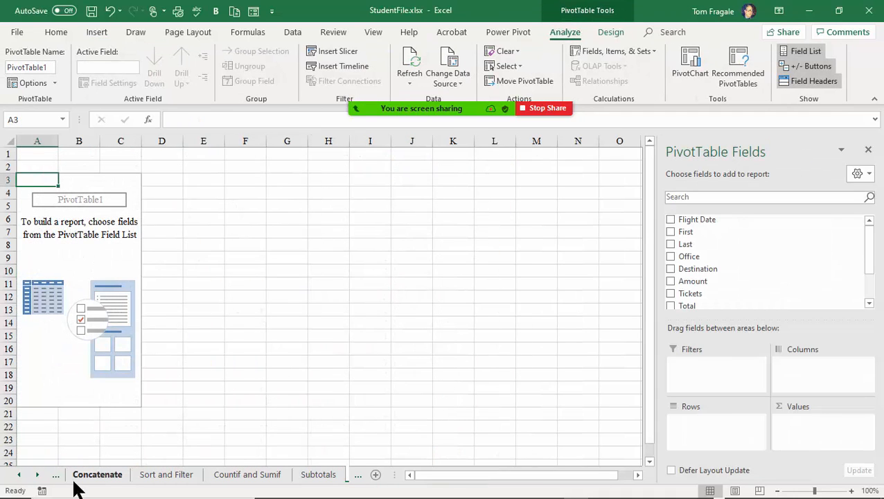
Add Office as the row field and the sum of Total as the values of the new PivotTable.
left_click(36, 475)
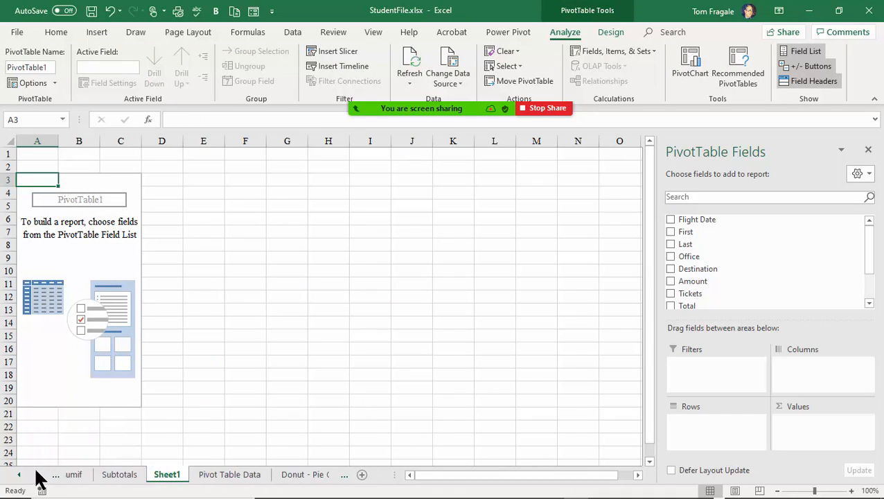
left_click(37, 475)
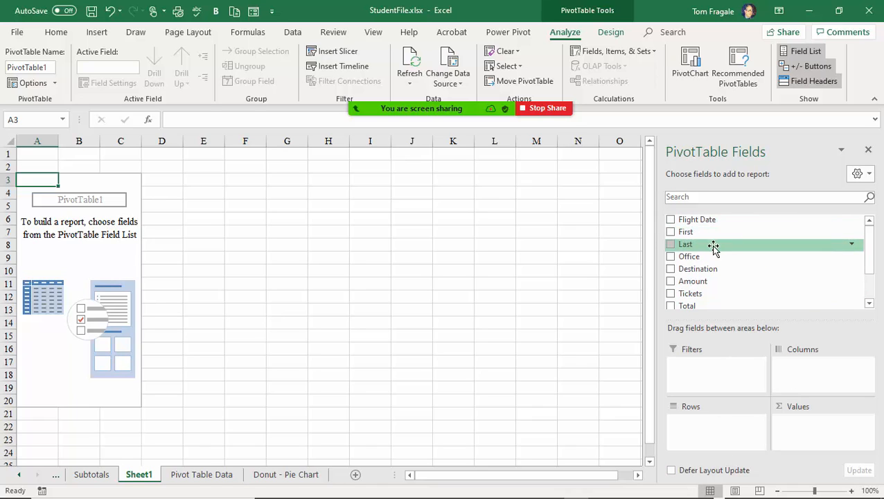
left_click_drag(689, 256, 702, 438)
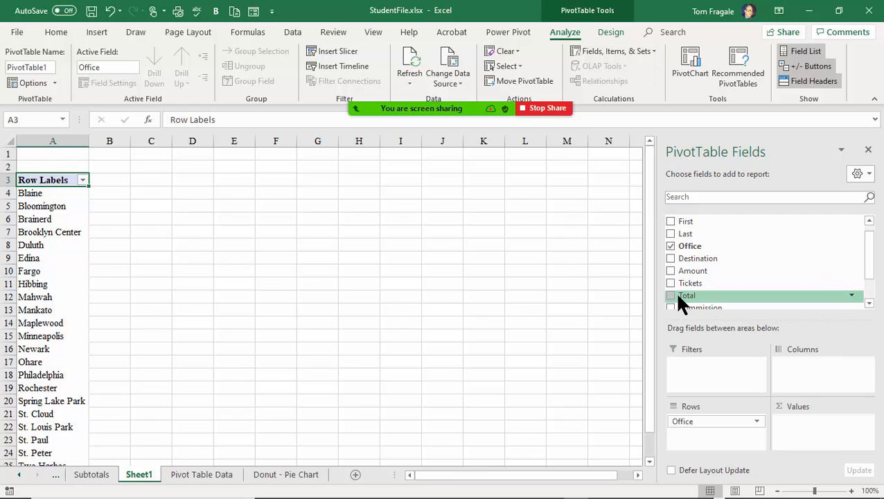
left_click_drag(678, 297, 825, 437)
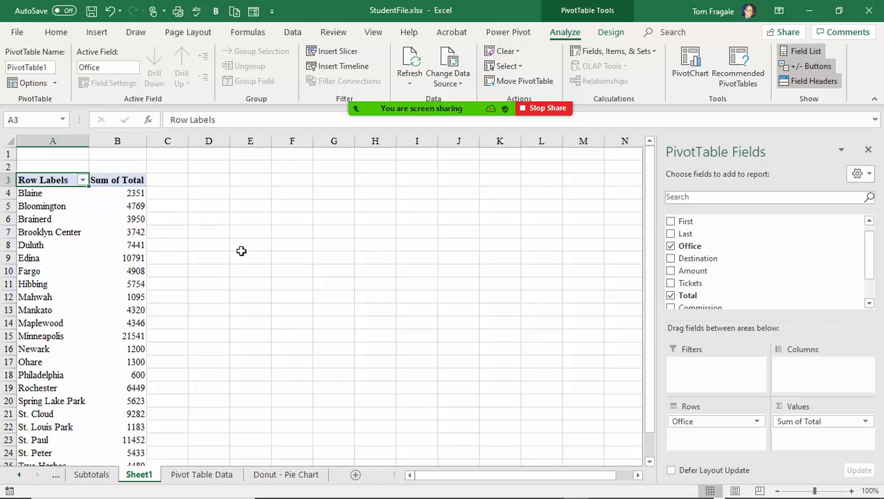
Add Airline as the column field of the PivotTable and review the report down to its grand total row.
left_click_drag(870, 252, 870, 280)
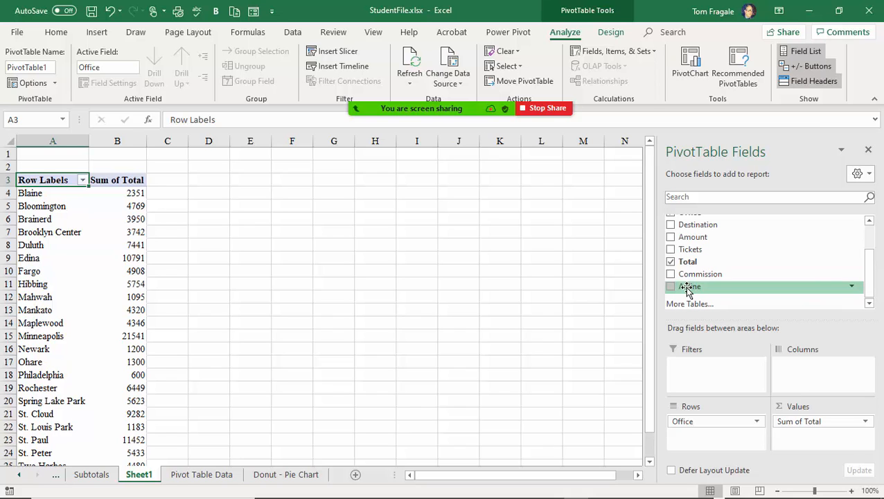
left_click_drag(686, 289, 809, 372)
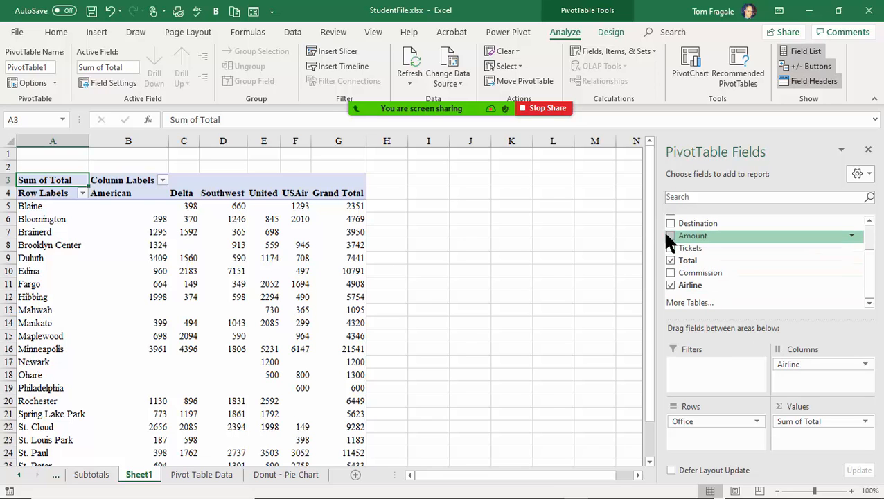
left_click_drag(648, 223, 653, 248)
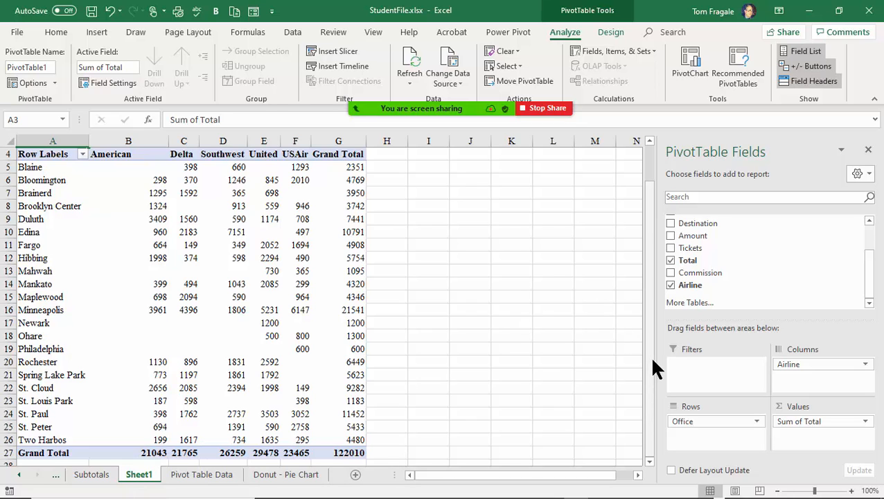
left_click_drag(649, 355, 649, 316)
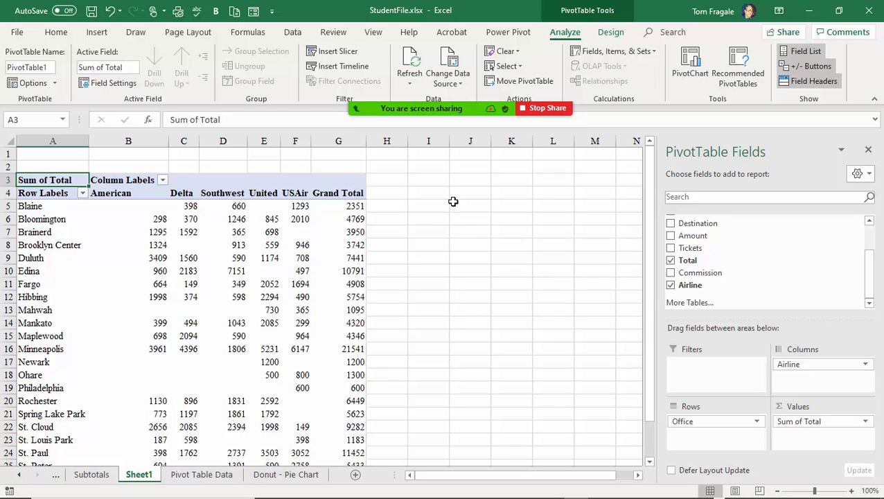
Extract the source records behind Blaine's grand total and Fargo's USAir value to separate new sheets, returning to the PivotTable on Sheet1.
double_click(353, 205)
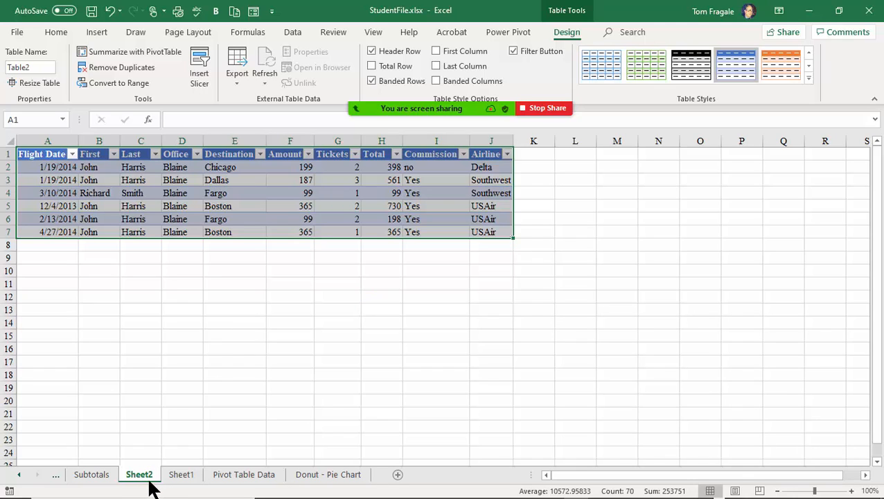
left_click(179, 478)
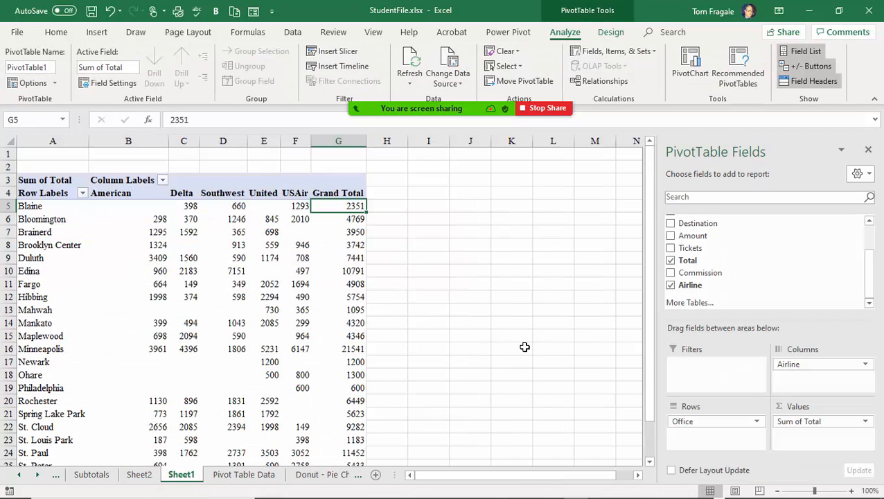
mouse_move(304, 284)
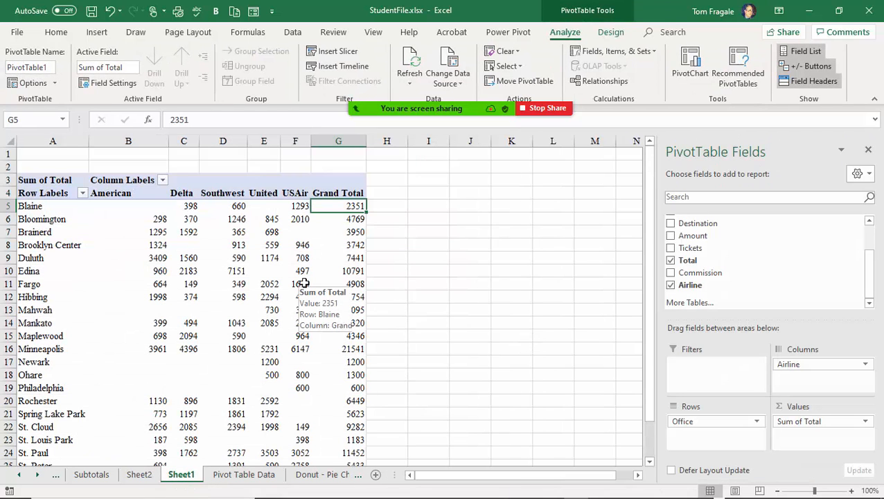
double_click(304, 284)
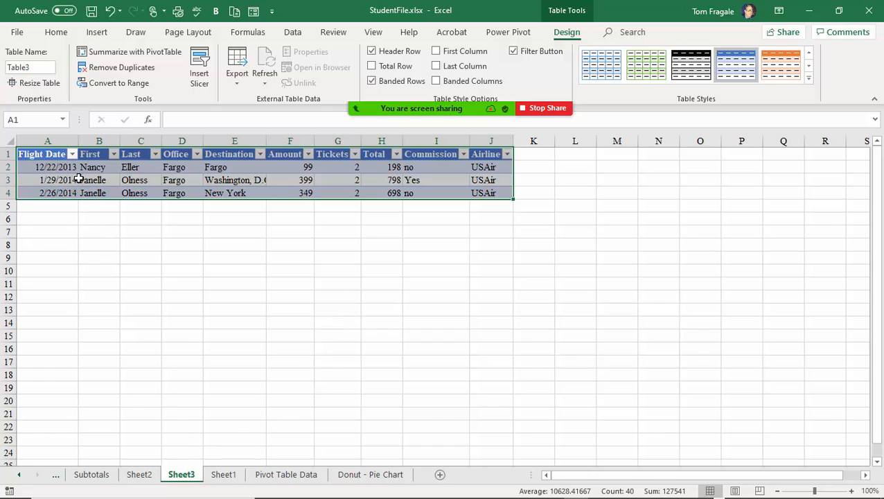
left_click(72, 154)
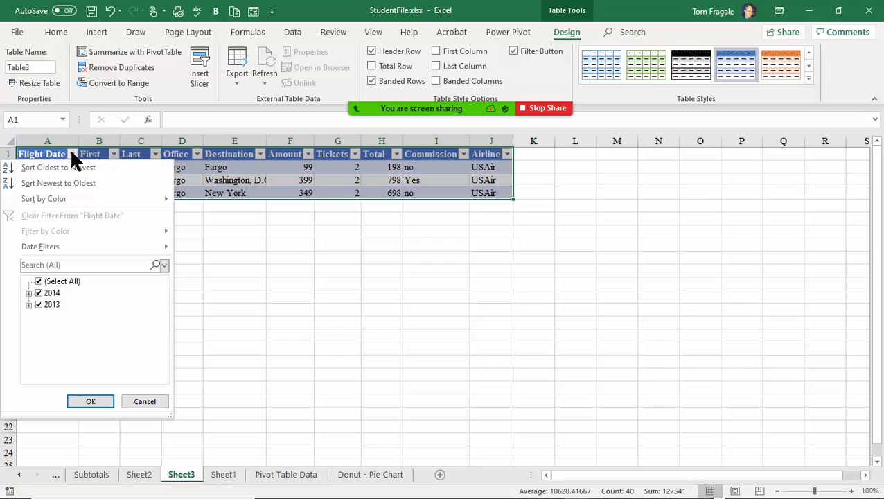
left_click(223, 180)
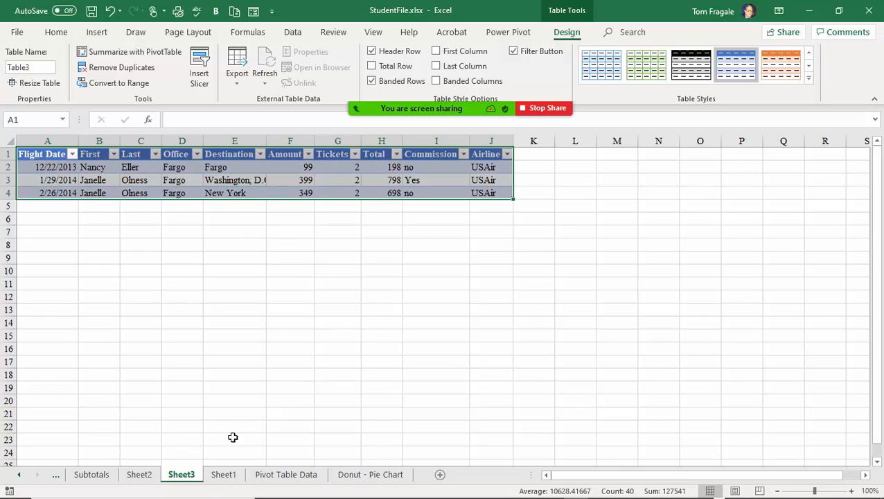
left_click(222, 477)
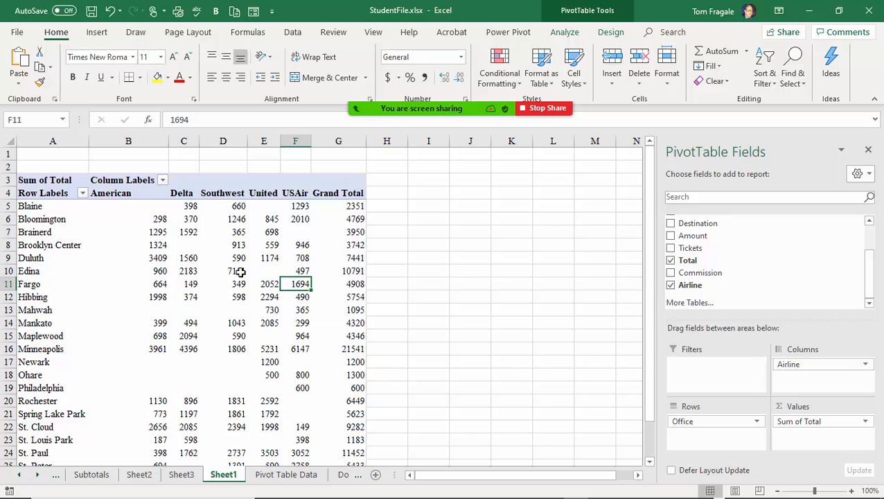
Examine the sort and filter choices offered for the PivotTable's Office row labels and Airline column labels.
left_click(82, 193)
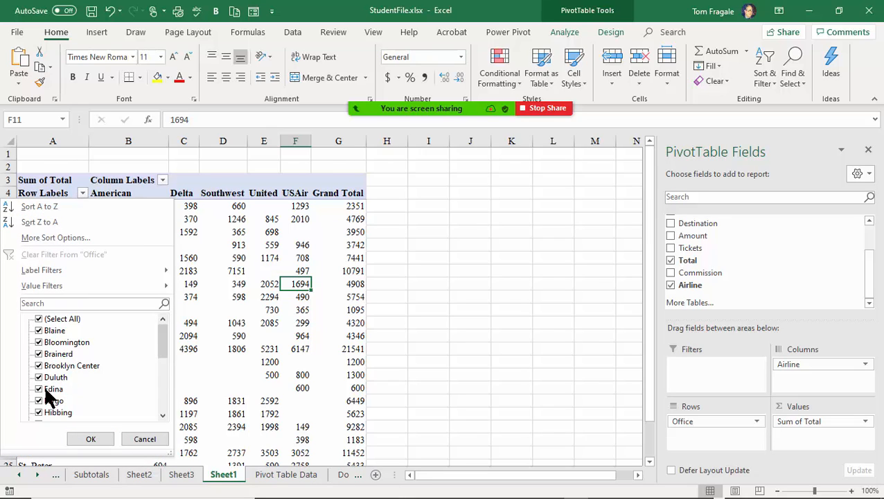
left_click(239, 313)
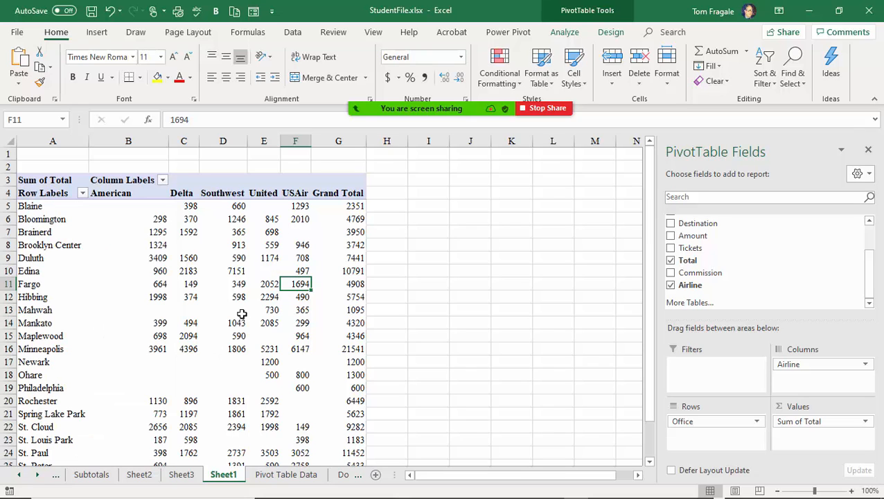
left_click(162, 181)
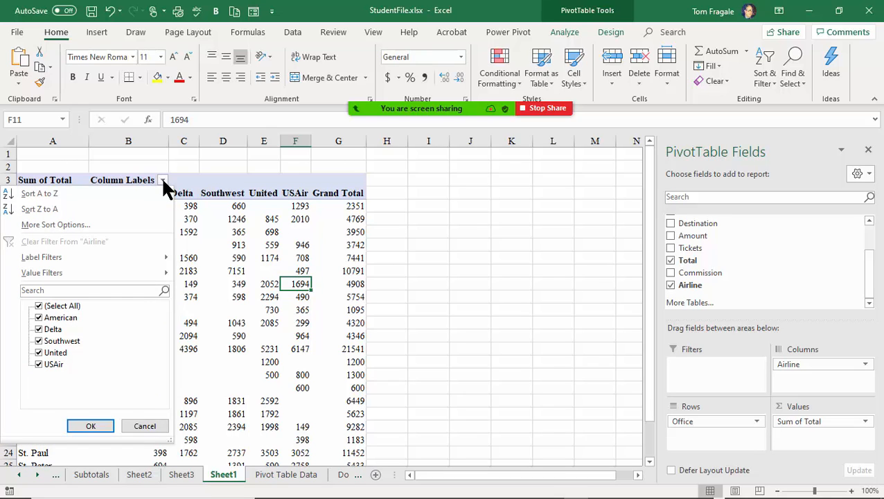
left_click(233, 262)
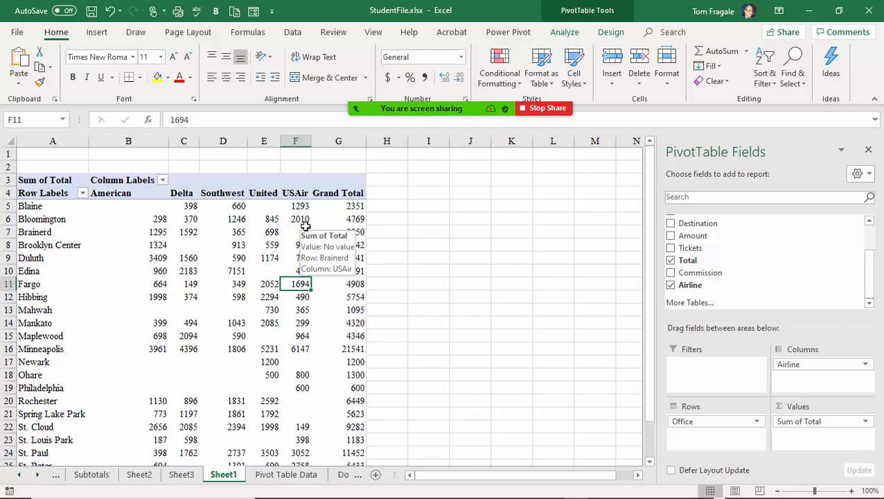
left_click(82, 193)
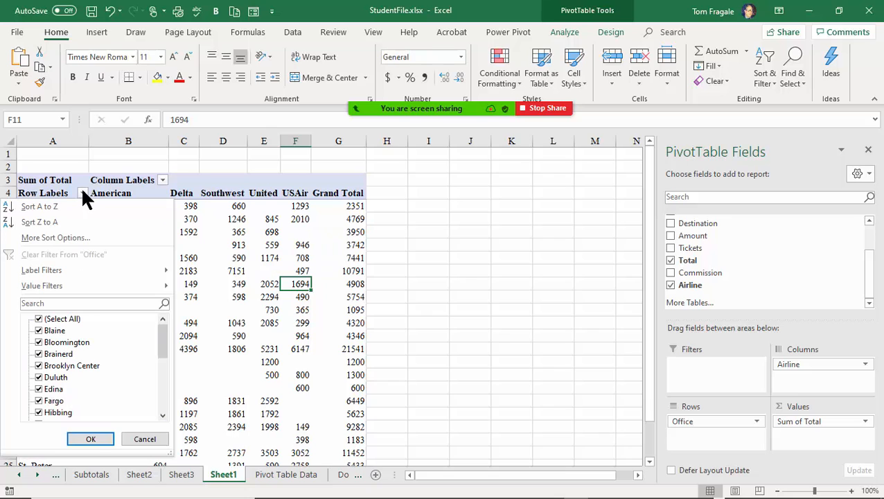
left_click(82, 194)
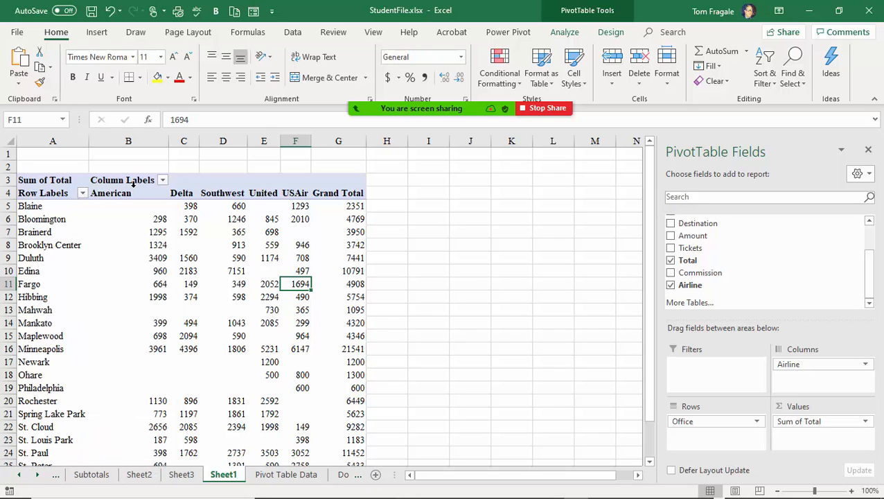
left_click(163, 181)
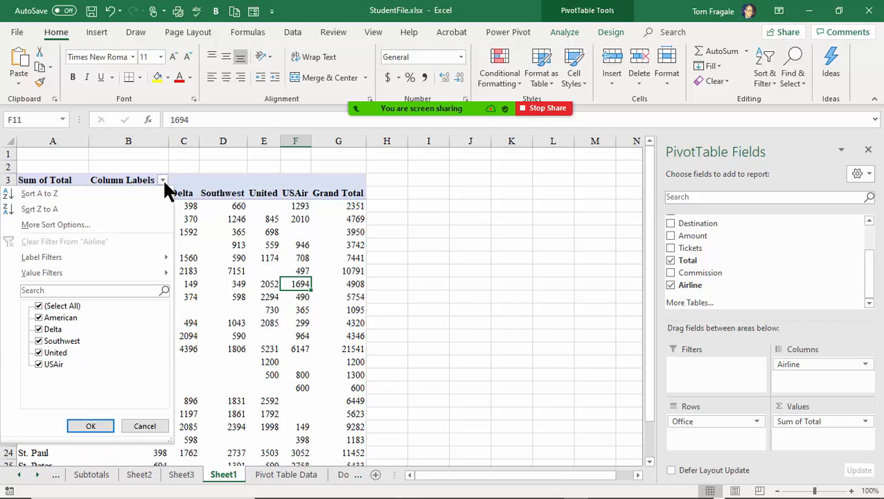
left_click(163, 180)
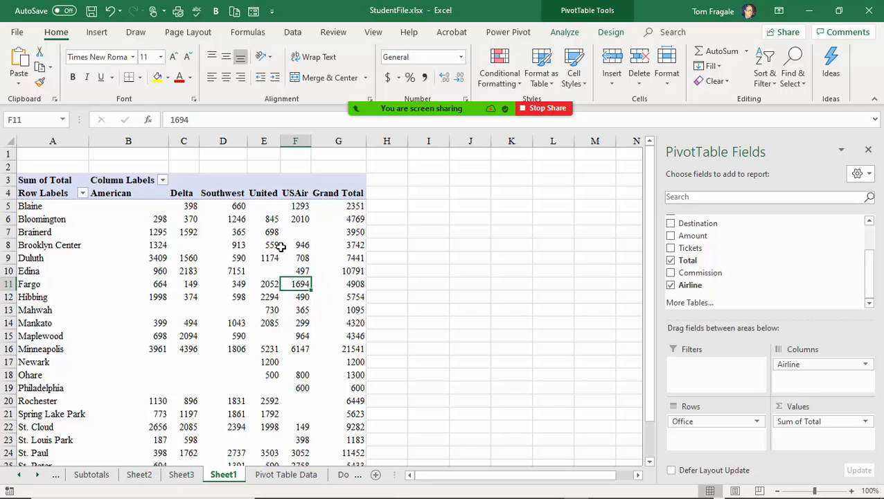
Sort the PivotTable's offices by their grand totals from largest to smallest.
right_click(351, 221)
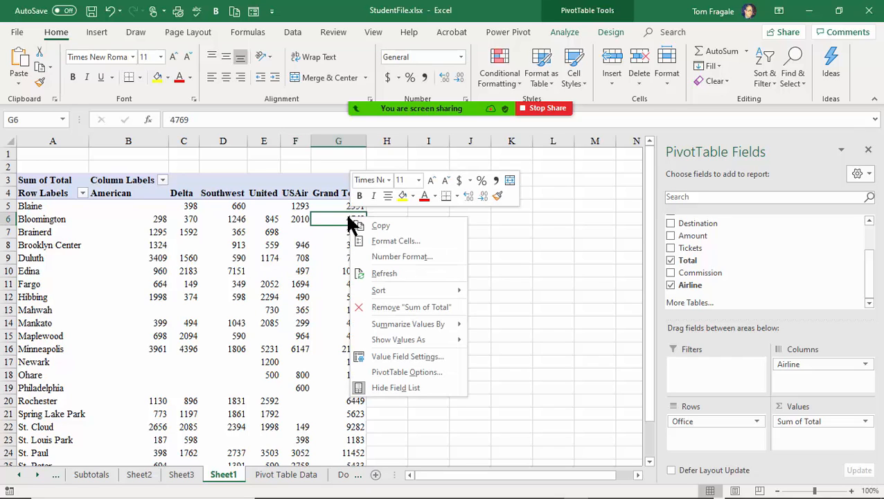
mouse_move(381, 293)
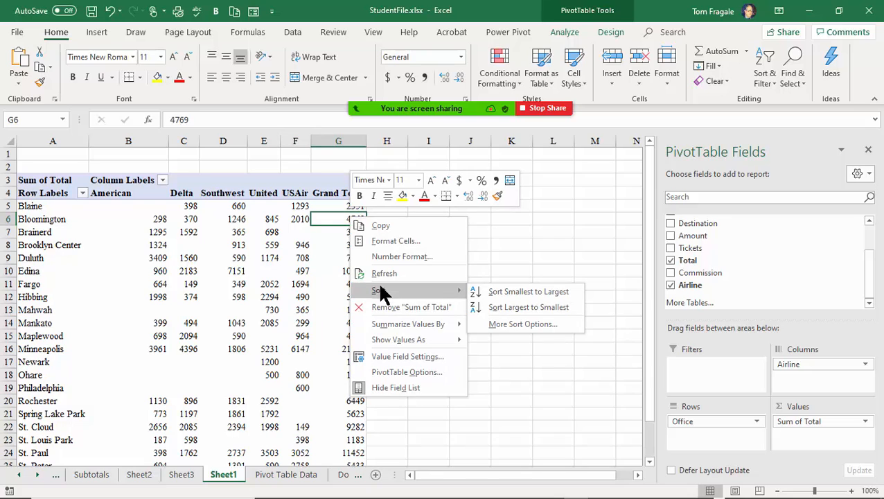
left_click(513, 310)
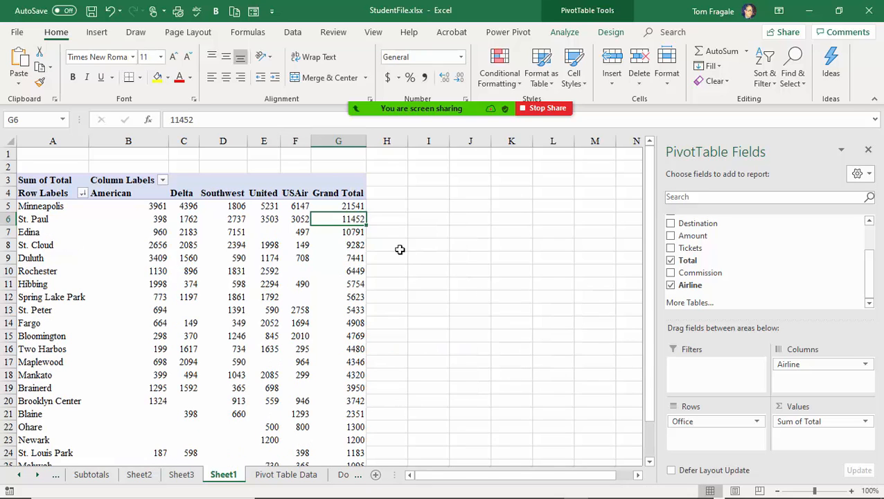
left_click(335, 205)
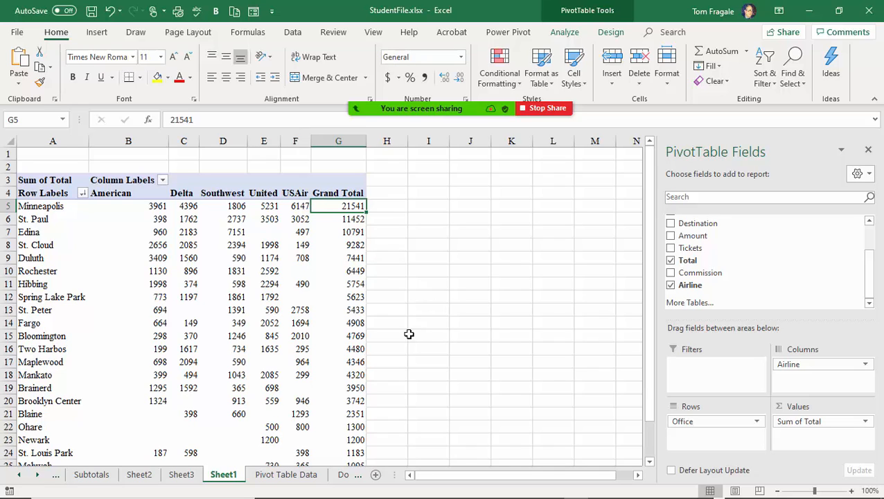
Review the sort commands for a United value and the row and column label options of the sorted PivotTable.
right_click(251, 271)
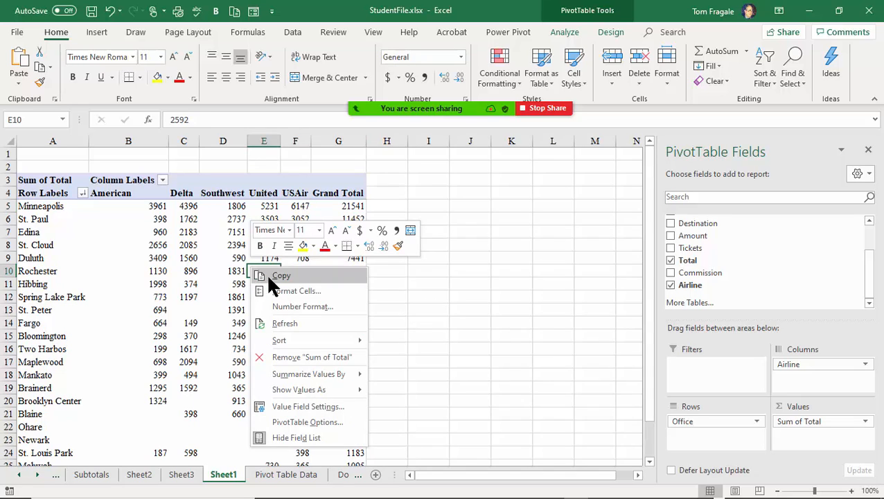
mouse_move(297, 339)
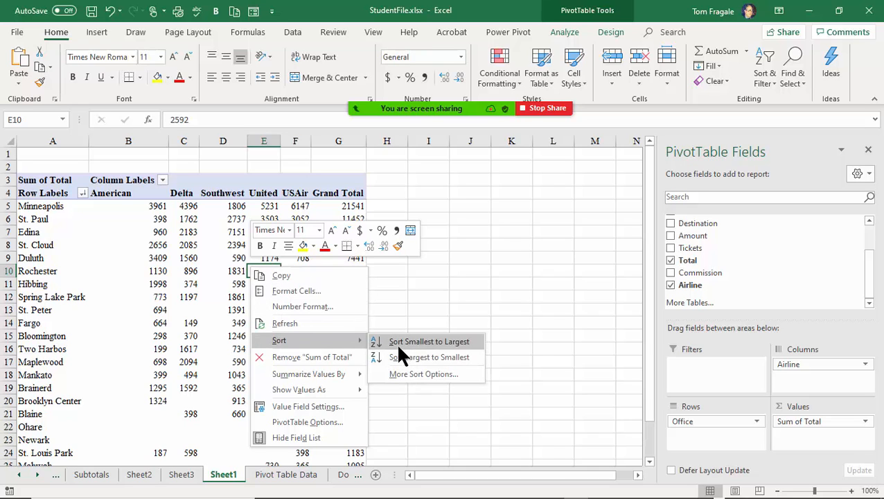
left_click(190, 271)
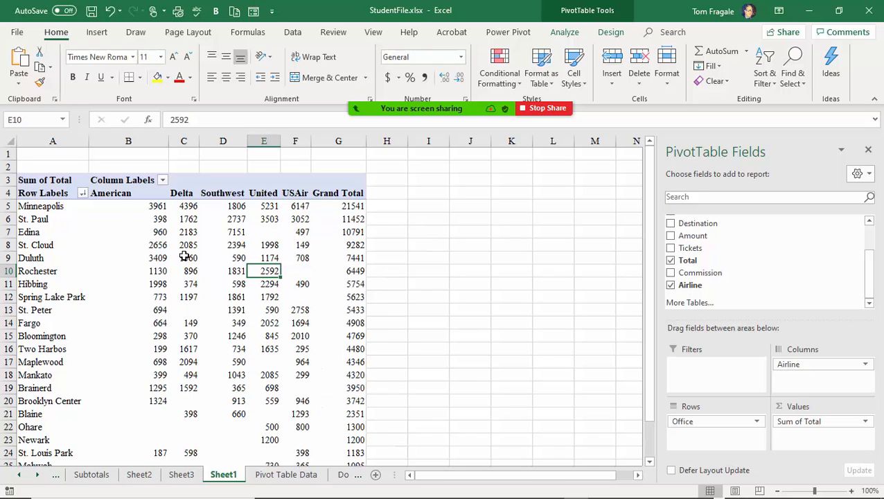
left_click(82, 194)
left_click(82, 194)
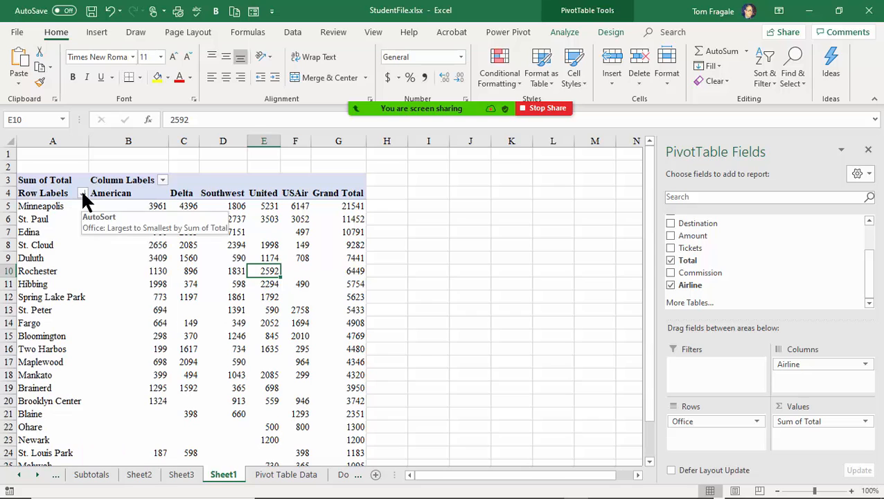
left_click(162, 180)
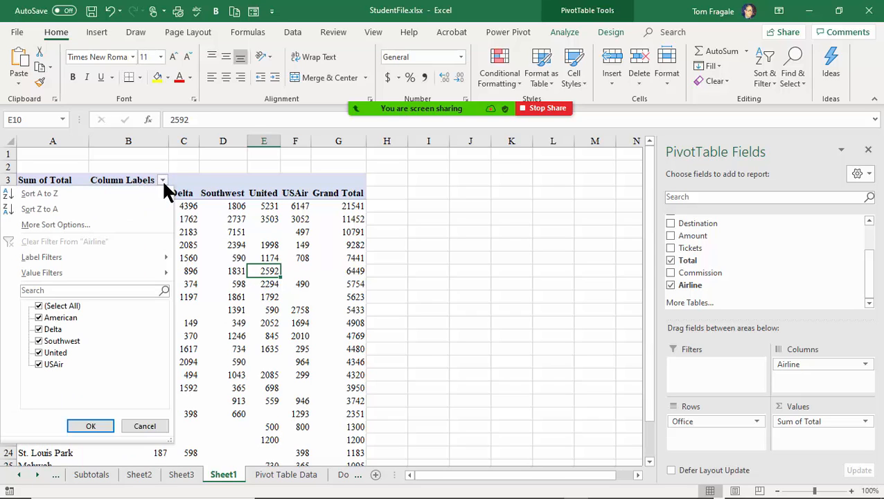
left_click(162, 180)
left_click(226, 271)
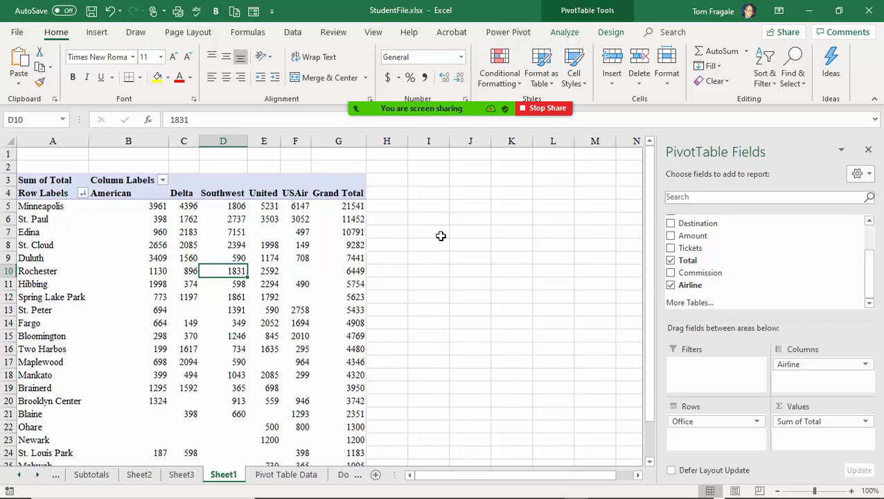
left_click(82, 194)
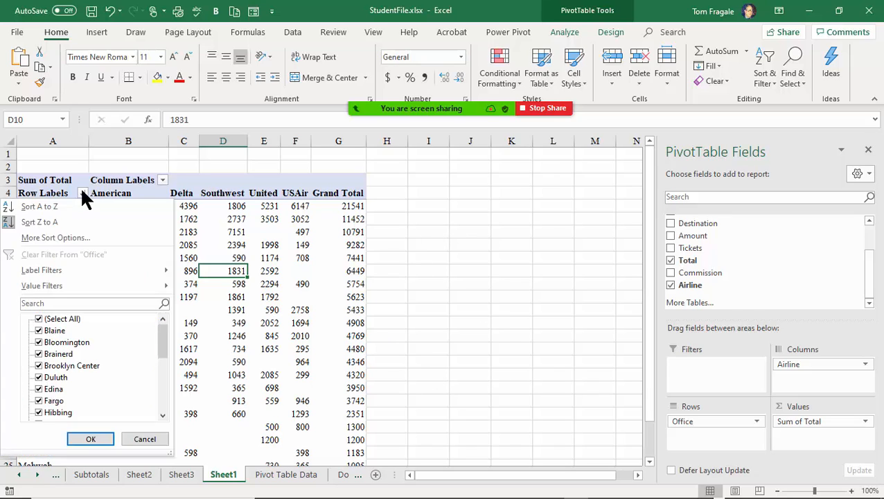
left_click(80, 186)
left_click(238, 257)
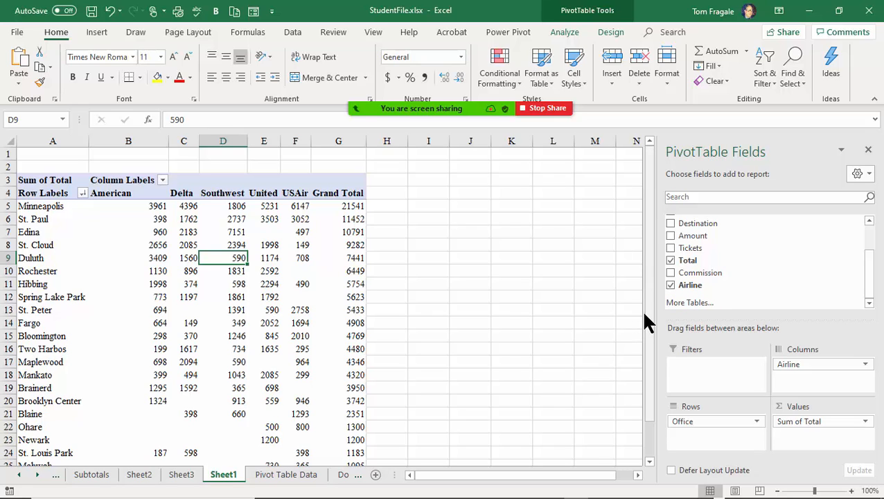
Insert slicers for the Destination and Commission fields of the PivotTable.
left_click(275, 269)
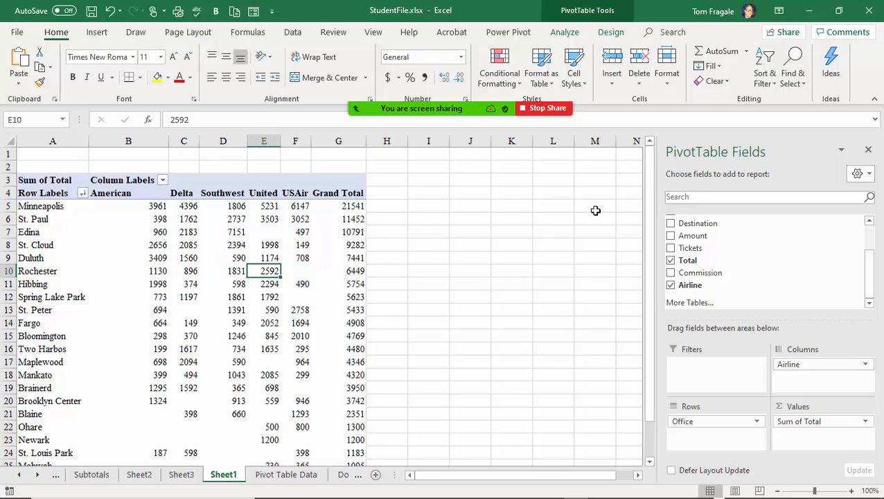
left_click(616, 34)
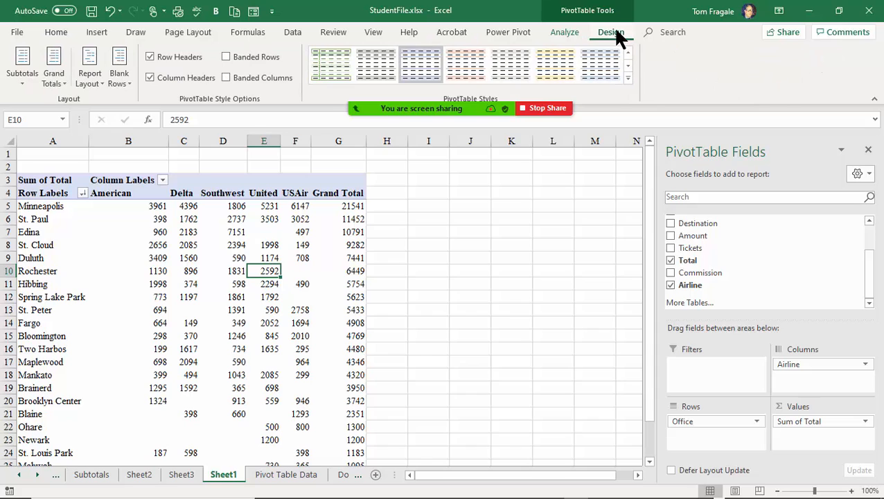
left_click(564, 34)
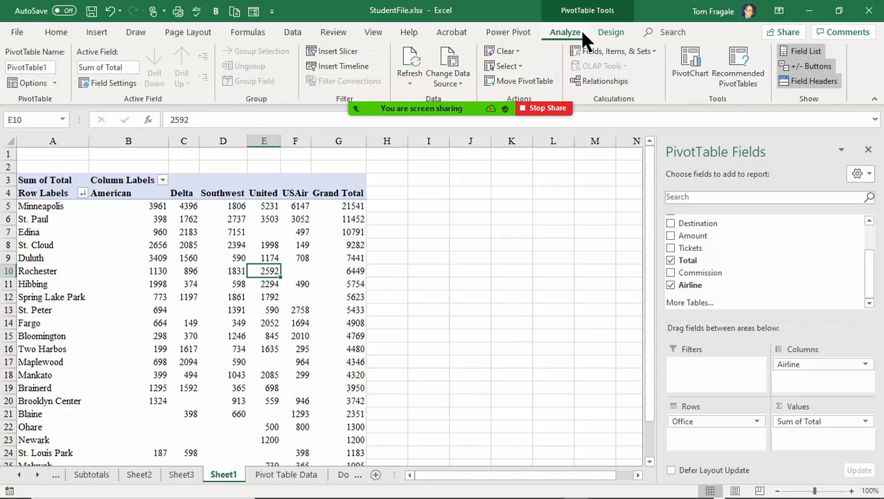
left_click(335, 50)
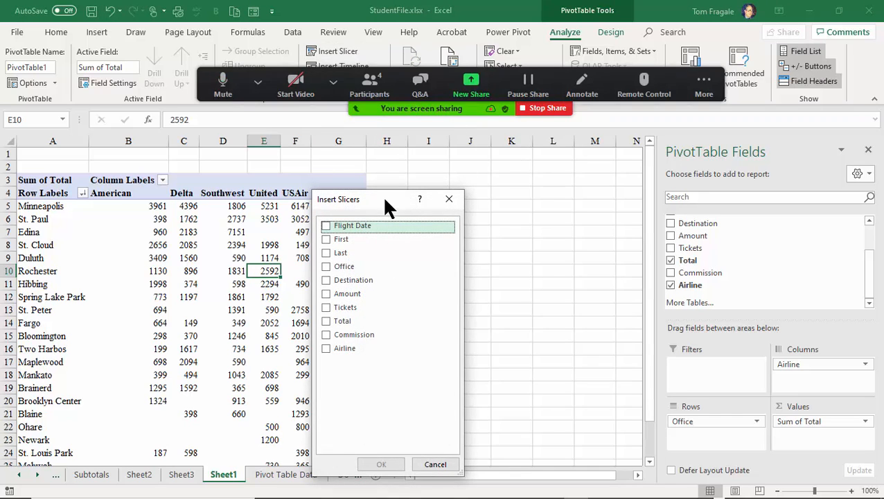
left_click_drag(384, 200, 471, 181)
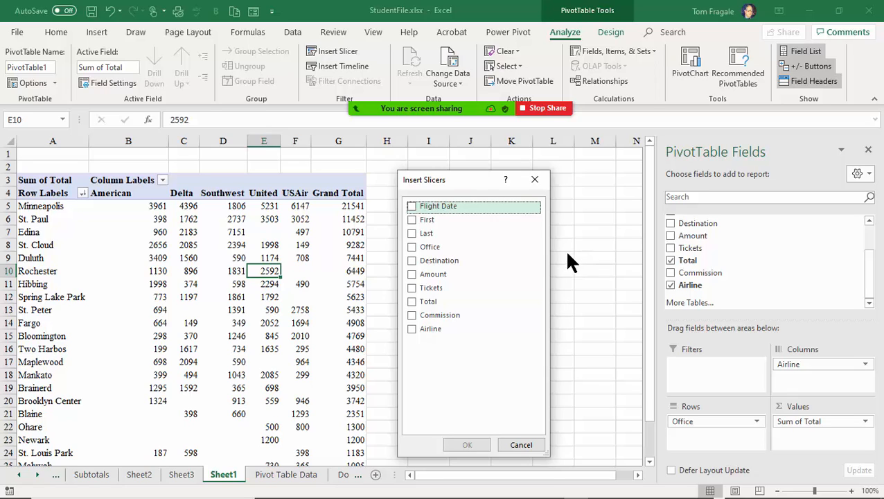
left_click(412, 262)
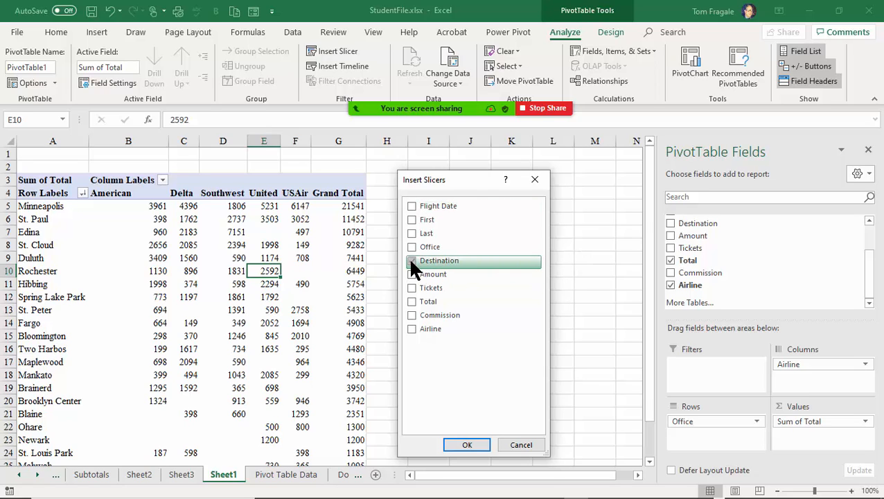
left_click(413, 315)
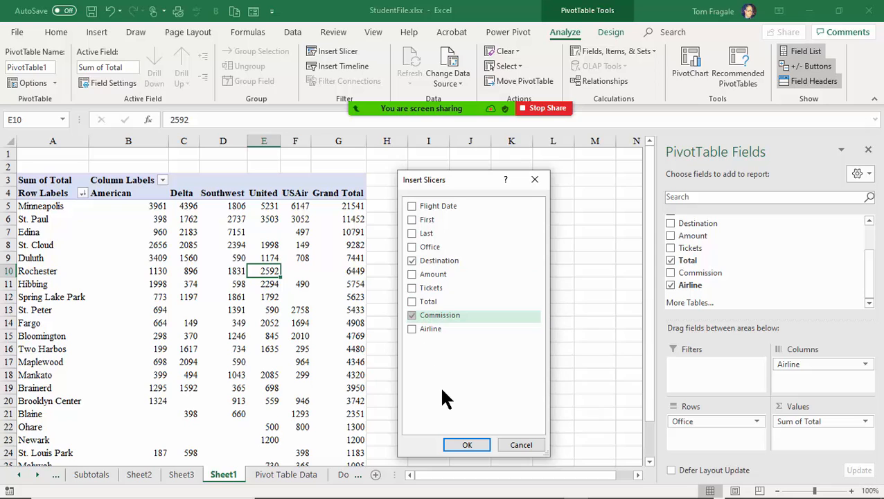
left_click(471, 443)
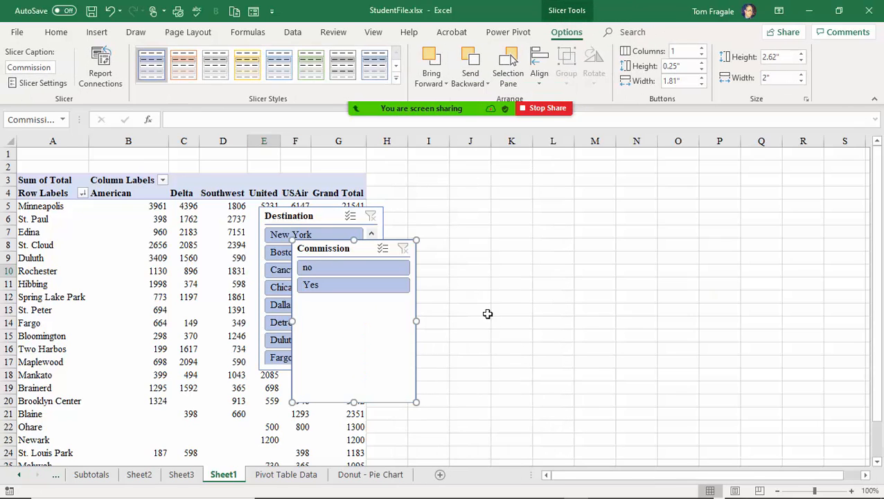
Move the Commission slicer beside the PivotTable, shorten it to its two choices, and place the Destination slicer directly beneath it.
left_click_drag(336, 250, 435, 161)
left_click_drag(455, 312, 449, 202)
left_click_drag(323, 216, 457, 215)
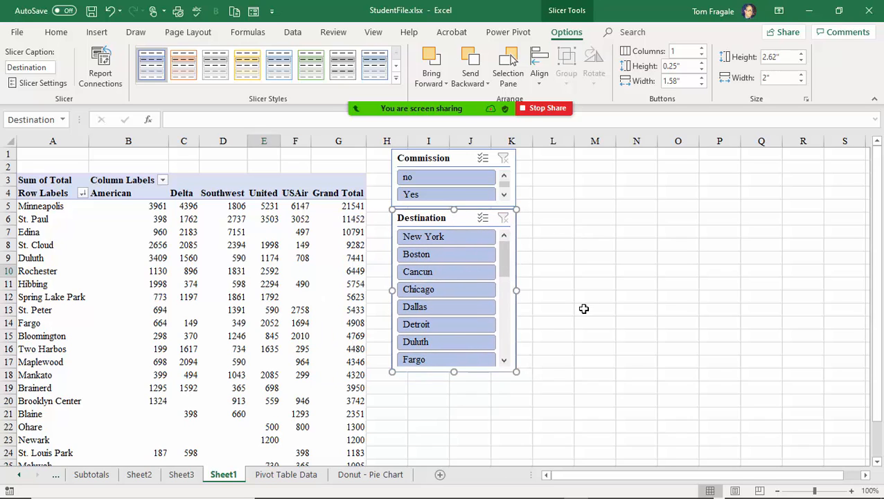
Filter the PivotTable to the Chicago destination with the slicer and locate a Chicago record on the Pivot Table Data sheet, returning to Sheet1.
left_click(443, 289)
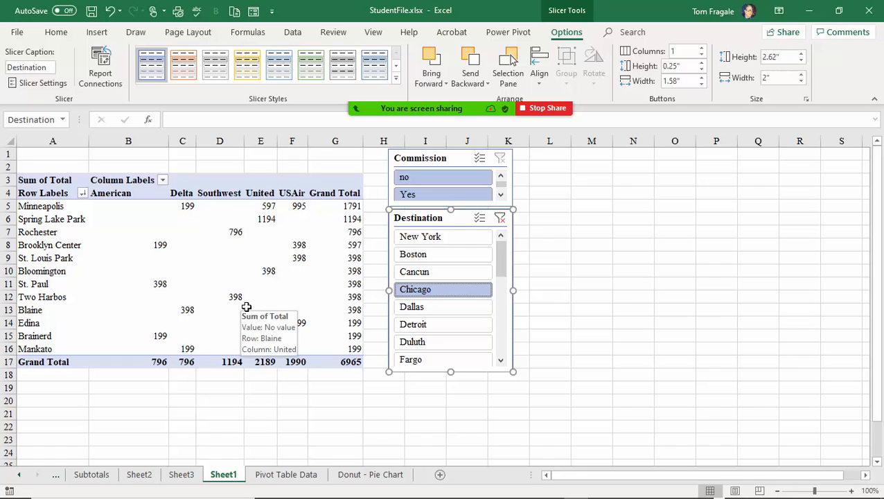
left_click(288, 476)
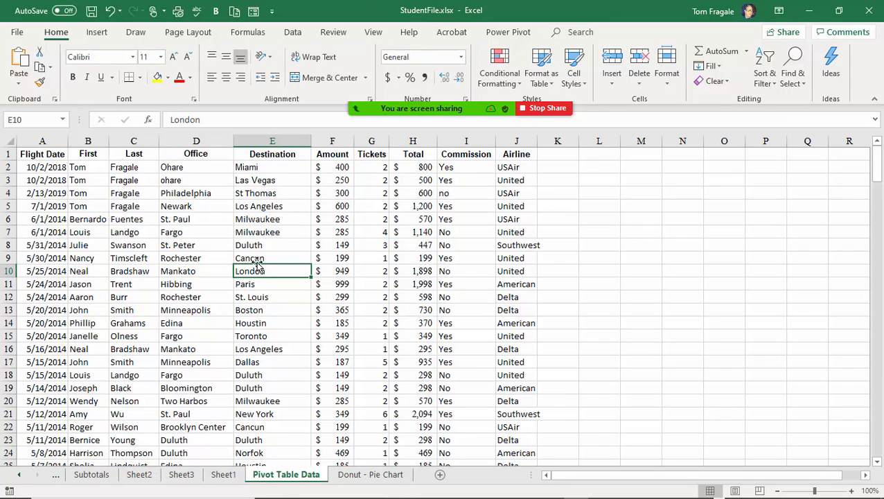
scroll(273, 323, "down", 8)
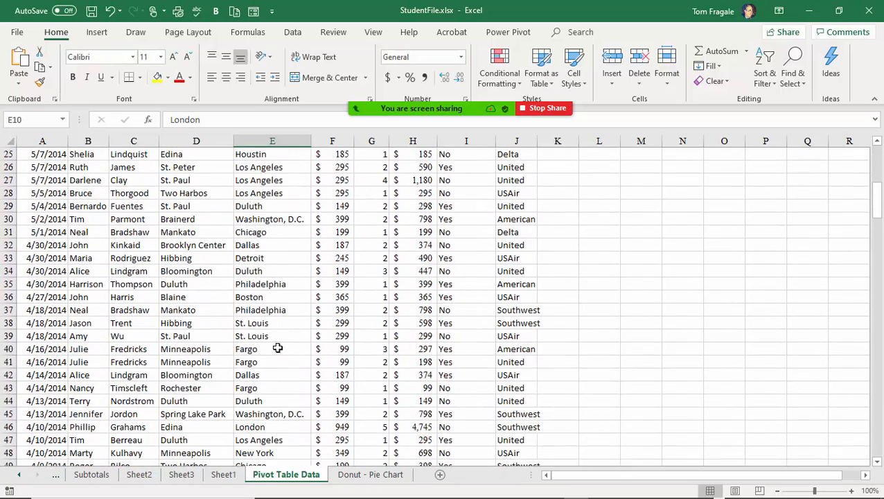
left_click(257, 220)
left_click(258, 232)
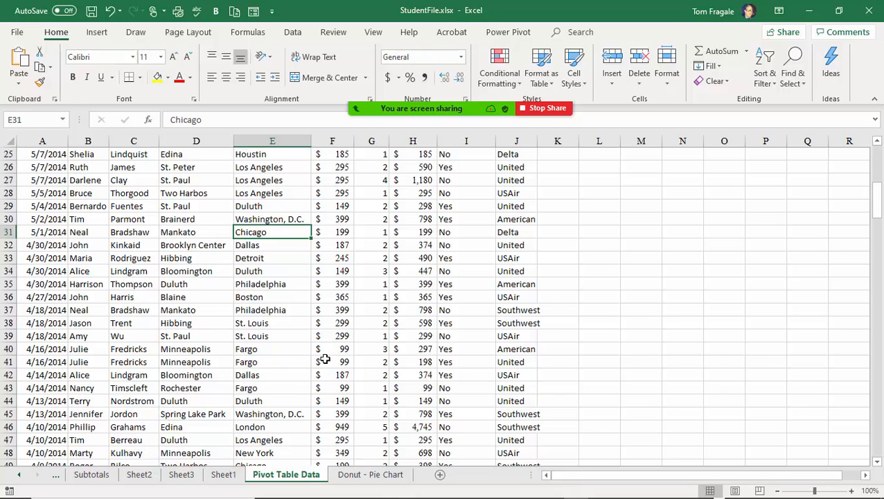
left_click(221, 477)
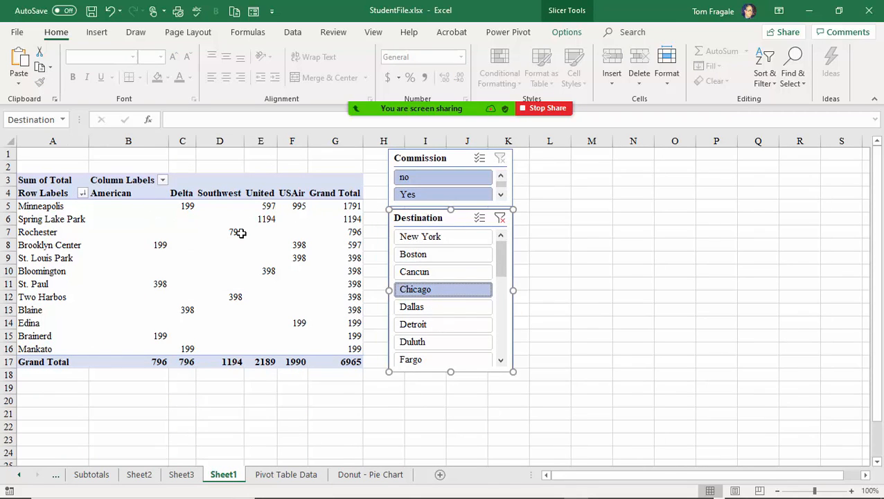
Check the Office row label options and filter the PivotTable with the slicers to destination Dallas and commission Yes.
mouse_move(270, 205)
left_click(82, 194)
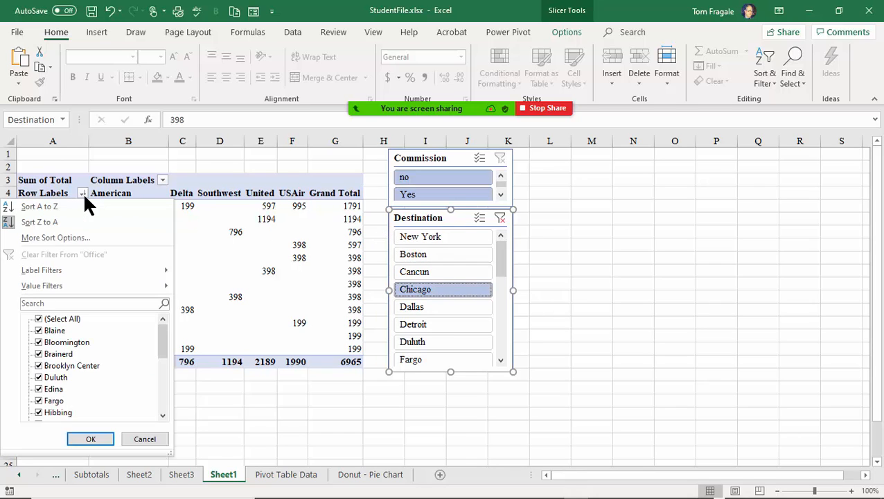
left_click(81, 192)
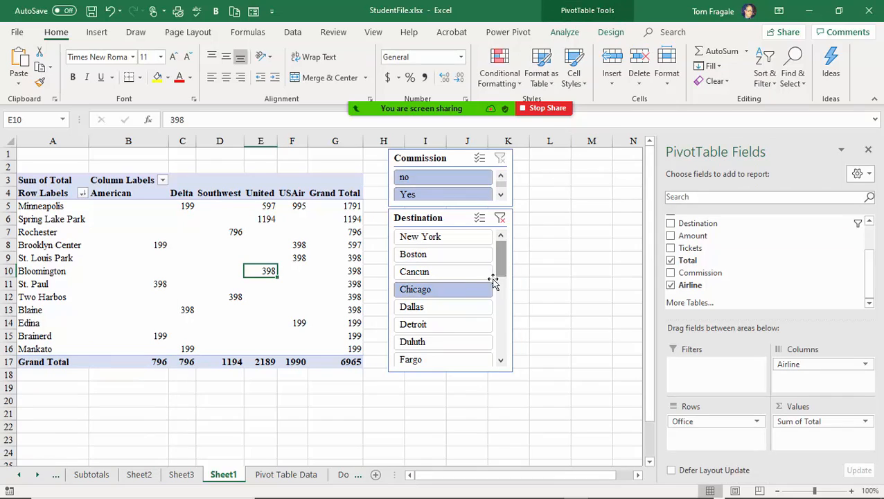
left_click(439, 310)
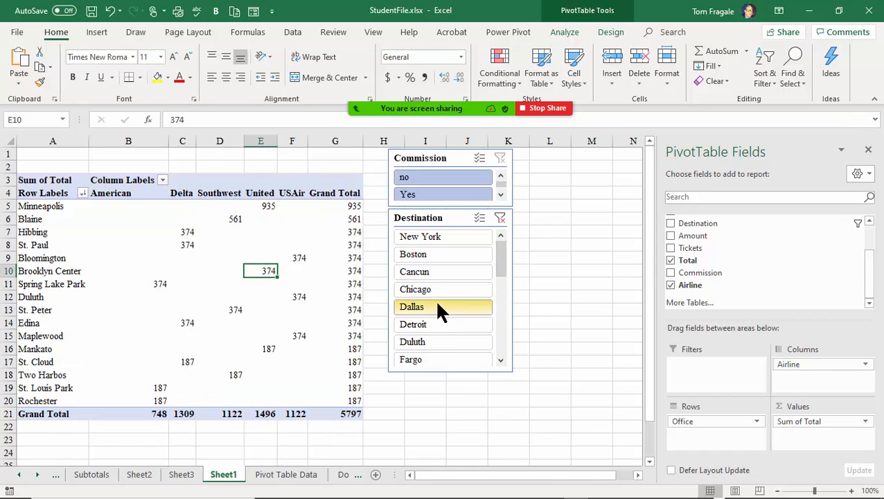
left_click(419, 194)
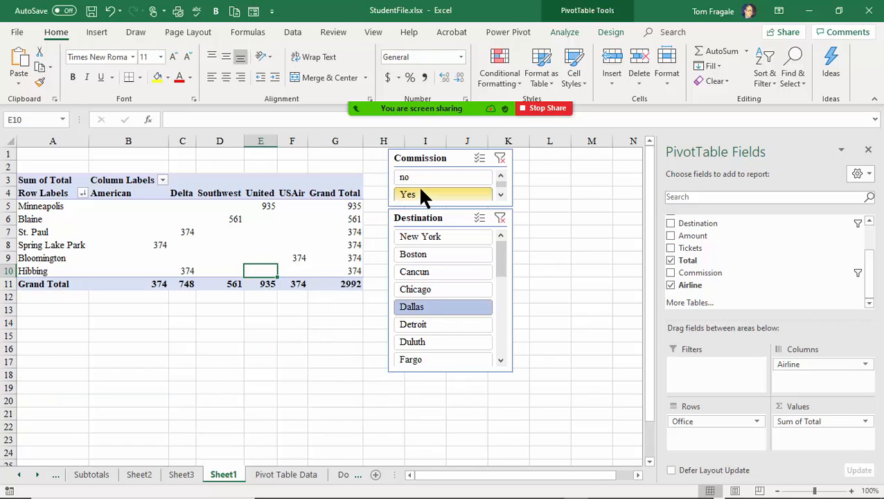
Examine the sort and filter lists of the Airline column labels and Office row labels for comparison with the slicers.
left_click(163, 180)
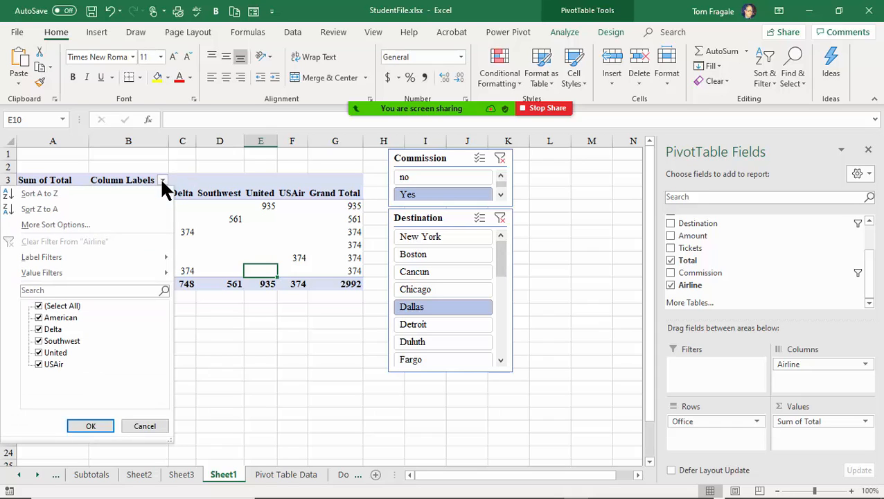
left_click(162, 181)
left_click(83, 194)
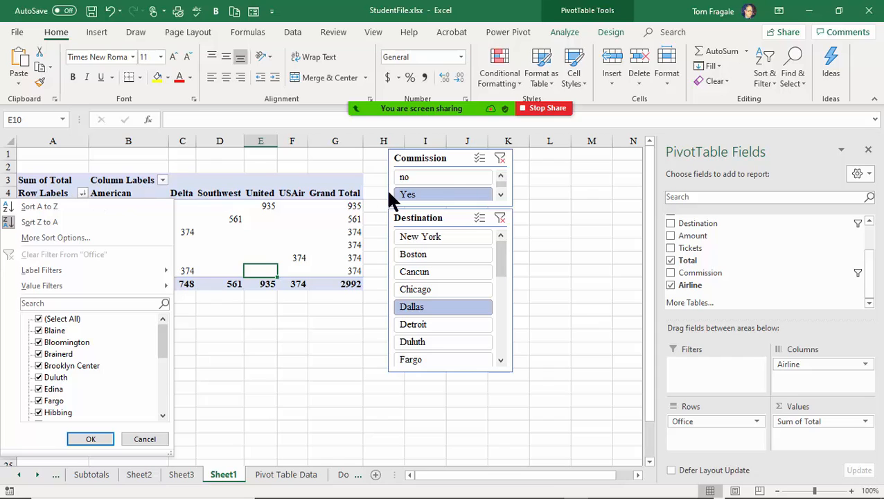
left_click(238, 221)
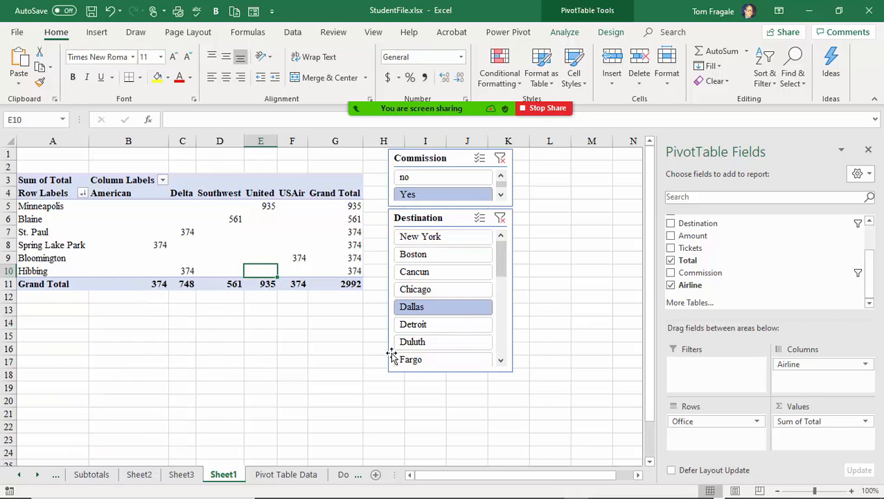
Filter the PivotTable to the destinations Chicago, Dallas and Duluth together, with the Commission slicer set to no.
left_click(441, 306)
left_click(426, 340, "ctrl")
left_click(431, 288, "ctrl")
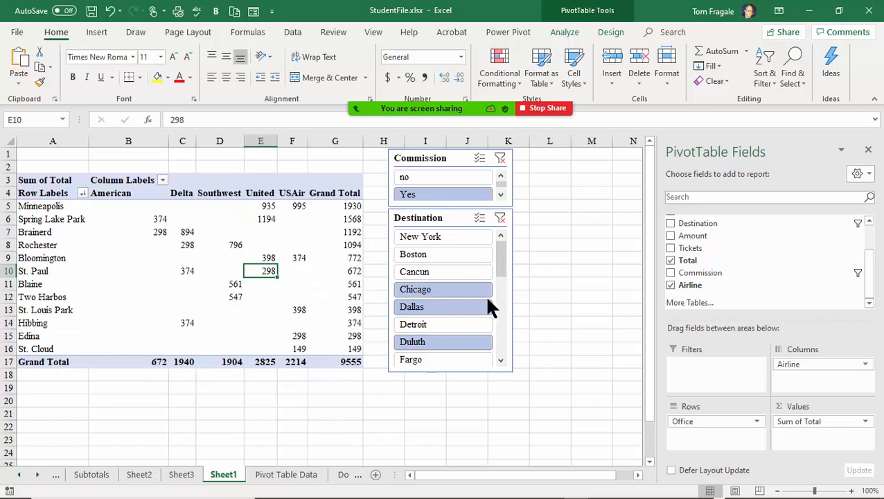
left_click(442, 176)
left_click(231, 258)
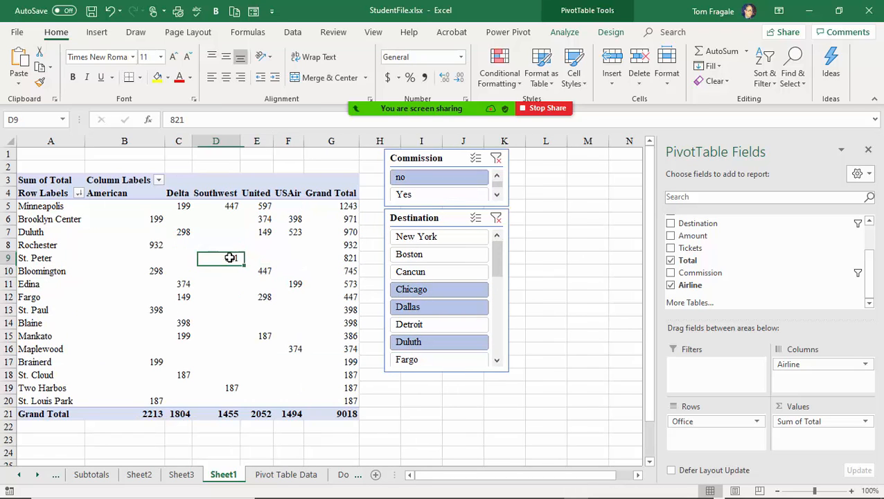
Switch the Destination slicer through the single destinations Cancun, Boston and Dallas.
left_click(411, 271)
left_click(431, 255)
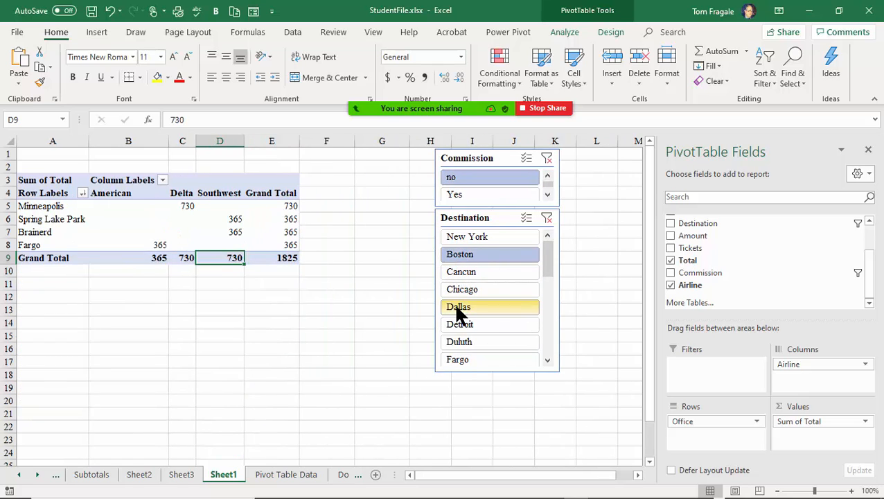
left_click(460, 306)
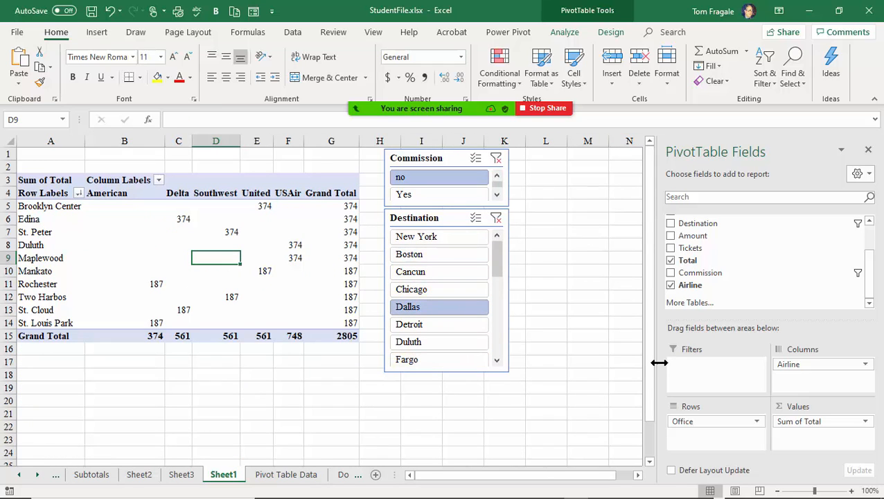
Check the Office row label options and clear the filters of both the Destination and Commission slicers.
left_click(79, 194)
left_click(79, 194)
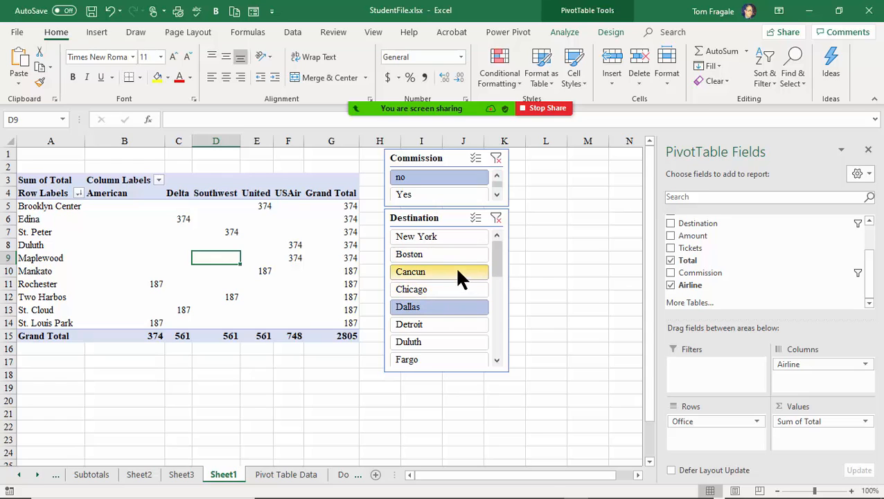
left_click(496, 219)
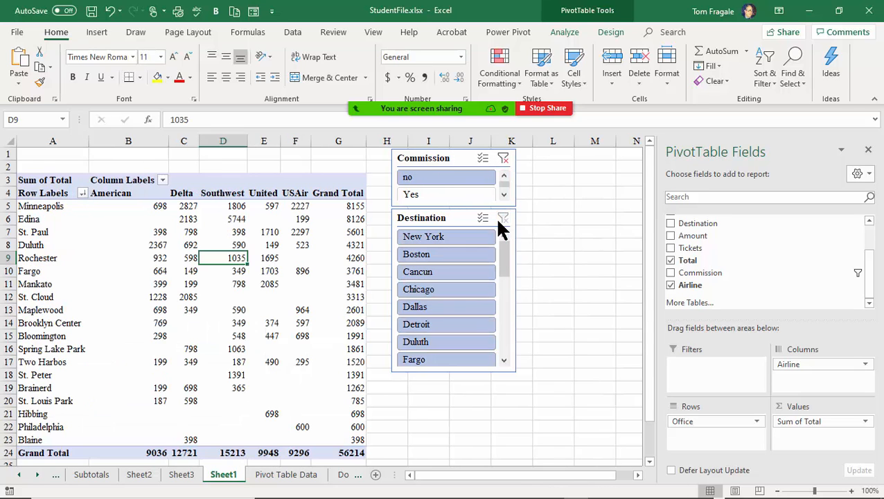
left_click(503, 158)
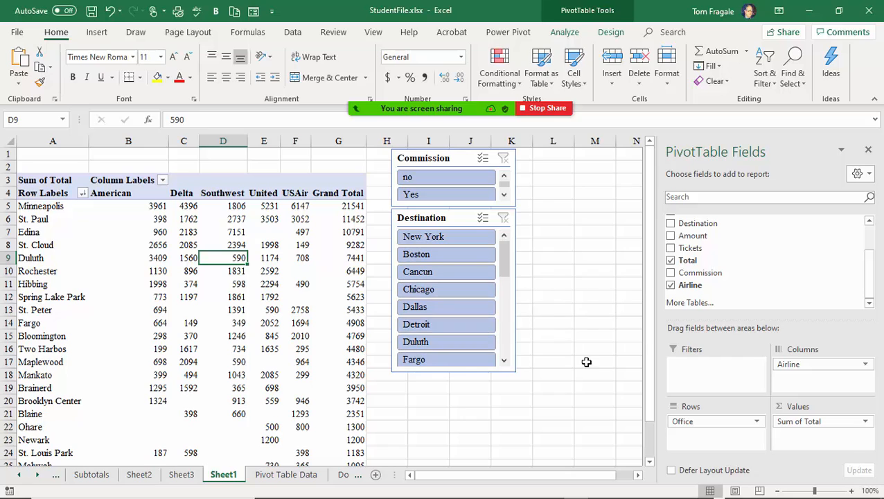
Start inserting a timeline for the PivotTable and choose the Flight Date field.
left_click(257, 291)
mouse_move(257, 292)
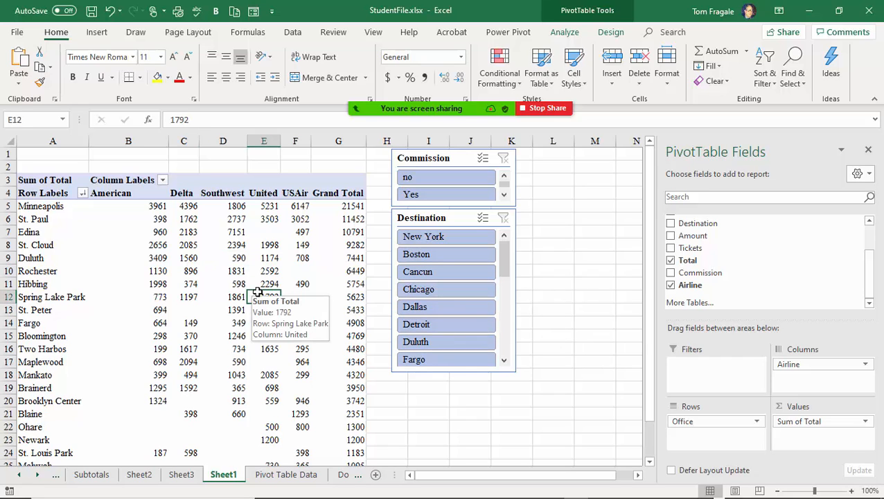
left_click(566, 38)
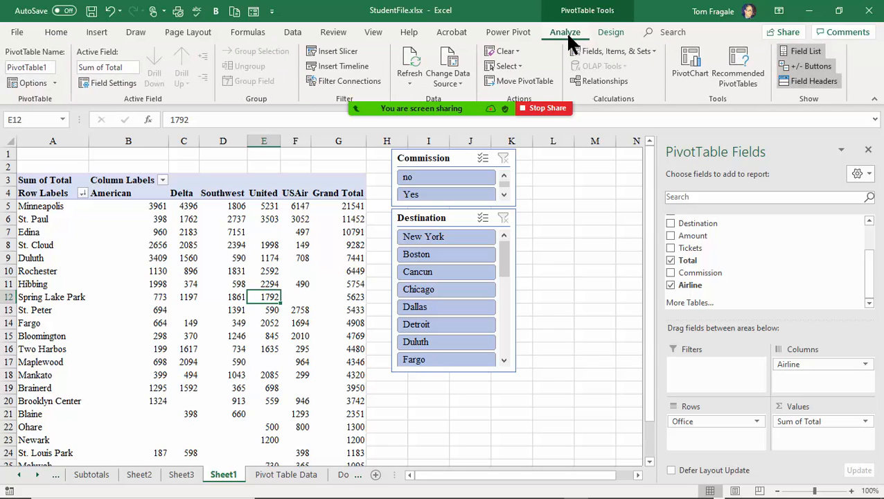
left_click(343, 66)
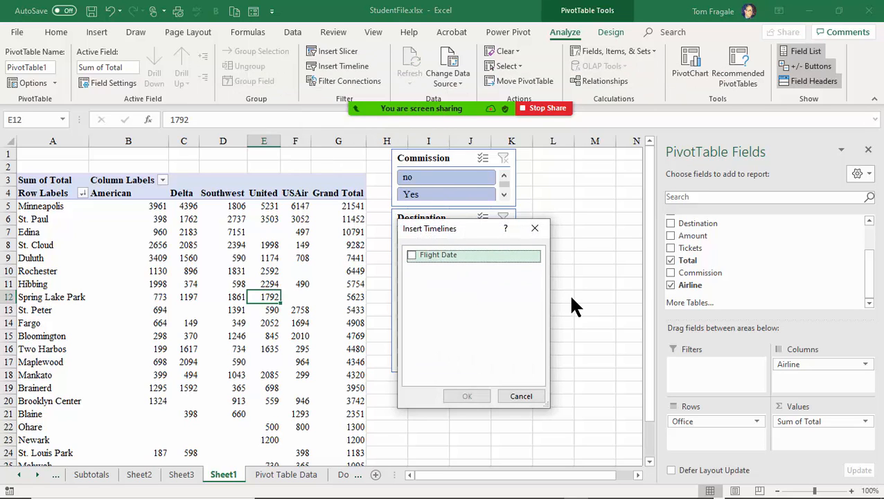
left_click(413, 258)
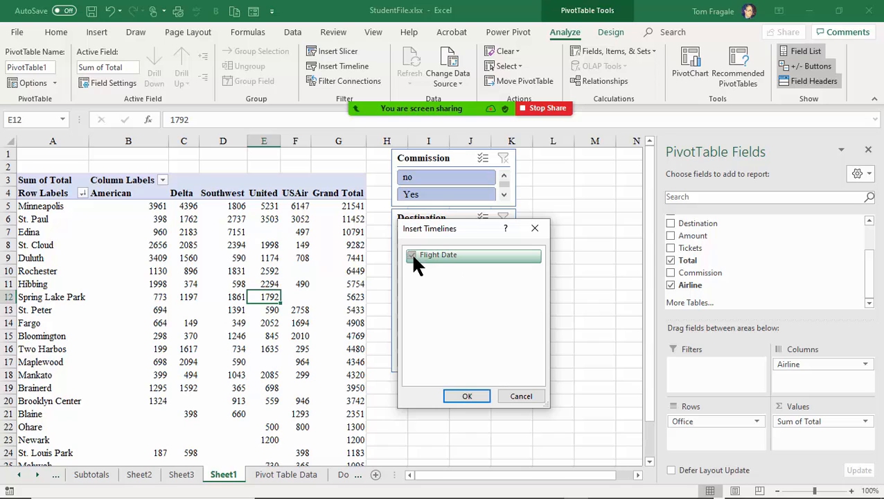
Insert a Flight Date timeline, placed just below the Destination slicer, and set its time level to years.
left_click(456, 395)
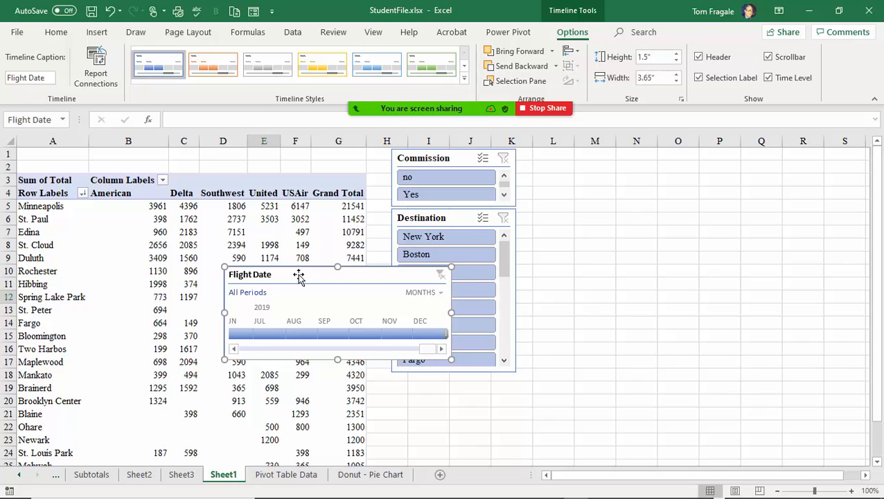
left_click_drag(303, 275, 466, 384)
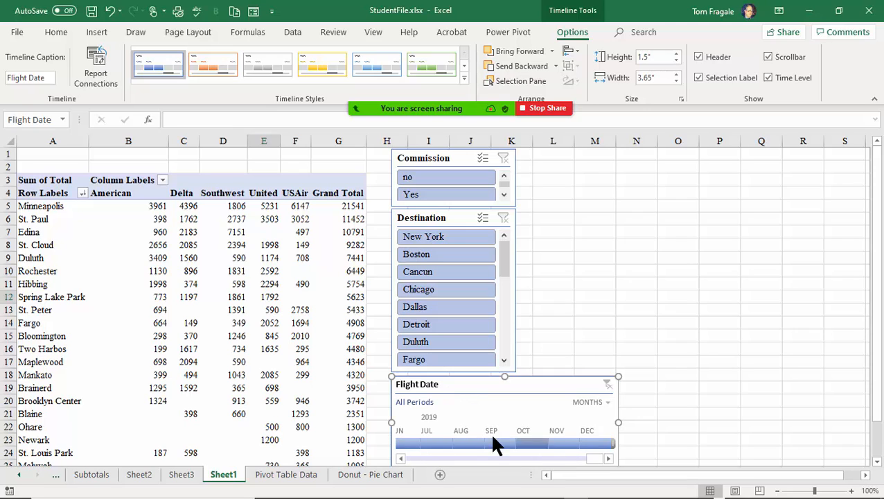
left_click(589, 403)
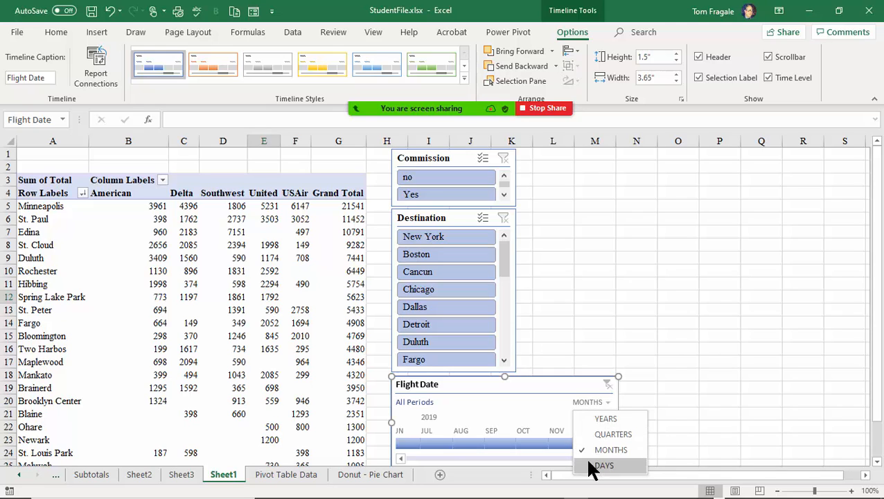
left_click(601, 420)
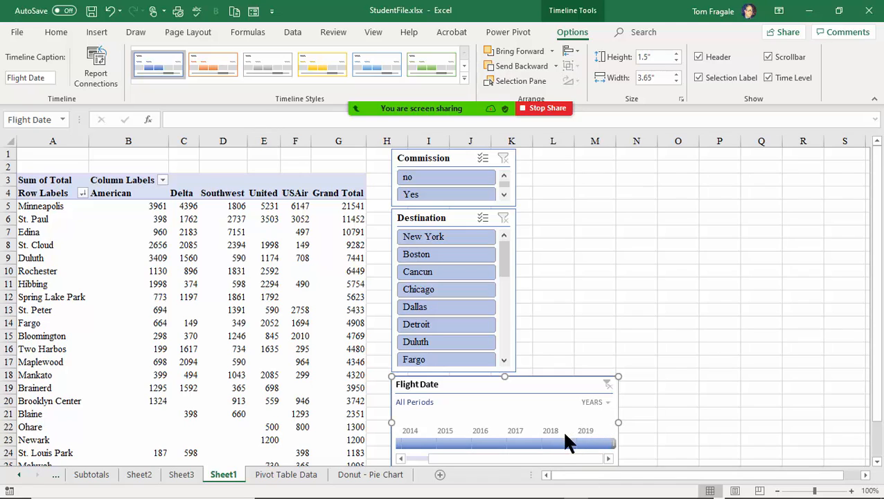
Filter the Flight Date timeline to 2013, and extend the selected range through 2015.
left_click_drag(585, 465, 425, 449)
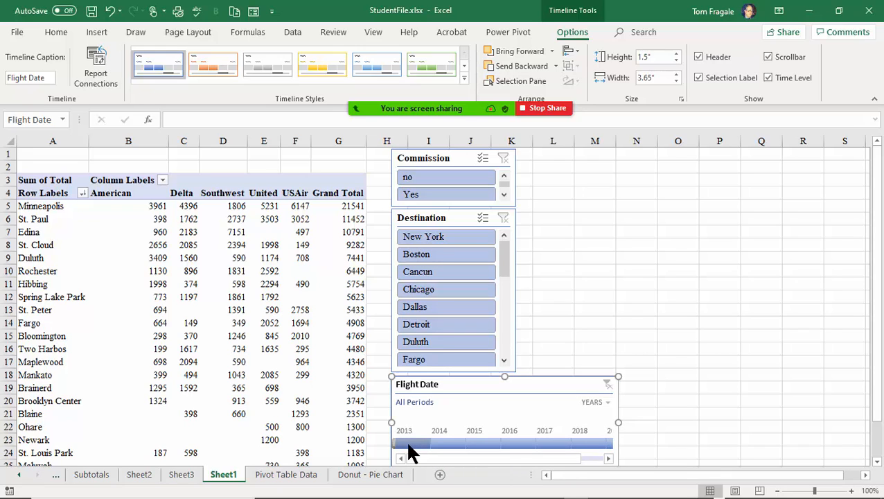
left_click(409, 445)
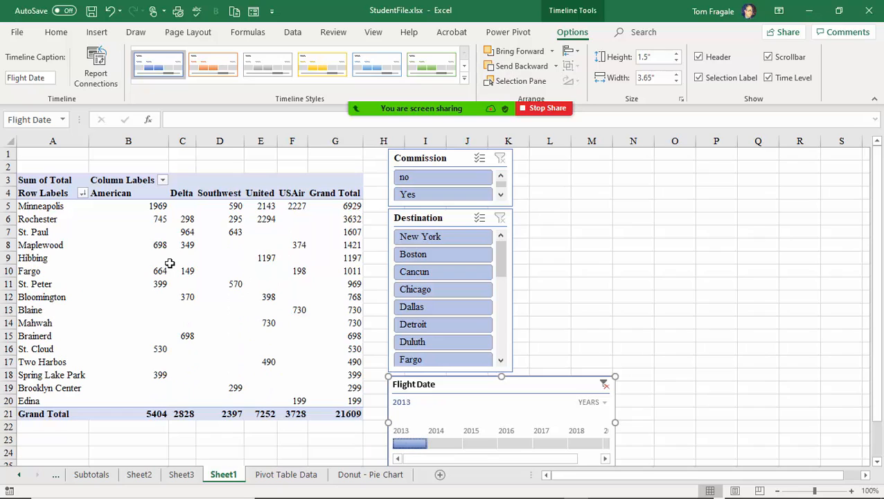
mouse_move(169, 257)
left_click_drag(430, 444, 487, 447)
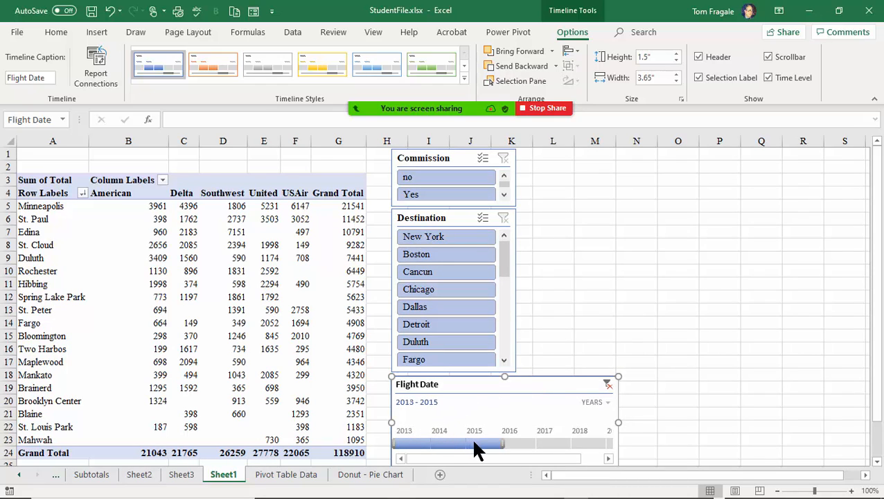
Filter the pivot table to the Dallas destination and to Yes for commission.
left_click(435, 306)
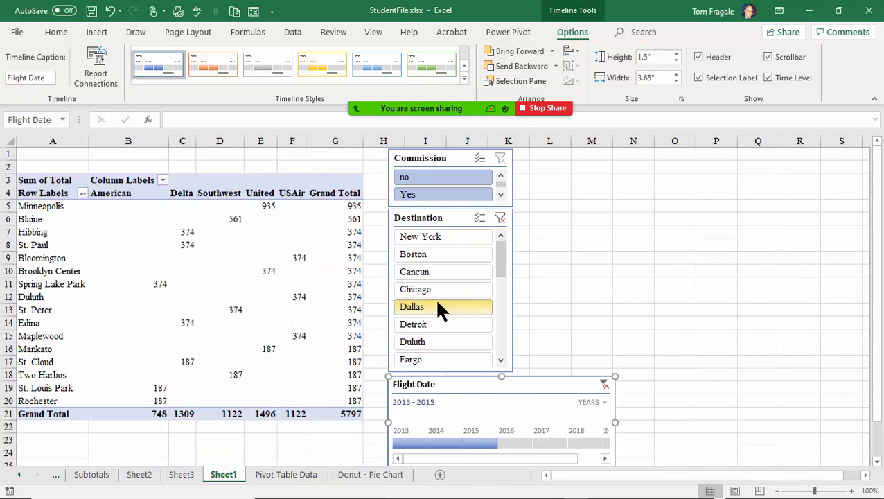
left_click(428, 195)
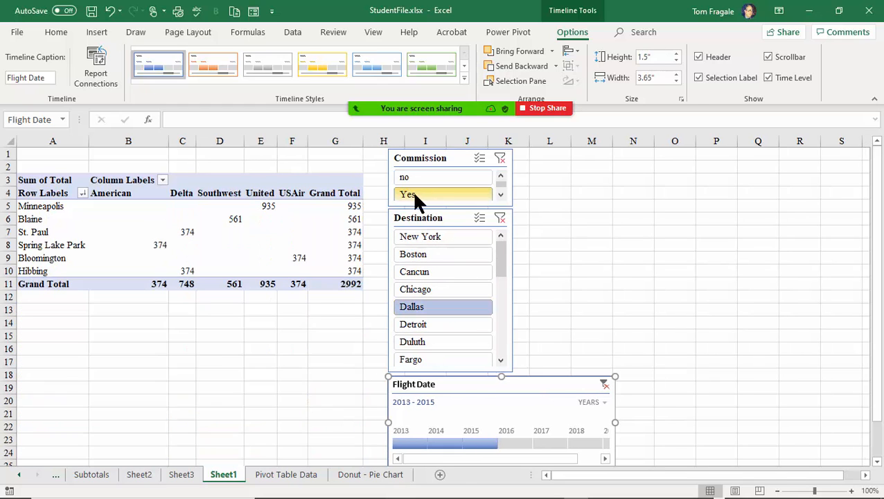
Examine the sorting and filtering choices for the row labels and the sort options for the Grand Total values.
left_click(83, 194)
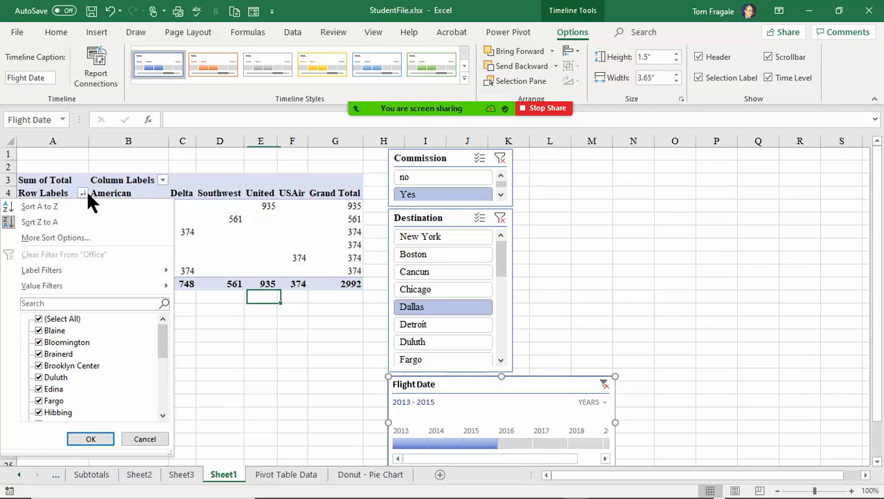
left_click(205, 235)
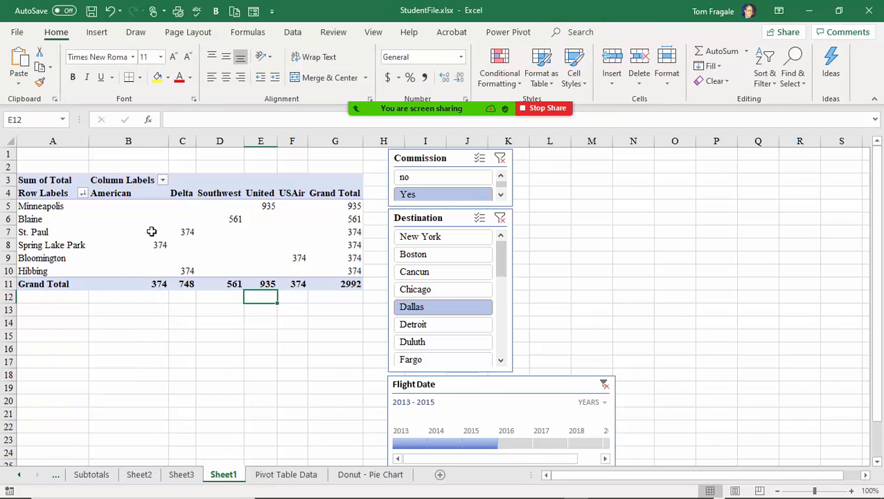
left_click(83, 193)
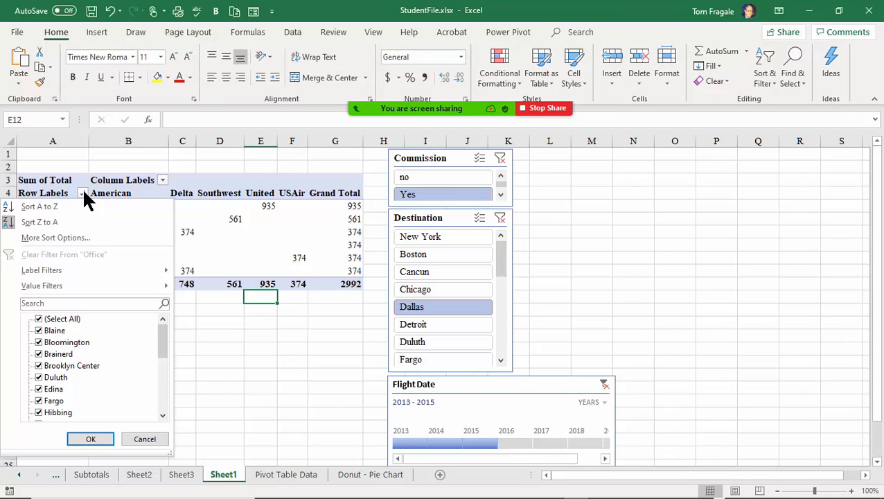
left_click(208, 228)
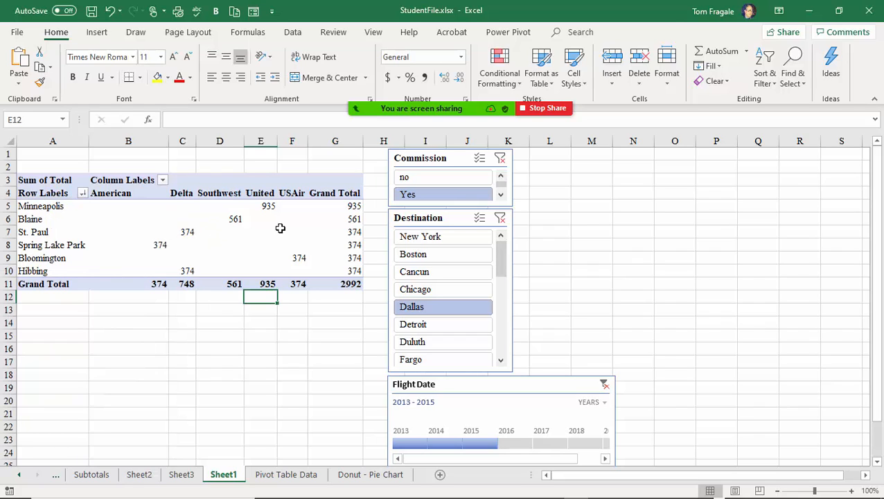
left_click(83, 192)
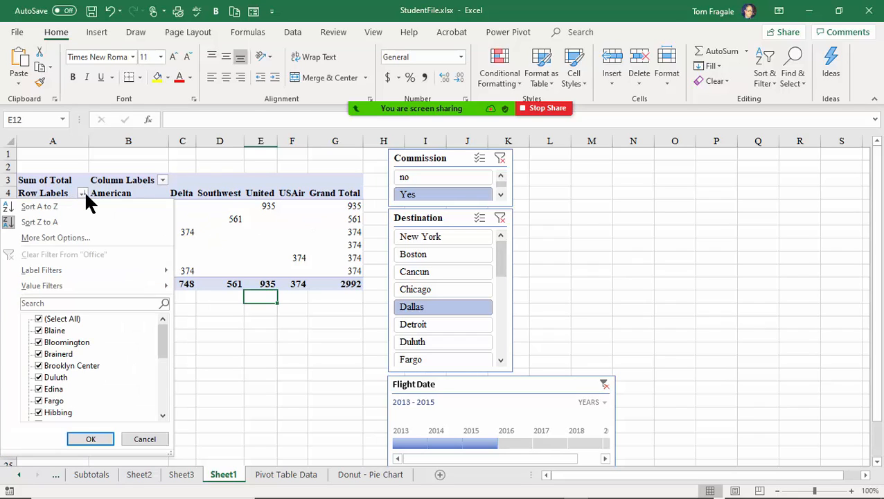
left_click(83, 192)
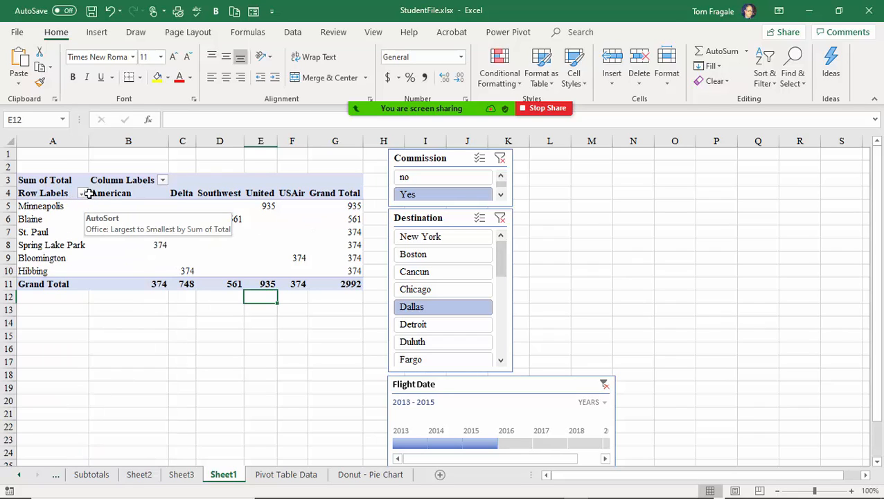
right_click(337, 219)
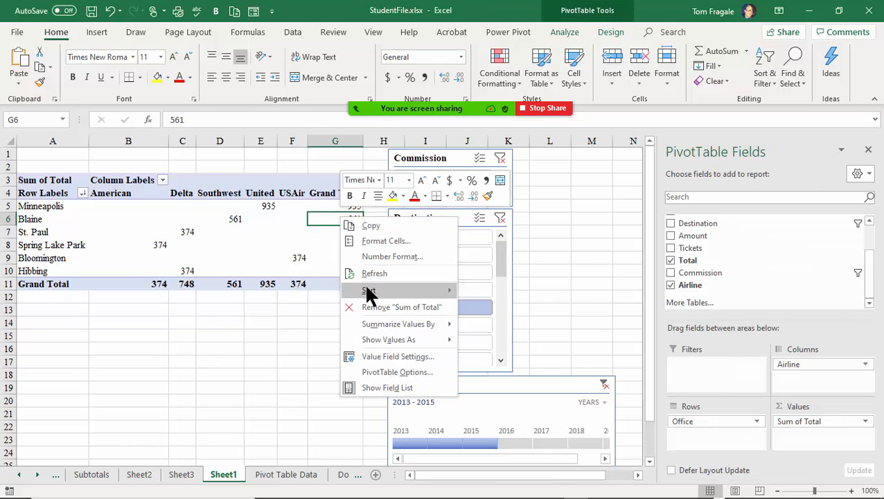
mouse_move(370, 295)
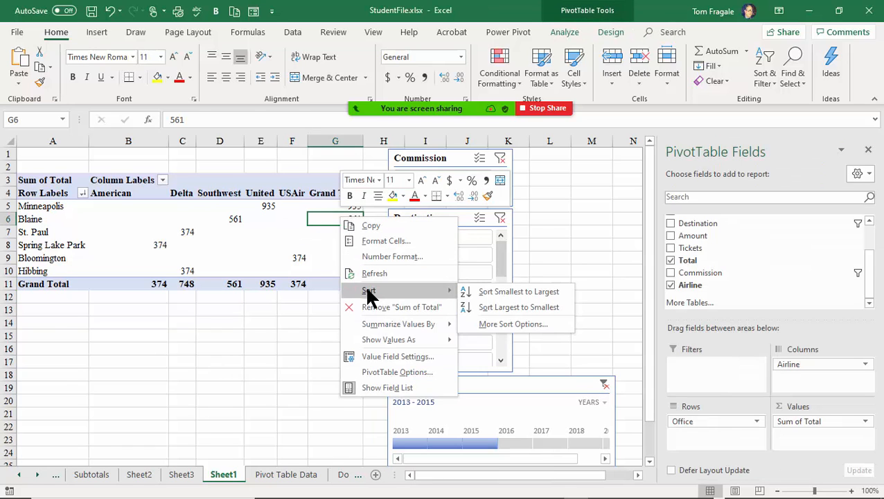
left_click(294, 233)
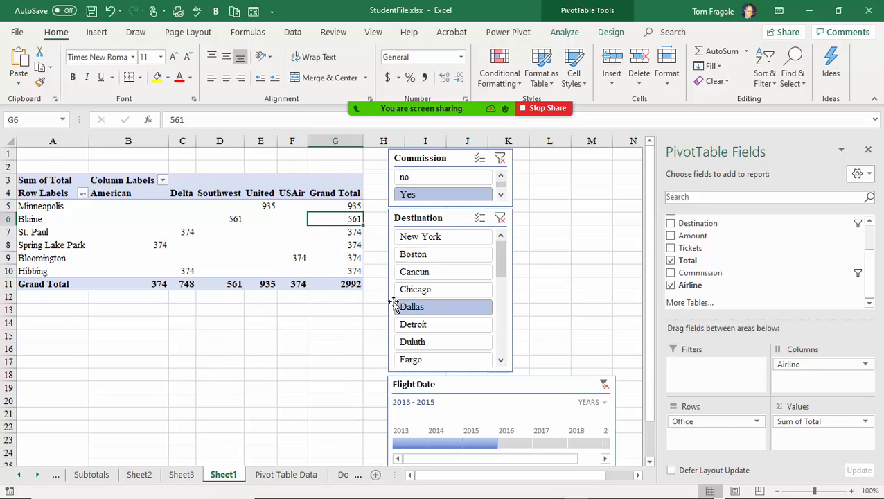
Clear the filters from the Commission slicer, the Destination slicer and the Flight Date timeline.
left_click(500, 159)
left_click(501, 219)
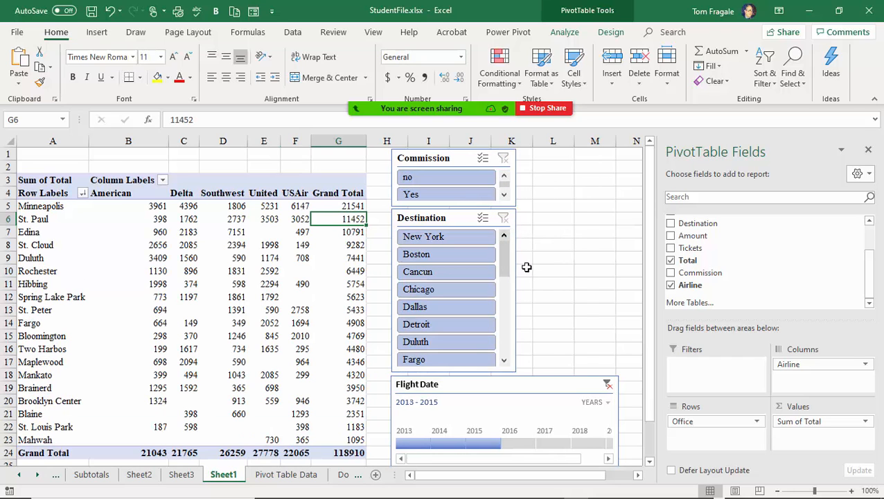
left_click(607, 384)
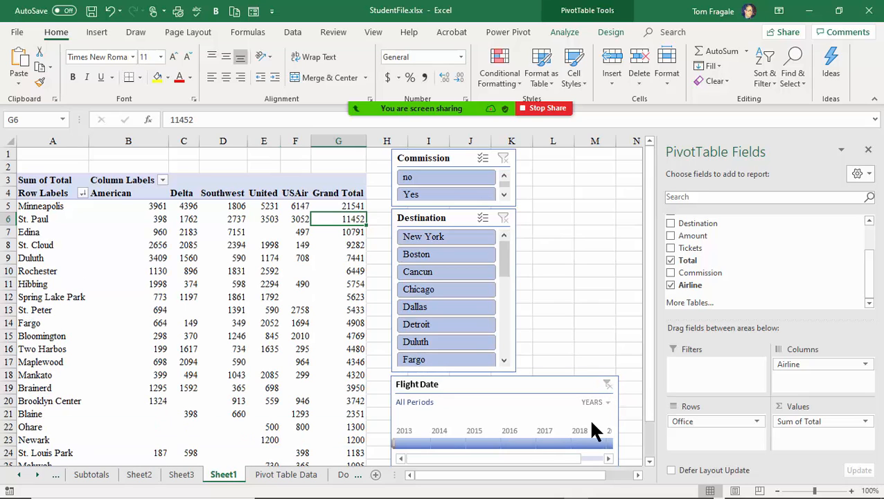
Switch to the dashboards presentation in PowerPoint and view slides 22 and 23 on building pivot tables and PivotCharts.
mouse_move(581, 496)
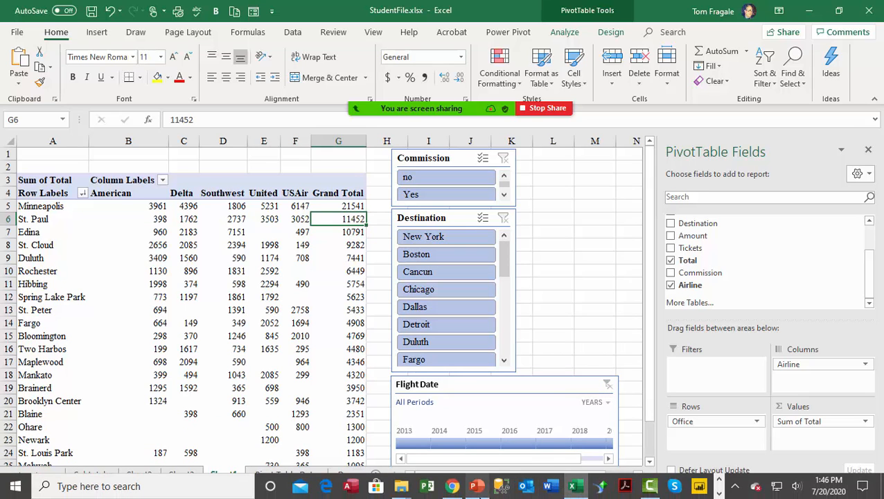
mouse_move(478, 489)
left_click(477, 426)
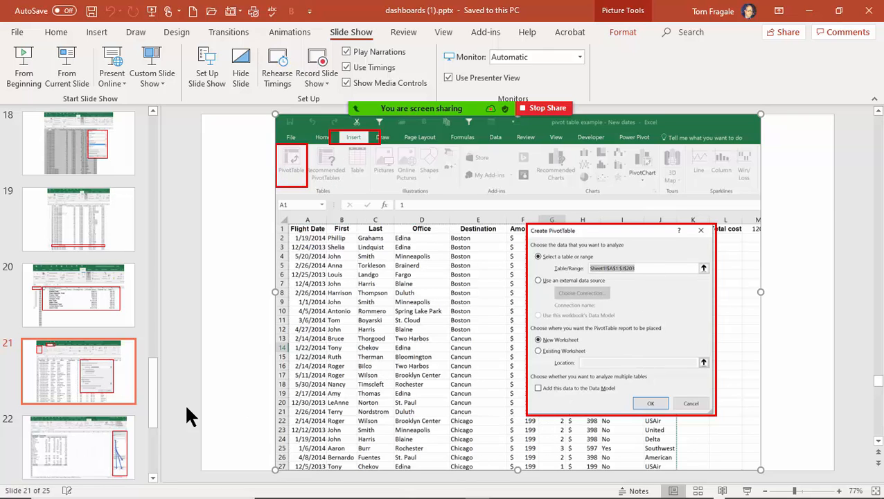
left_click(95, 450)
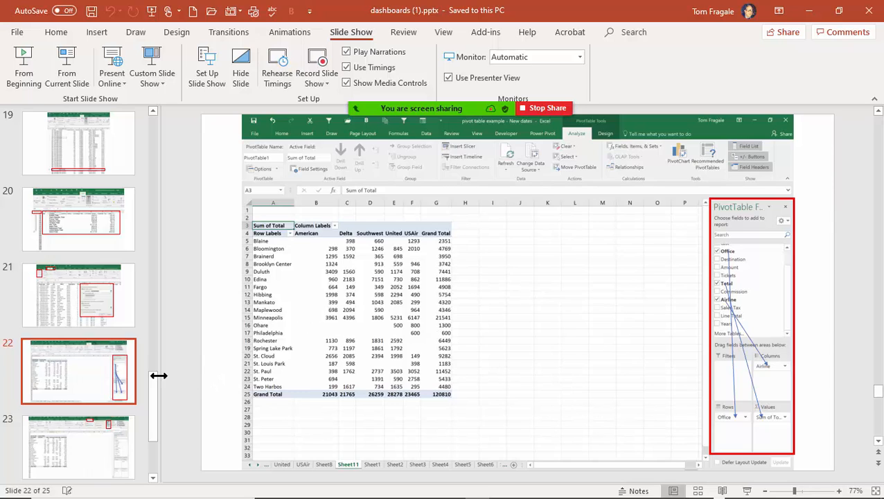
left_click(97, 447)
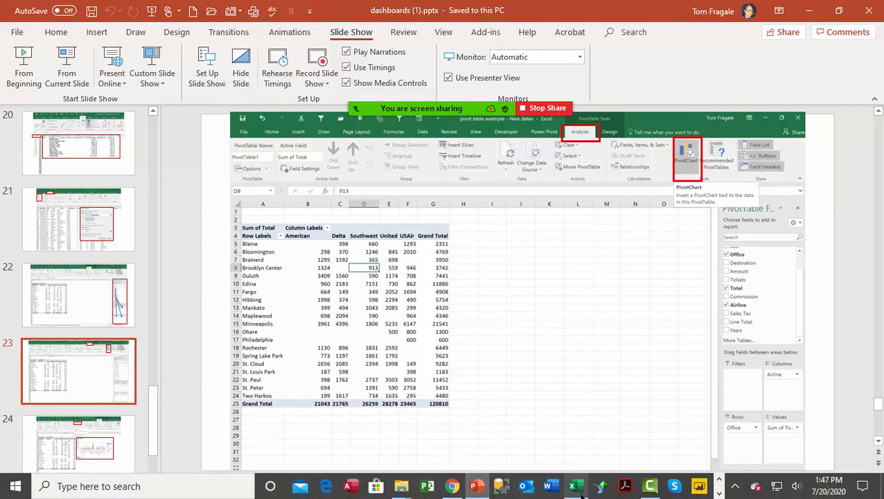
Return to the StudentFile workbook in Excel and insert a column PivotChart based on the pivot table.
left_click(575, 486)
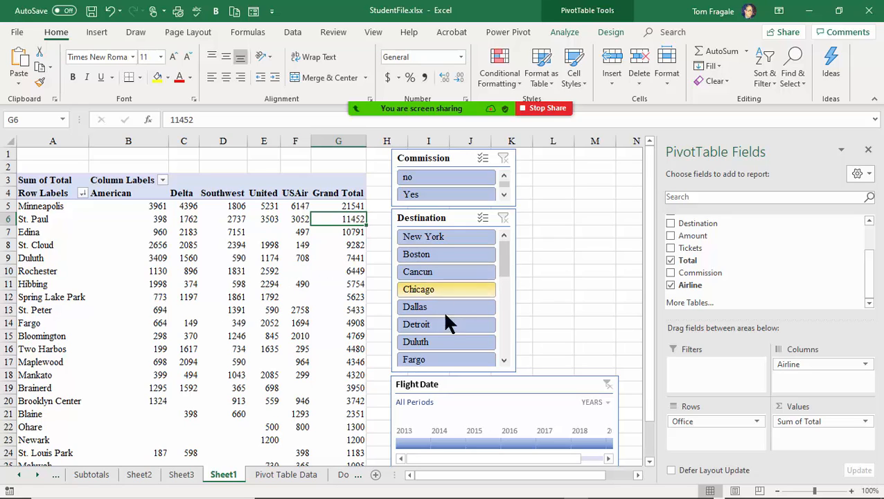
left_click(230, 309)
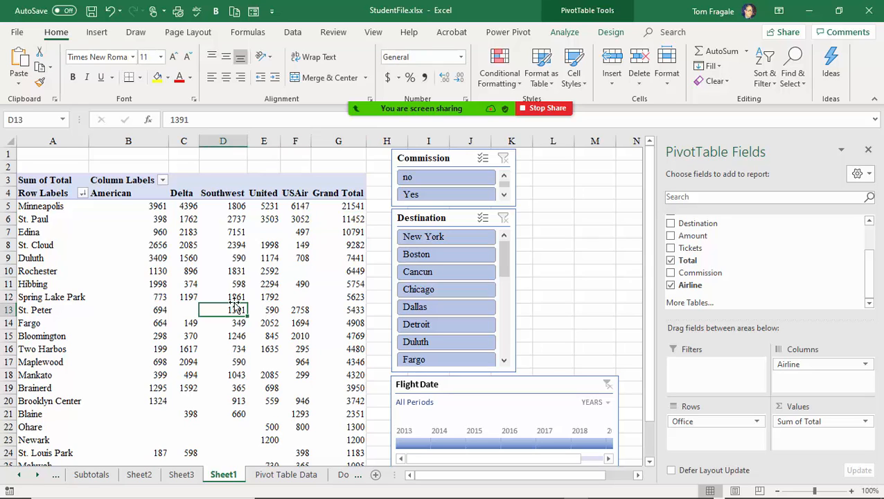
left_click(554, 32)
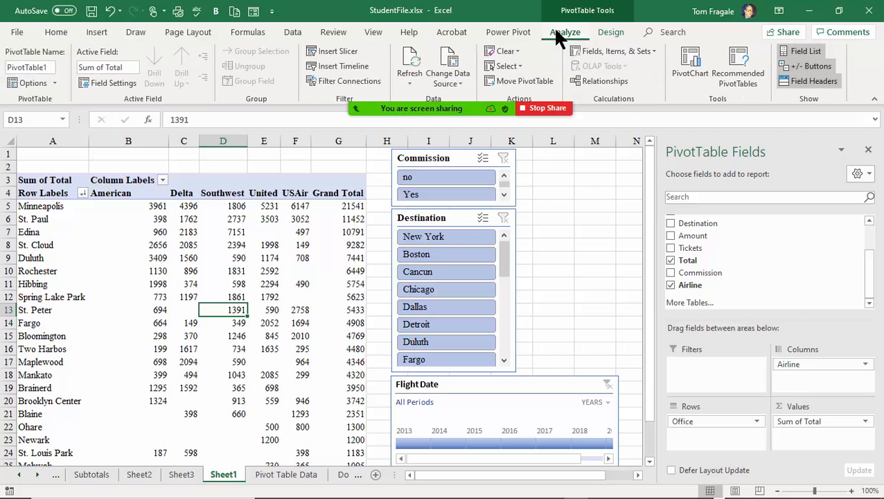
left_click(683, 73)
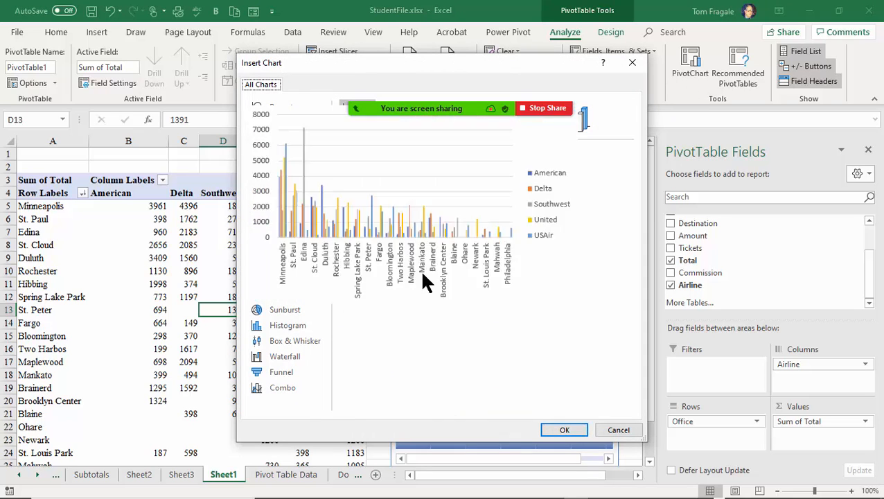
left_click(554, 428)
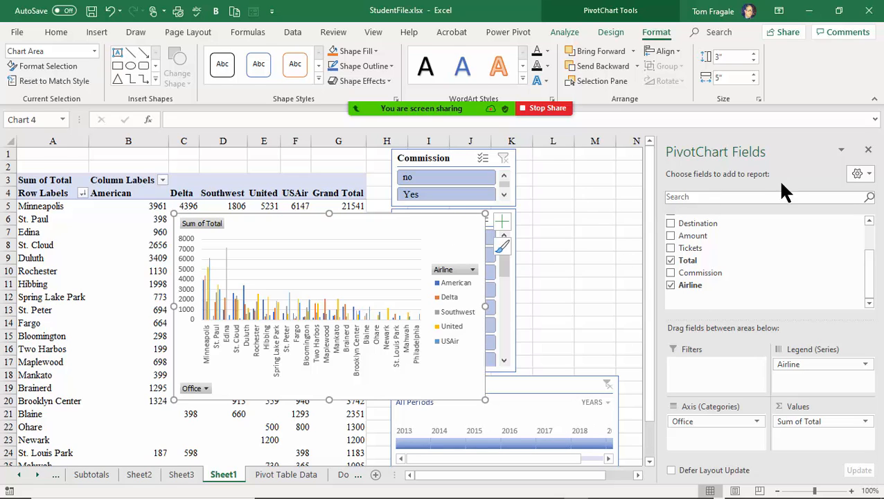
Close the PivotChart field list and move the chart into the empty cells beside the slicers, starting around column L.
left_click(868, 152)
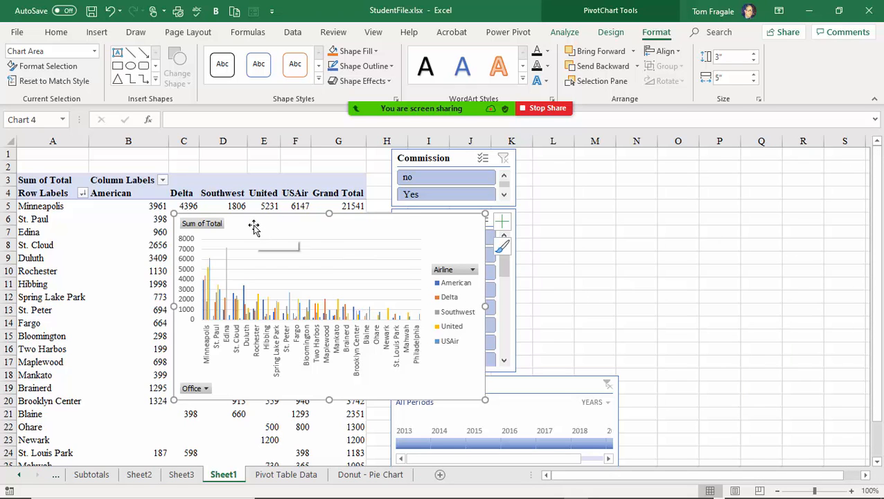
left_click_drag(255, 228, 608, 179)
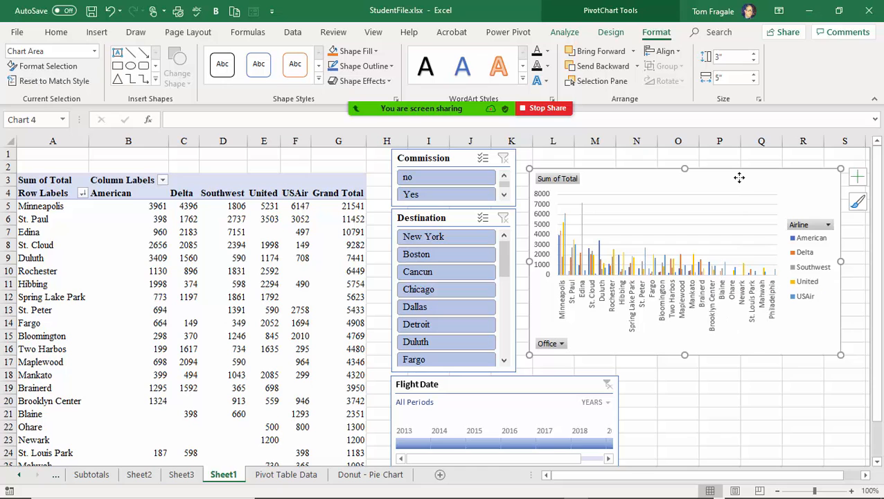
Review the PivotChart's formatting and design options and the filter choices of its Office and Airline field buttons.
left_click(611, 31)
left_click(656, 32)
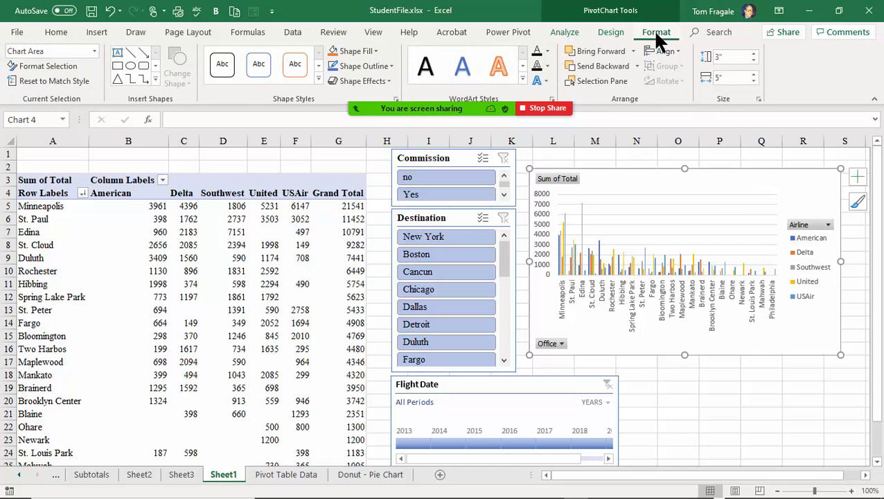
left_click(612, 32)
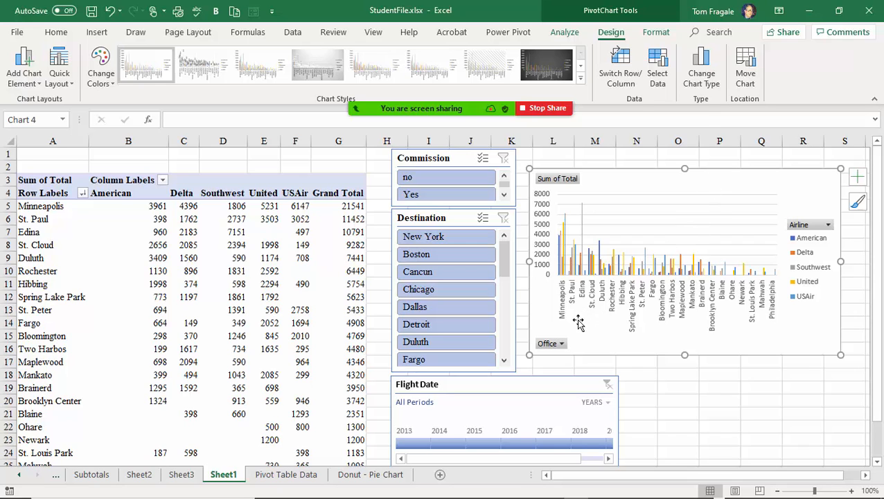
left_click(562, 344)
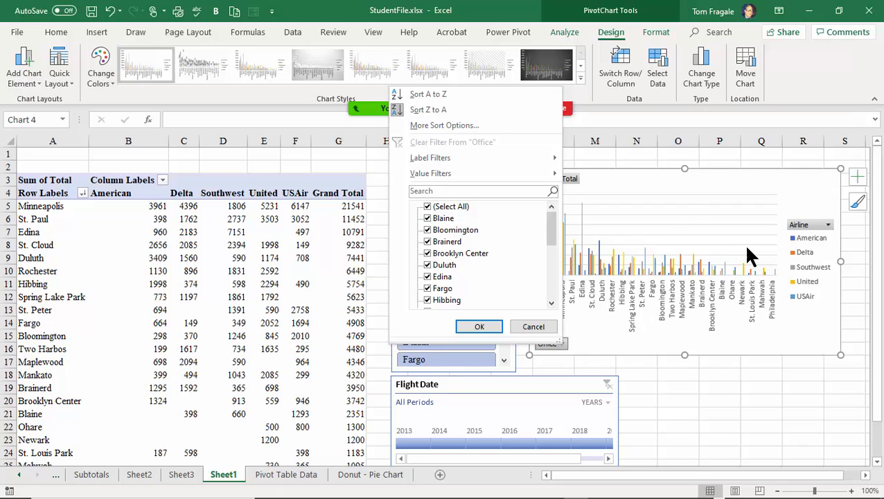
left_click(828, 226)
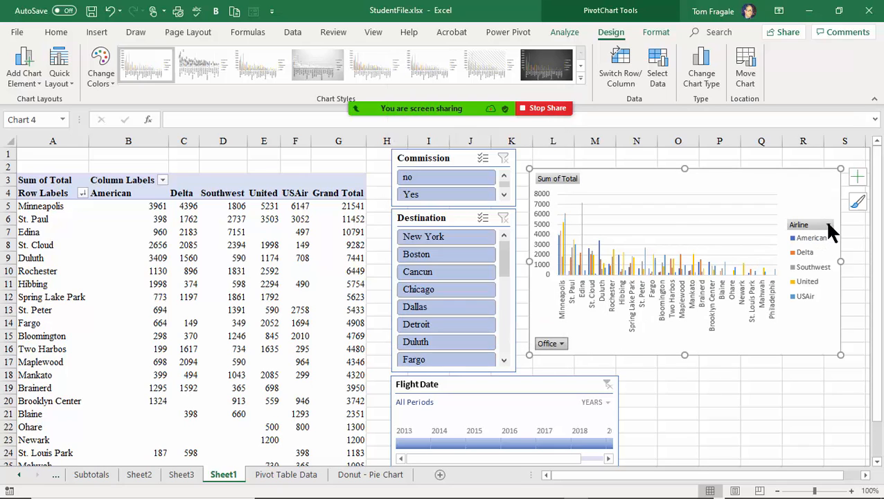
left_click(829, 226)
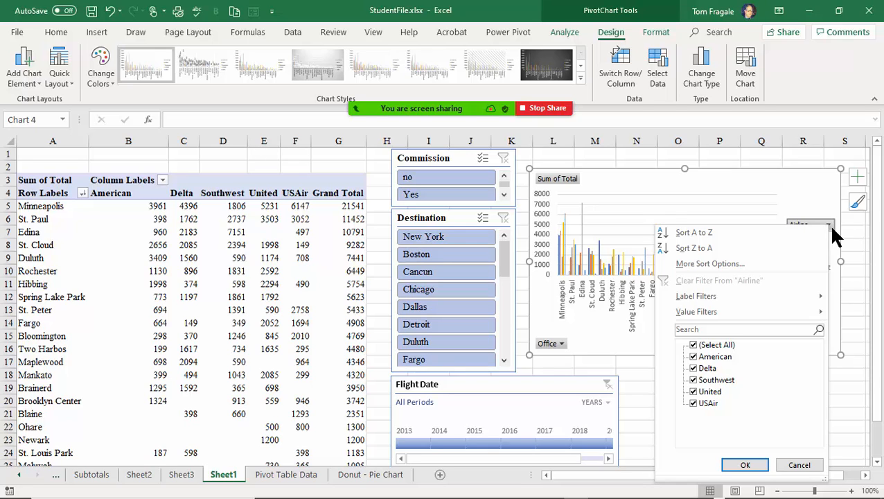
left_click(818, 210)
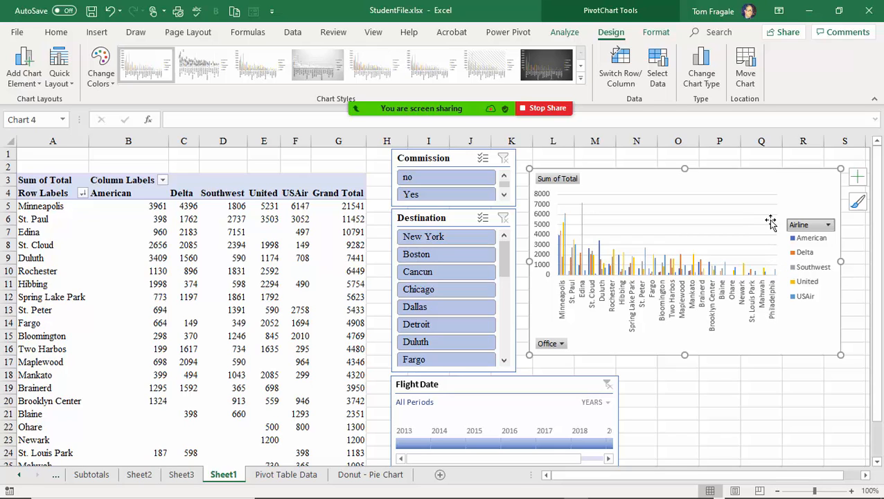
View the value field settings for the chart's Sum of Total field and close them without changes.
right_click(558, 181)
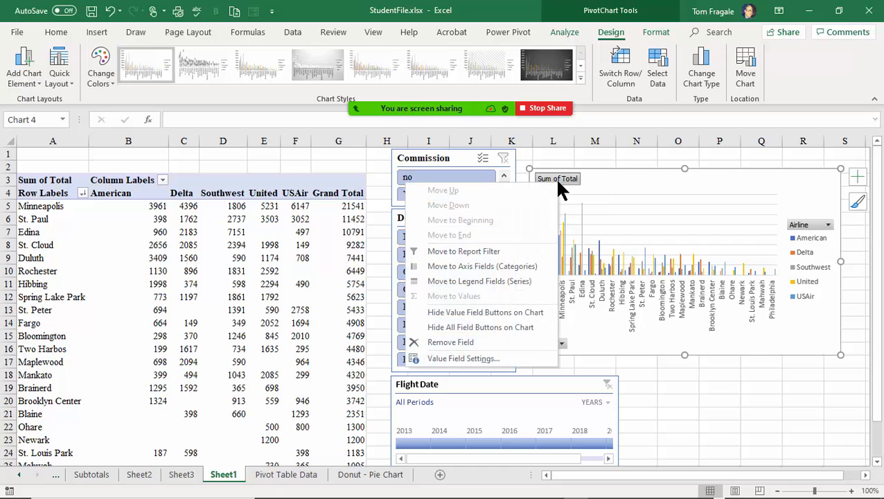
left_click(469, 355)
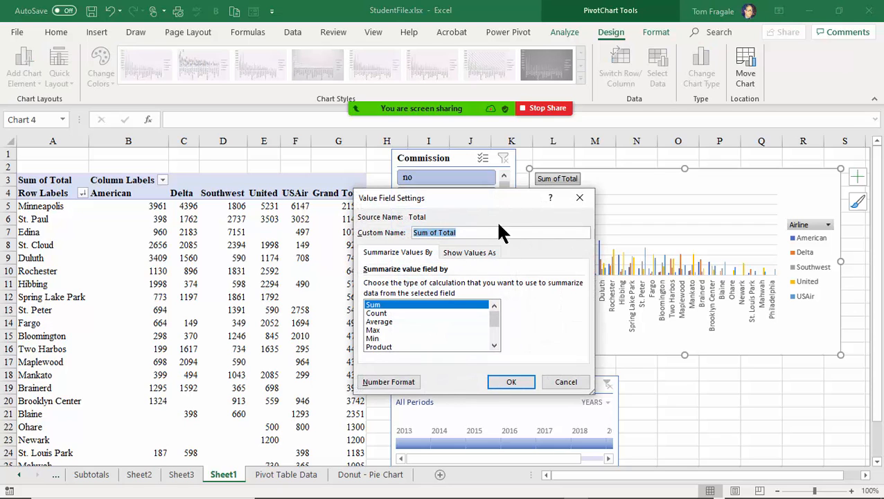
left_click(580, 199)
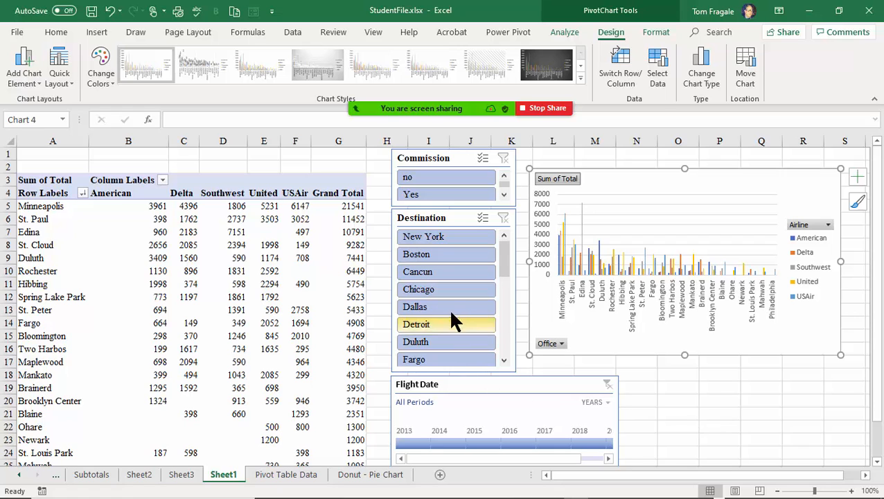
Filter the pivot table and chart to Chicago flights in 2013, and switch the destination to Cancun.
left_click(430, 290)
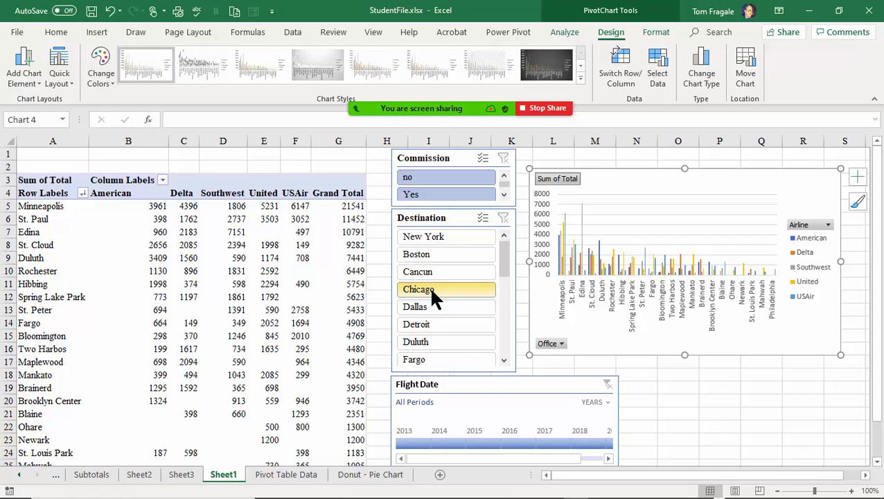
left_click(408, 444)
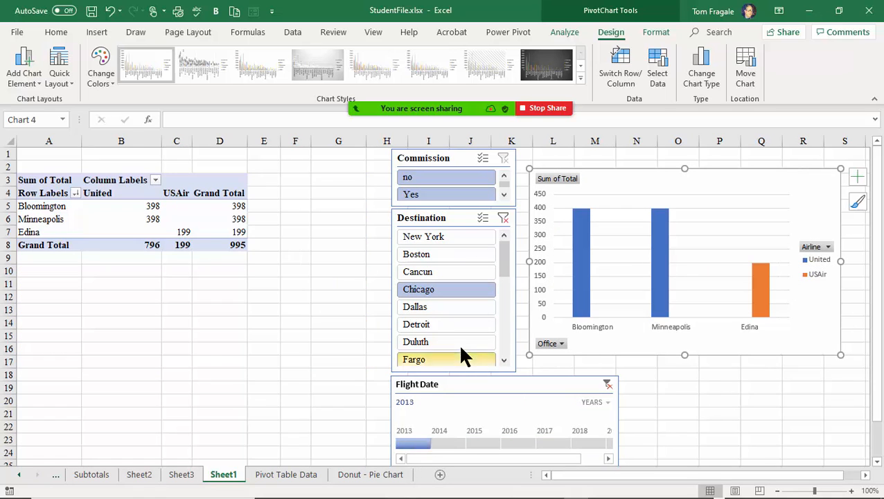
left_click(450, 271)
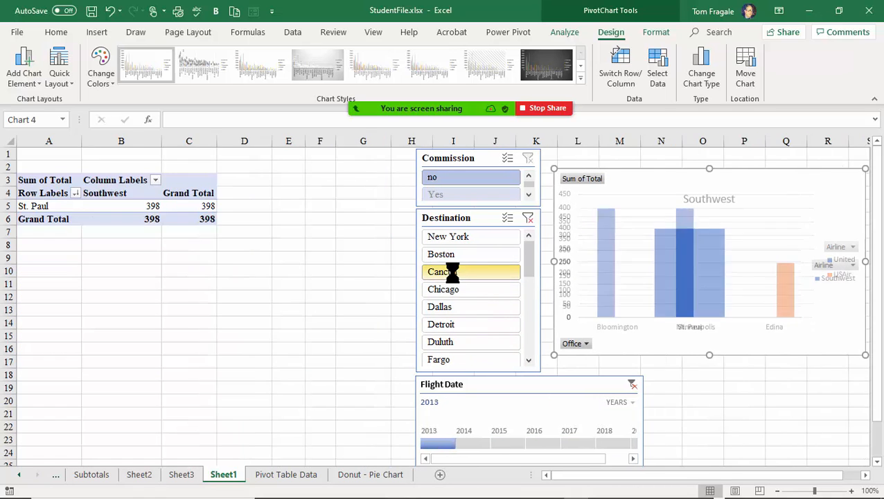
left_click(76, 193)
left_click(74, 190)
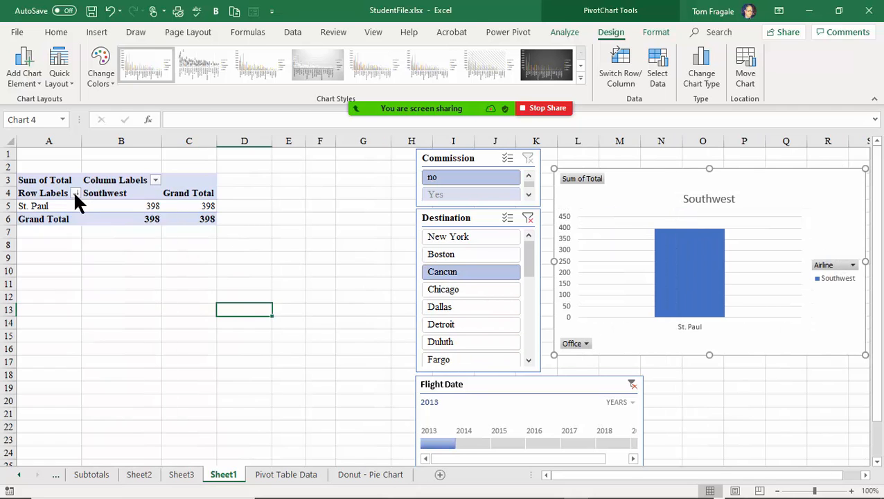
Switch the Destination slicer back to Chicago and on to Detroit.
left_click(433, 254)
left_click(442, 296)
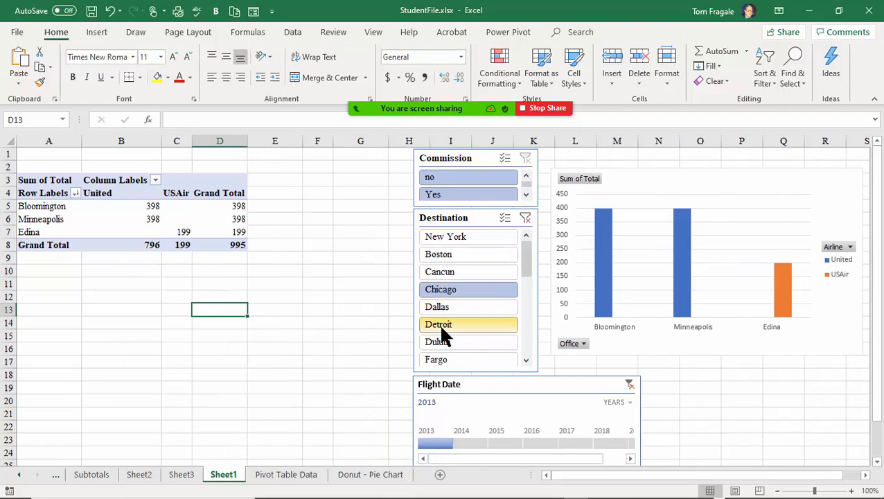
left_click(444, 328)
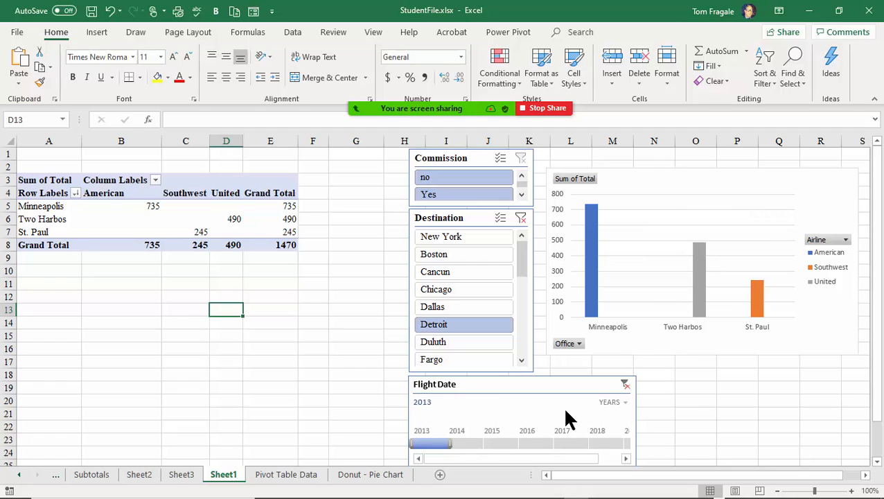
Step the Flight Date timeline through 2014 and 2015 and return it to 2013.
left_click(466, 446)
left_click(495, 446)
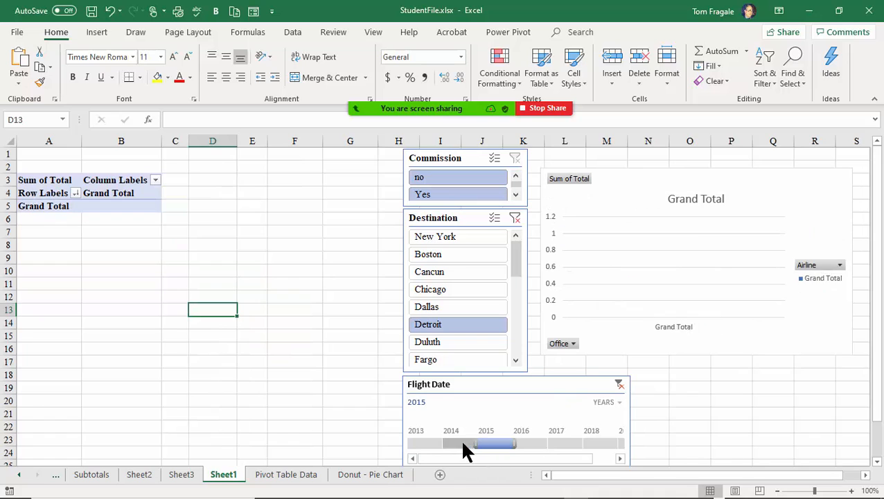
left_click(461, 444)
left_click(429, 444)
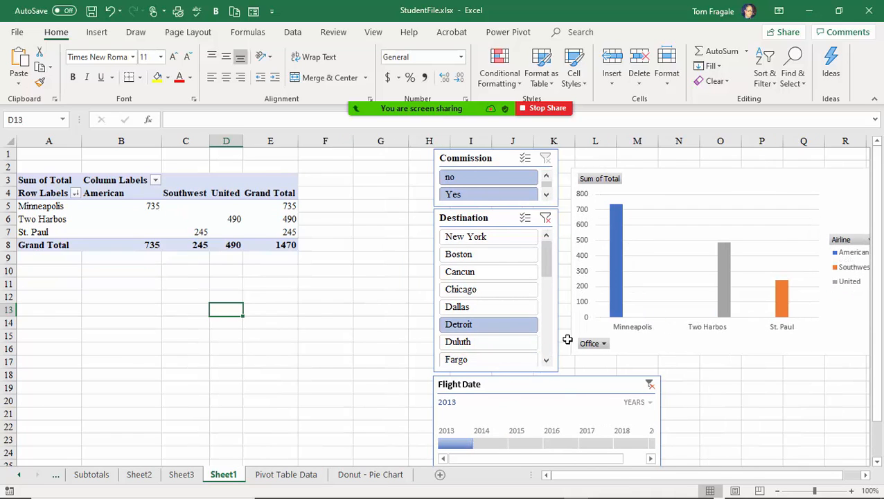
Examine the chart's Office and Sum of Total field buttons and the pivot table's Row Labels filter without changing anything.
left_click(600, 344)
left_click(602, 345)
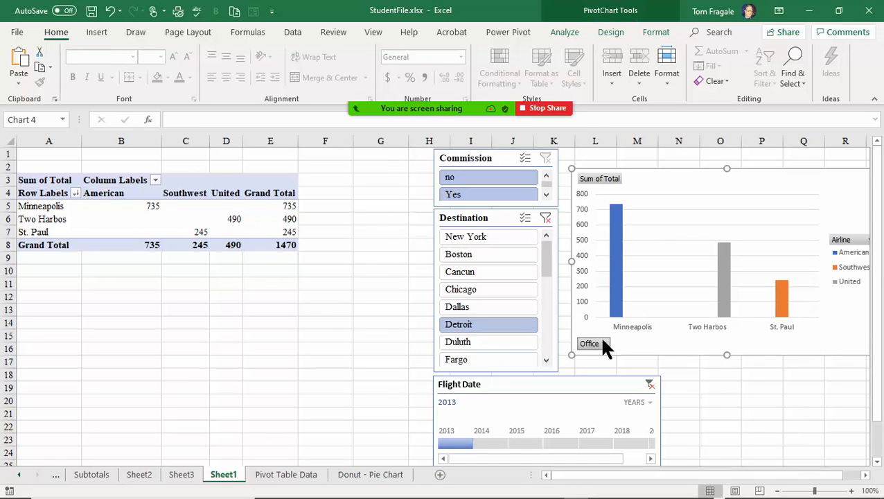
right_click(598, 178)
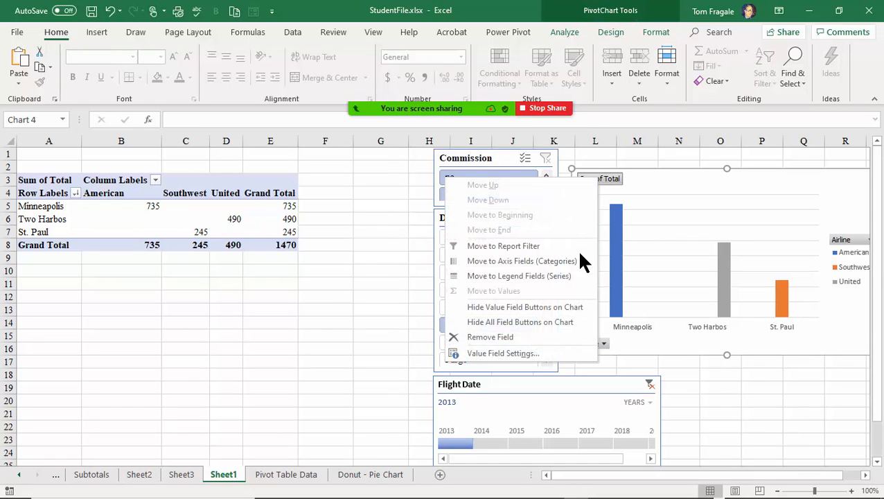
left_click(681, 212)
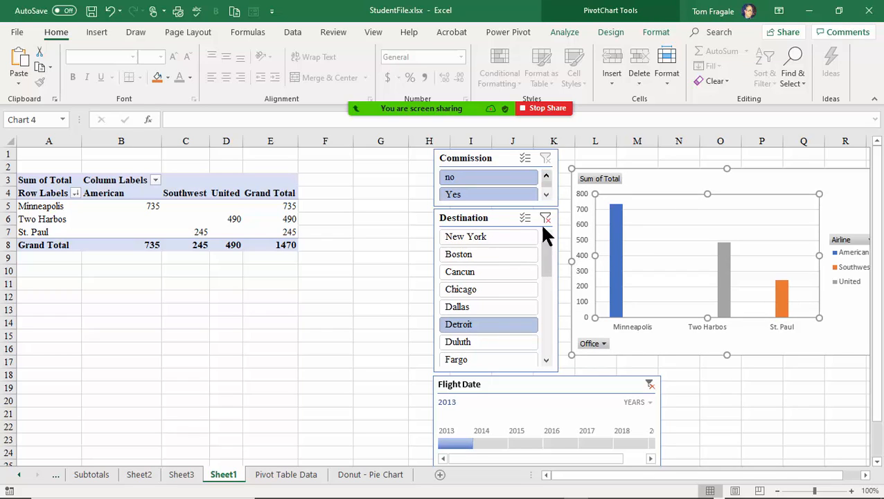
left_click(75, 193)
left_click(75, 193)
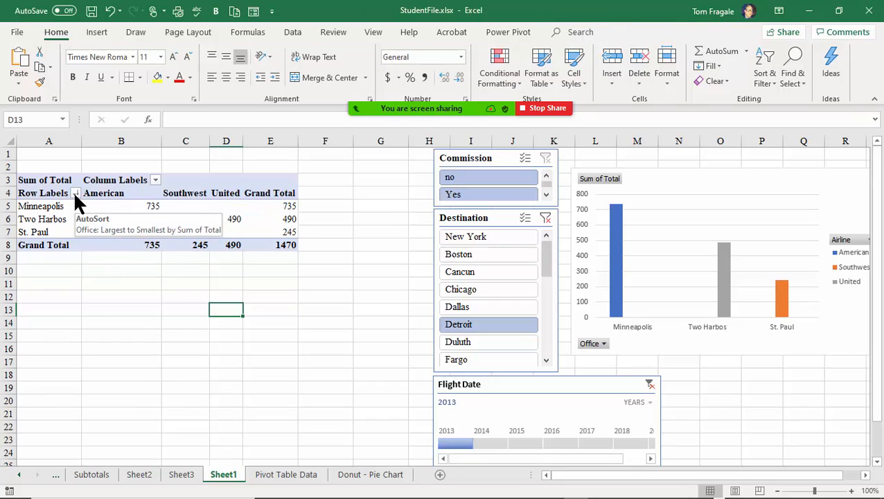
Clear the Destination slicer and Flight Date timeline filters, select cell E11 in the pivot table and show its analysis tools.
left_click(545, 217)
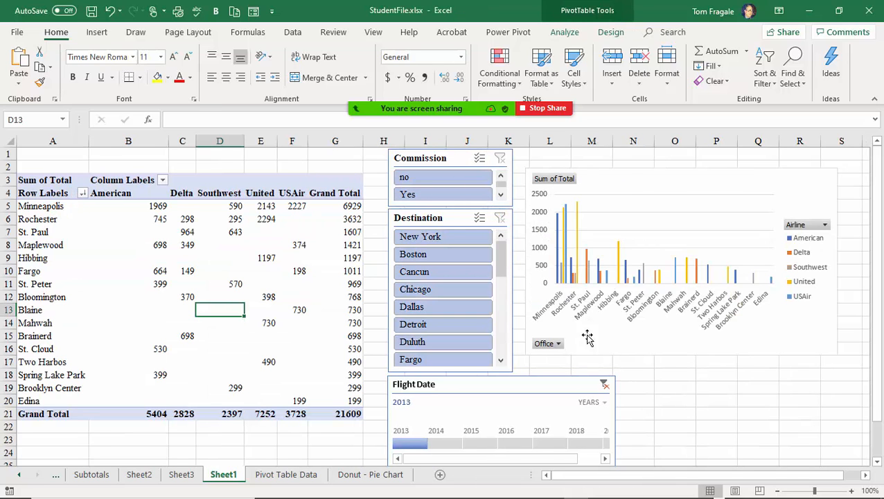
left_click(606, 386)
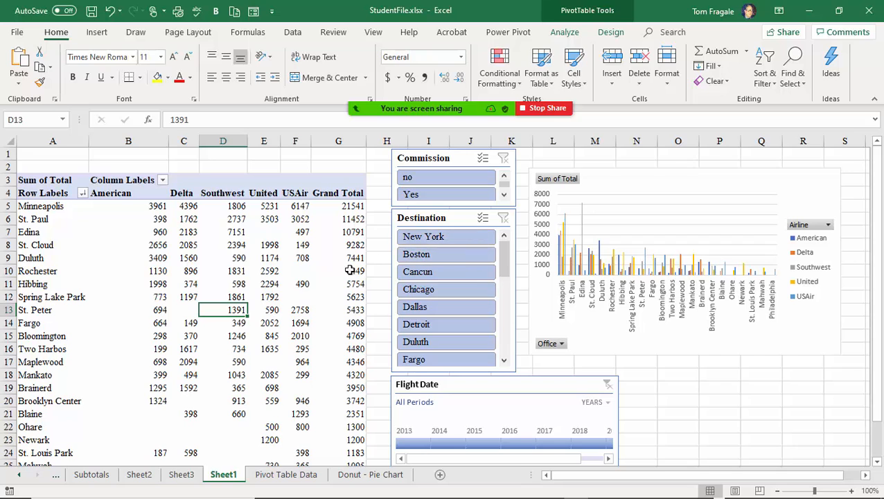
left_click(271, 285)
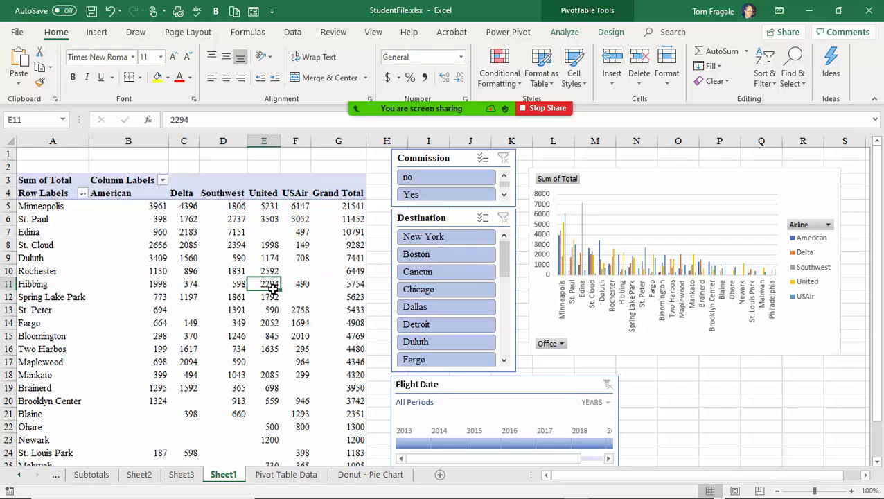
left_click(564, 34)
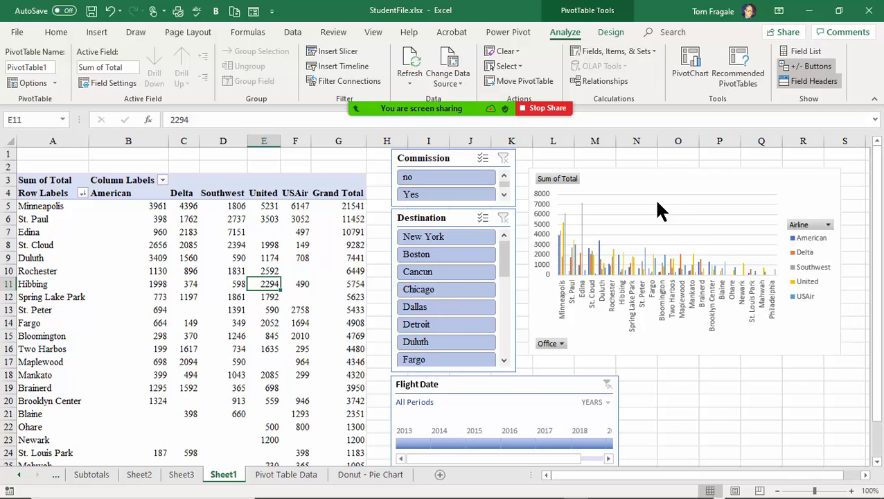
Switch to the dashboards presentation in PowerPoint and view slides 24 and 25 on inserting slicers beside the PivotChart.
mouse_move(499, 494)
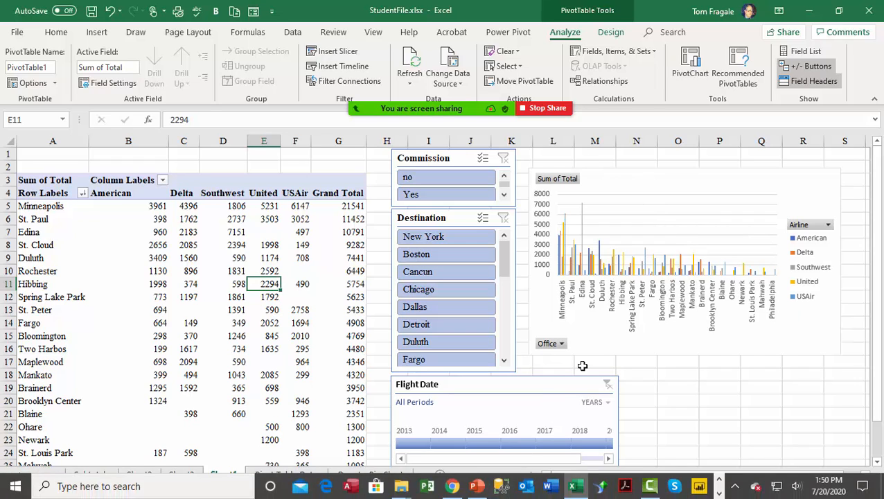
mouse_move(566, 496)
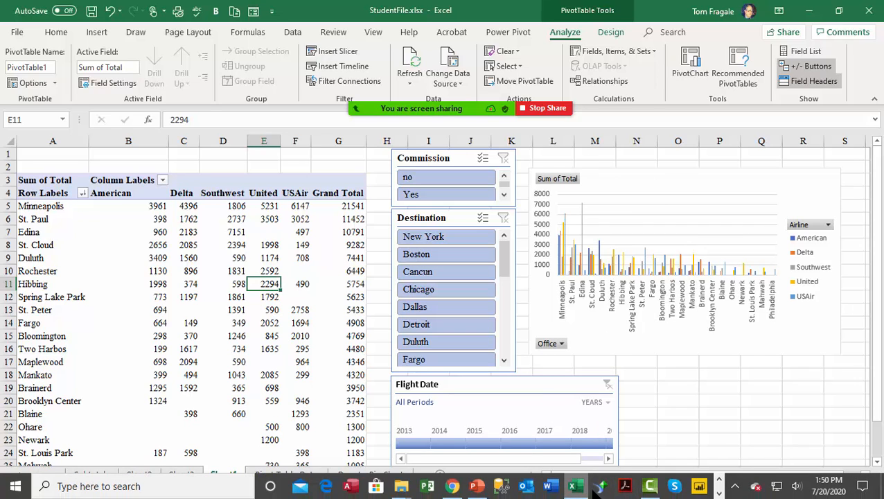
left_click(476, 486)
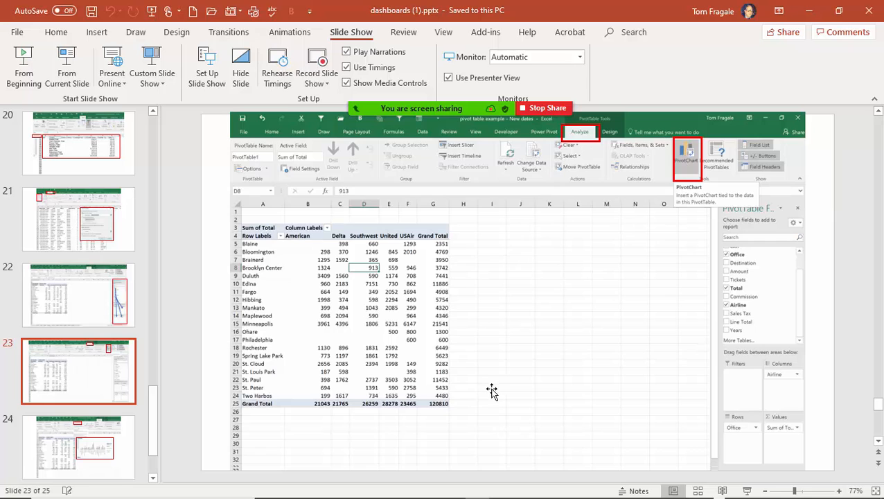
scroll(491, 394, "down", 1)
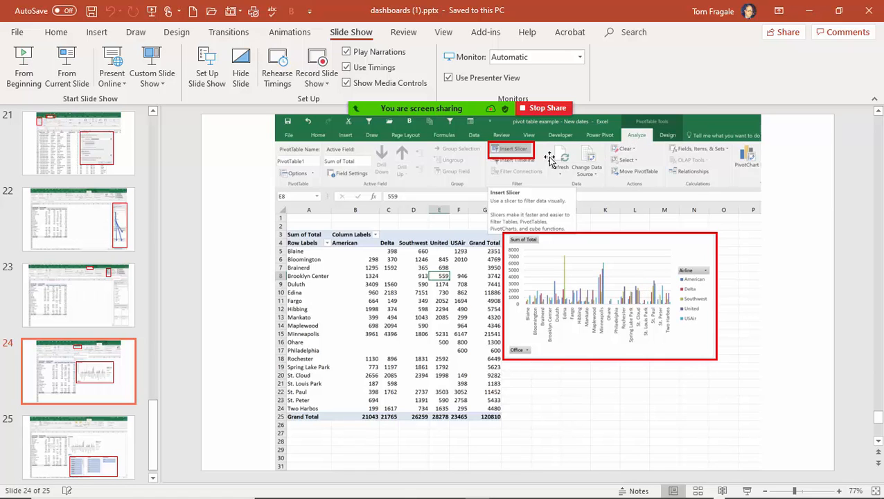
key("Page_Down")
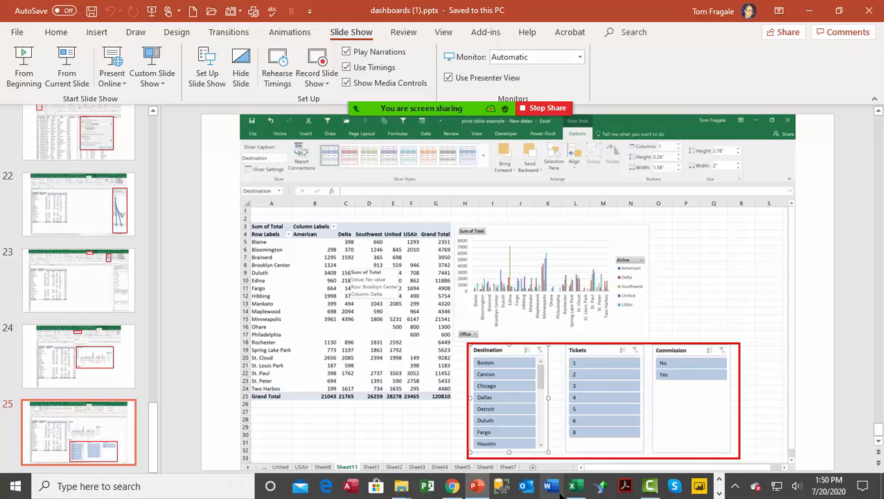
Return to the StudentFile workbook in Excel and delete the PivotChart and the Flight Date timeline from Sheet1.
left_click(573, 485)
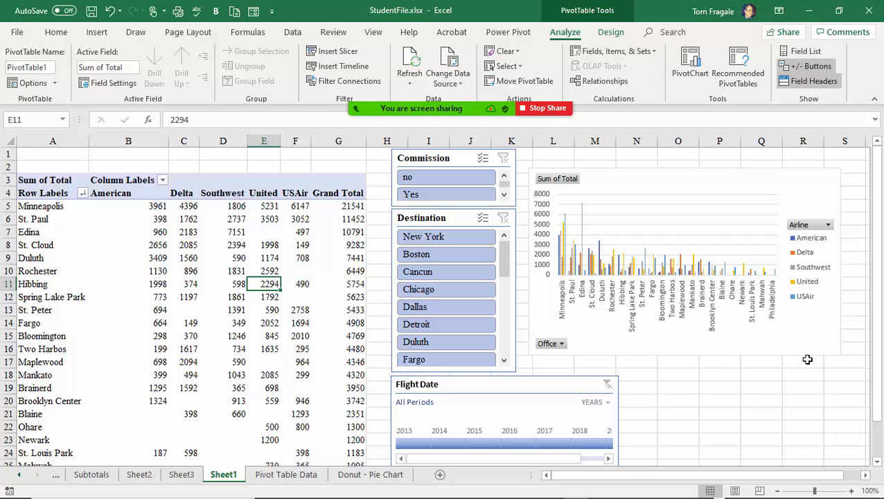
left_click(660, 178)
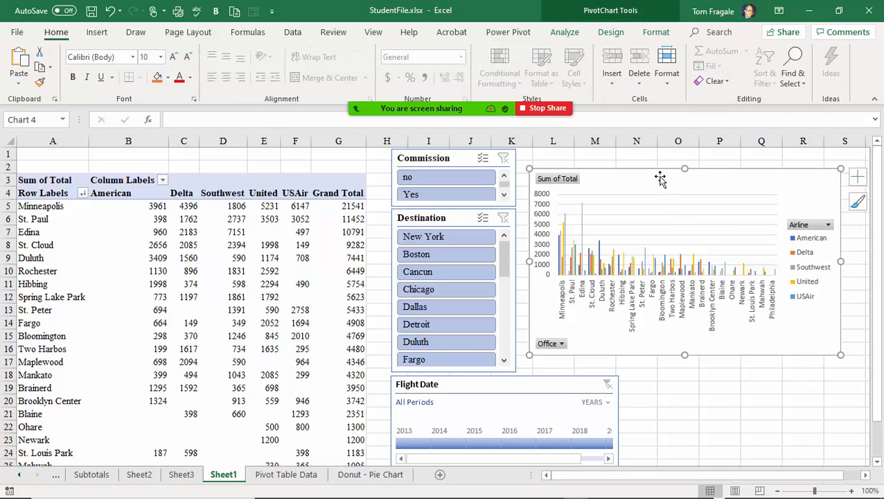
key("Delete")
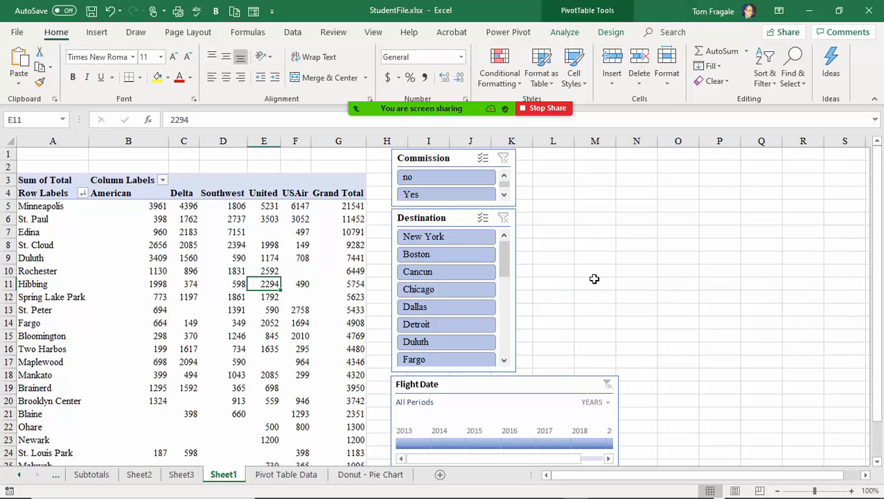
left_click(472, 392)
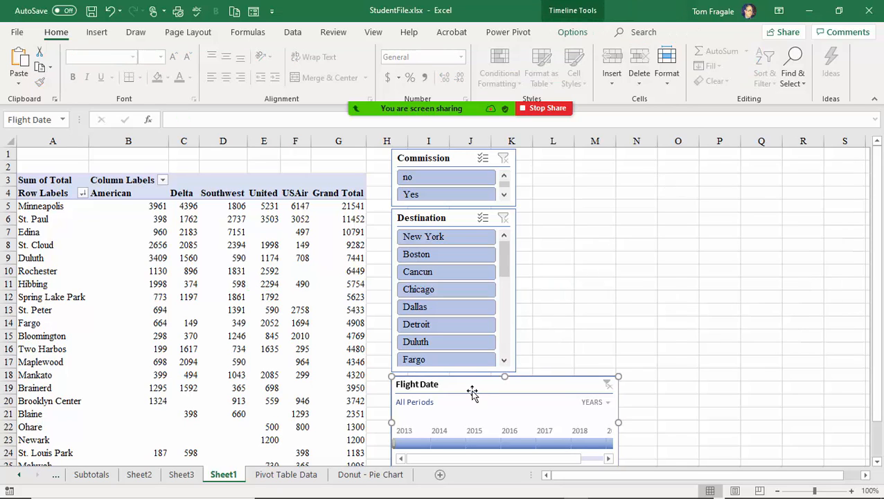
key("Delete")
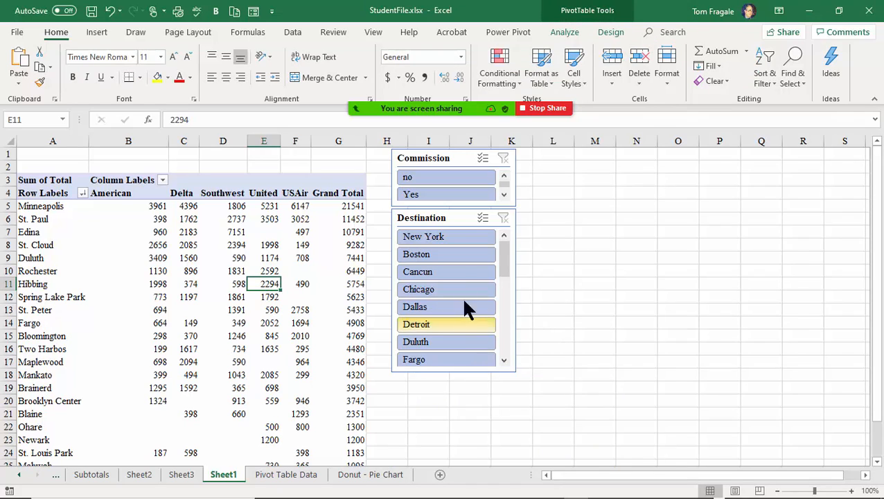
Delete the Destination slicer from Sheet1 and try to delete the Commission slicer above it as well.
left_click(444, 226)
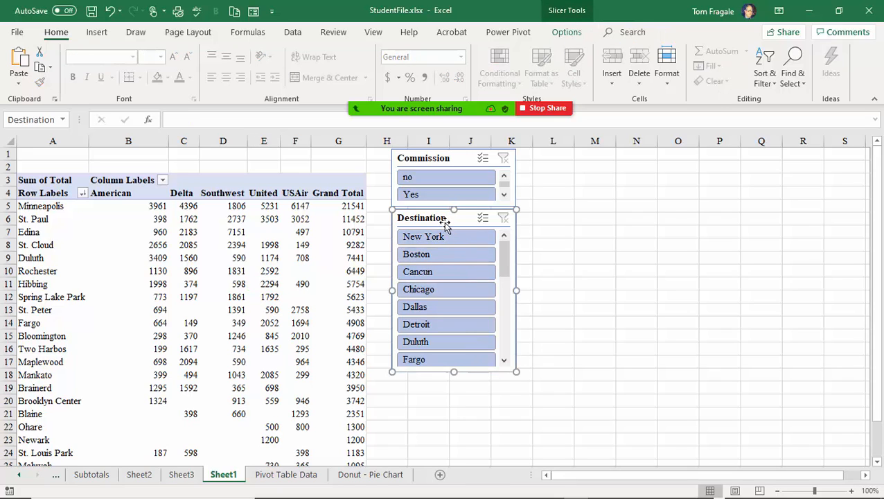
key("Delete")
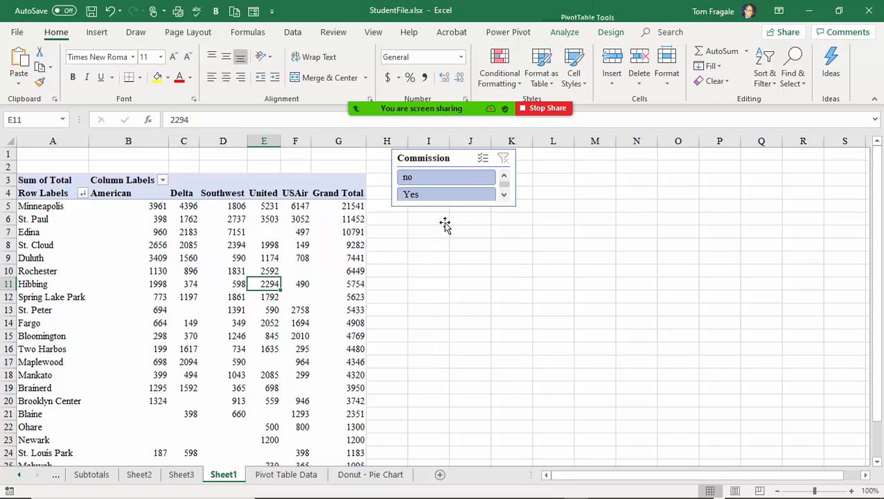
left_click(456, 158)
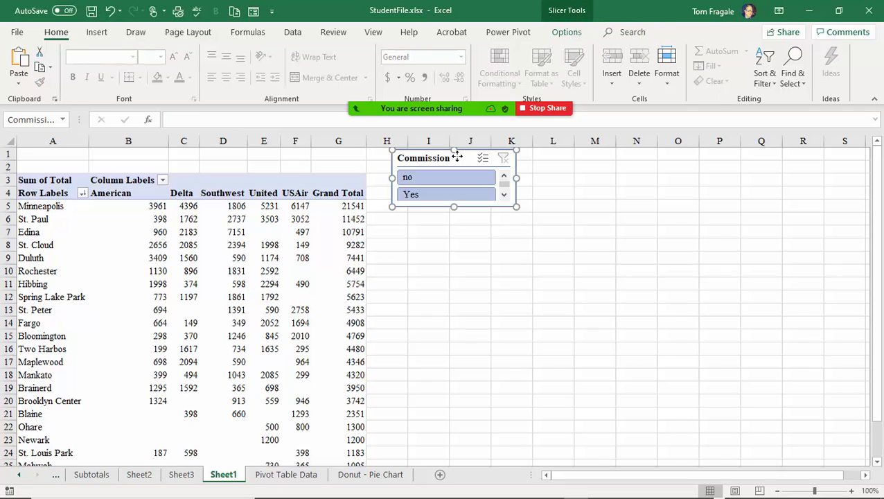
key("Escape")
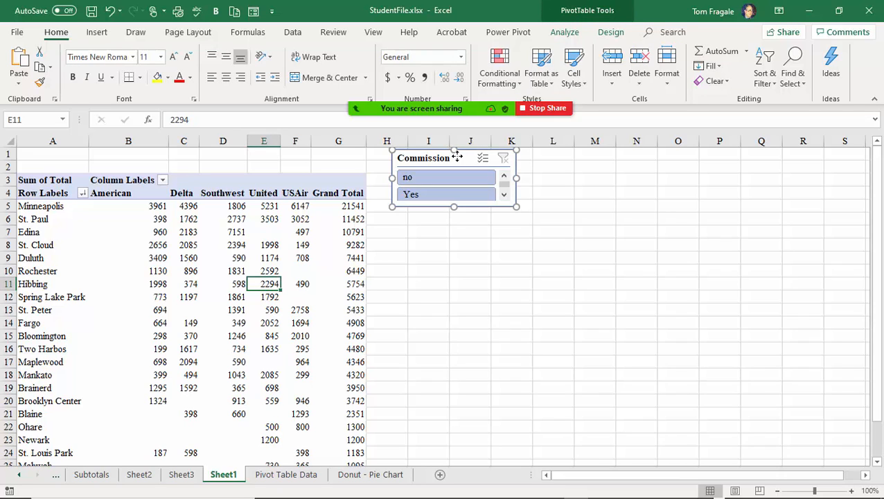
key("Delete")
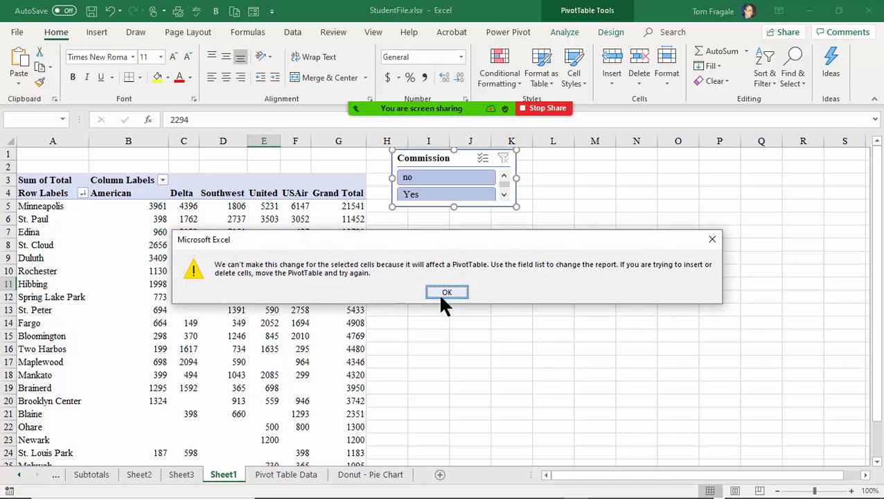
left_click(443, 295)
left_click(272, 228)
left_click(418, 165)
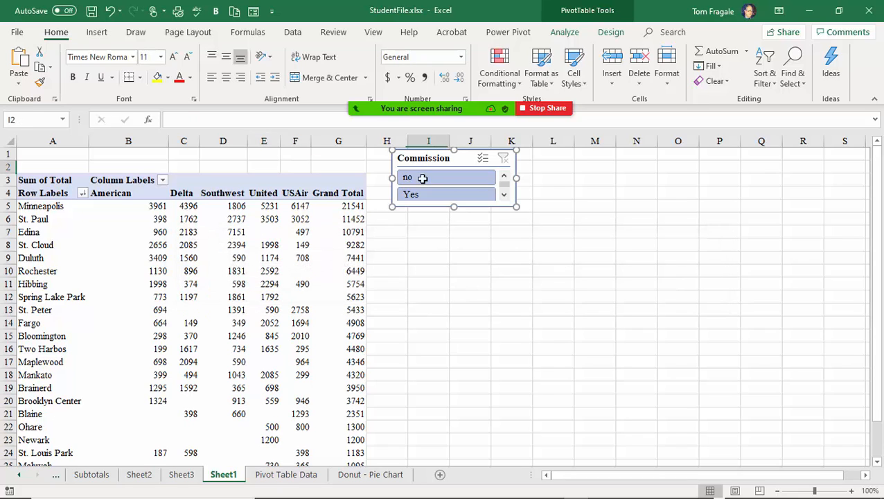
left_click_drag(422, 178, 426, 233)
left_click(419, 155)
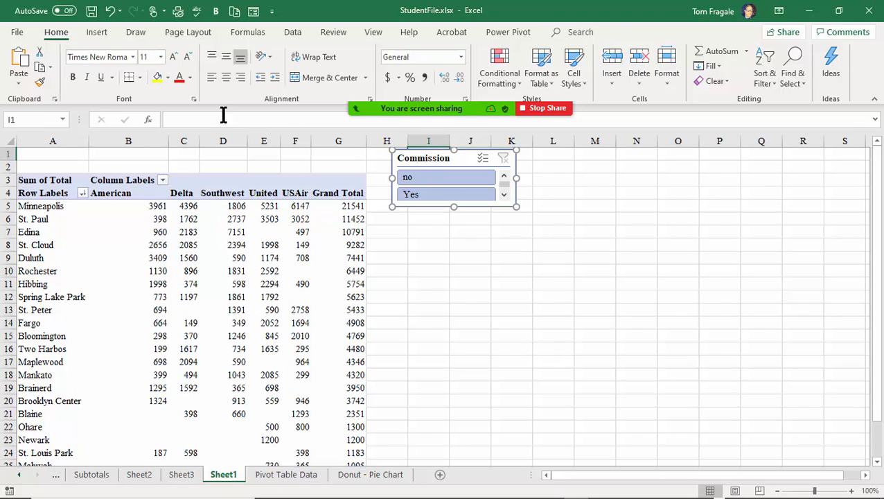
Save and close the StudentFile workbook, and reopen it from the recent files.
left_click(94, 14)
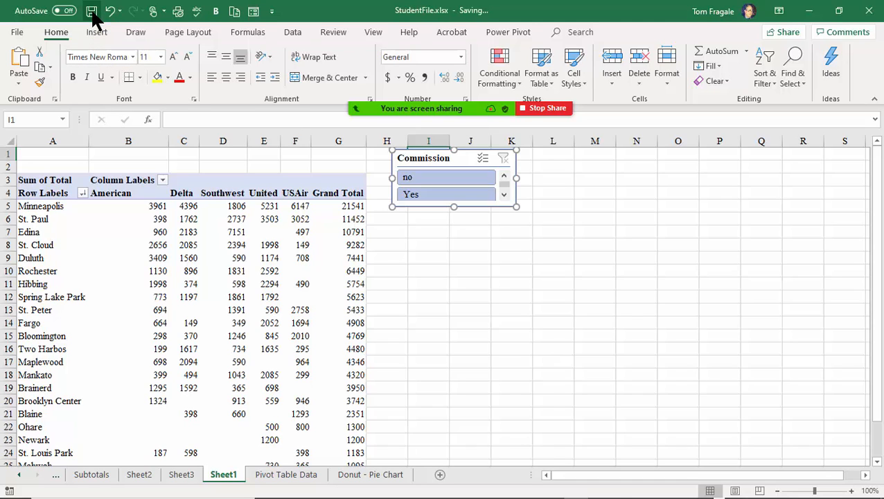
left_click(17, 32)
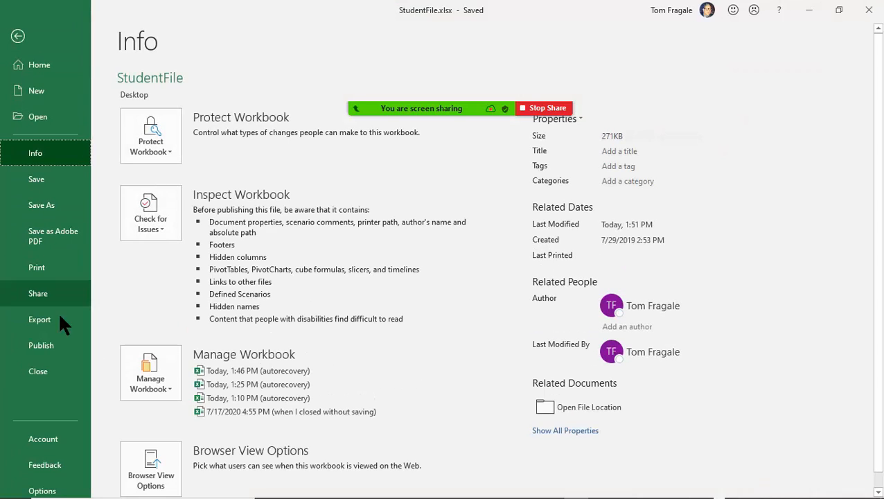
left_click(59, 370)
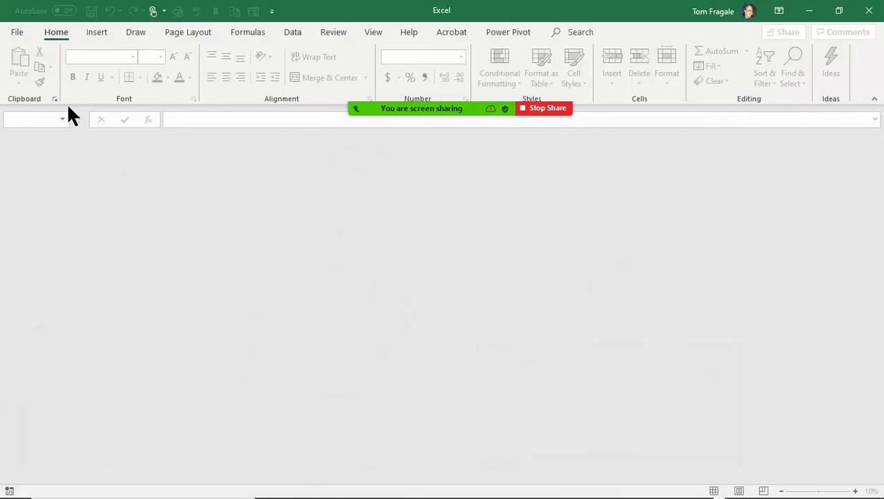
left_click(19, 32)
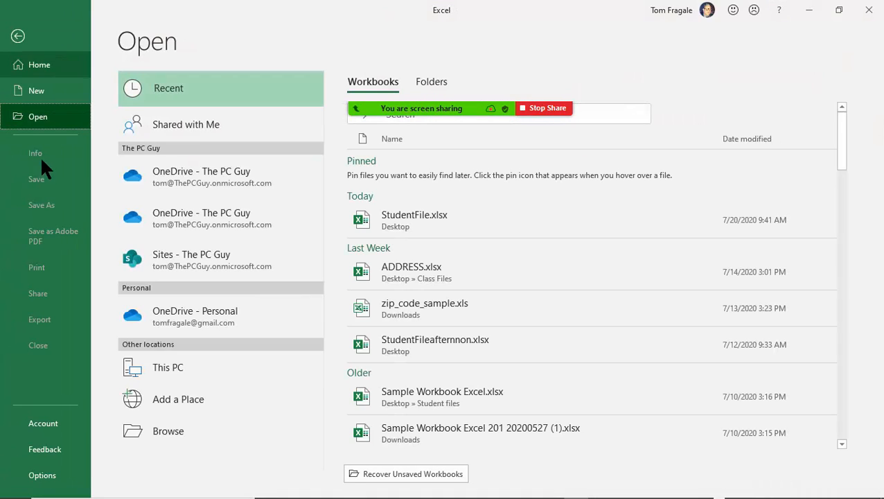
left_click(430, 224)
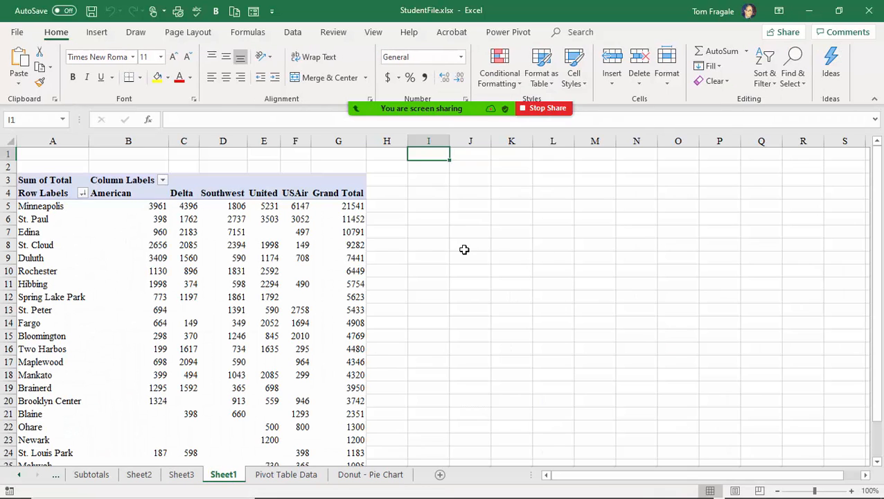
Show the PivotTable field list, compare selecting cell K12 outside and F9 inside the pivot table, and close the list.
left_click(255, 222)
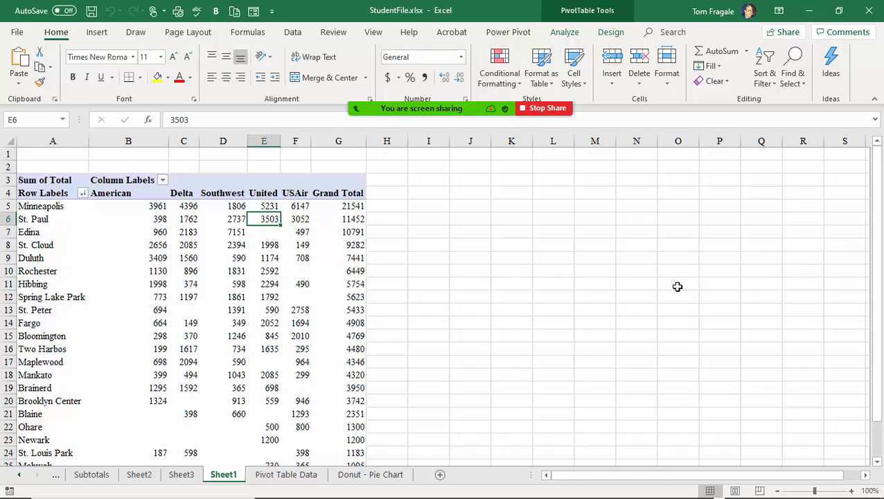
right_click(267, 274)
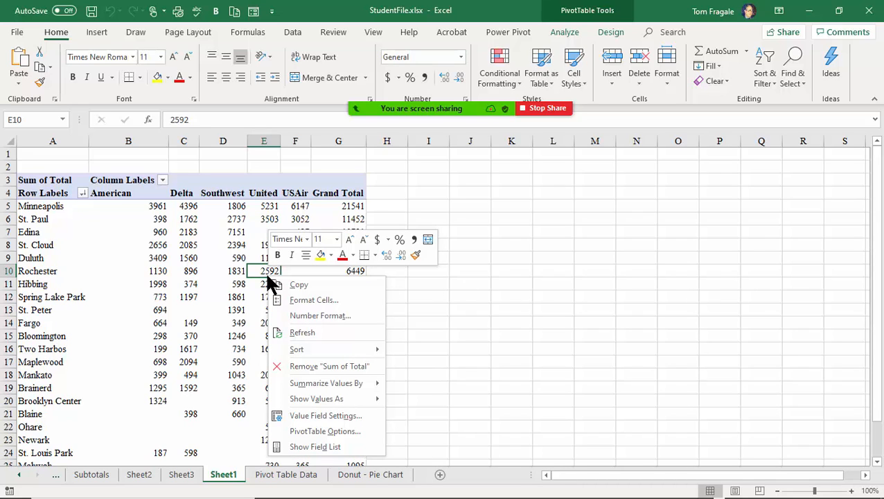
left_click(320, 443)
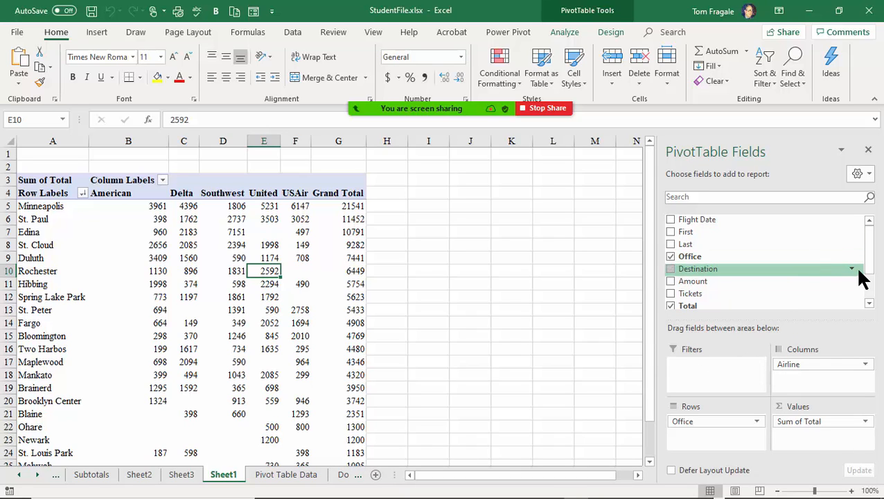
left_click(529, 297)
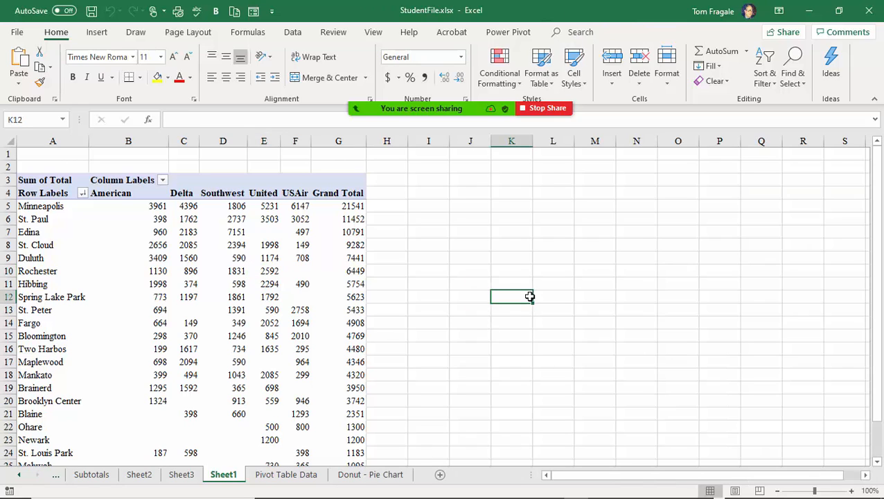
left_click(297, 254)
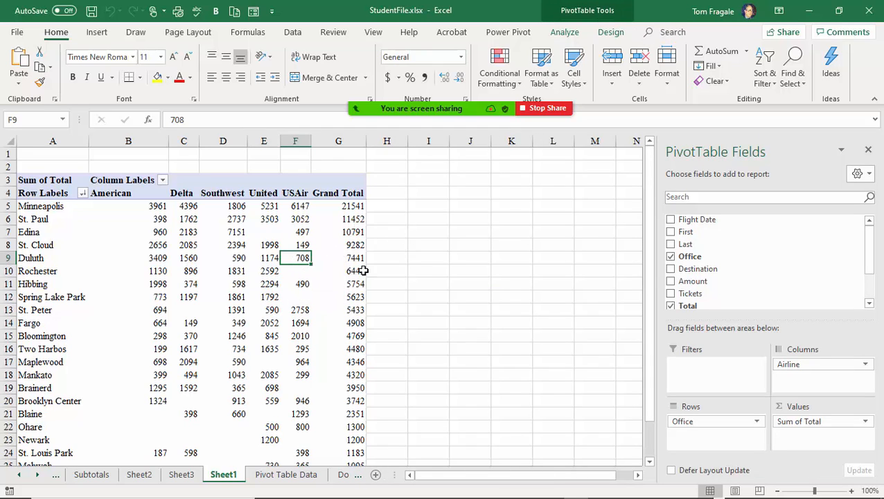
left_click(869, 151)
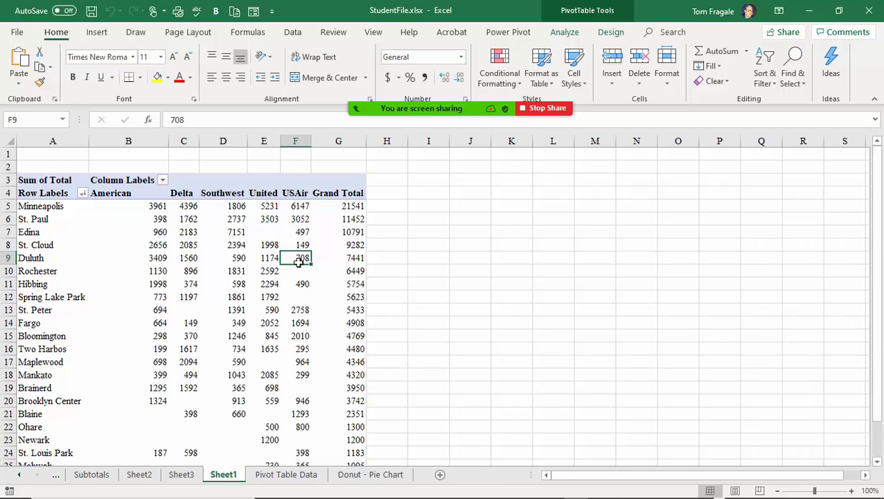
Show the PivotTable field list again from cell E8 of the pivot table.
right_click(250, 245)
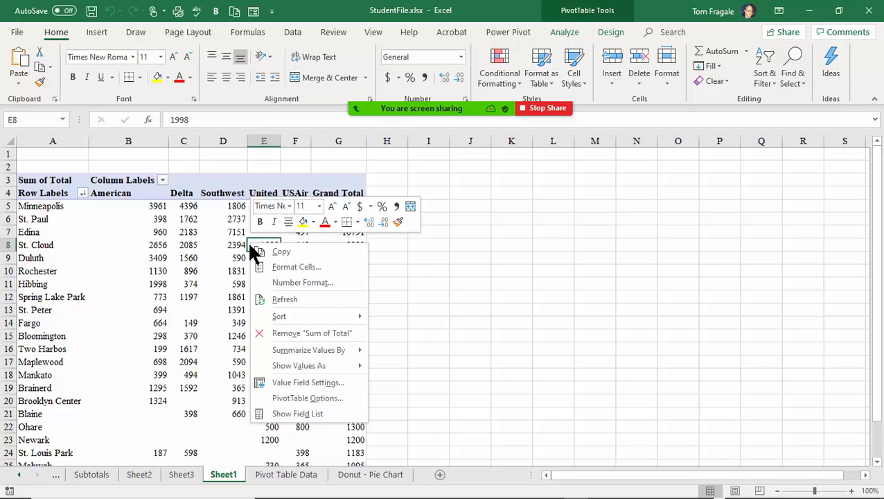
left_click(312, 415)
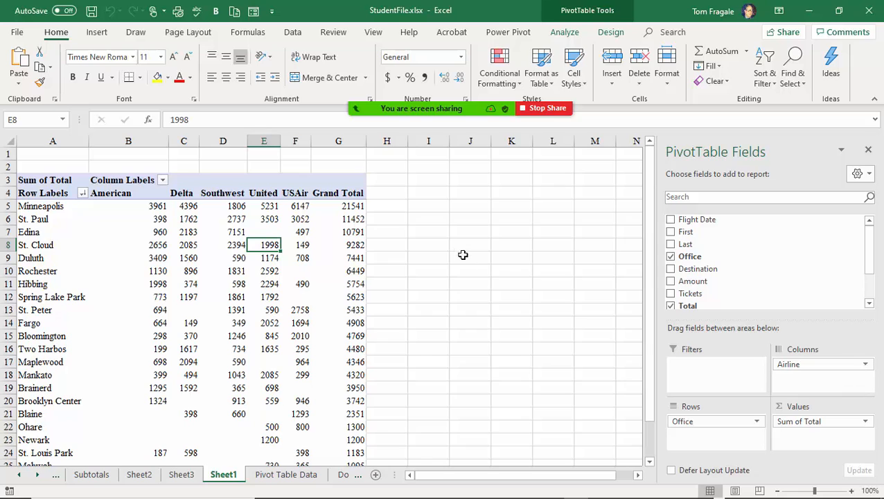
left_click(324, 294)
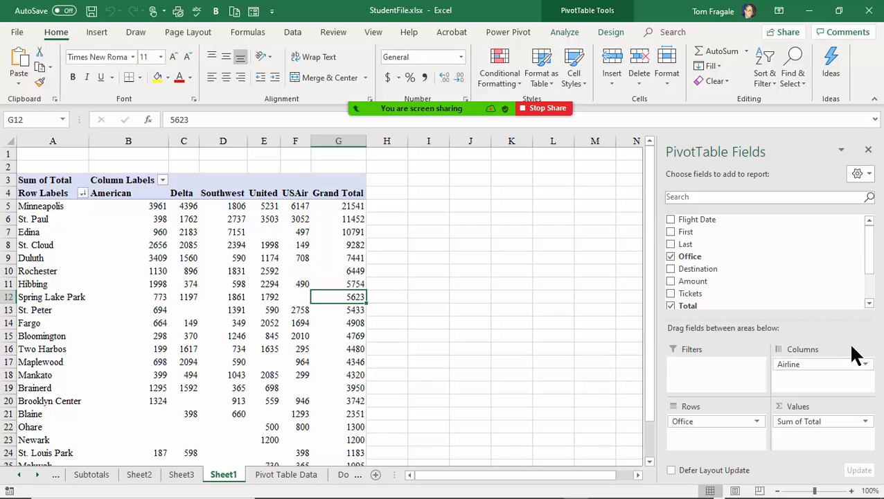
left_click(340, 379)
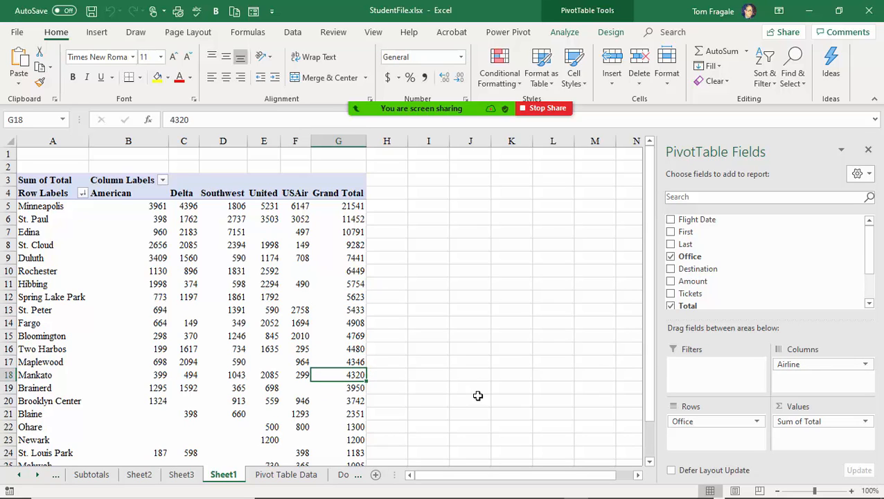
left_click(317, 282)
left_click(242, 271)
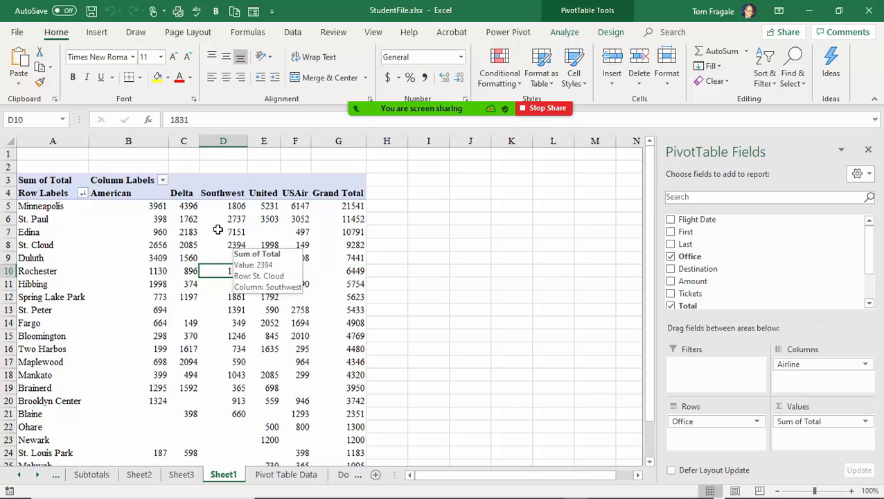
left_click(162, 179)
left_click(232, 246)
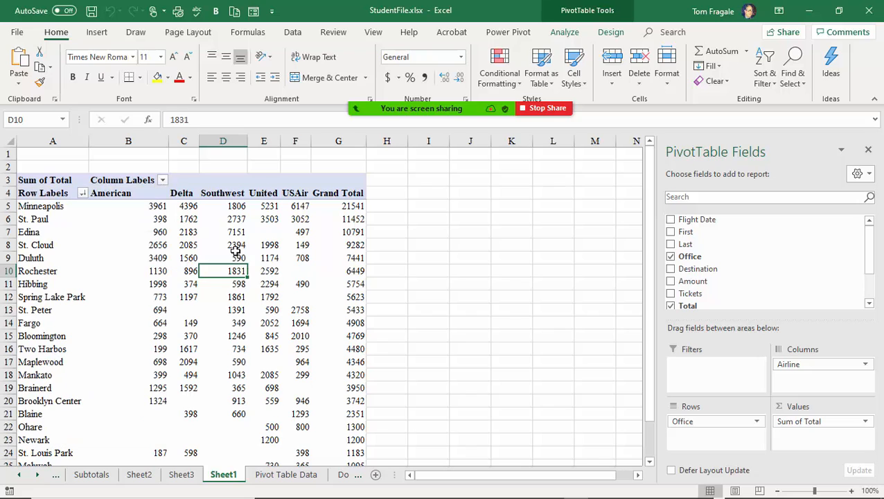
mouse_move(237, 246)
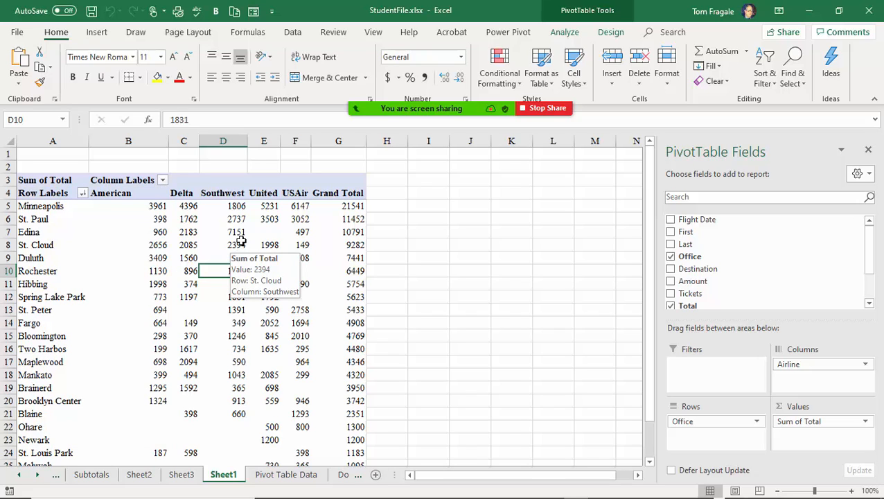
left_click(309, 280)
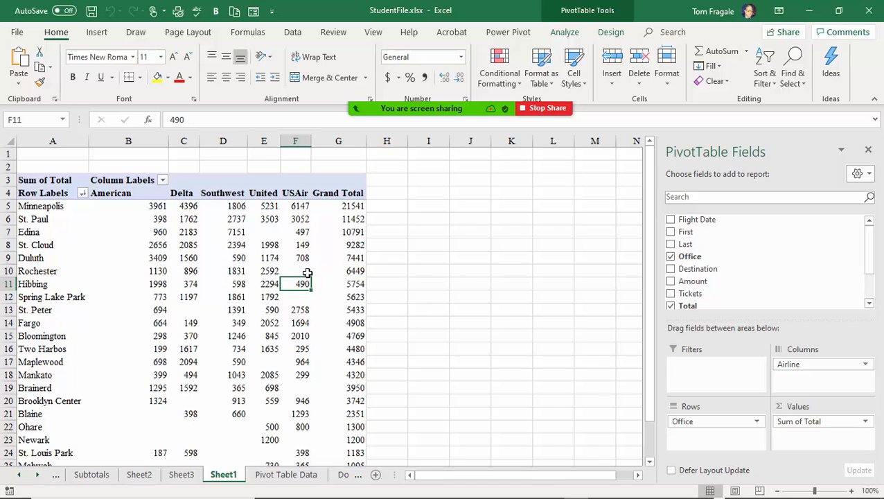
mouse_move(308, 273)
left_click(269, 306)
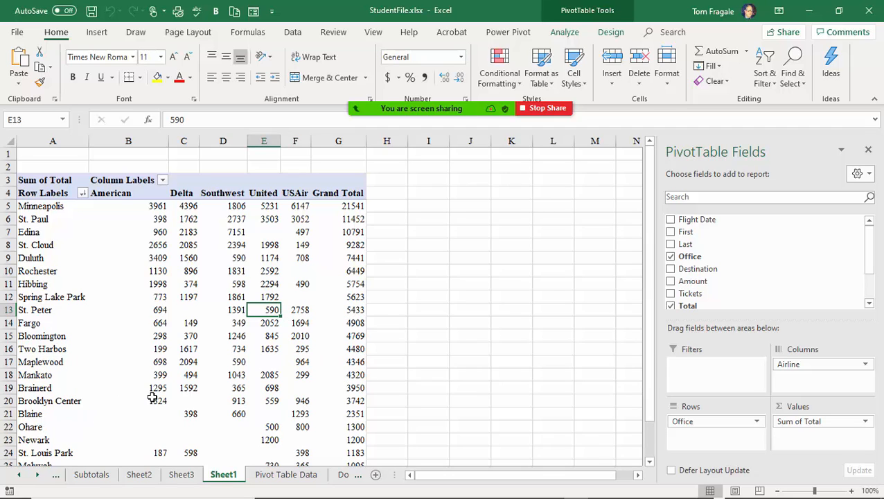
Go to the PMT worksheet through the workbook's full list of sheets.
right_click(38, 479)
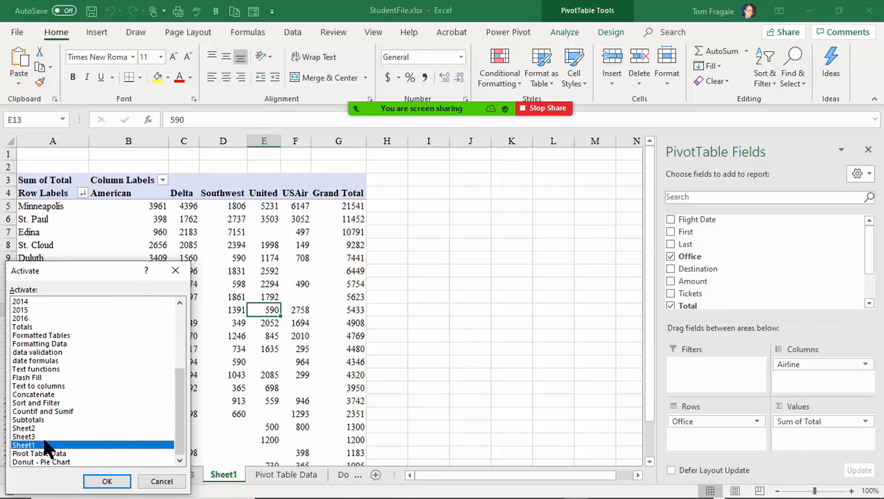
left_click_drag(178, 443, 181, 378)
left_click(35, 386)
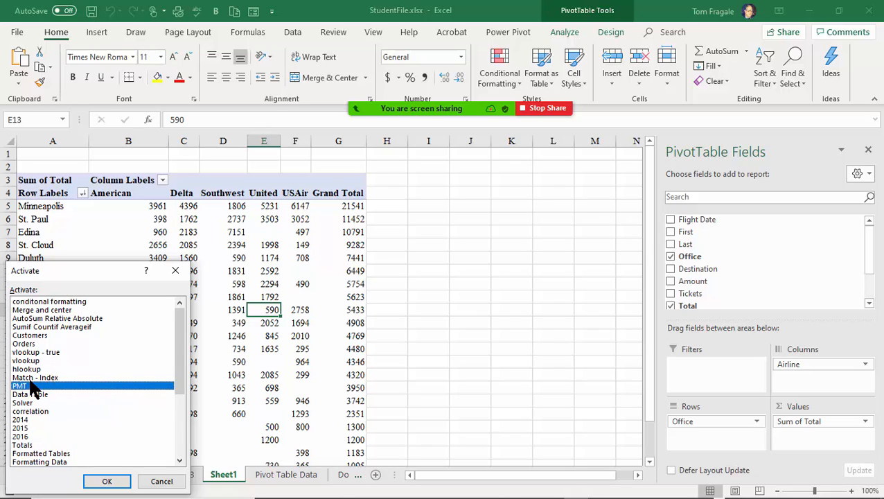
left_click(107, 482)
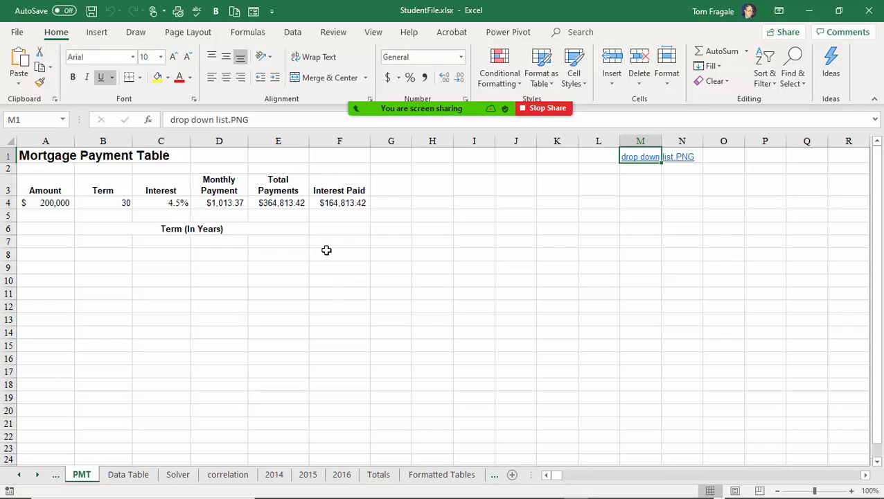
Enable the Developer tab in the Excel ribbon customization options.
mouse_move(429, 102)
left_click(19, 32)
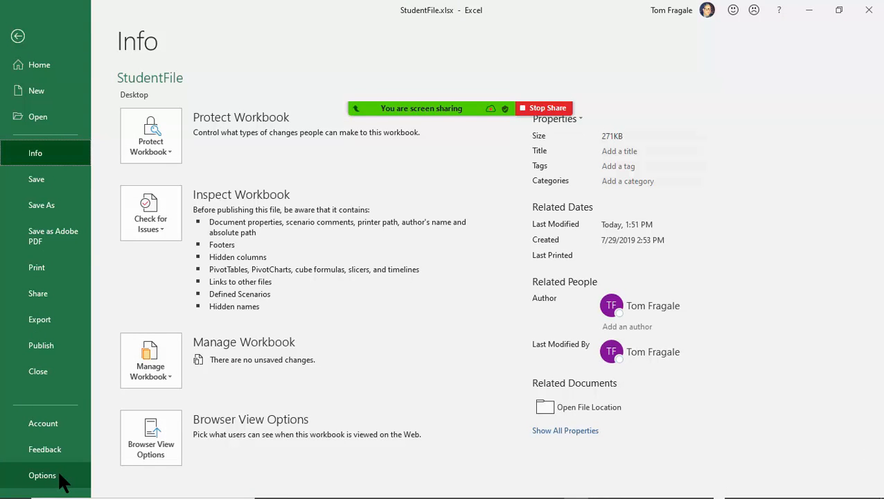
left_click(60, 477)
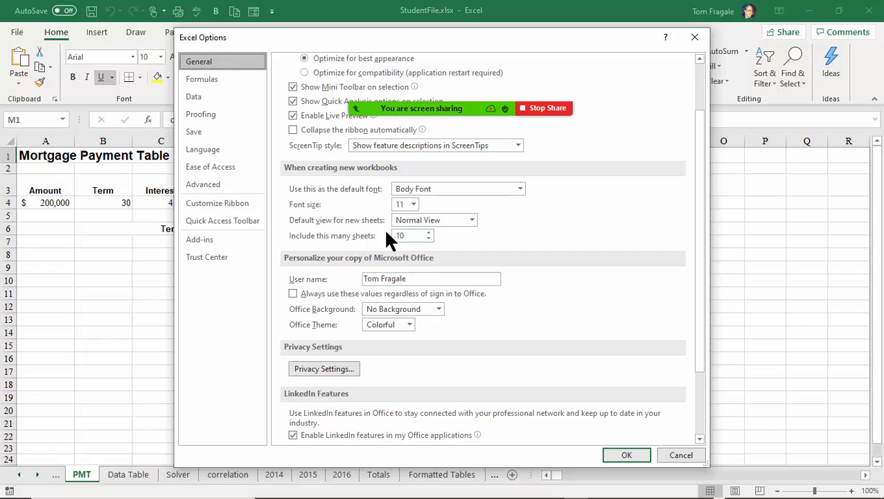
left_click(199, 211)
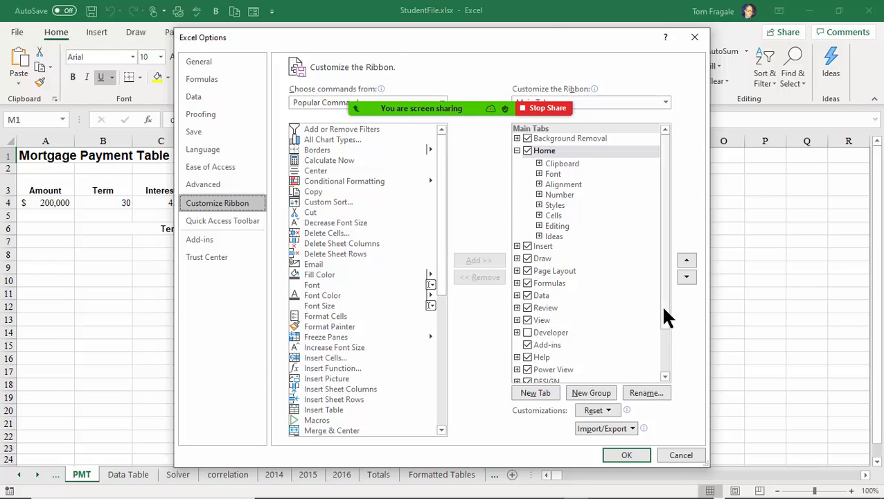
left_click(527, 332)
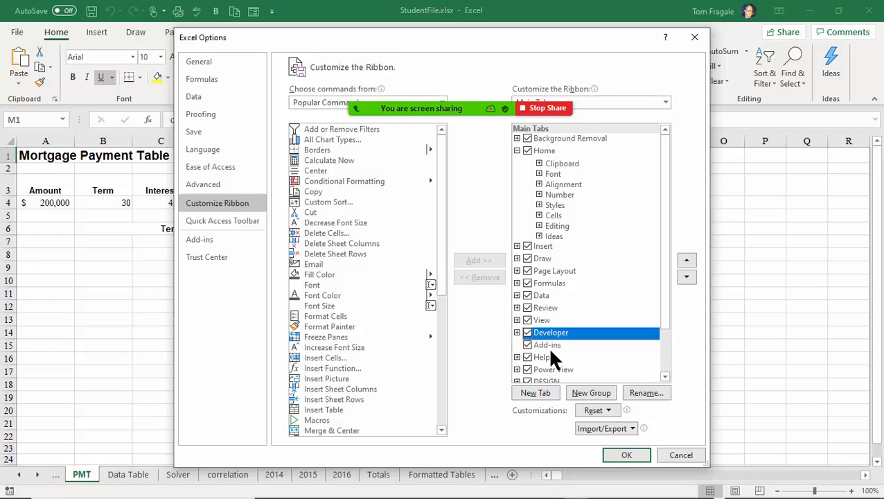
left_click(623, 456)
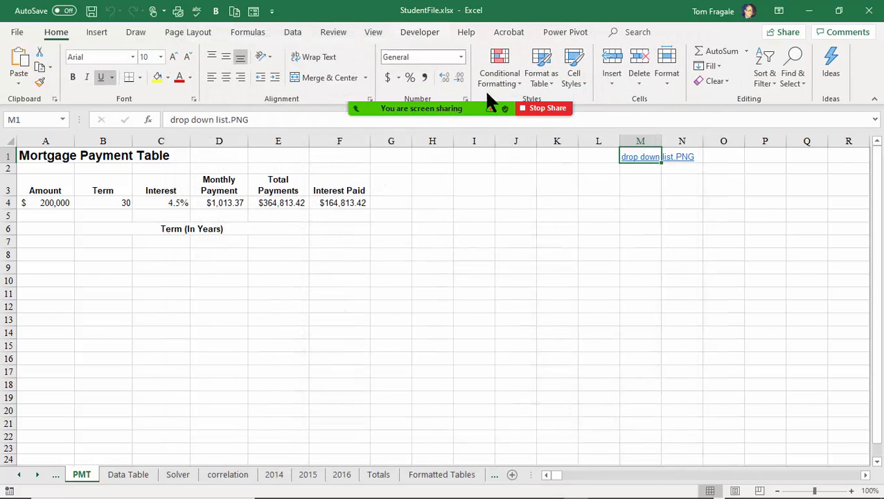
Look over the form controls available for insertion and examine the monthly payment formula in cell D4.
left_click(419, 33)
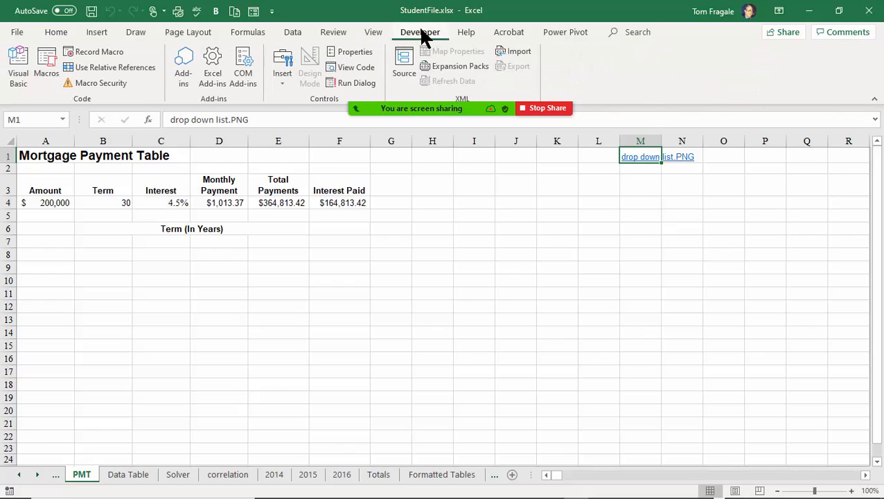
left_click(280, 78)
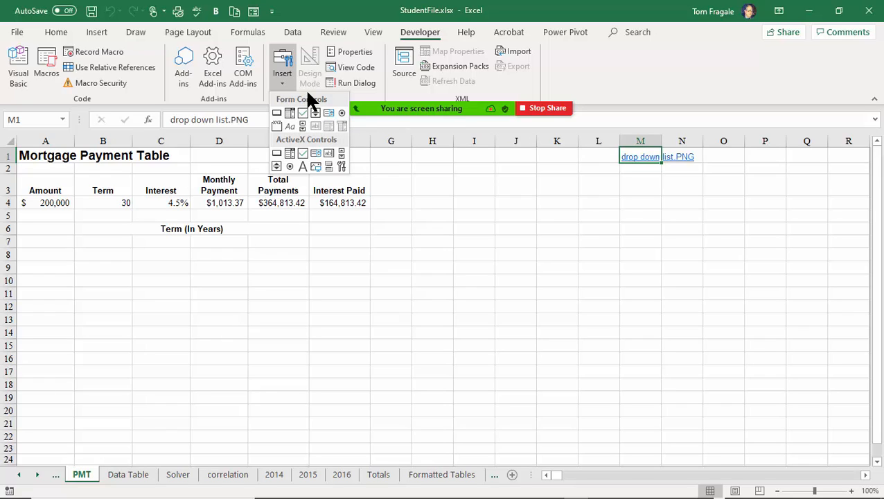
left_click(397, 126)
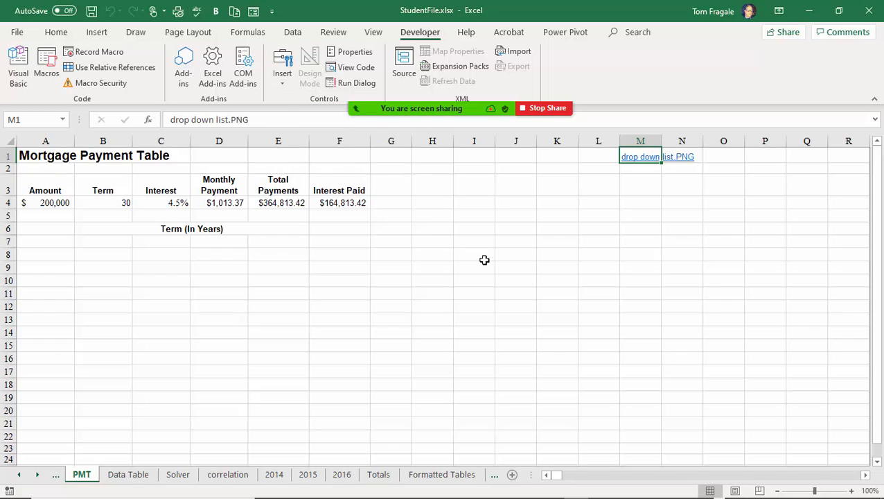
left_click(231, 205)
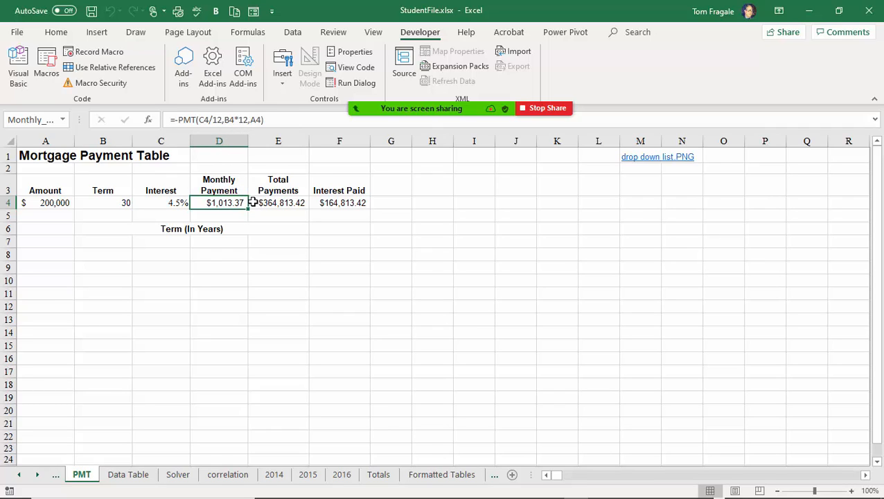
Insert a spin button form control beside the Term value in B4 and shrink it to a narrow control about two rows tall.
left_click(102, 201)
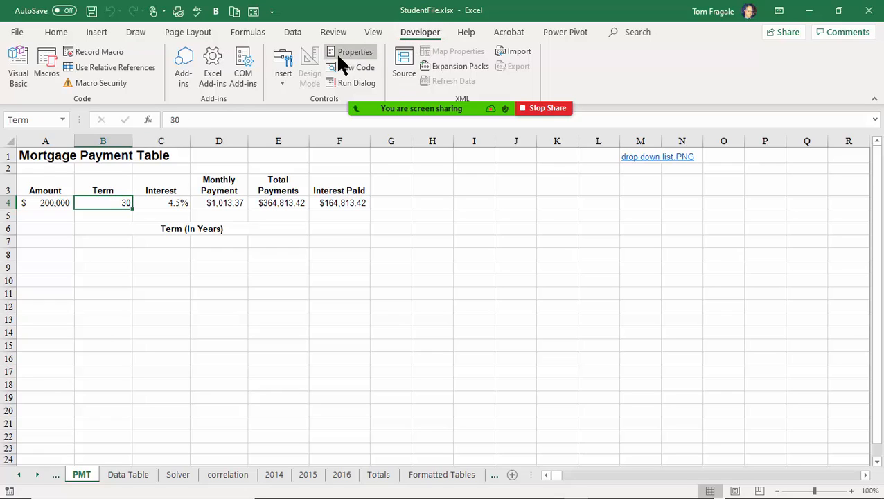
left_click(282, 83)
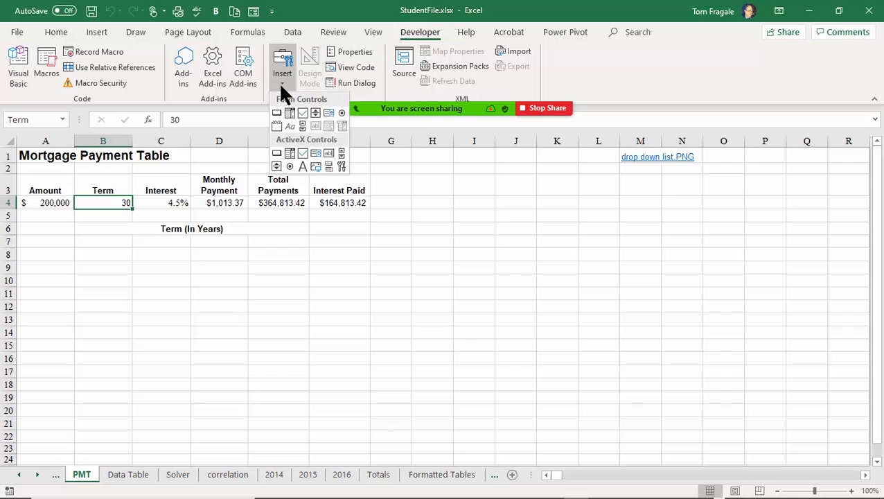
left_click(316, 114)
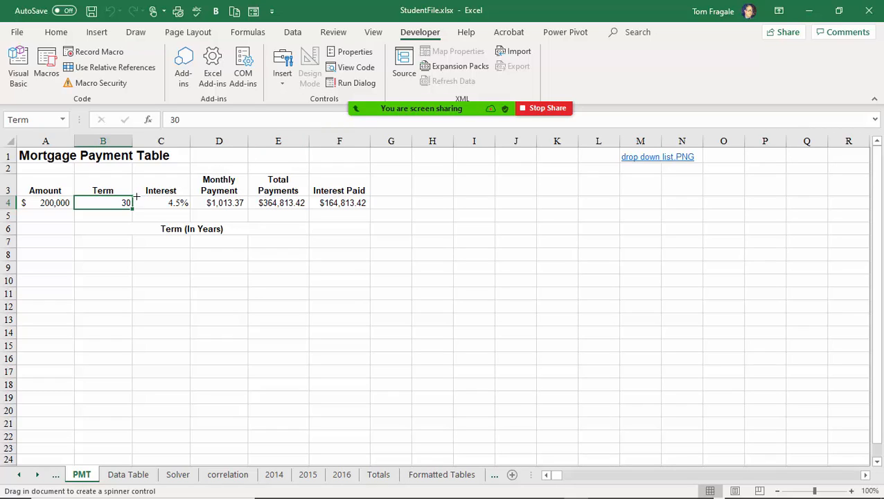
left_click_drag(136, 196, 199, 258)
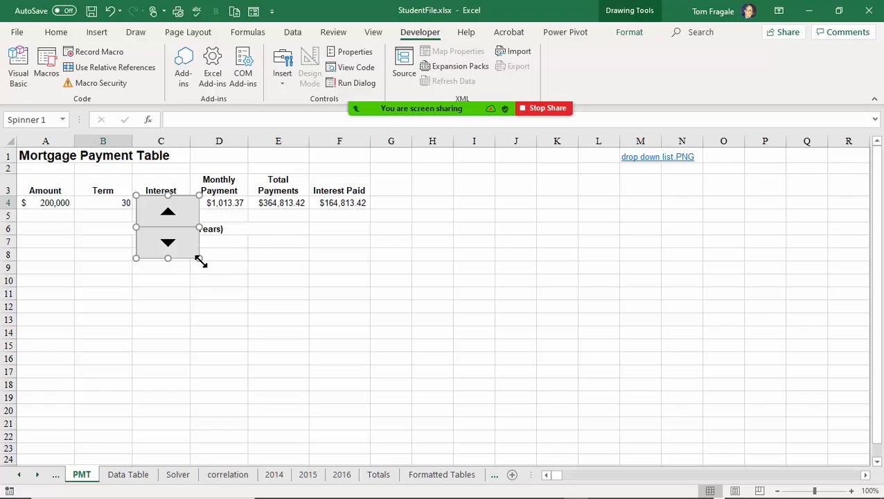
left_click_drag(199, 258, 137, 202)
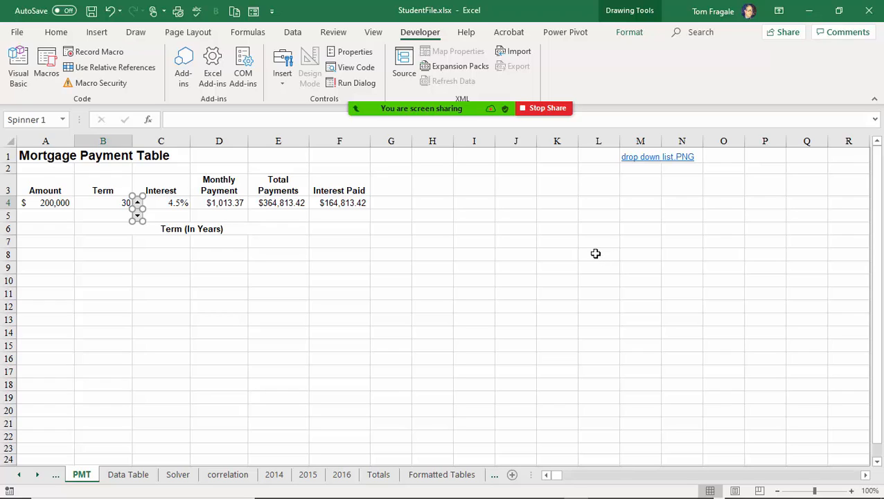
right_click(140, 203)
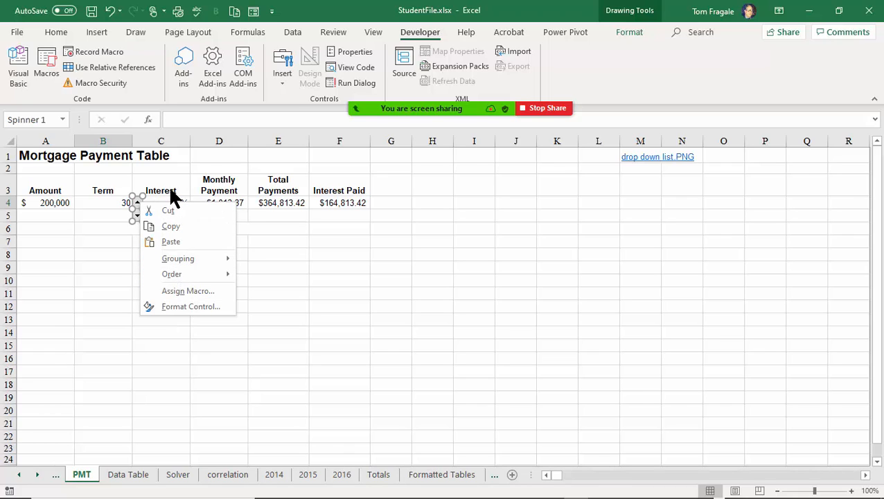
key("Escape")
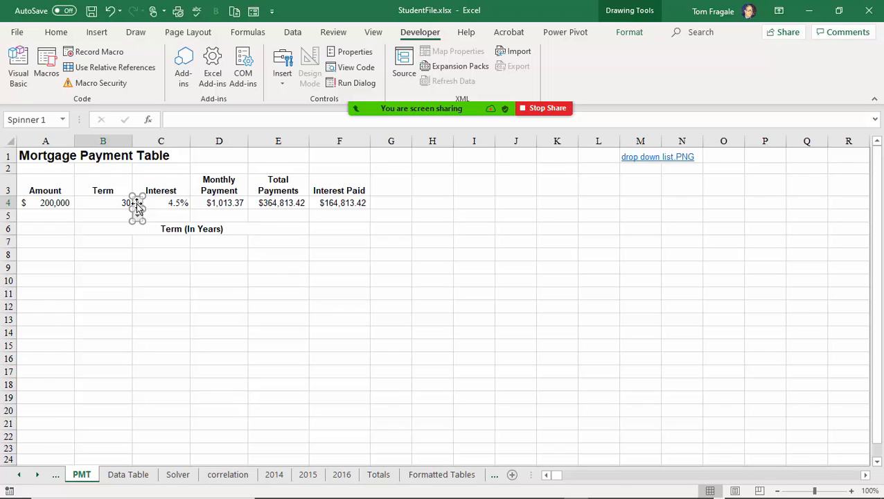
right_click(137, 206)
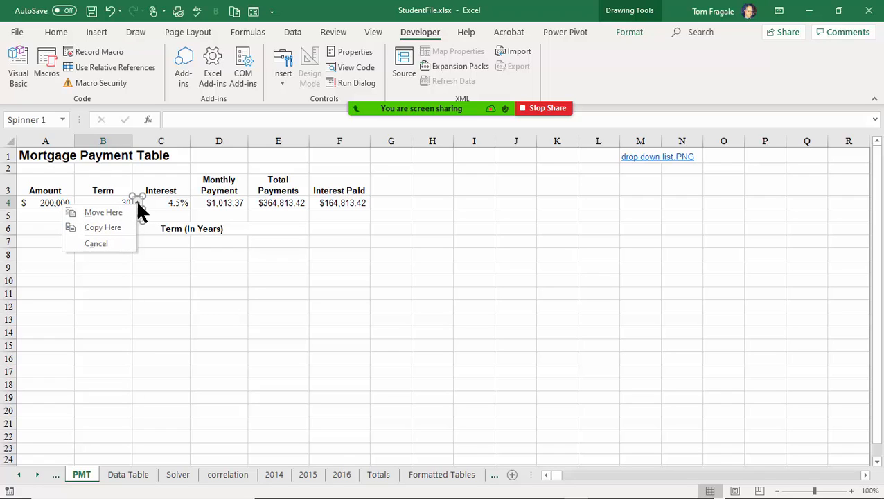
key("Escape")
Format the spin button with a minimum value of 10, a maximum value of 40 and an incremental change of 5.
right_click(138, 200)
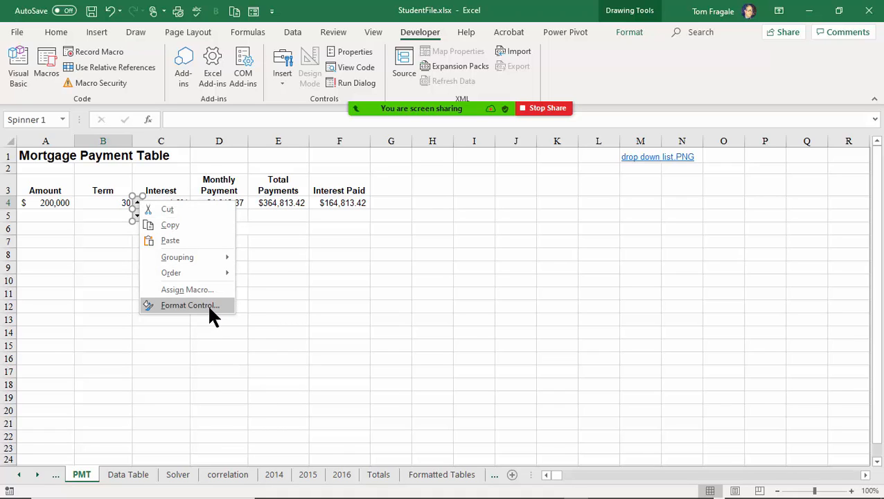
left_click(190, 305)
left_click_drag(143, 254, 446, 169)
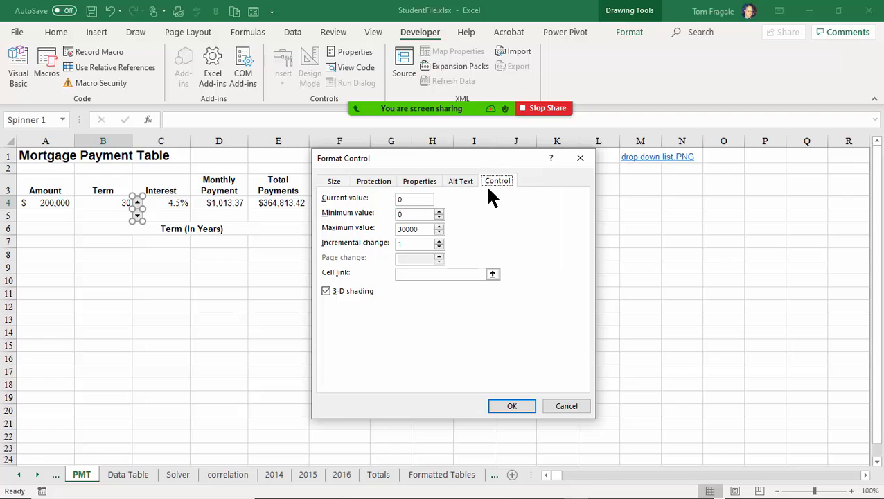
left_click(415, 215)
key("BackSpace")
type("109")
key("BackSpace")
left_click(430, 244)
key("BackSpace")
type("40")
left_click(438, 242)
Link the spin button to the Term cell $B$4 and apply the control settings.
left_click(435, 273)
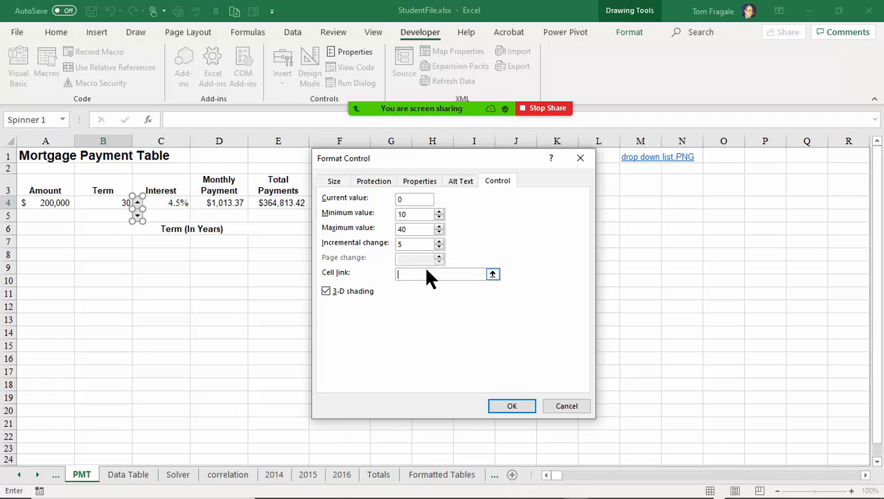
left_click(105, 203)
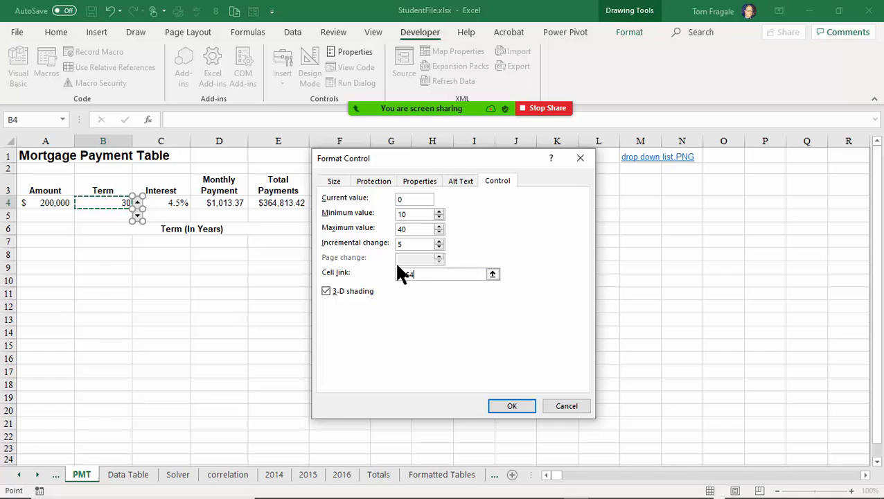
left_click(502, 405)
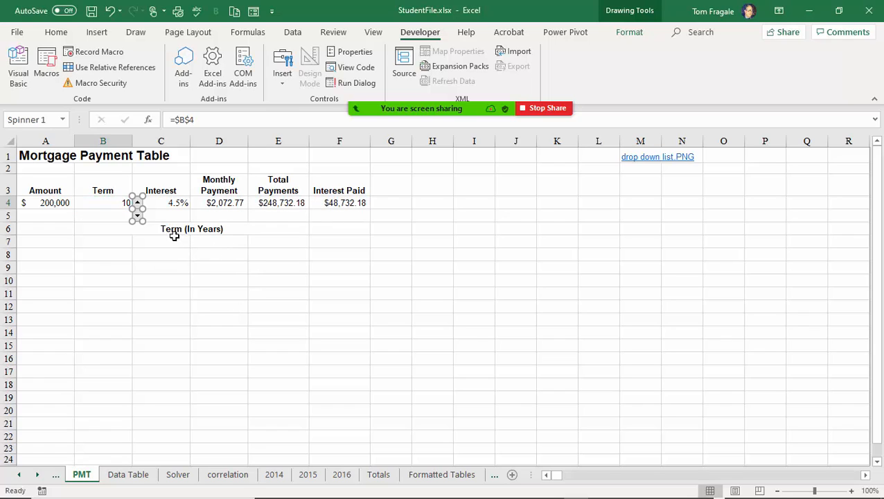
Review the spin button's minimum, maximum, increment and cell link in its Format Control settings.
right_click(137, 221)
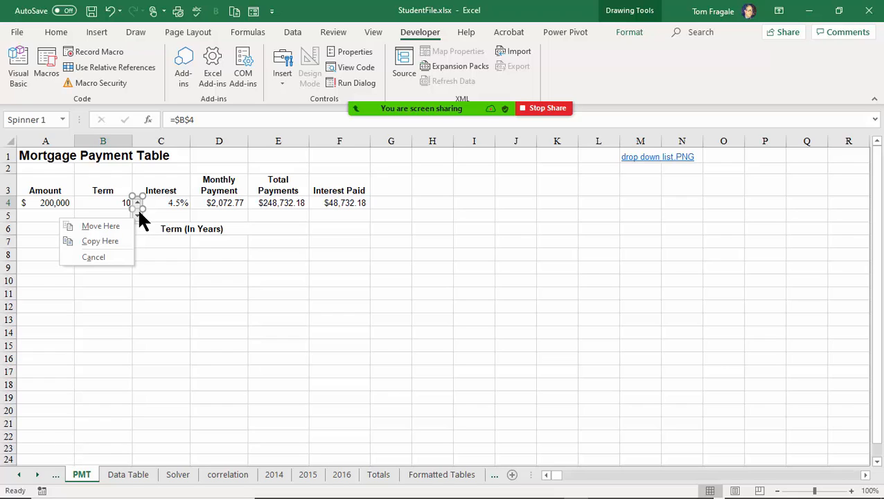
right_click(137, 210)
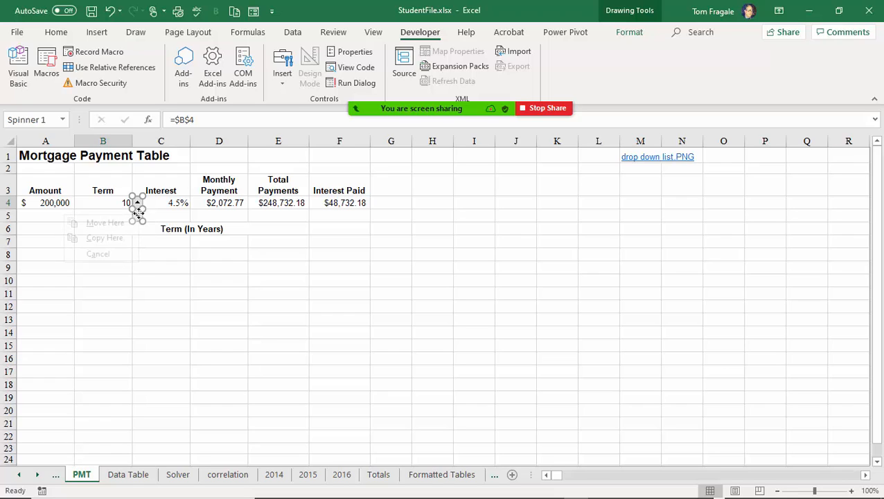
right_click(138, 206)
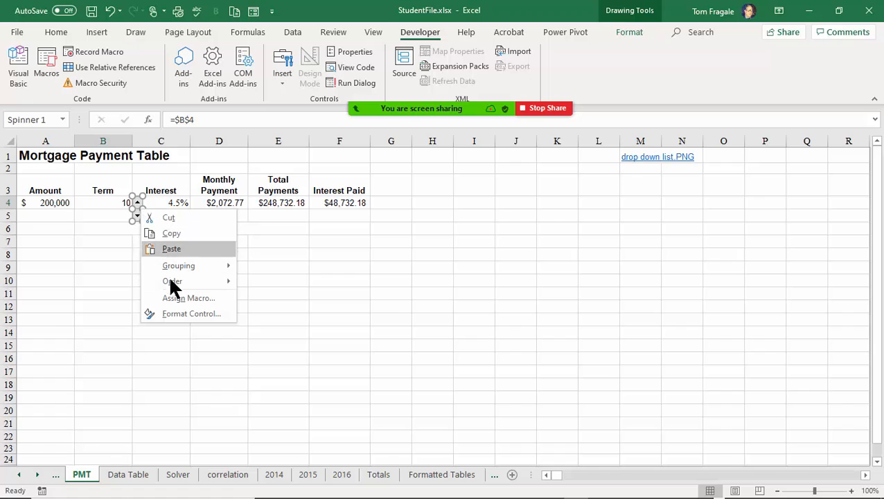
left_click(185, 323)
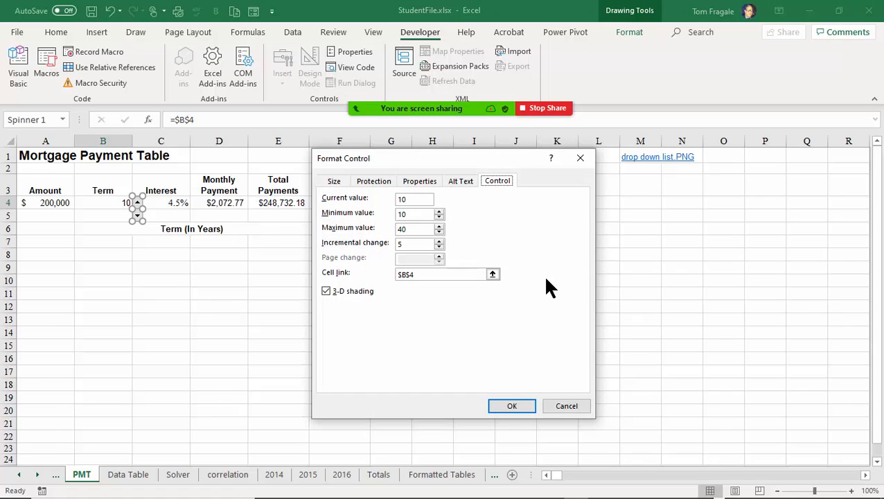
left_click(507, 405)
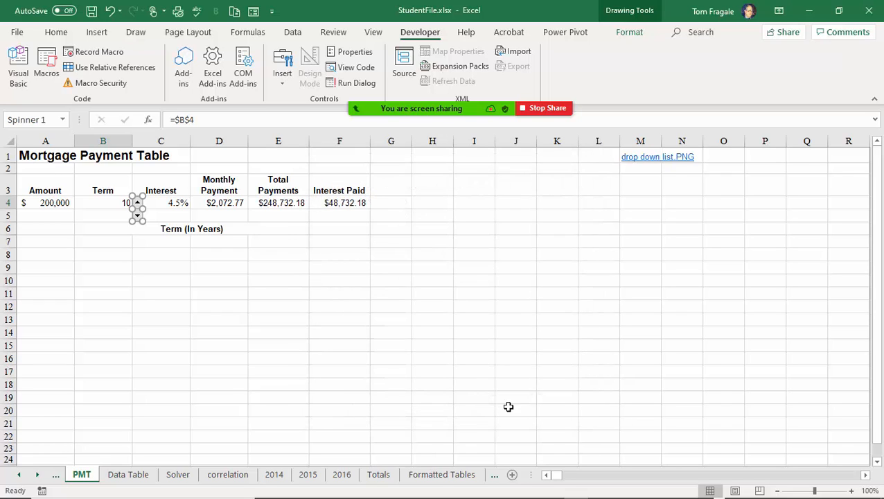
Deselect the spin button and use it to step the term up to its 40-year maximum.
left_click(431, 277)
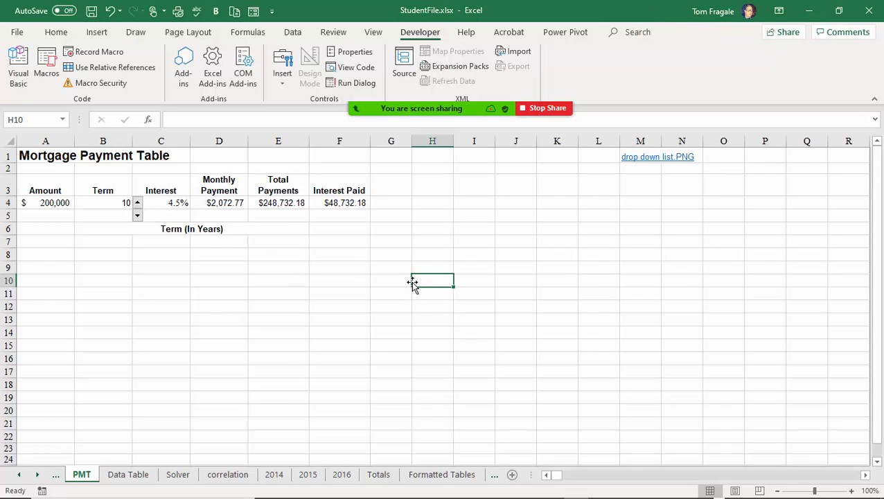
left_click(137, 205)
left_click(137, 206)
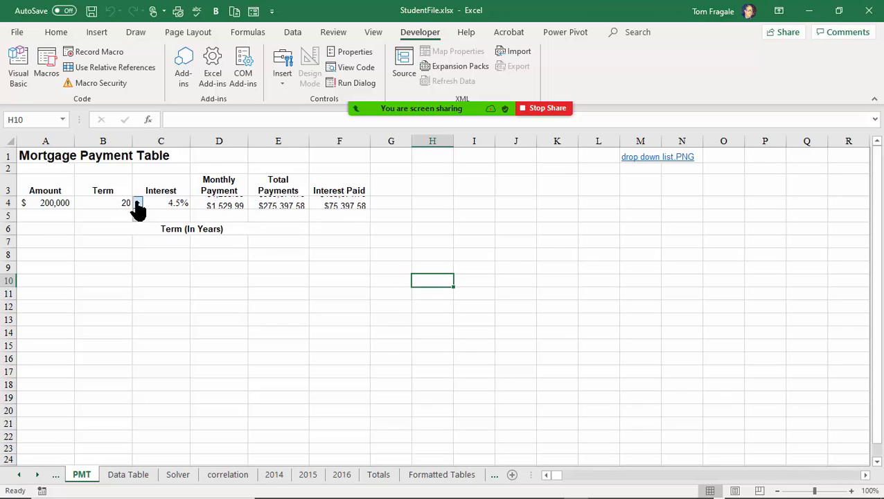
left_click(137, 202)
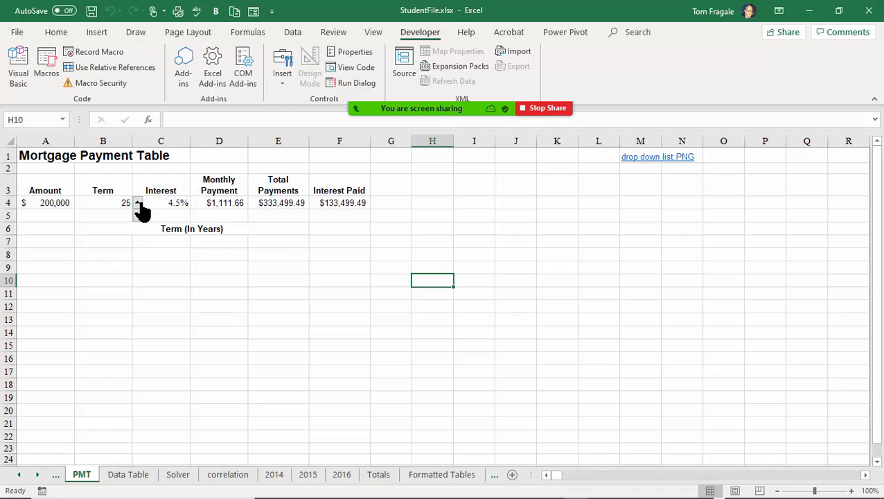
left_click(139, 202)
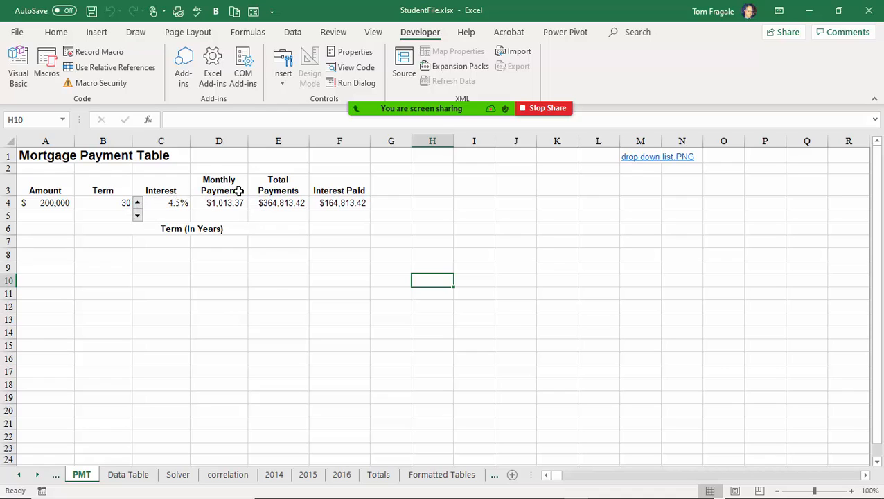
left_click(137, 202)
left_click(138, 203)
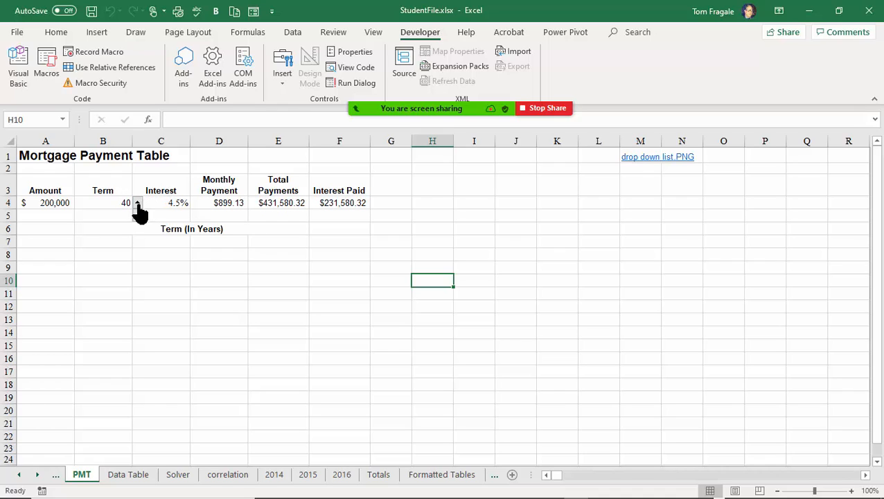
left_click(137, 205)
left_click(136, 206)
Step the term down to its 10-year minimum with the spin button.
left_click_drag(137, 216, 137, 217)
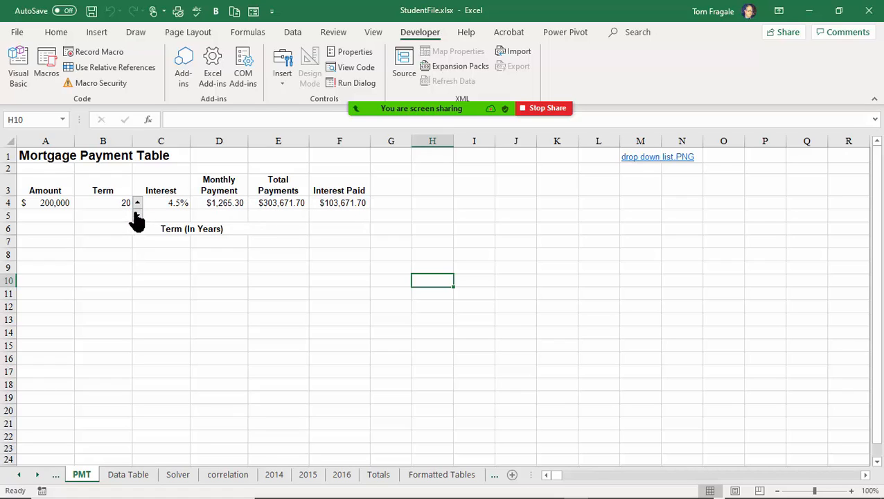
left_click(137, 217)
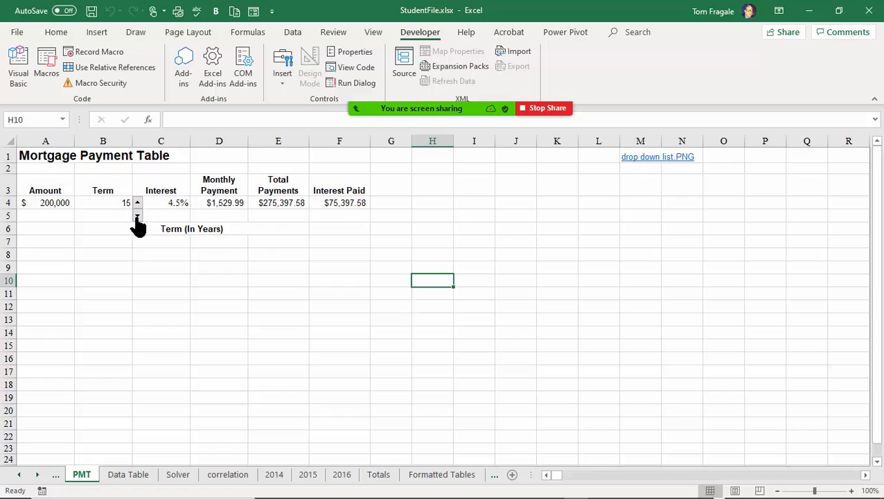
left_click(138, 217)
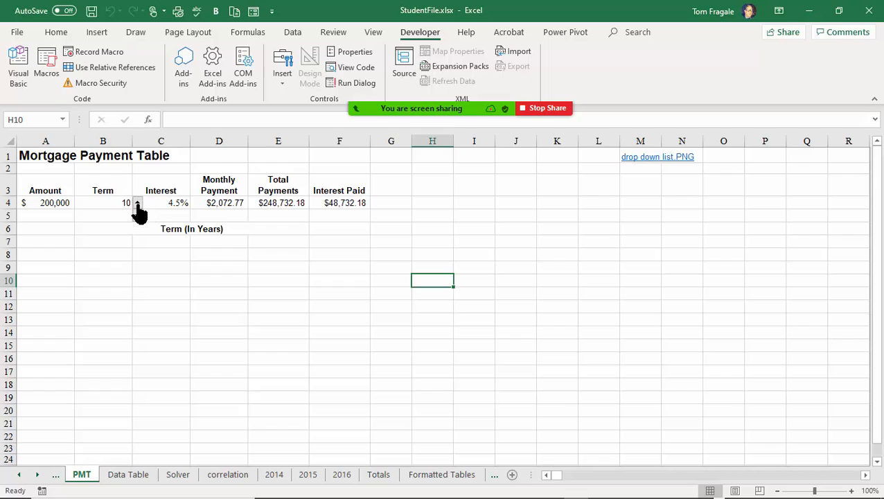
Vary the term with the spin button up to 30 years and back down, settling on 20 years.
left_click(137, 206)
left_click(137, 205)
left_click(138, 205)
left_click(137, 205)
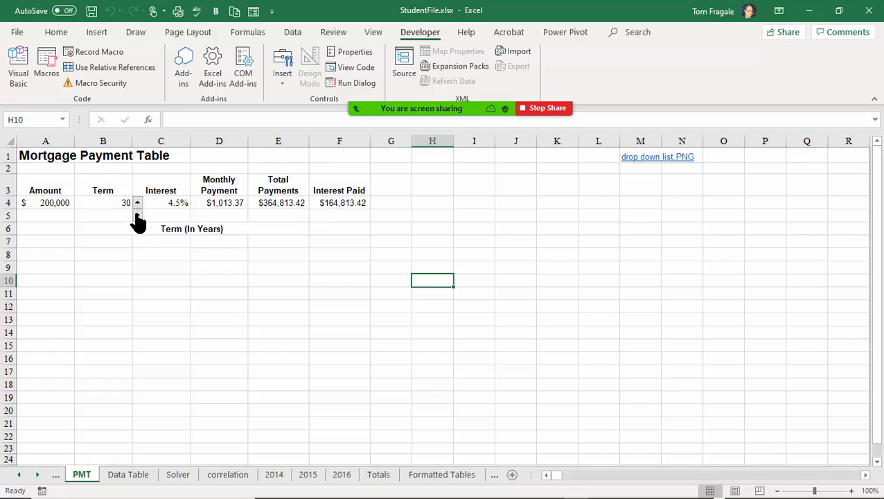
left_click(138, 216)
left_click(137, 215)
left_click(137, 215)
left_click(137, 203)
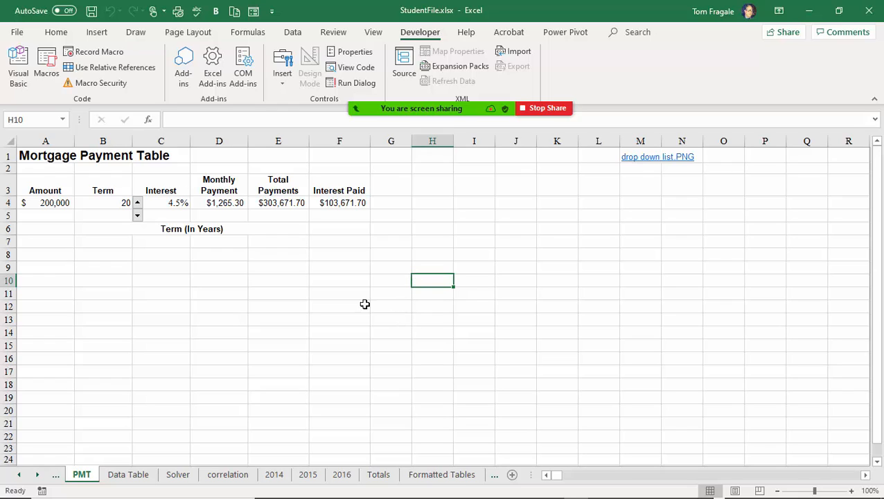
Enter the prompt "Pcik a number from 1 to 30000" in cell A8.
left_click(38, 256)
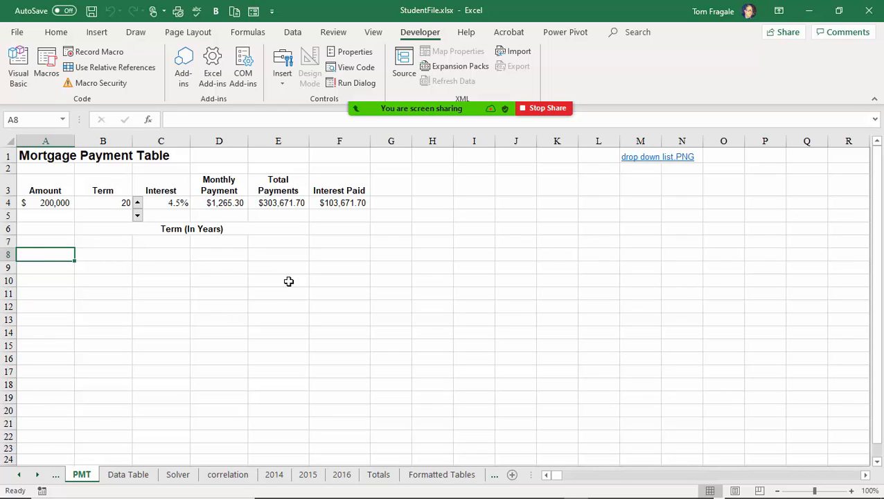
type("Pcik a nu")
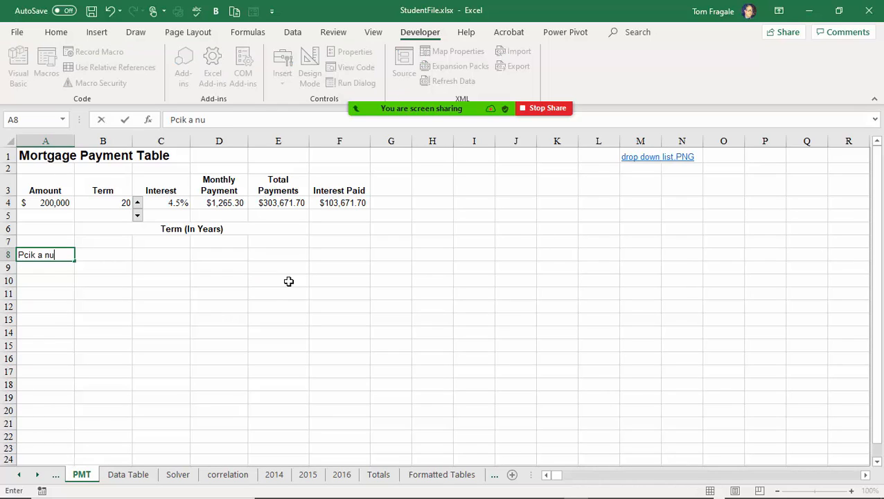
type("mber fom")
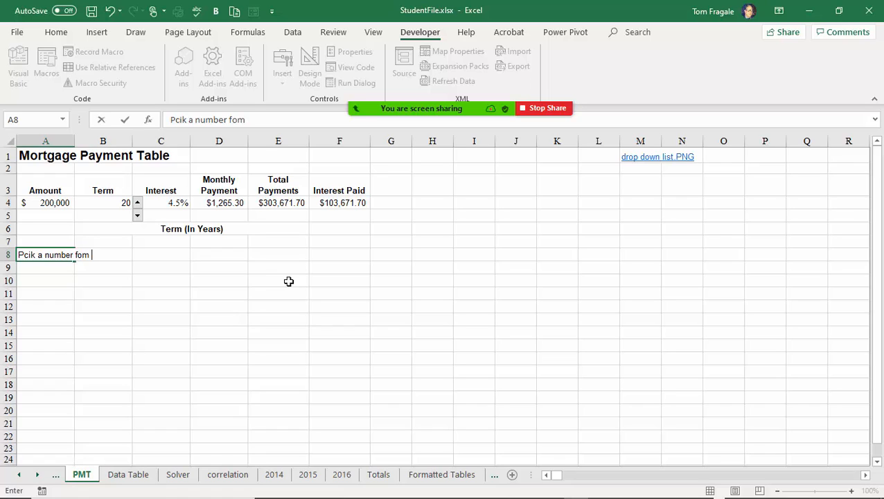
key("BackSpace")
key("BackSpace")
key("BackSpace")
type("rom 1 to 30000")
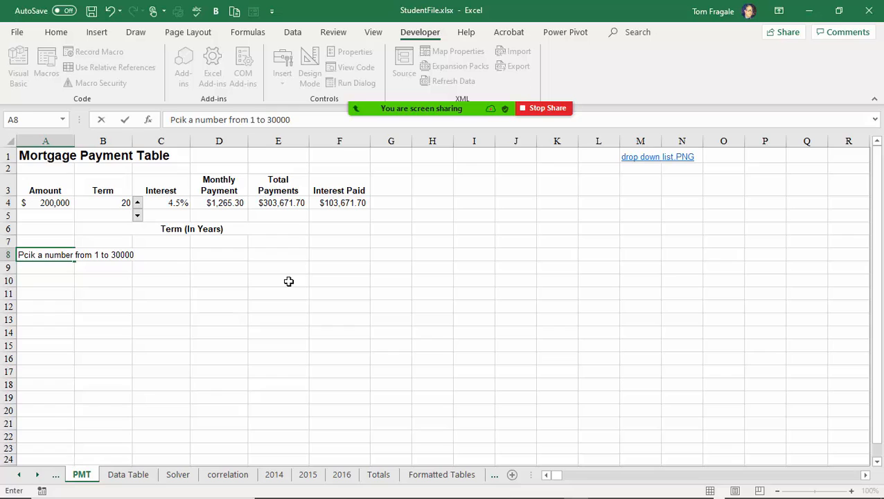
key("Tab")
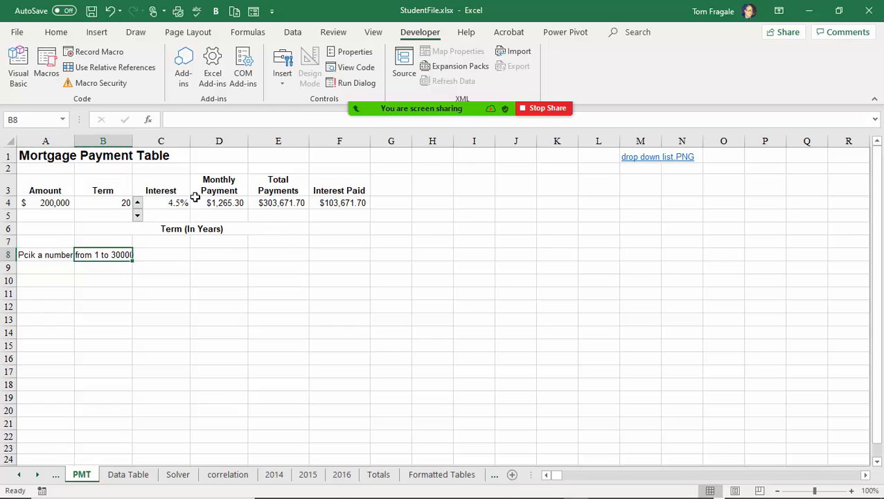
Insert a scroll bar form control at cell D8 and resize it to a narrow vertical strip spanning rows 8 to 11.
left_click(169, 256)
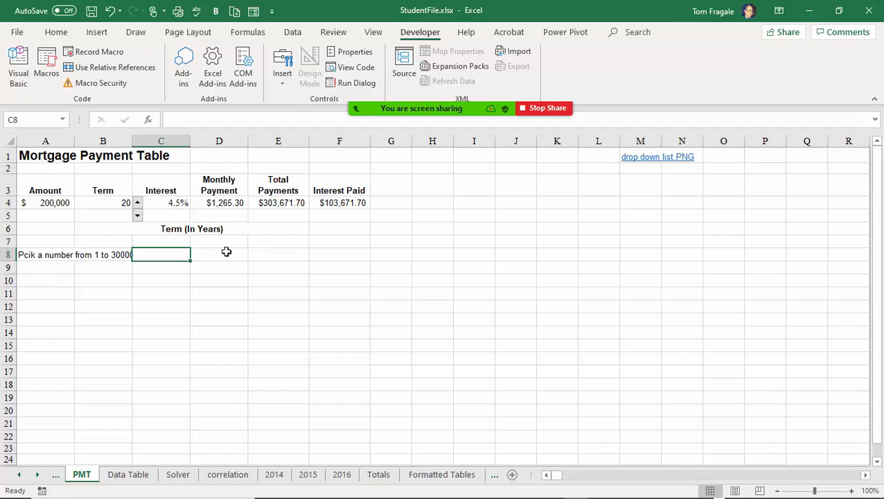
left_click(204, 254)
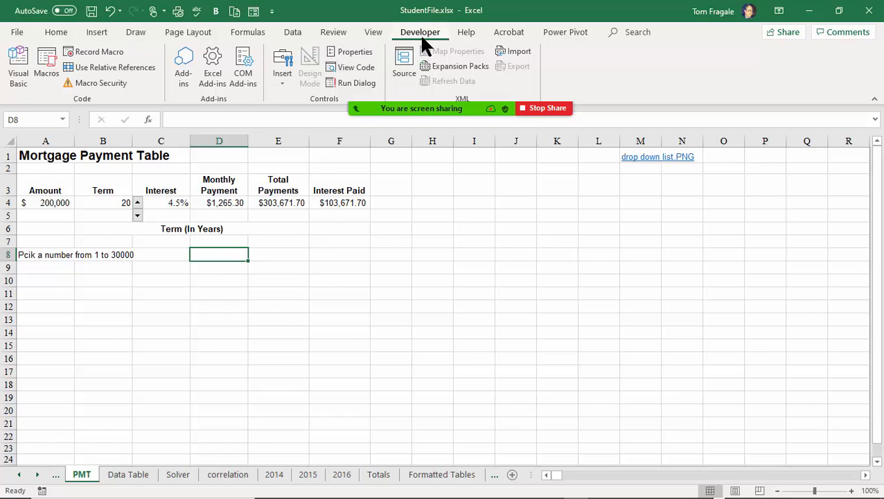
left_click(281, 83)
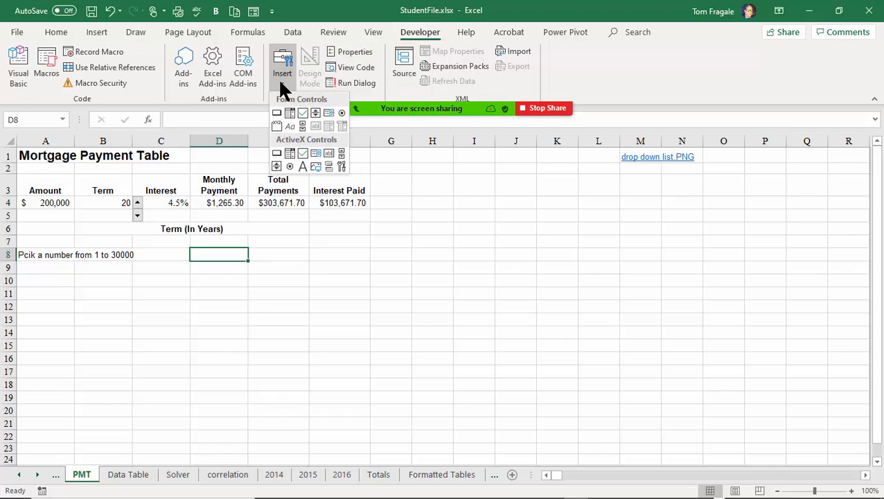
left_click(302, 127)
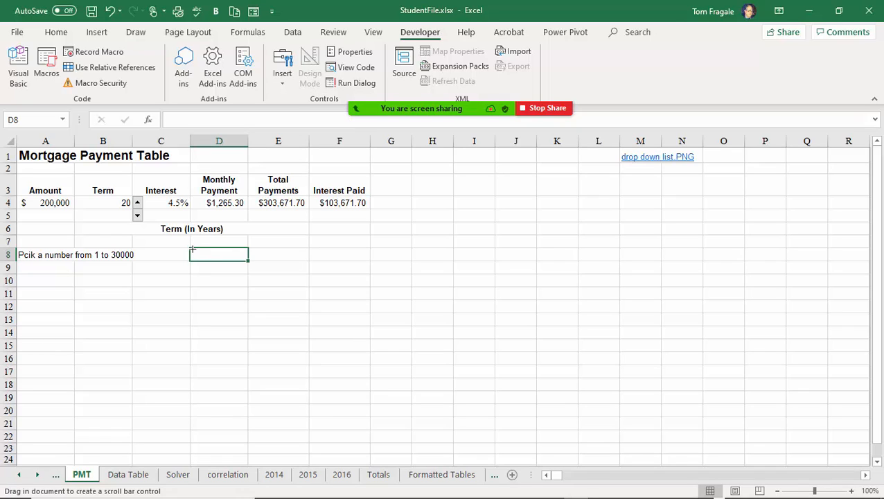
left_click_drag(197, 248, 260, 435)
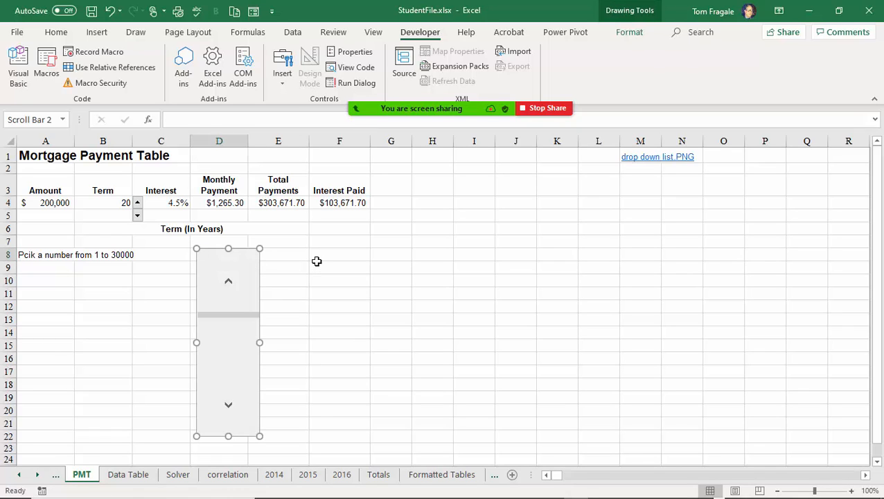
left_click_drag(241, 293, 234, 290)
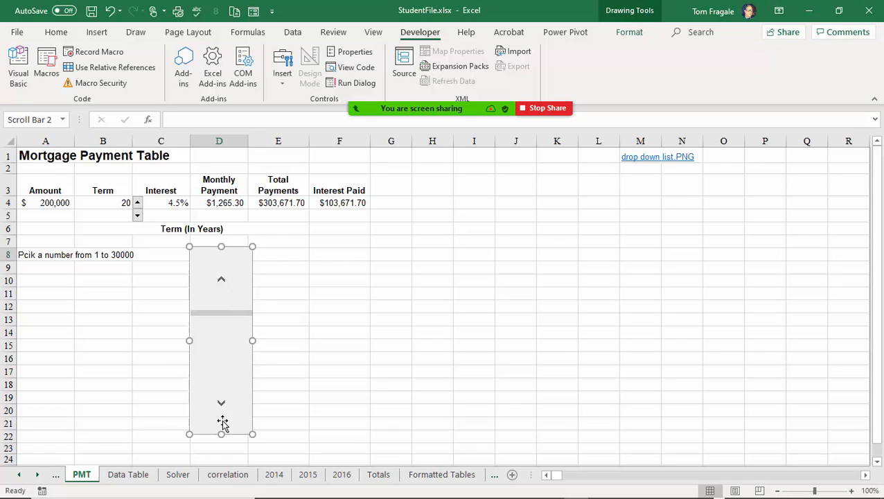
left_click_drag(222, 434, 203, 303)
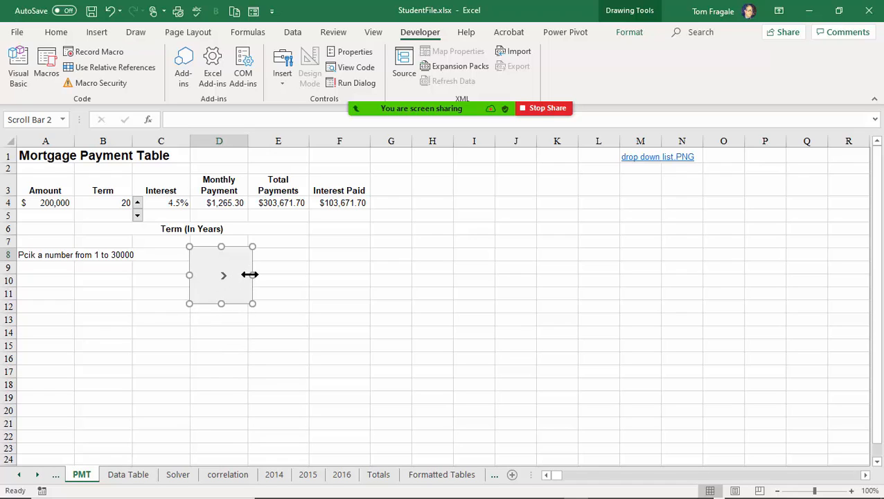
left_click_drag(249, 274, 202, 274)
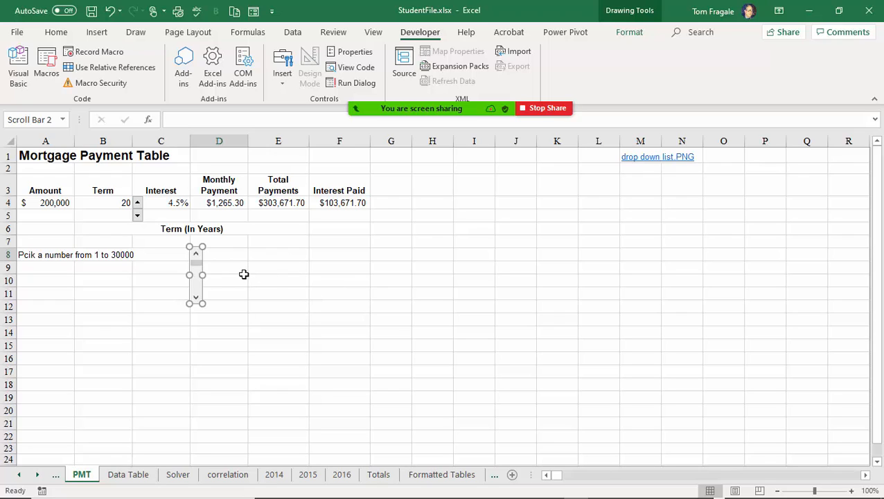
Format the scroll bar control with a maximum value of 30000 and a cell link to $C$8.
right_click(198, 270)
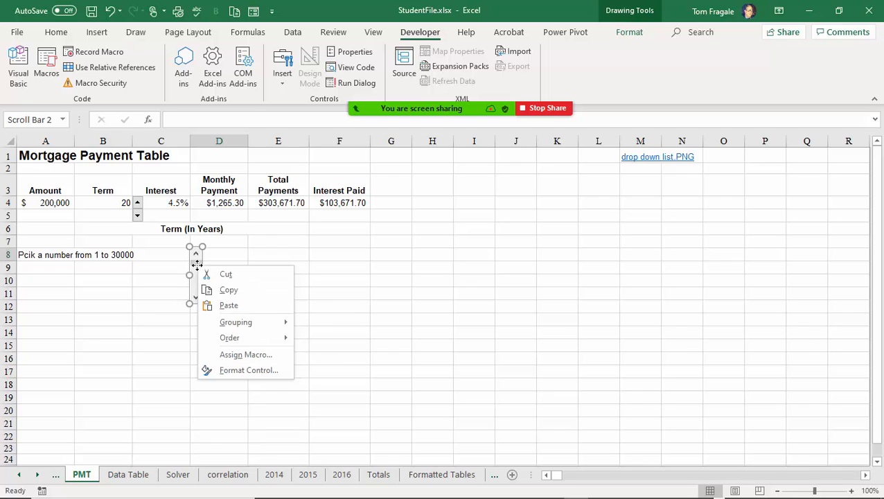
left_click(249, 371)
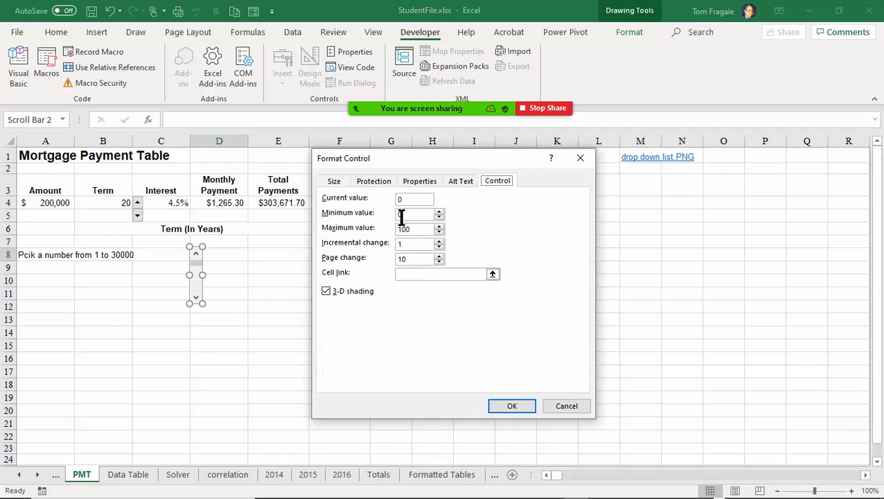
left_click(419, 216)
left_click_drag(421, 230, 380, 229)
type("30000")
left_click(467, 273)
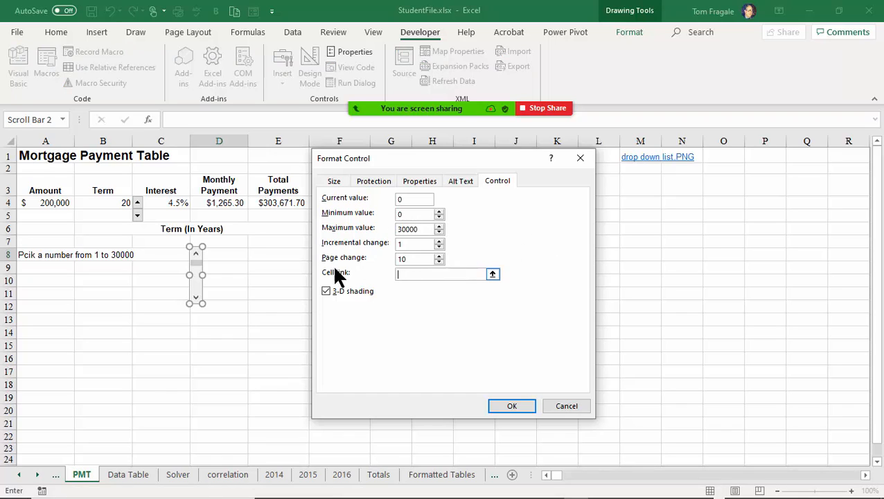
left_click(159, 255)
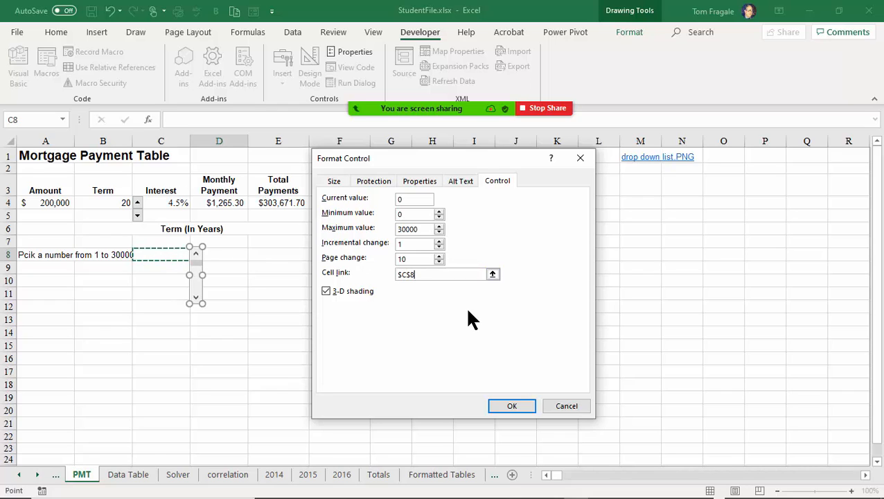
left_click(512, 406)
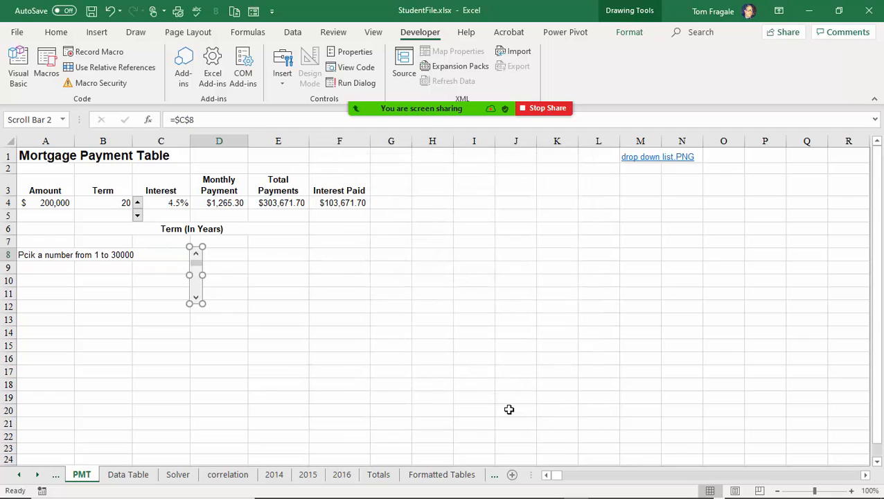
Deselect the scroll bar and use it to raise C8 to 26,923, and set the term to 15 years with the spin button.
left_click(313, 271)
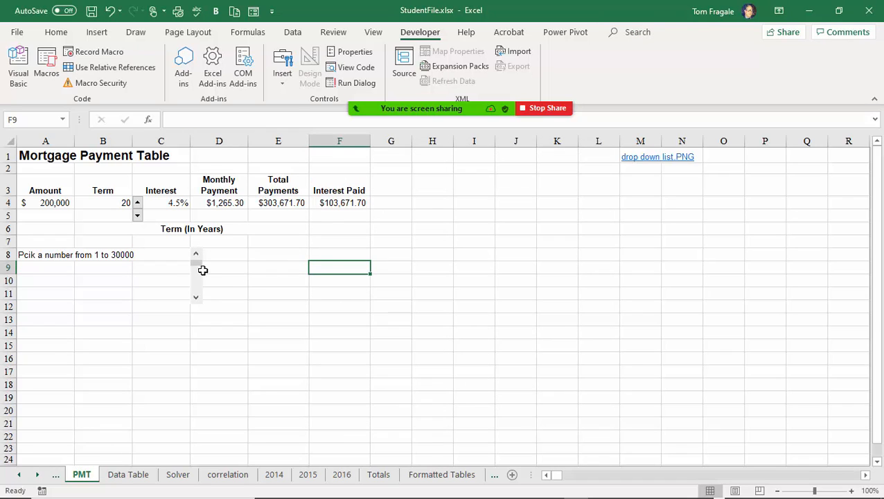
left_click_drag(194, 261, 196, 286)
left_click(138, 219)
left_click(136, 204)
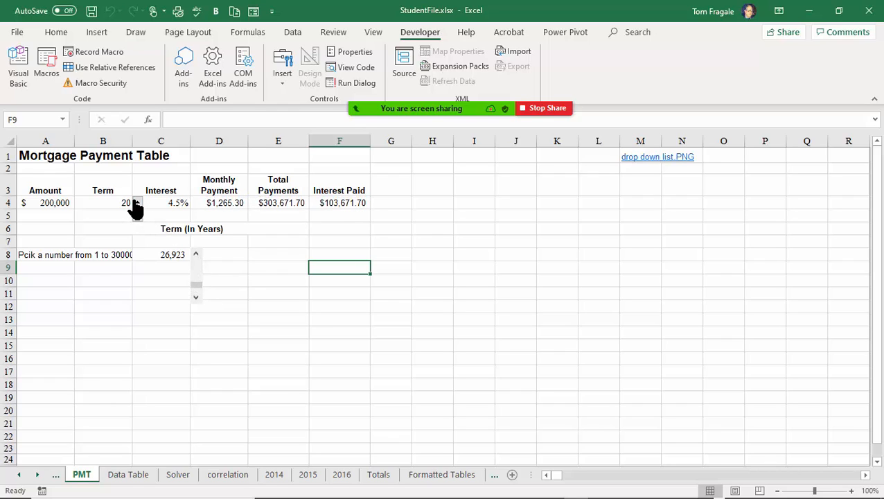
left_click(136, 203)
left_click(138, 217)
left_click(139, 216)
left_click(139, 216)
left_click(137, 204)
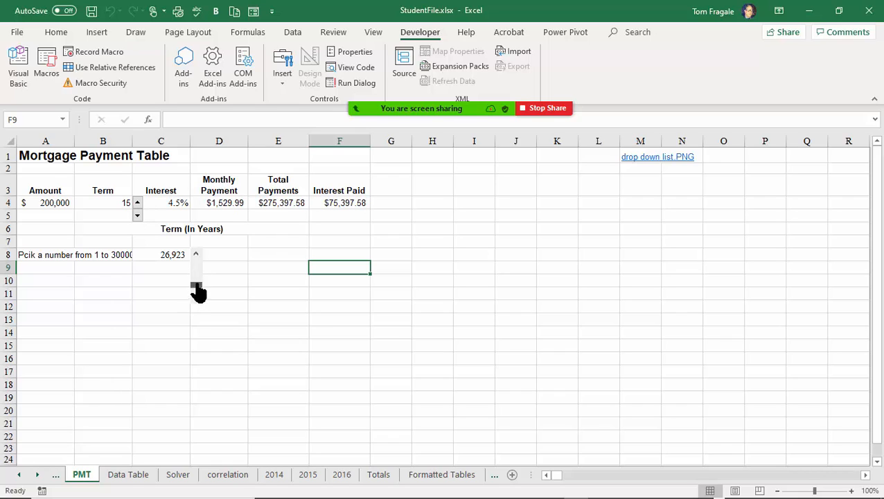
Vary the number in C8 up and down with the scroll bar, settling on 18,467.
mouse_move(196, 284)
left_mouse_down()
mouse_move(196, 263)
mouse_move(197, 279)
left_mouse_up()
left_click(196, 300)
left_click(196, 298)
left_click(196, 298)
left_click(197, 301)
left_click(195, 256)
left_click(196, 256)
left_click_drag(197, 273, 204, 281)
Autofit columns B and A to the width of their contents.
double_click(130, 143)
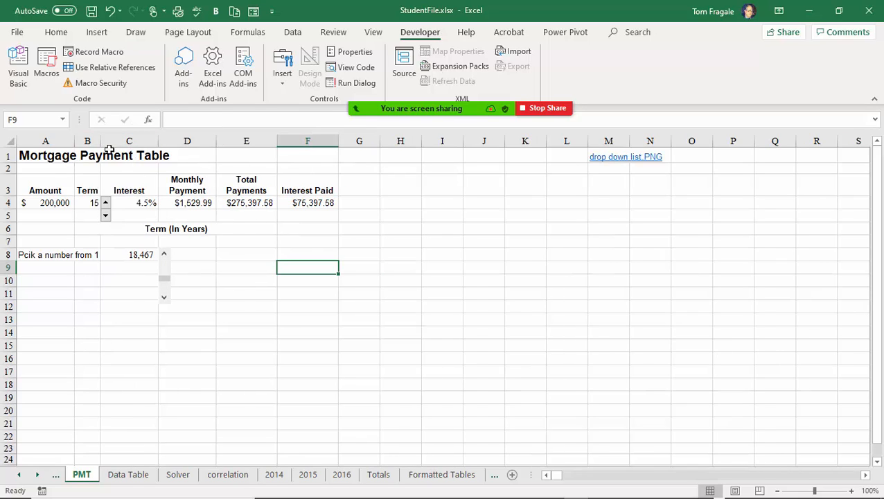
double_click(74, 141)
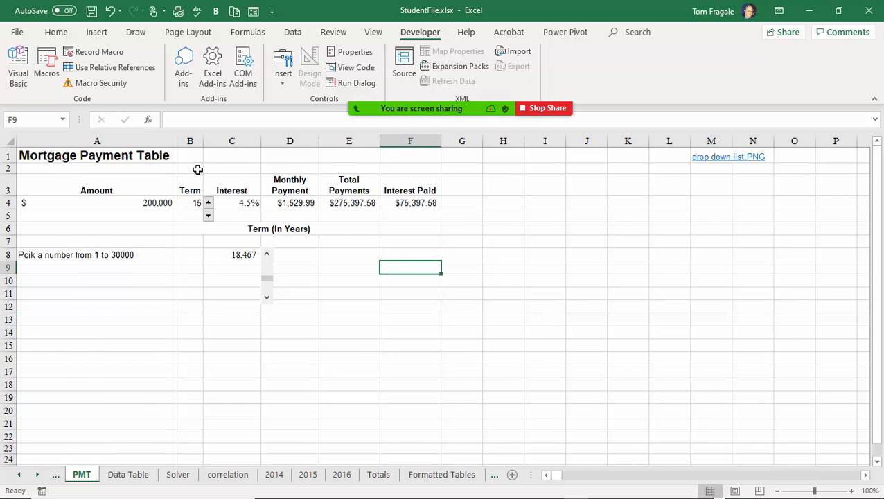
Adjust the number in C8 with the scroll bar until it reaches 20,694.
left_click(269, 274)
left_click(266, 274)
left_click(265, 274)
left_click(264, 274)
left_click(265, 274)
left_click(264, 275)
left_click(266, 276)
left_click(265, 276)
mouse_move(267, 279)
left_mouse_down()
mouse_move(269, 264)
mouse_move(268, 282)
left_mouse_up()
left_click_drag(363, 298, 361, 312)
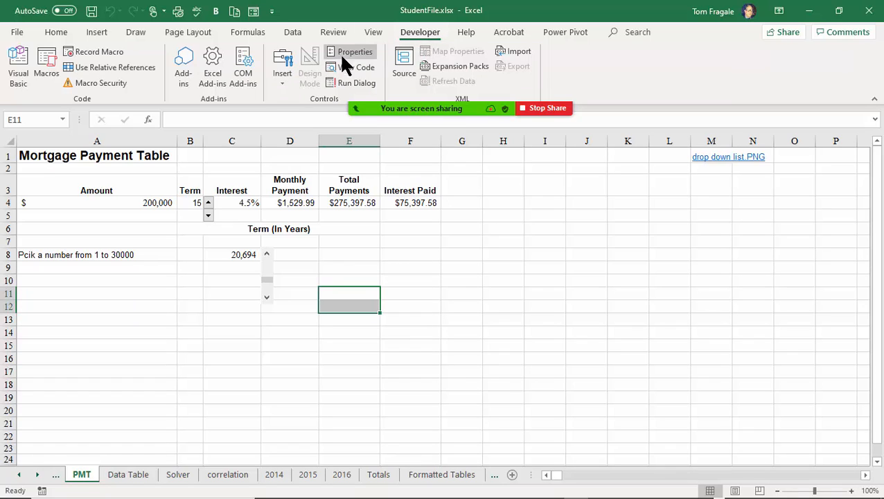
Examine the available form controls and the commands offered for the spin button and the scroll bar.
left_click(282, 78)
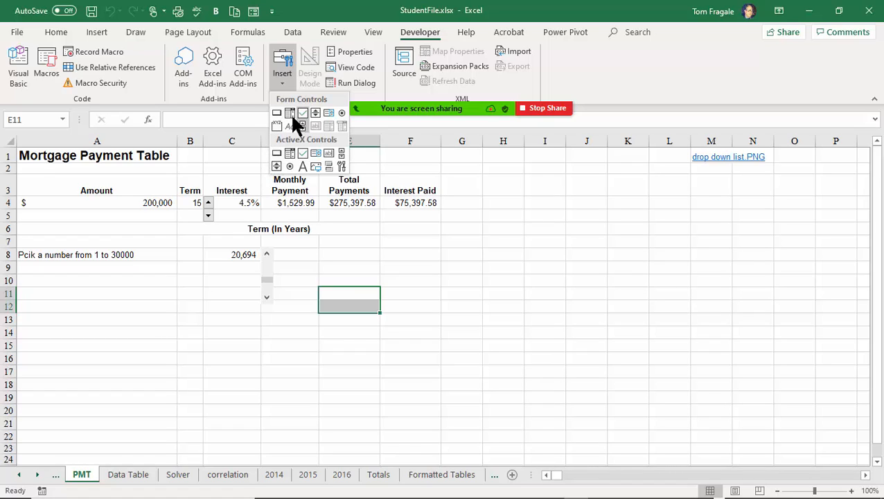
left_click(210, 218)
right_click(209, 216)
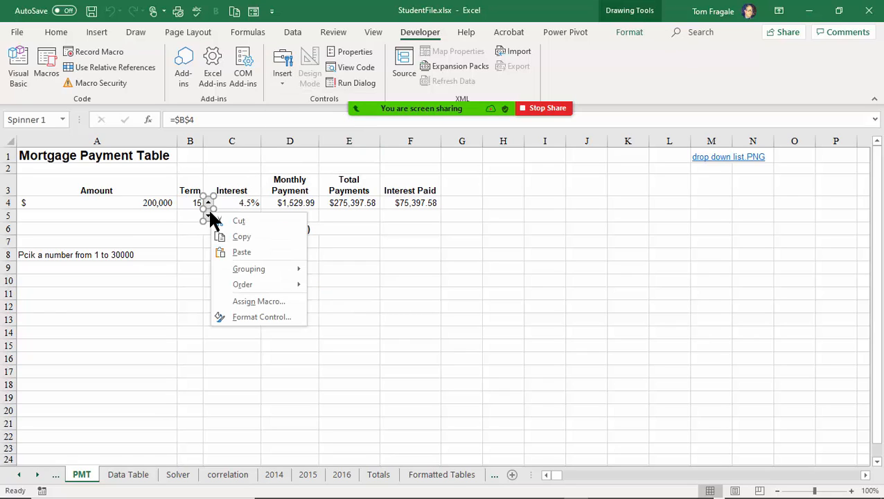
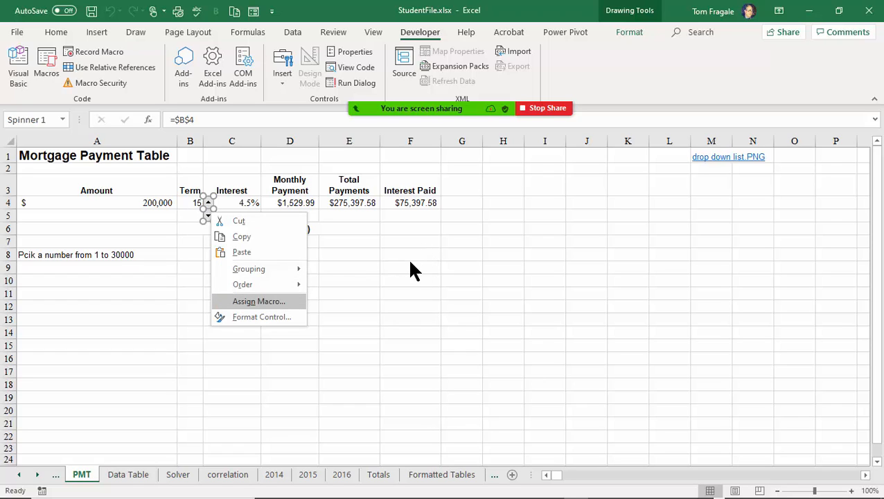
key("Escape")
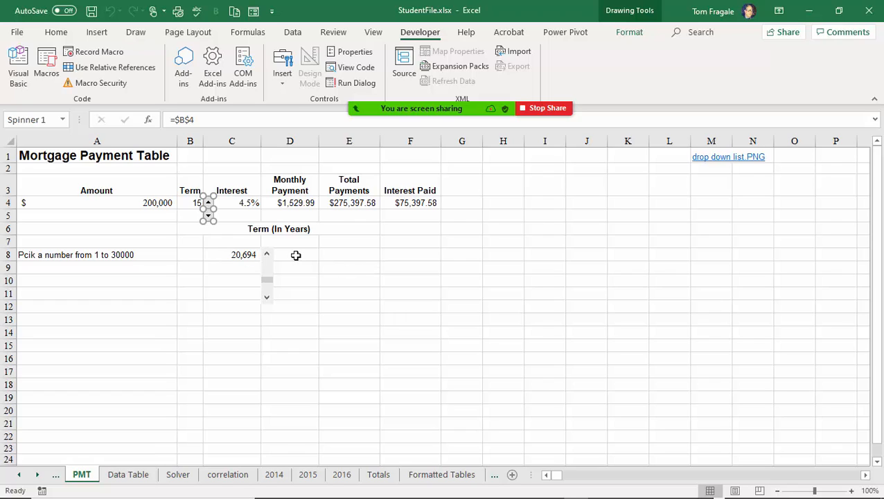
right_click(208, 211)
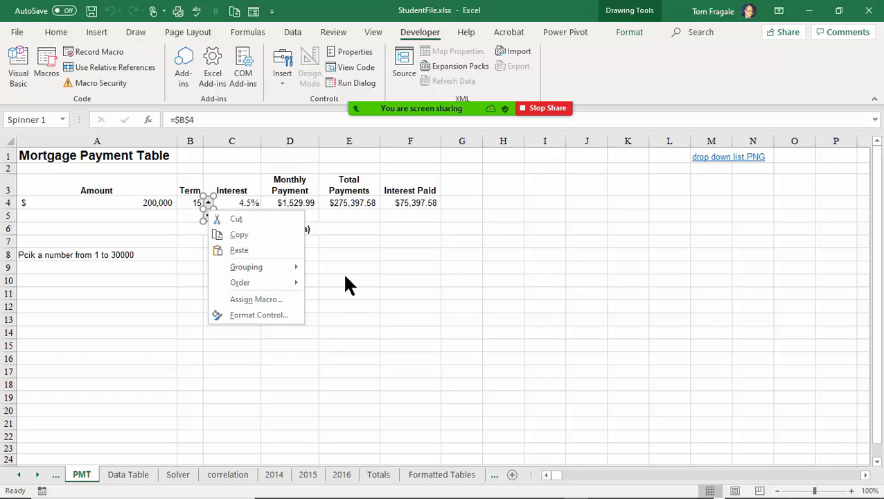
key("Escape")
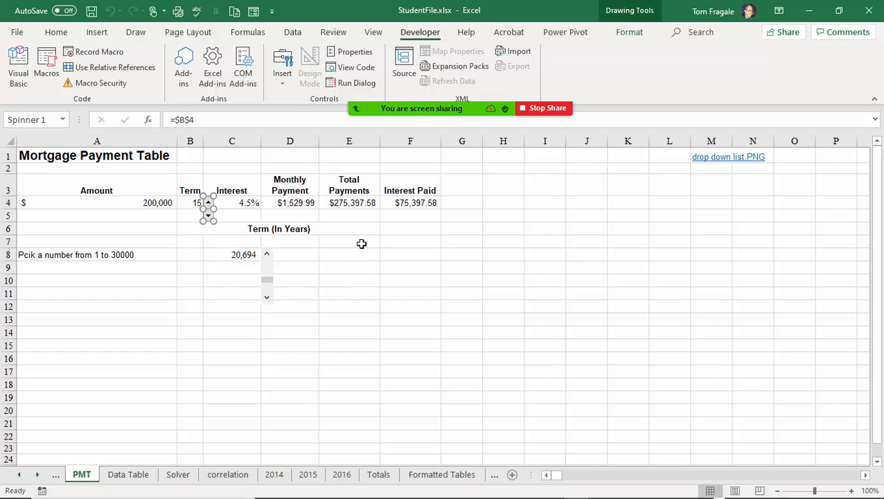
right_click(267, 268)
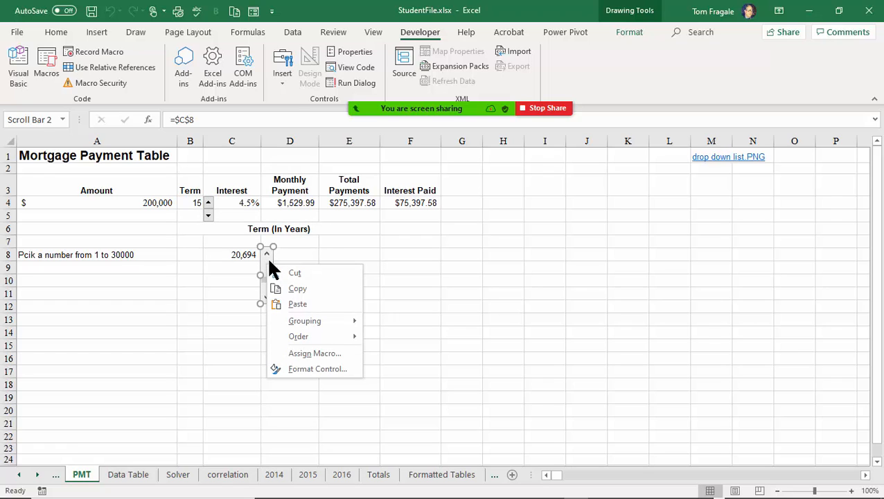
left_click(276, 82)
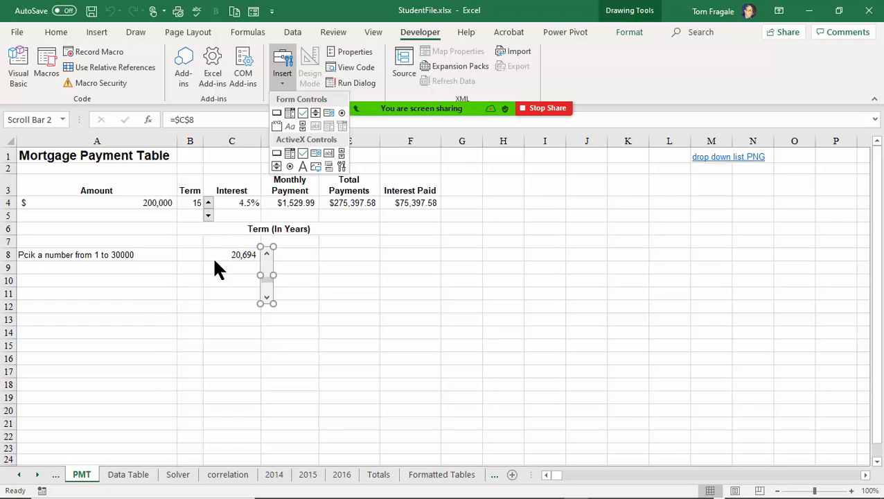
left_click(83, 317)
Enter the question "Didi you enjoy this course?" in cell A13.
left_click(79, 321)
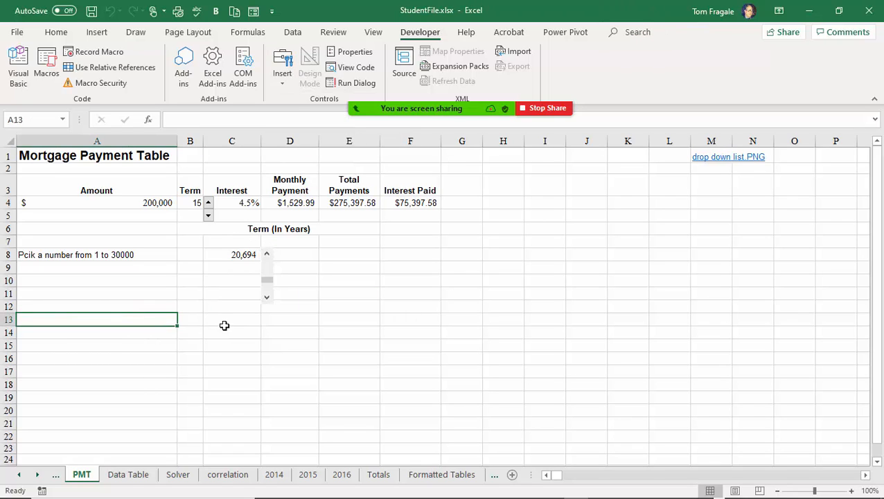
type("Are")
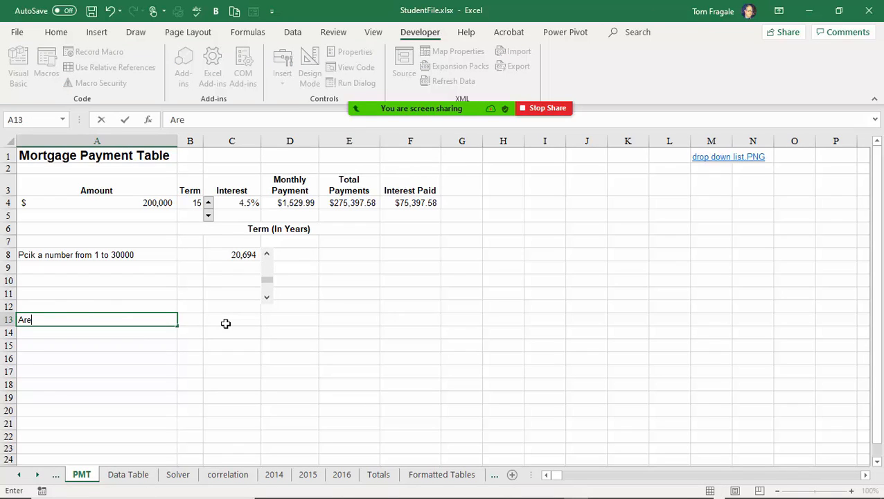
key("BackSpace")
key("BackSpace")
key("BackSpace")
type("Didi you en")
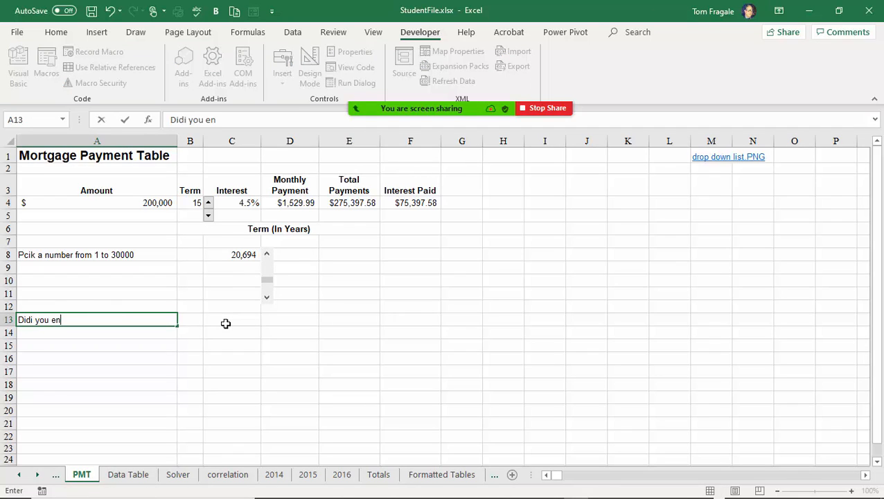
type("joy this course")
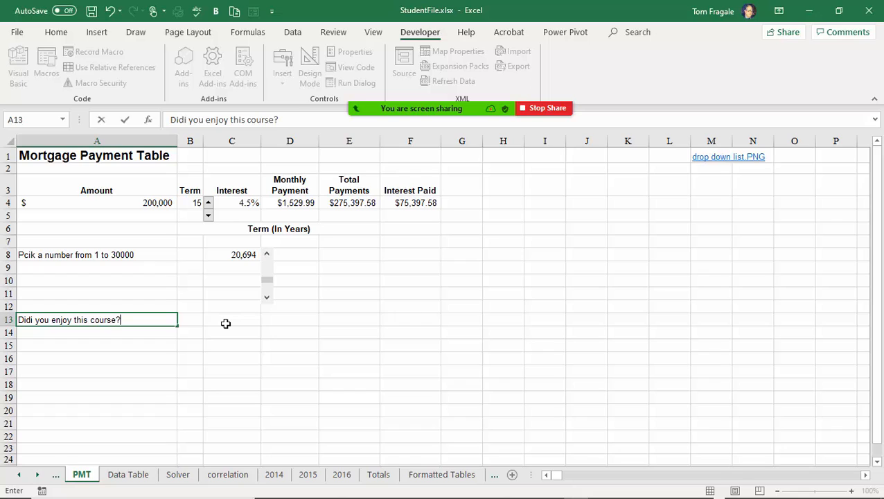
key("Tab")
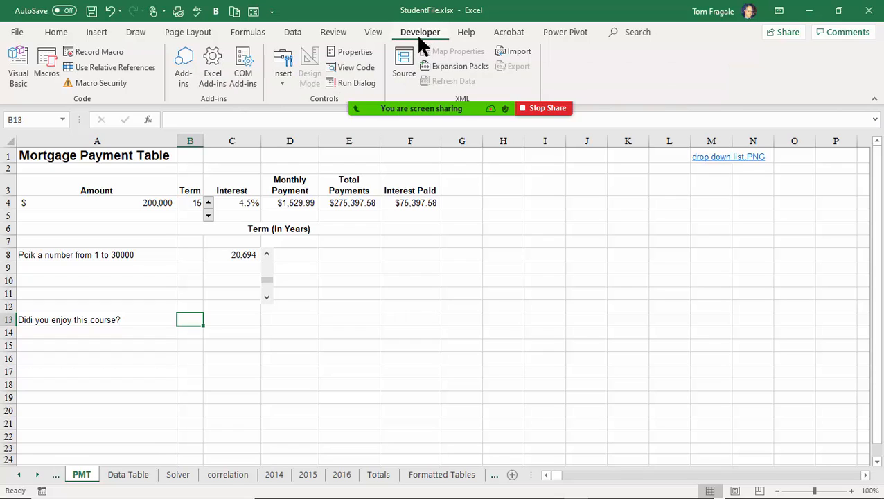
Insert a check box form control beside the question in row 13, aligned to the start of cell B13.
left_click(281, 89)
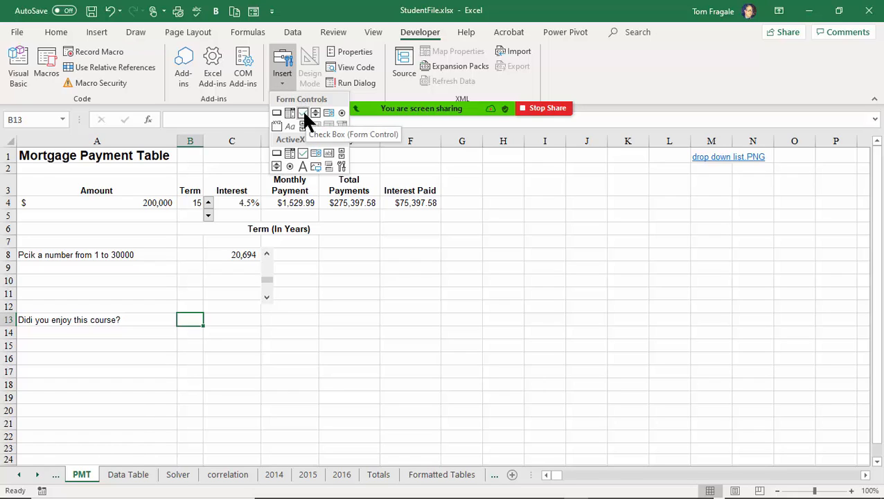
left_click(302, 115)
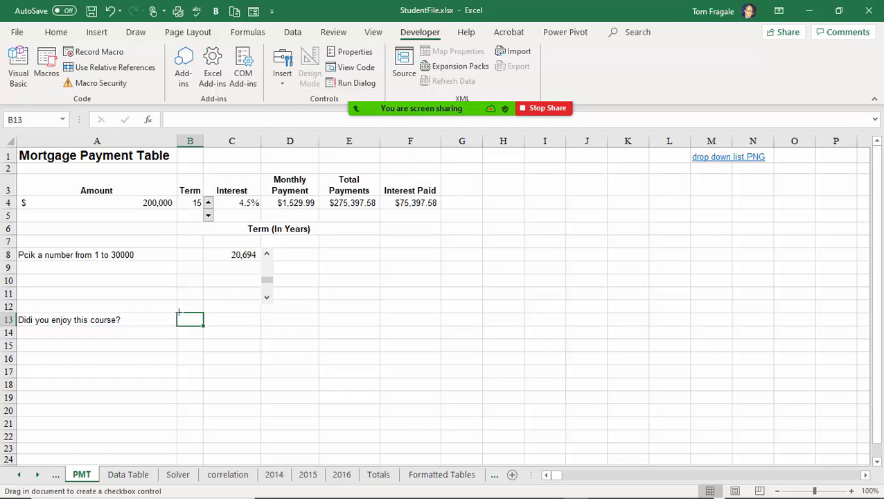
mouse_move(180, 314)
left_mouse_down()
mouse_move(228, 315)
mouse_move(234, 327)
left_mouse_up()
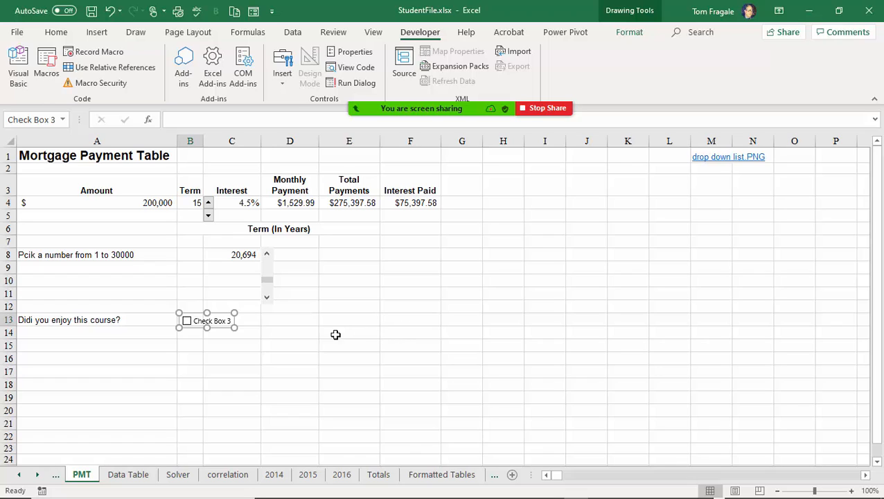
left_click_drag(196, 313, 195, 312)
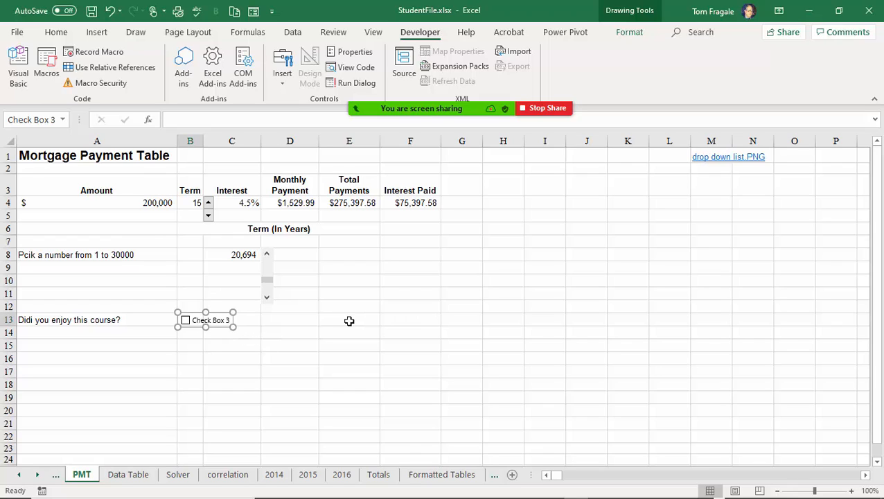
Replace the caption of the new check box with "Yes".
left_click(192, 322)
key("Delete")
key("Delete")
key("Delete")
key("Delete")
key("Delete")
key("Delete")
key("Delete")
key("Delete")
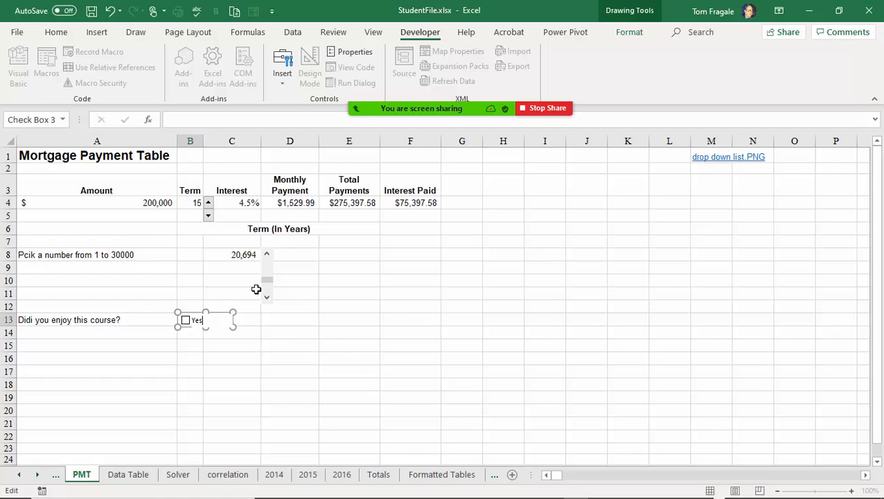
left_click(303, 320)
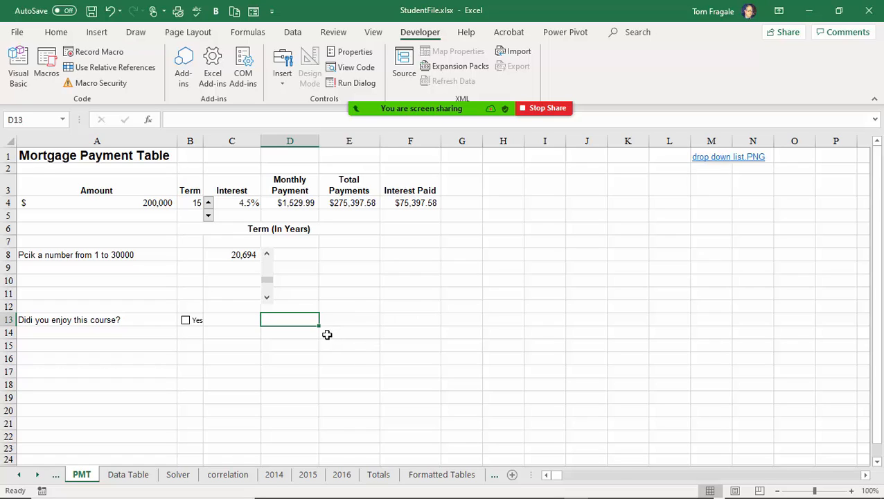
Link the Yes check box to cell D13, keeping its value as Unchecked.
right_click(185, 324)
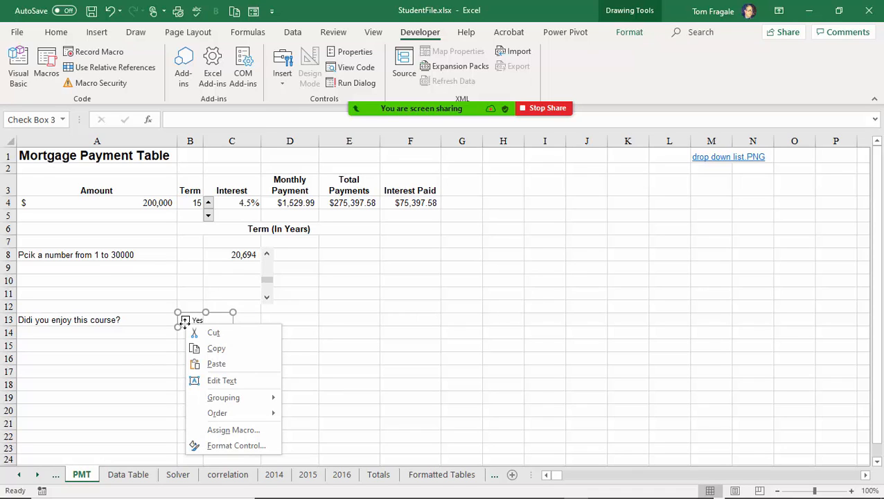
left_click(235, 447)
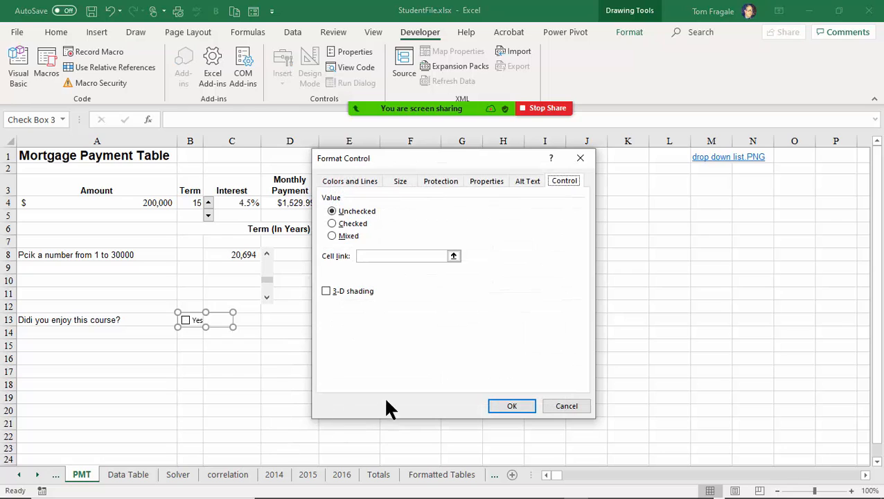
left_click_drag(391, 164, 488, 158)
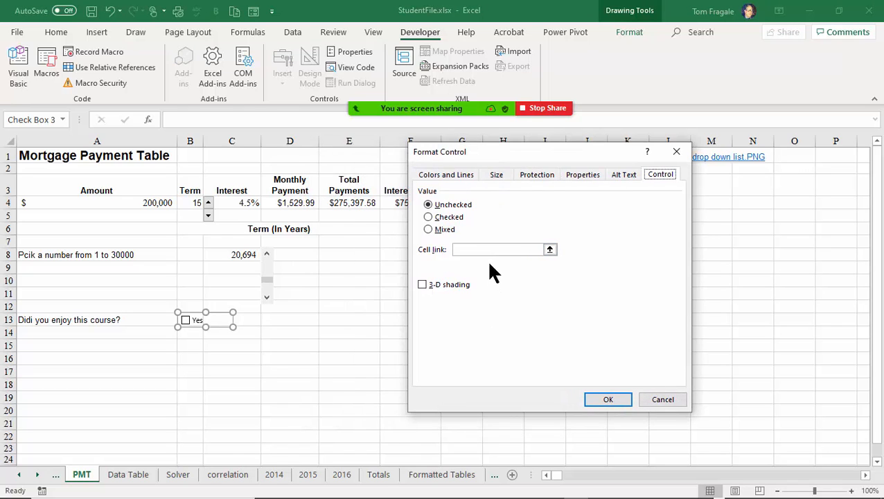
left_click(484, 250)
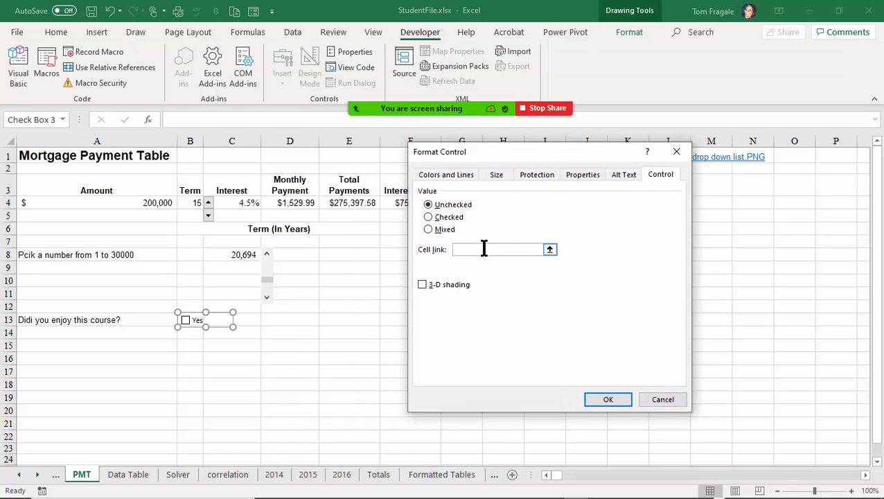
left_click(299, 322)
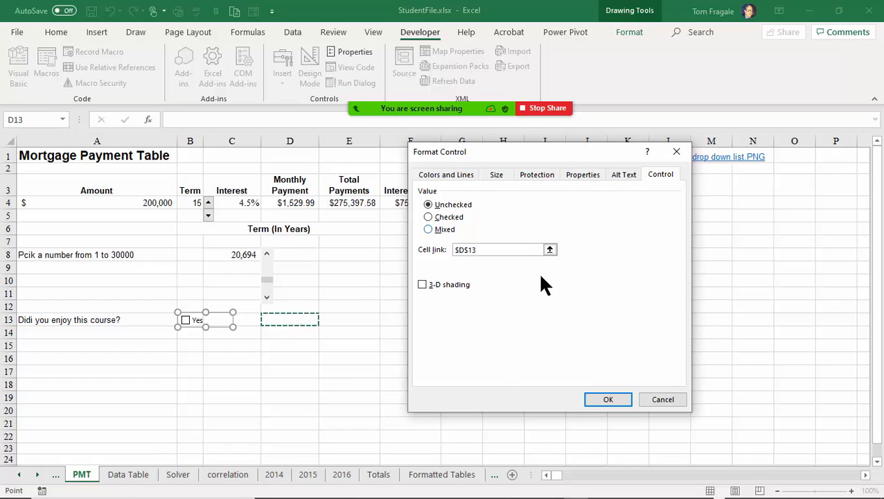
left_click(608, 402)
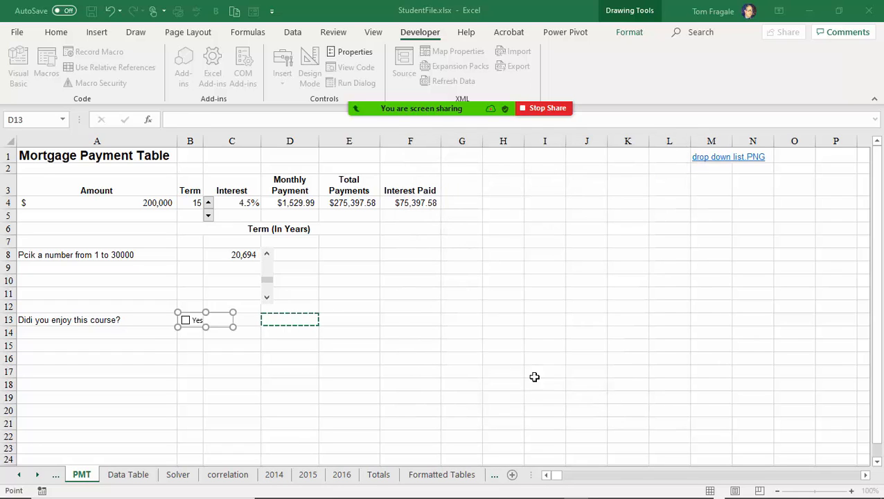
left_click(449, 361)
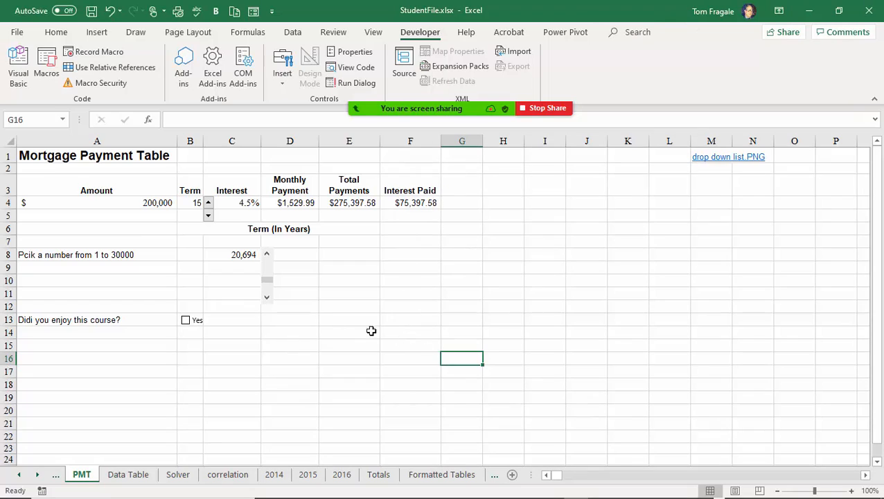
Test the Yes check box by ticking and clearing it several times, leaving it cleared.
left_click(185, 325)
left_click(186, 327)
left_click(277, 316)
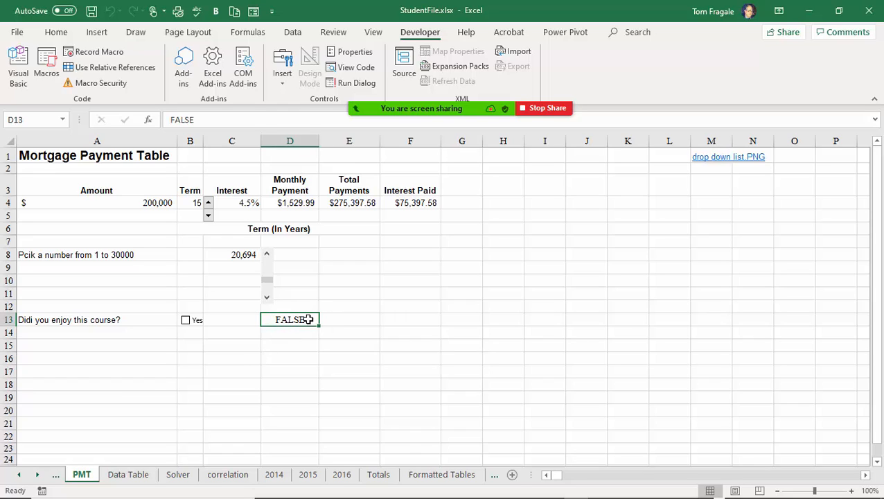
left_click(186, 325)
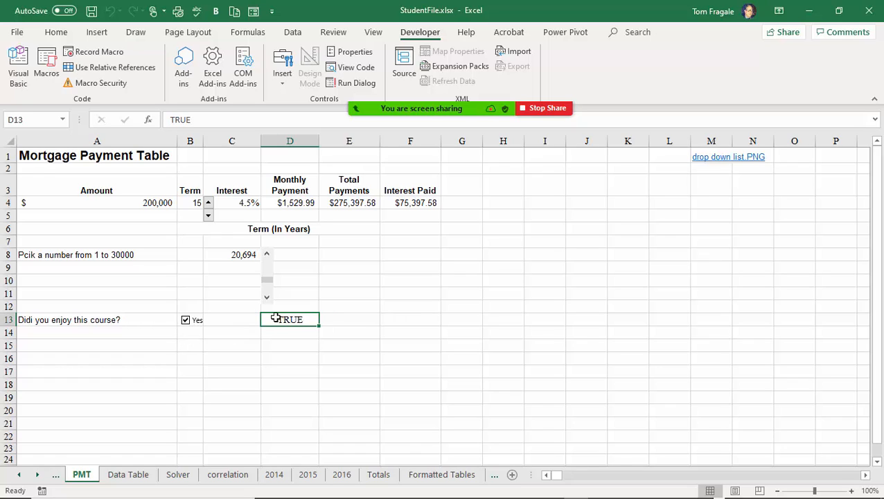
left_click(185, 323)
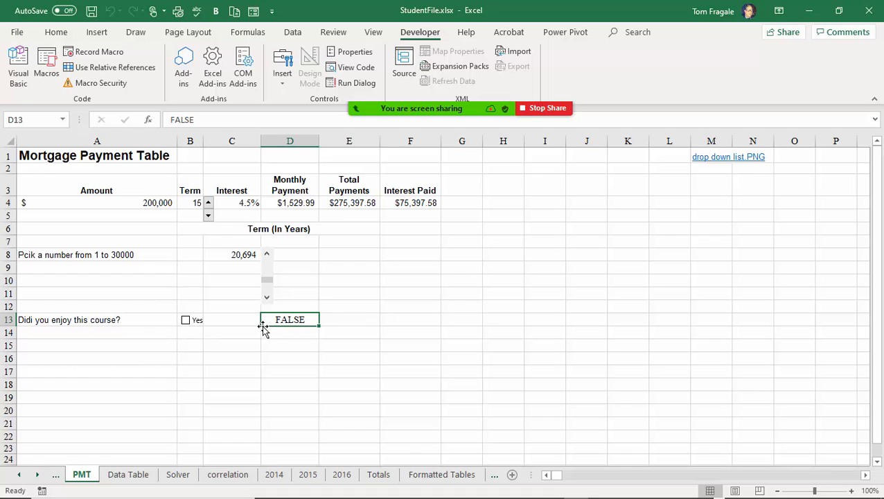
left_click(368, 322)
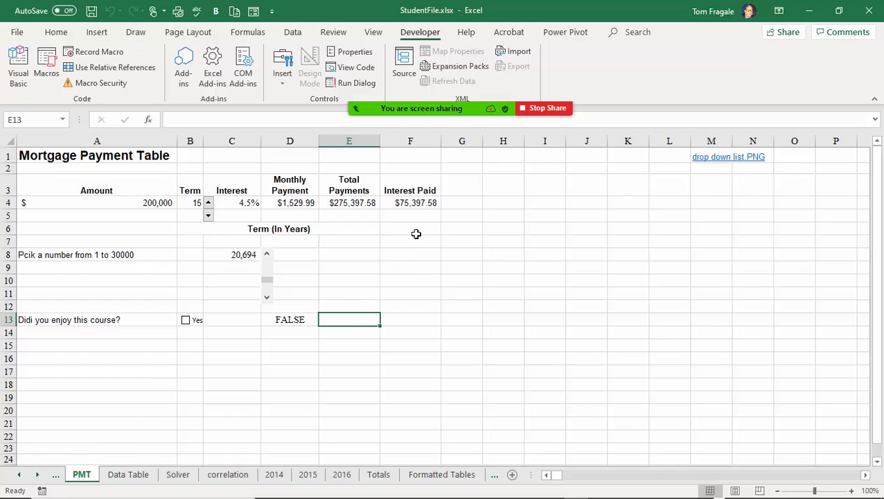
left_click(186, 320)
left_click(186, 320)
Move the C8 scroll bar to its minimum, and spin the term down and back up to 15.
mouse_move(267, 280)
left_mouse_down()
mouse_move(270, 267)
mouse_move(270, 307)
mouse_move(267, 263)
left_mouse_up()
left_click(207, 215)
left_click(208, 204)
Enter the question "What other courses would you like to see?" in cell A15.
left_click(91, 344)
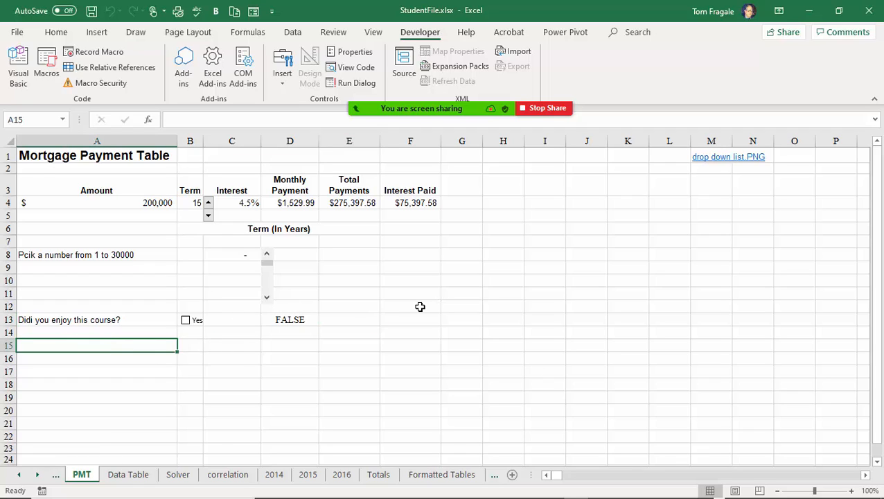
type("What o")
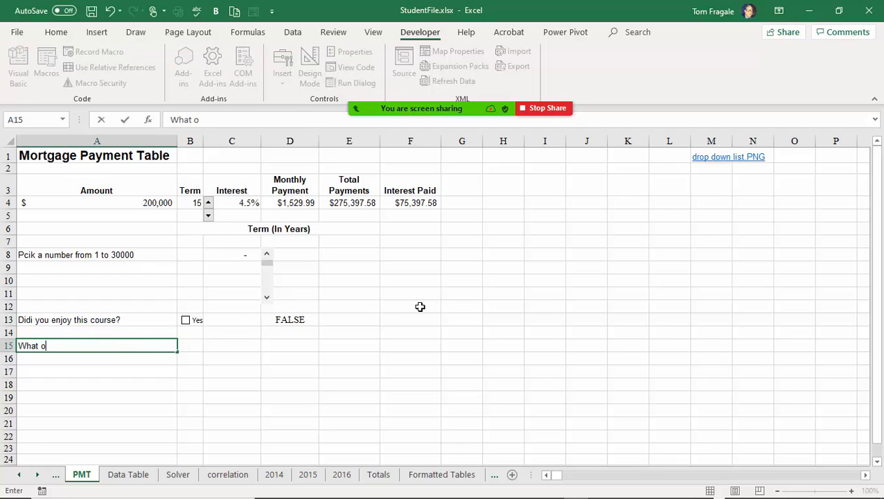
type("ther coure")
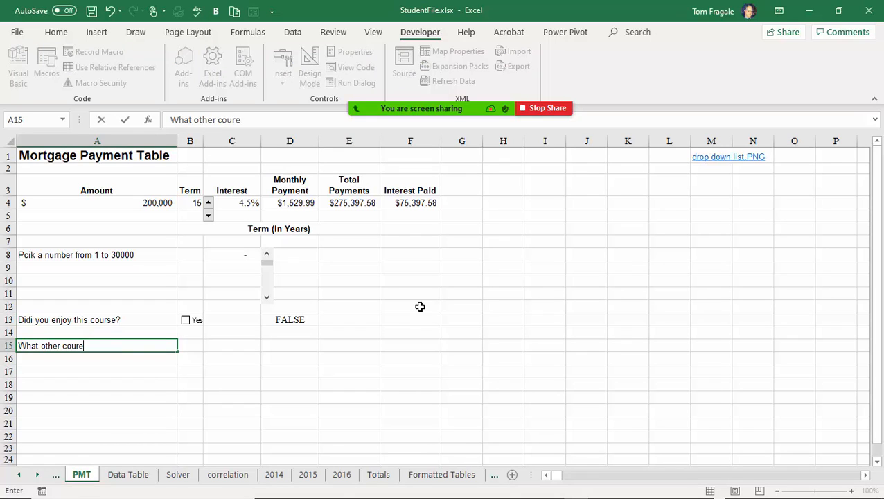
type("eses would you")
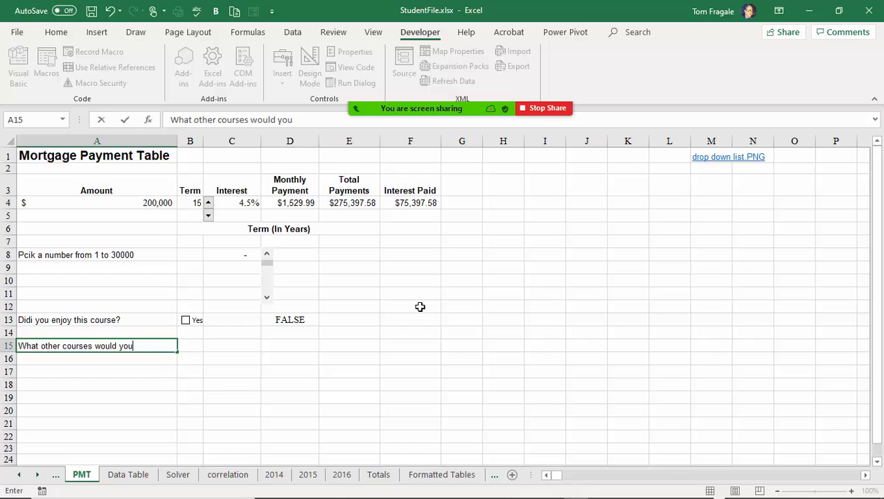
type(" like tp see")
key("BackSpace")
key("BackSpace")
key("BackSpace")
type("see")
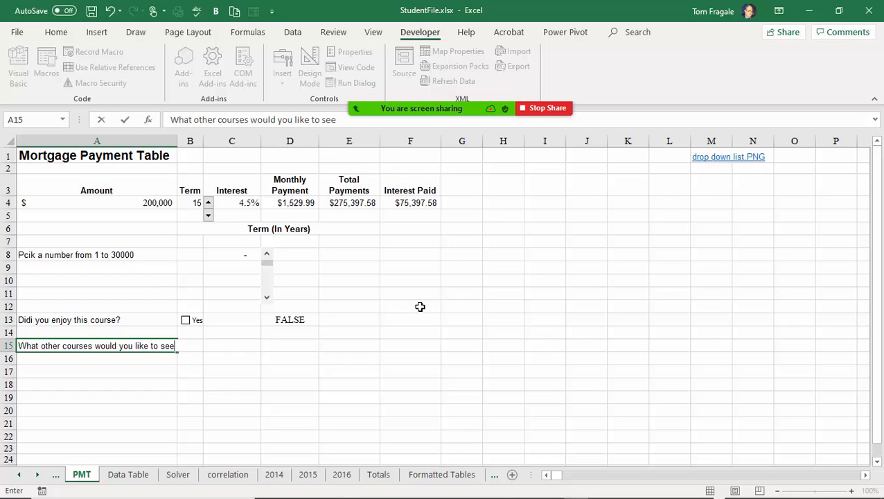
key("Tab")
key("Tab")
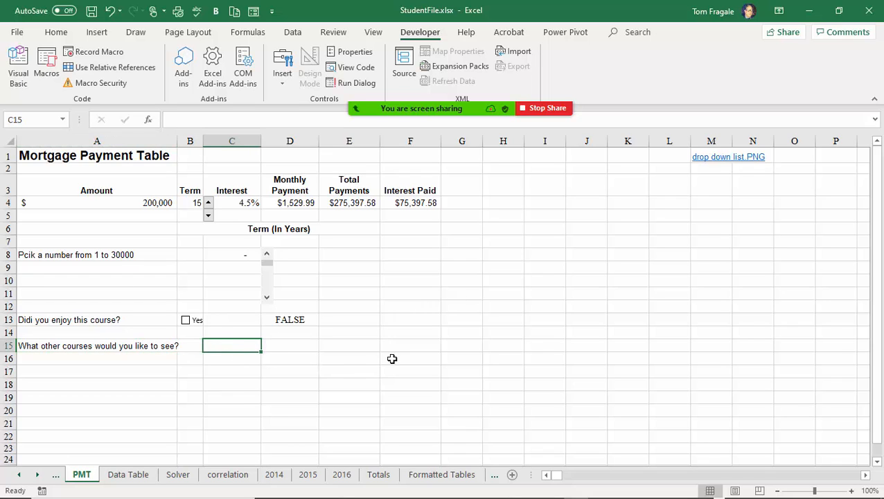
Start a course list in column J with Word in J1 and PowerPoint in J2.
left_click(598, 156)
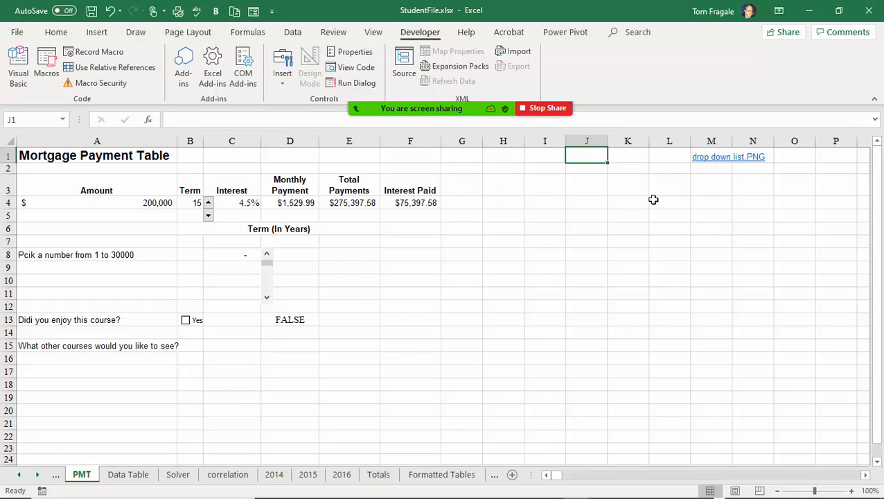
type("Word")
key("Return")
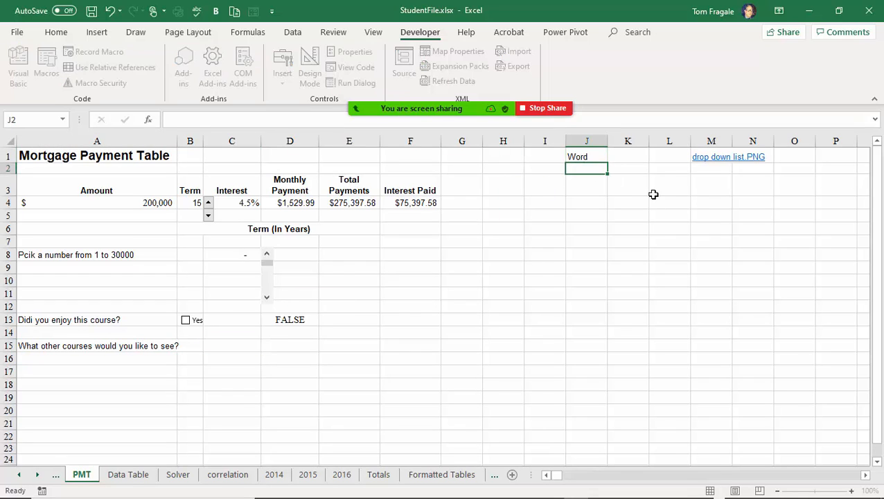
type("Power")
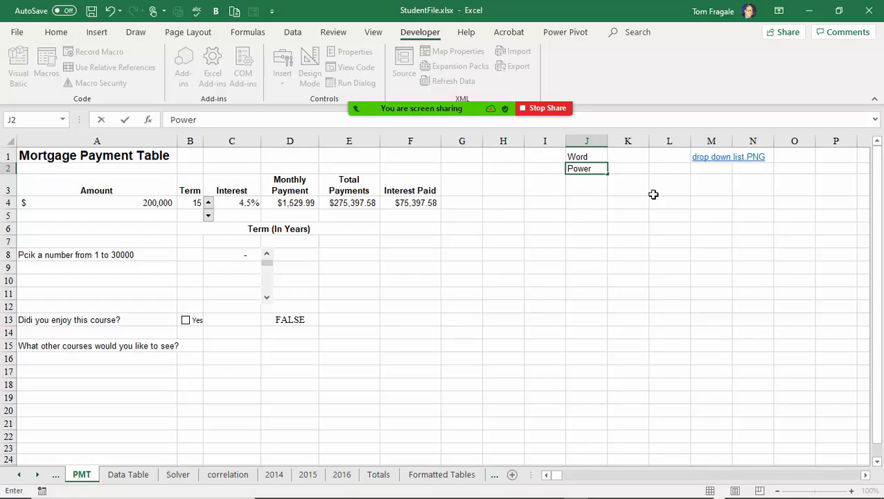
type("point")
key("BackSpace")
key("BackSpace")
key("BackSpace")
key("BackSpace")
key("BackSpace")
type("Point")
key("Return")
Continue the course list with Excel in J3, Outlook in J4 and Visio in J5.
type("E")
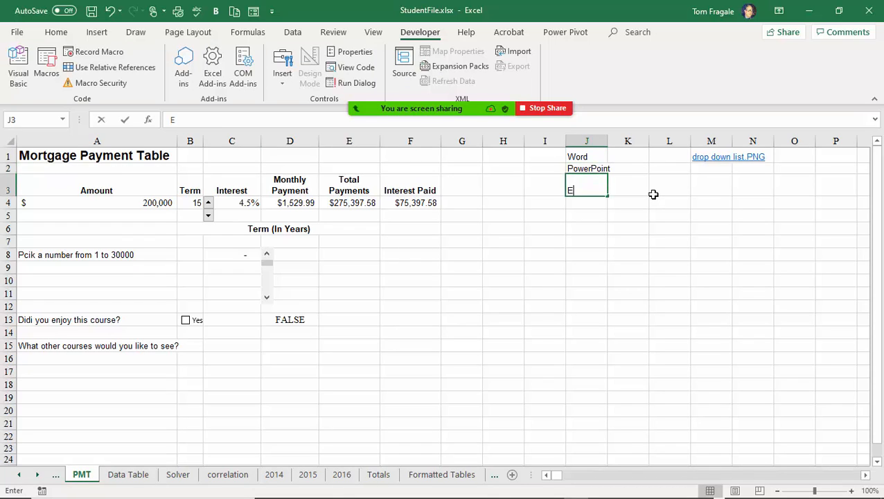
type("ccel")
key("Return")
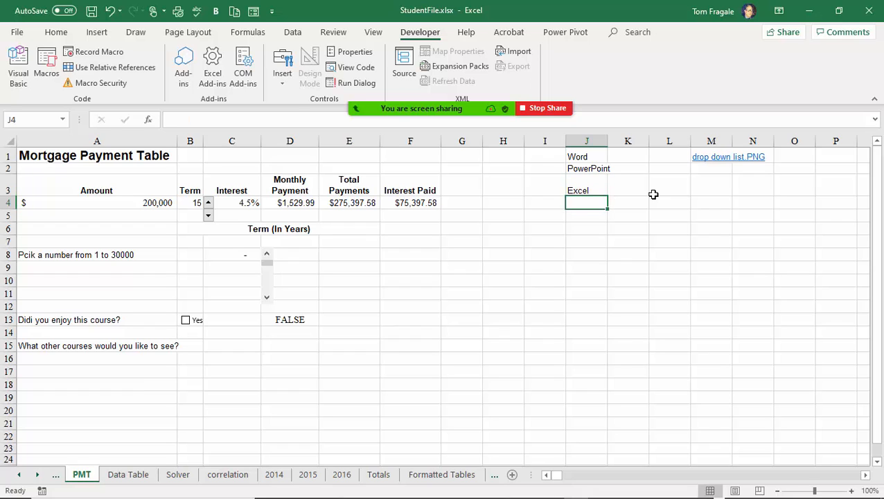
type("Outlook")
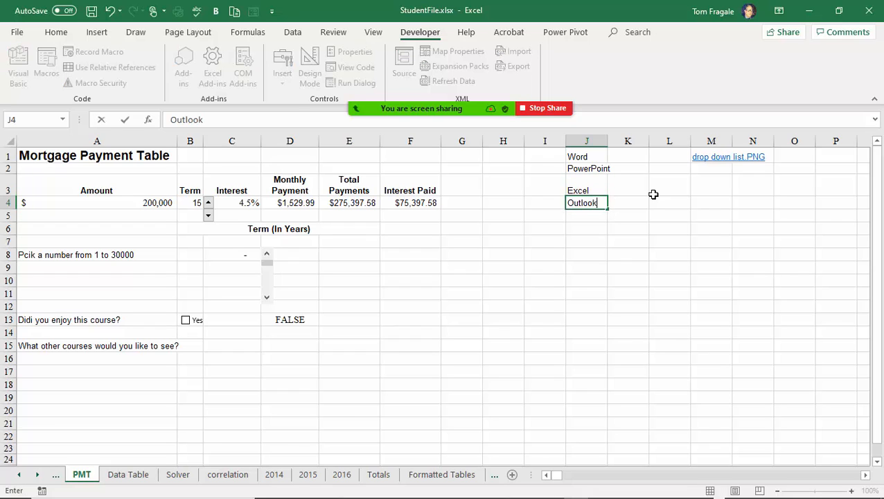
key("Return")
type("V")
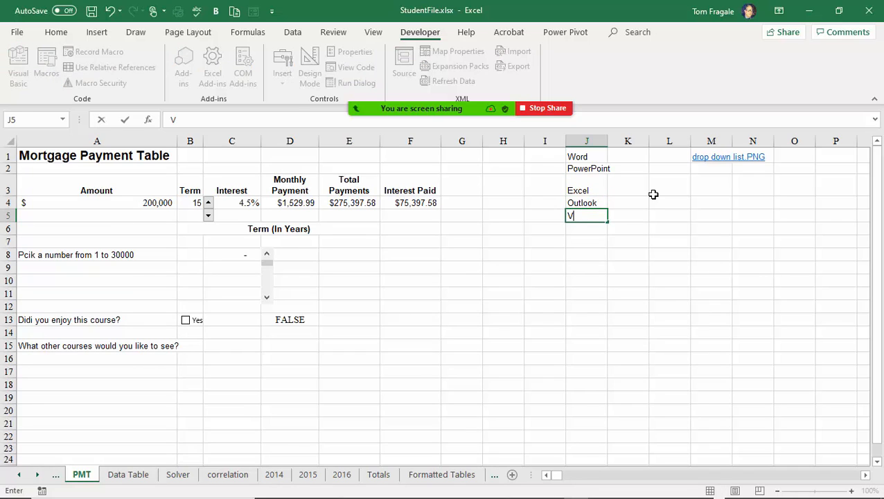
type("uisio")
key("Return")
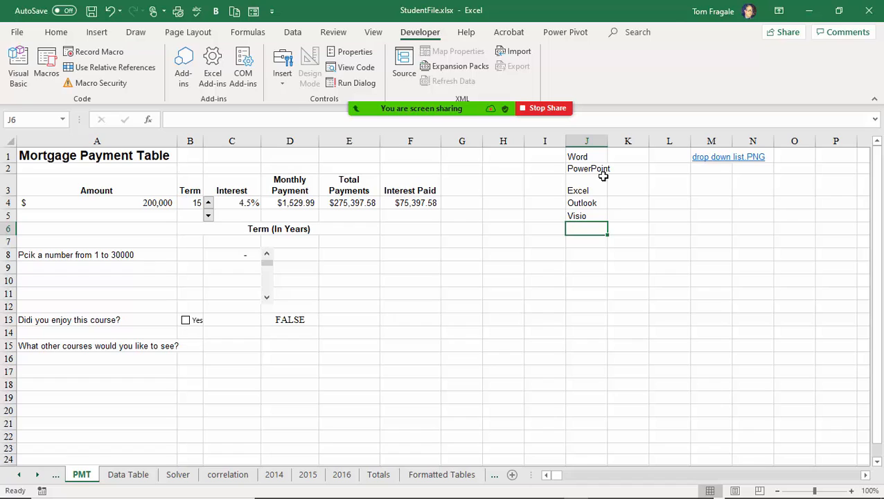
Complete the course list in J6:J9 with Windows, Access, SQL and PowerBi.
type("Win")
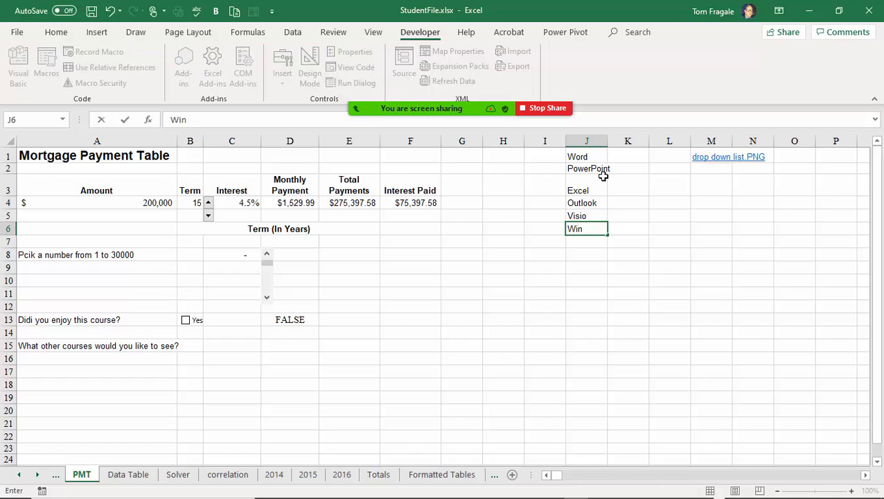
type("dows")
key("Return")
type("Acce")
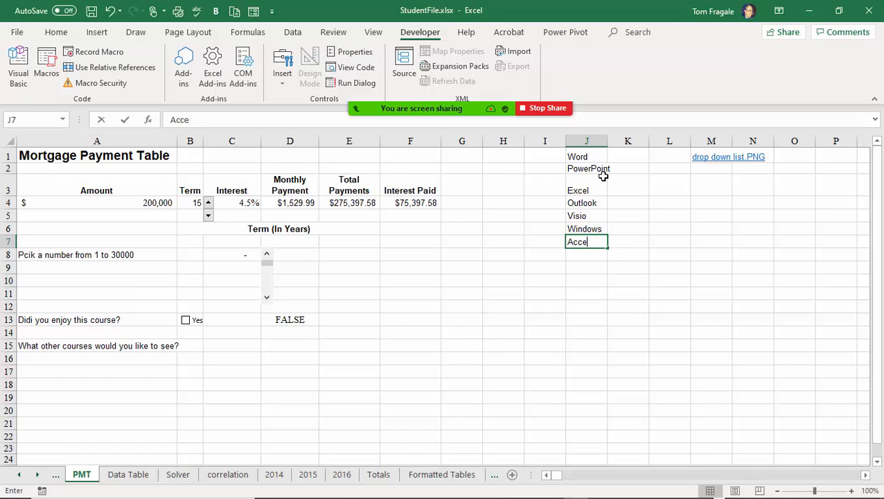
type("ss")
key("Return")
type("SQL")
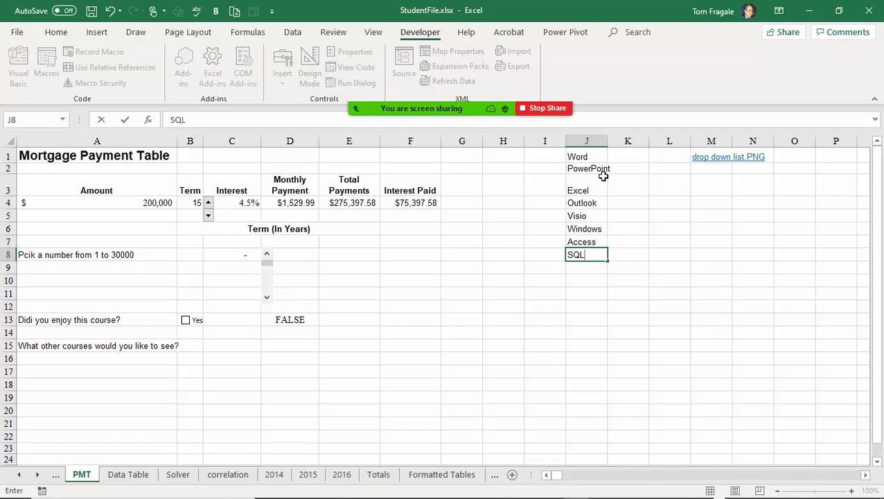
key("Return")
type("Power")
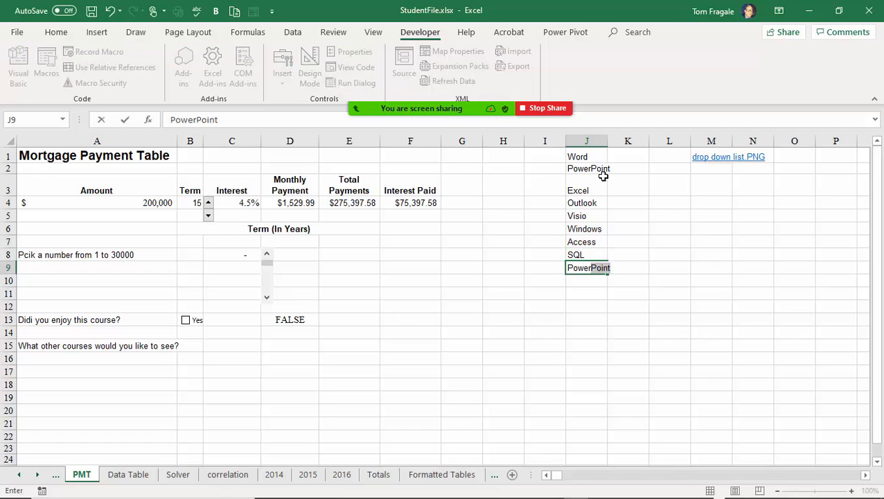
type("Bi")
key("Return")
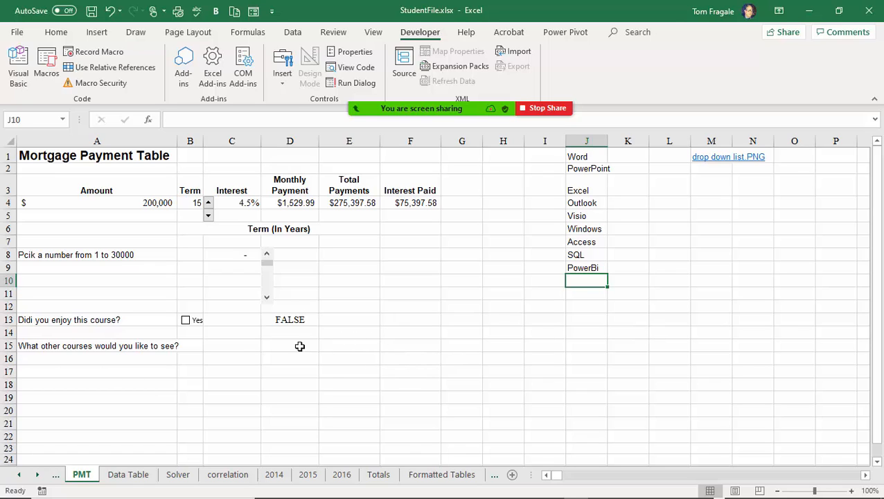
Insert a combo box form control beside the other-courses question, align it with cell C15 and reduce its height to one row.
left_click(246, 346)
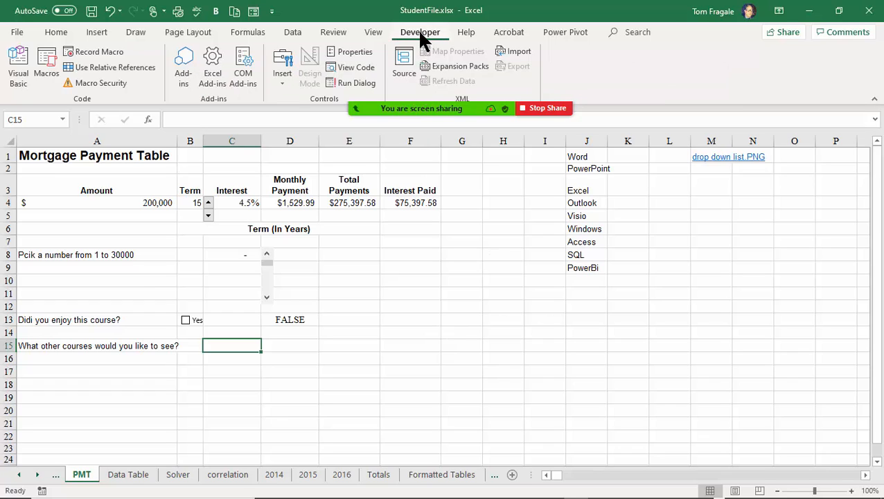
left_click(279, 78)
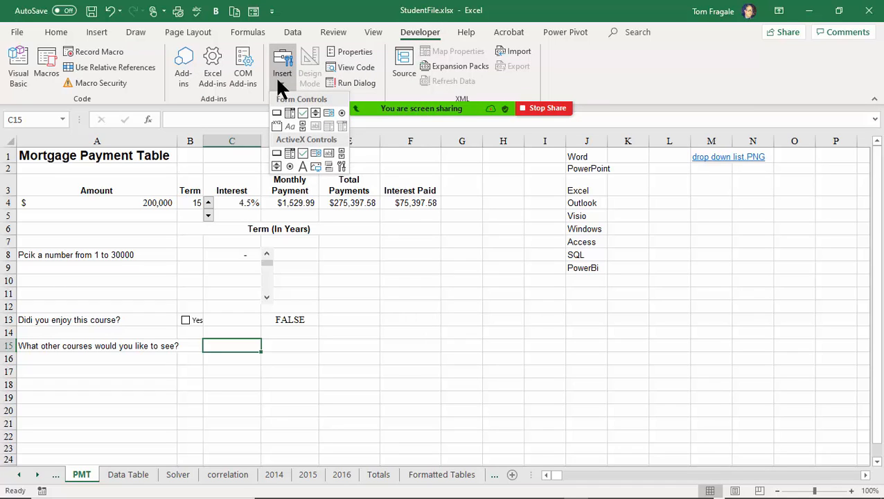
left_click(290, 115)
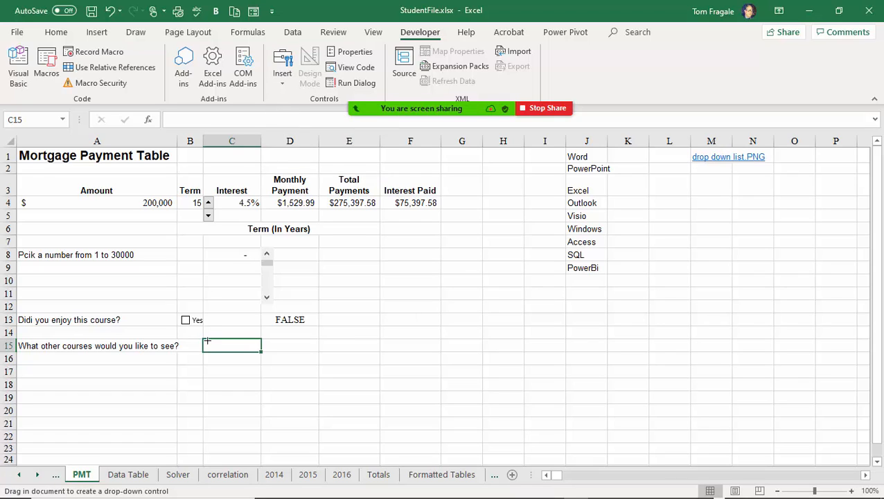
left_click_drag(224, 342, 291, 406)
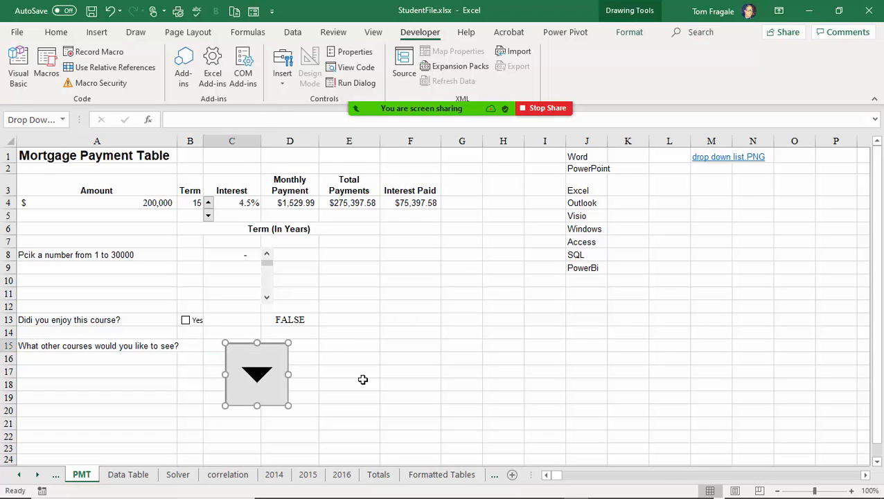
left_click_drag(277, 365, 253, 361)
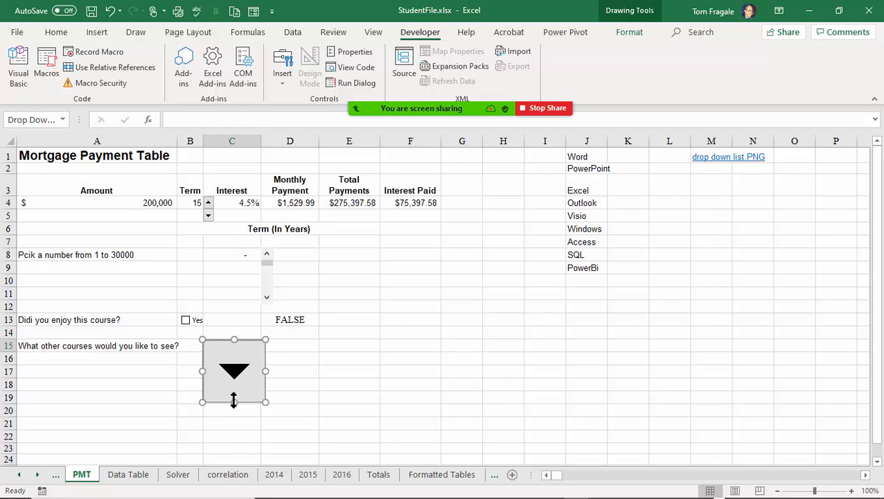
left_click_drag(235, 402, 233, 352)
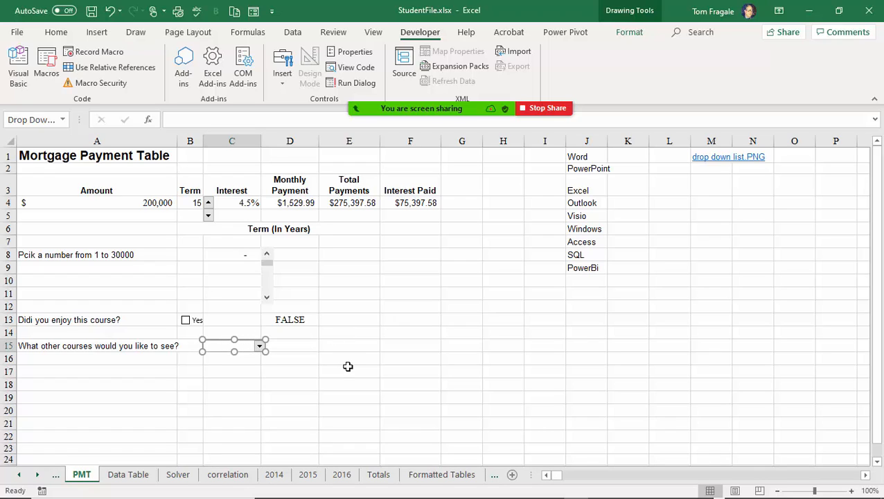
Set the combo box's input range to the course list in $J$1:$J$9.
right_click(250, 347)
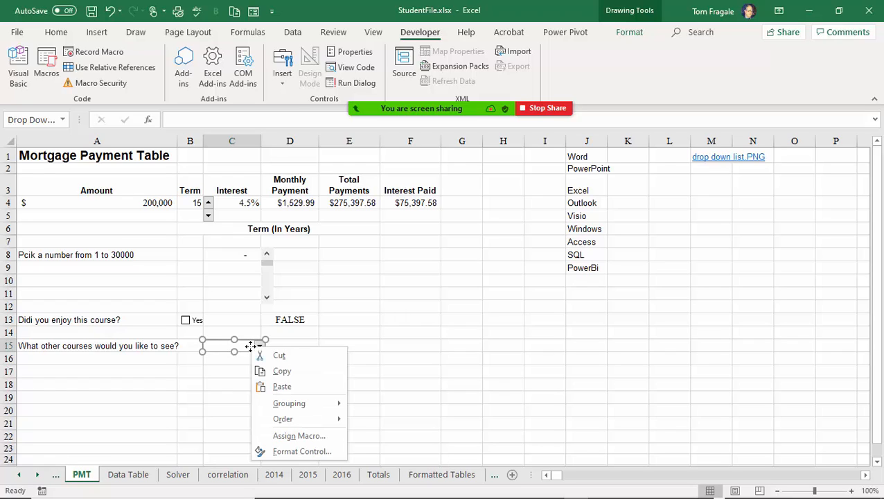
left_click(313, 452)
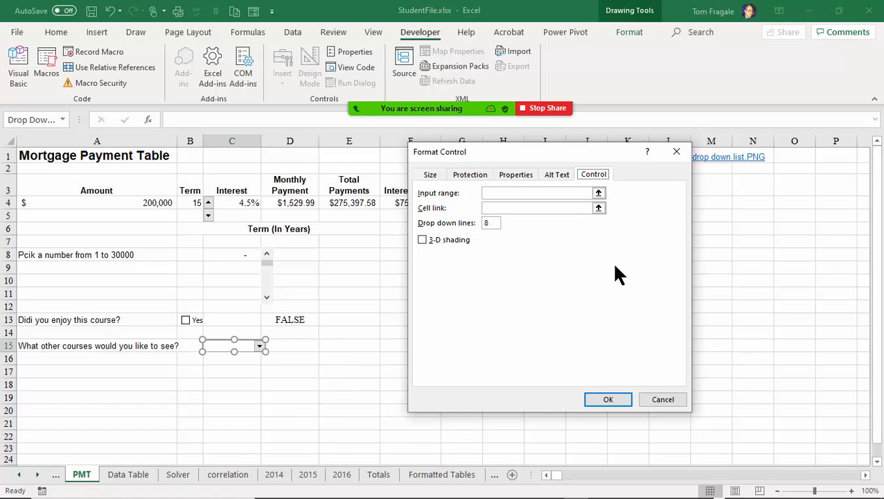
left_click_drag(581, 157, 452, 181)
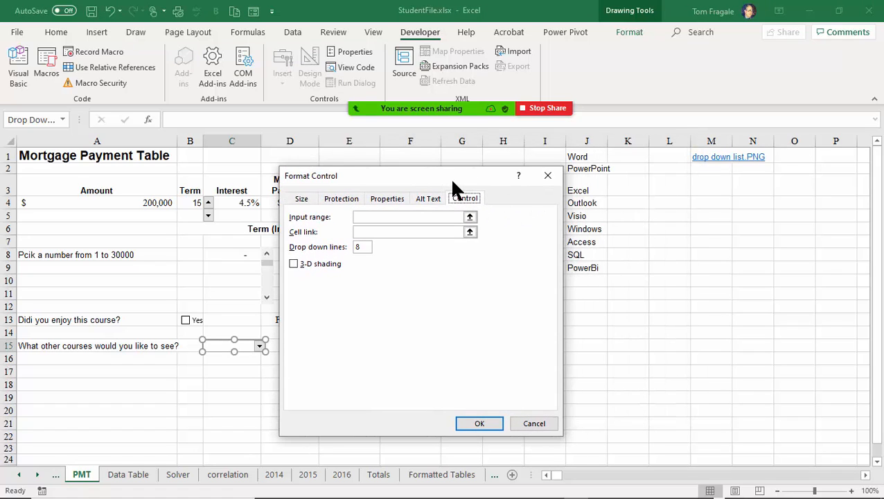
left_click(428, 216)
left_click_drag(428, 182, 334, 160)
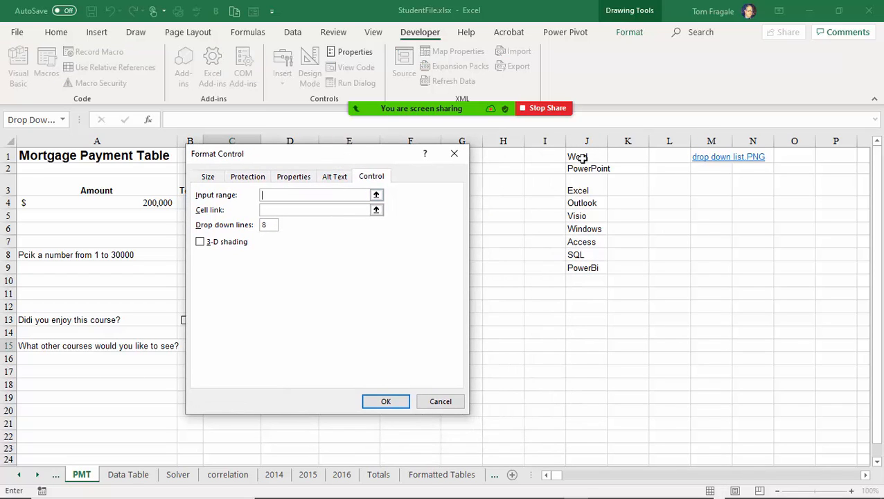
left_click_drag(582, 158, 584, 270)
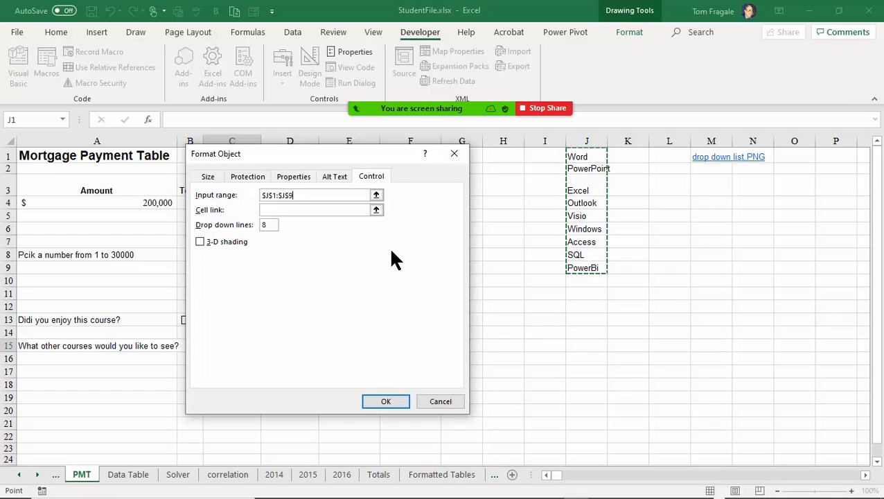
Link the combo box to cell $D$15, apply the settings and narrow the control to fit column C.
left_click(306, 210)
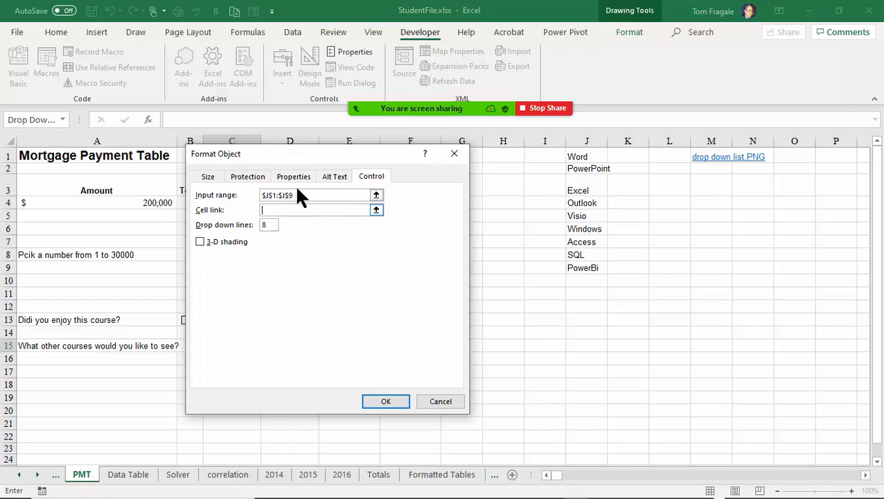
left_click_drag(277, 157, 525, 170)
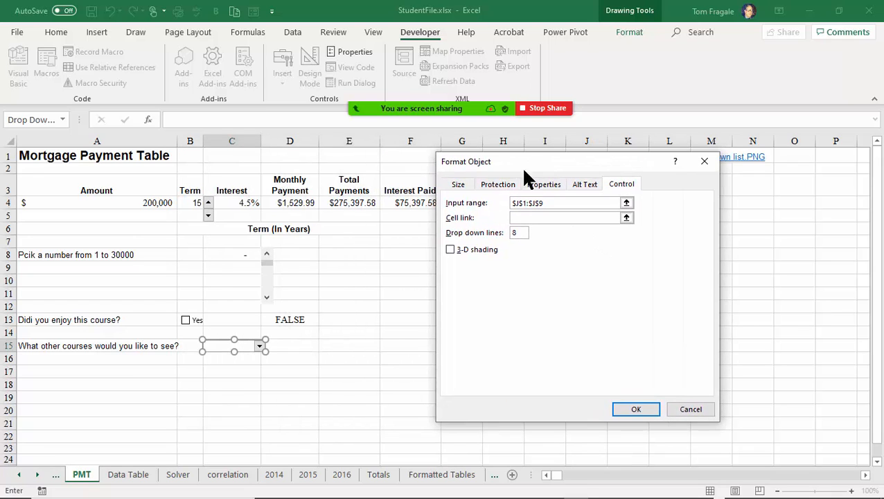
left_click(306, 345)
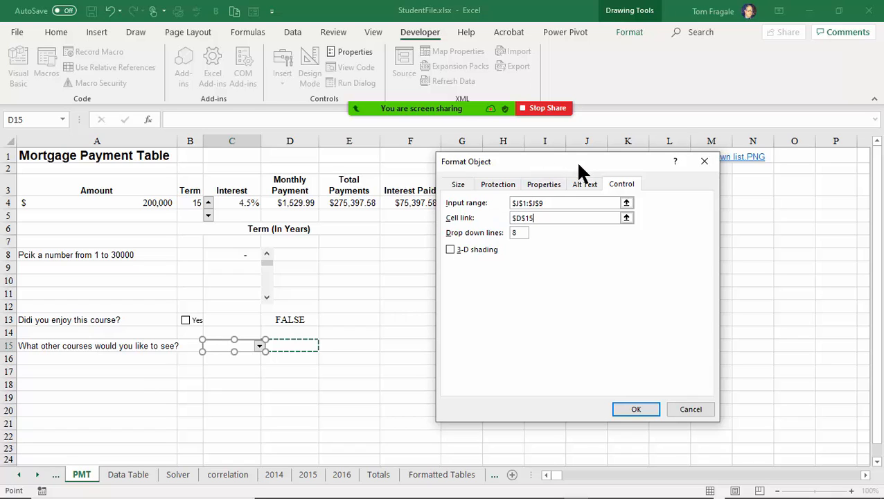
left_click_drag(580, 170, 390, 159)
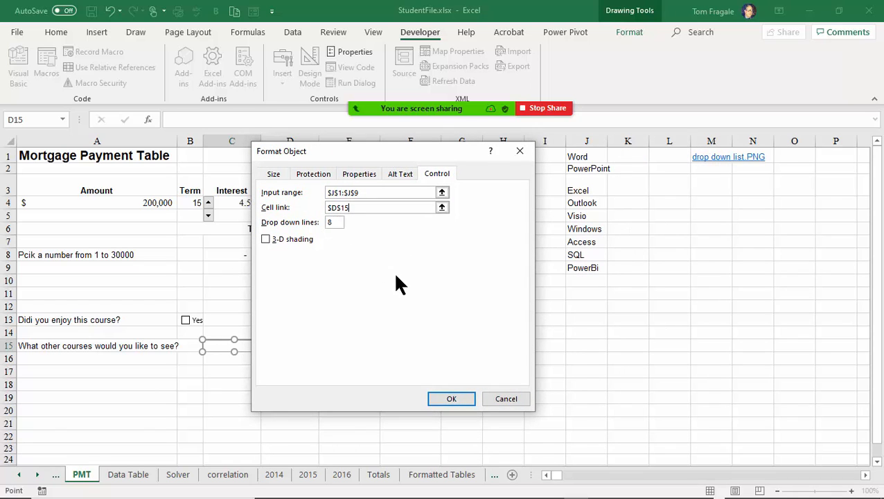
left_click(460, 399)
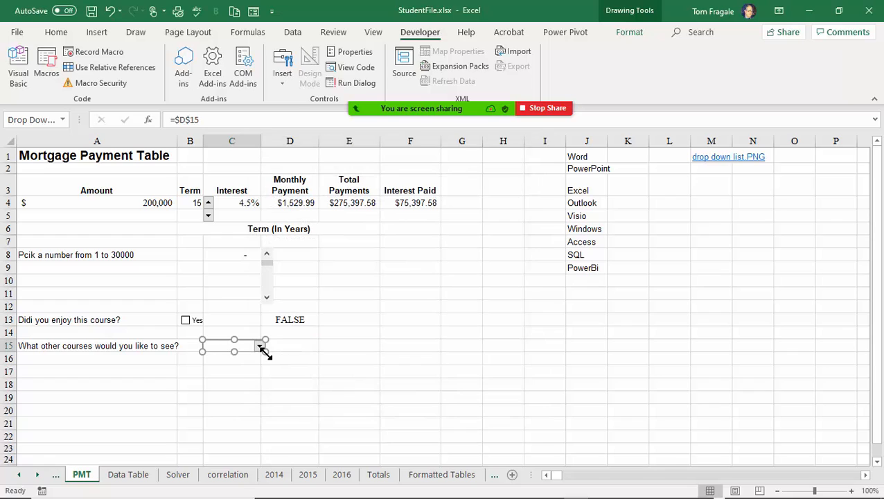
left_click_drag(265, 352, 259, 351)
left_click(437, 372)
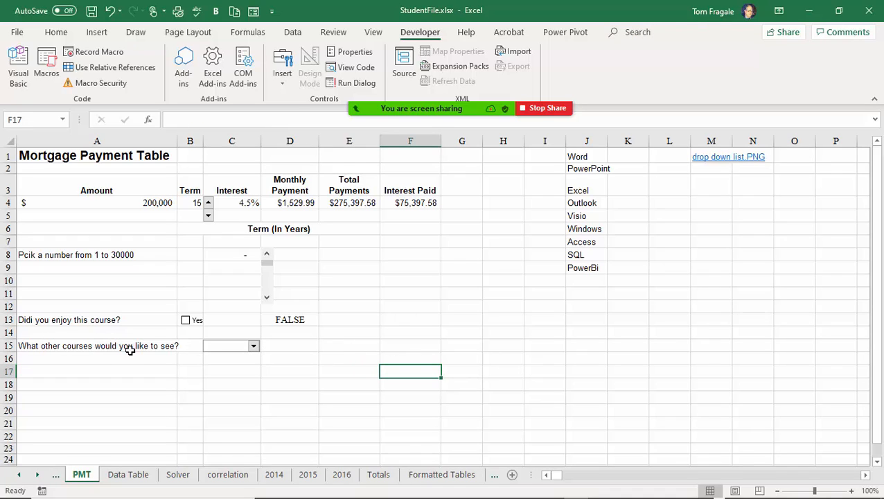
Test the course combo box by choosing Outlook and then Visio, checking the linked cell D15.
left_click(254, 346)
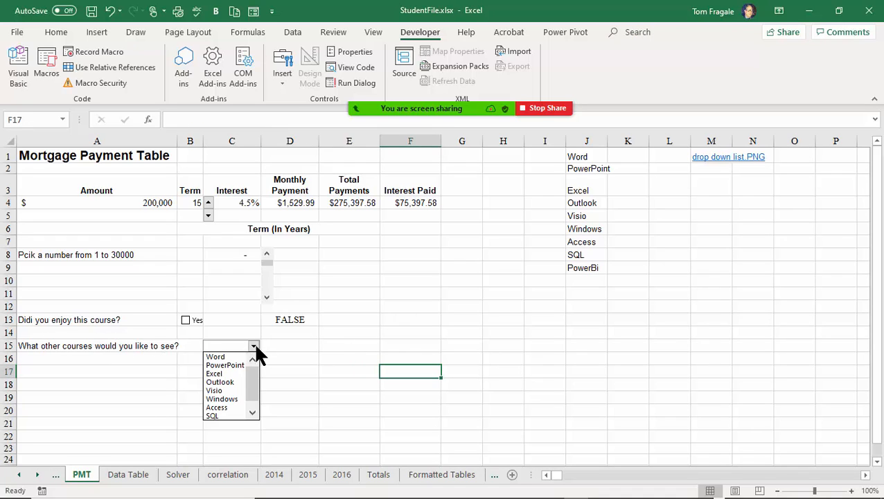
left_click(223, 382)
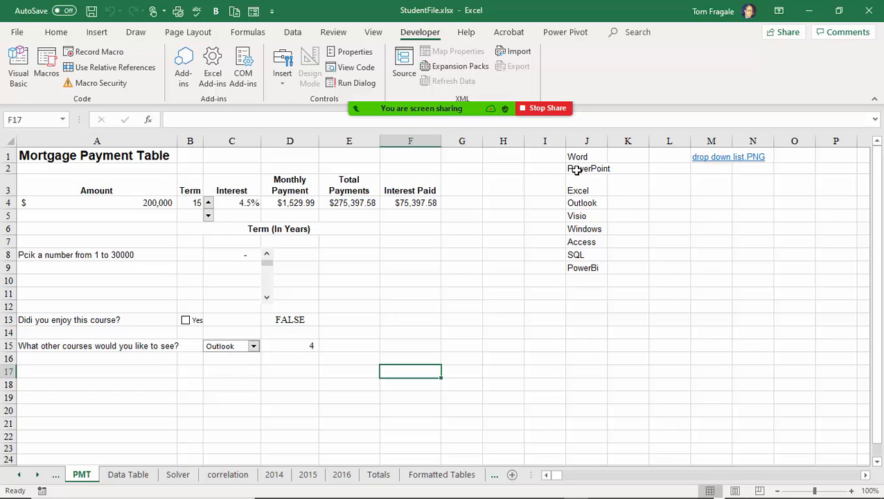
left_click(254, 347)
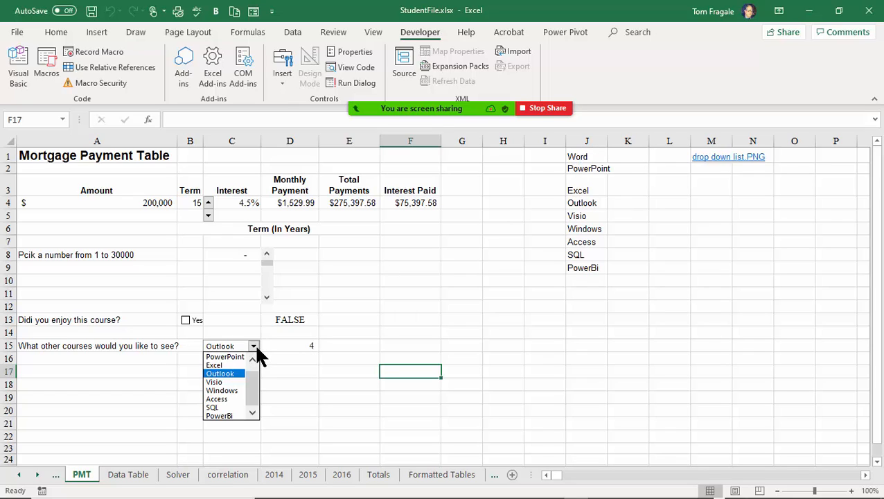
left_click(226, 383)
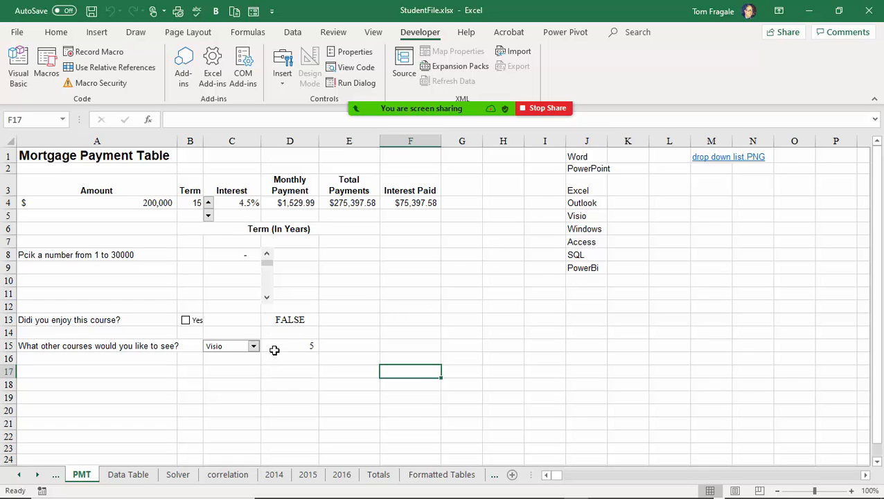
left_click(298, 346)
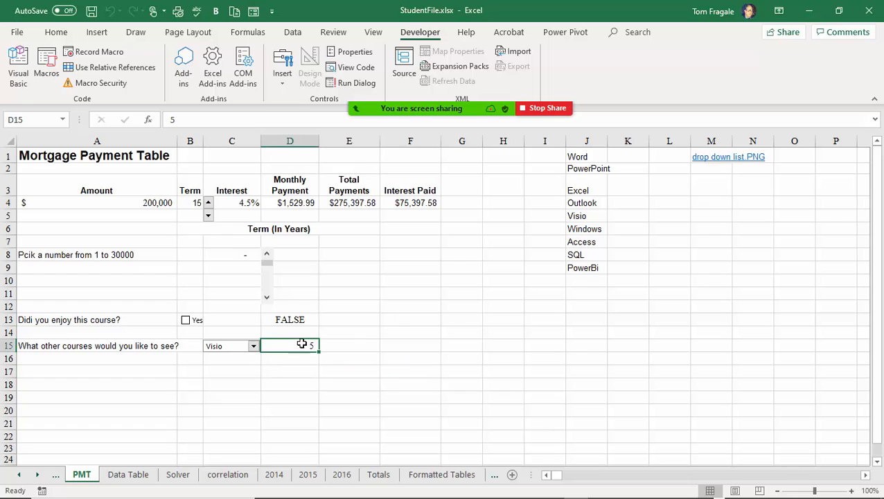
left_click(343, 345)
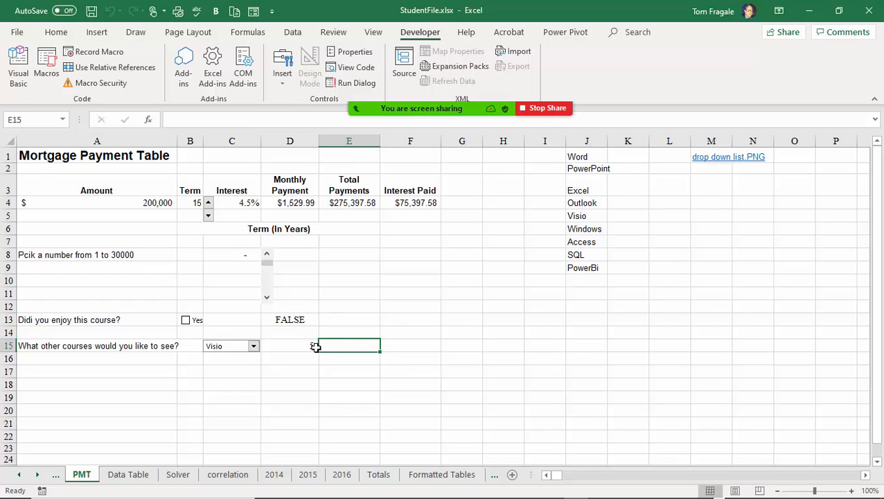
Number the first three courses by entering 1, 2 and 3 in cells I1:I3.
left_click(542, 159)
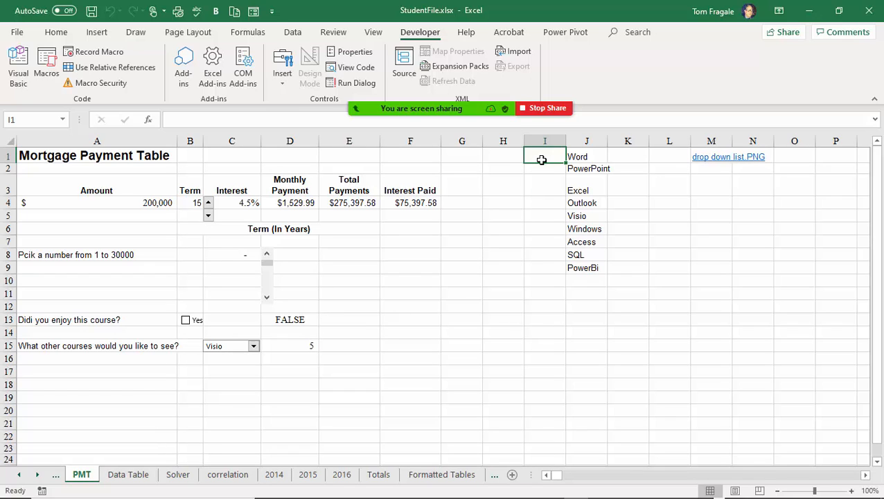
type("1")
key("Return")
type("2")
key("Return")
type("3")
key("Return")
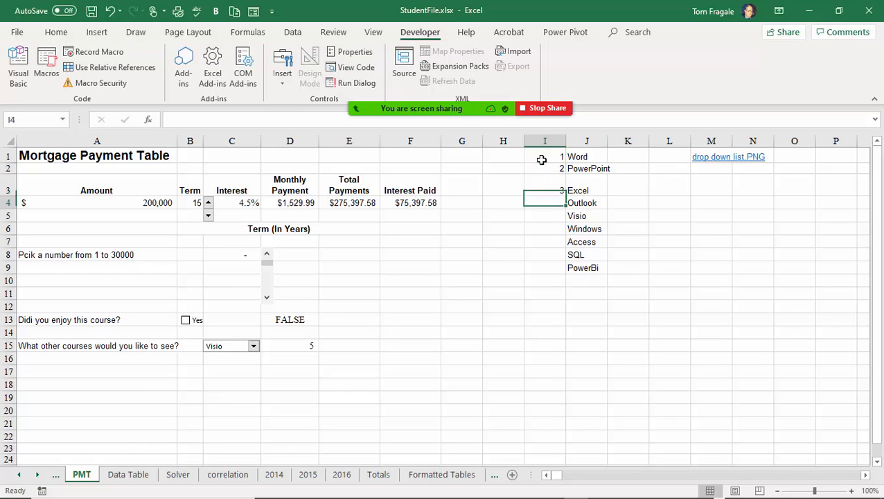
Number the remaining courses by entering 4 through 9 in cells I4:I9.
type("4")
key("Return")
type("5")
key("Return")
type("6")
key("Return")
type("7")
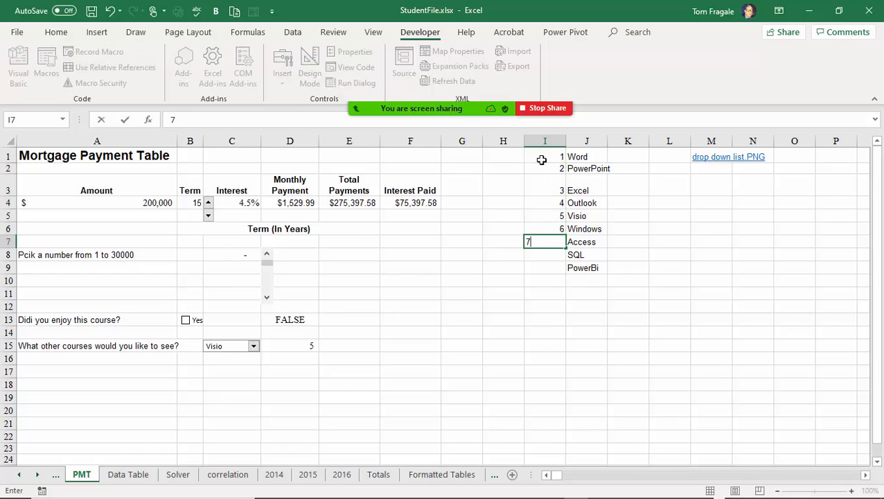
key("Return")
type("8")
key("ctrl+Return")
key("Return")
type("9")
key("Return")
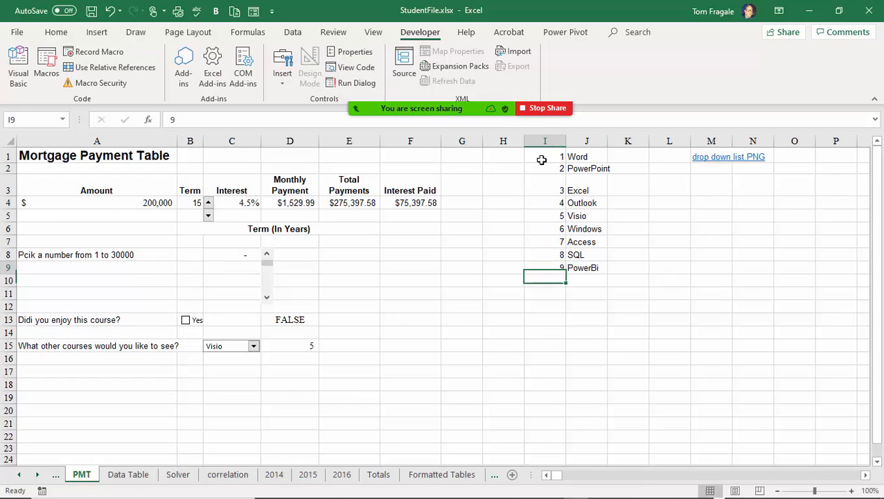
key("Up")
key("Up")
key("Up")
key("Up")
left_click(542, 160)
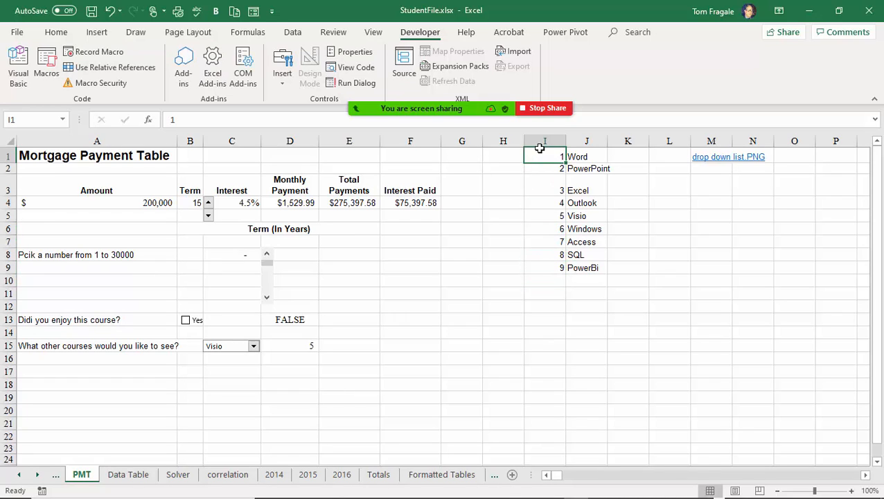
Choose Windows in the course combo box and check the linked cell D15 against the numbered list.
left_click(254, 348)
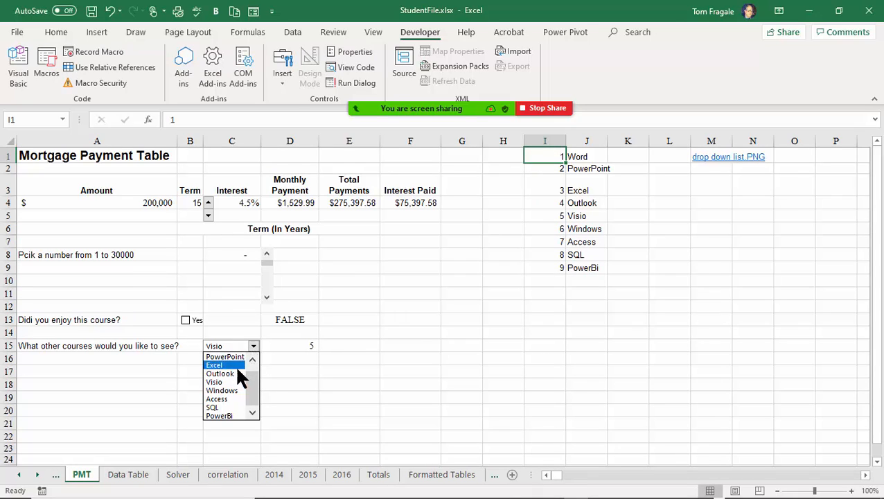
left_click(231, 390)
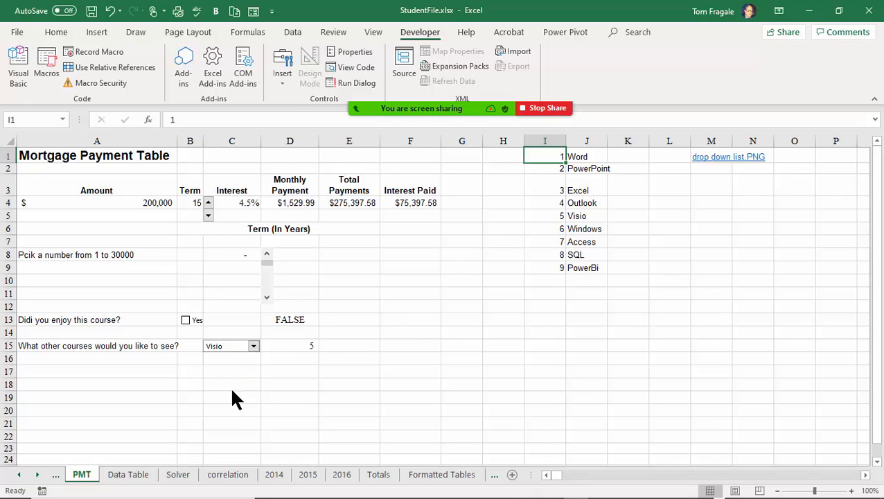
left_click(283, 346)
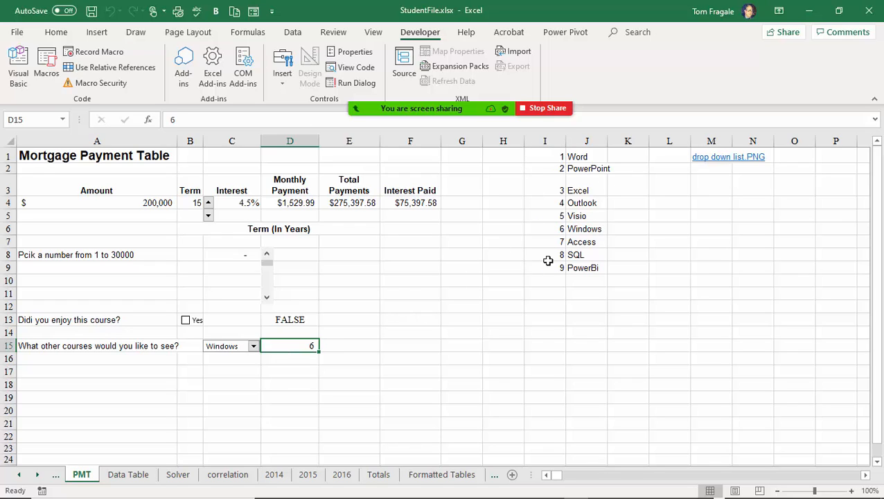
Enter =VLOOKUP(D15,I1:J9,2,FALSE) in cell E15 to return the name of the chosen course.
left_click(354, 345)
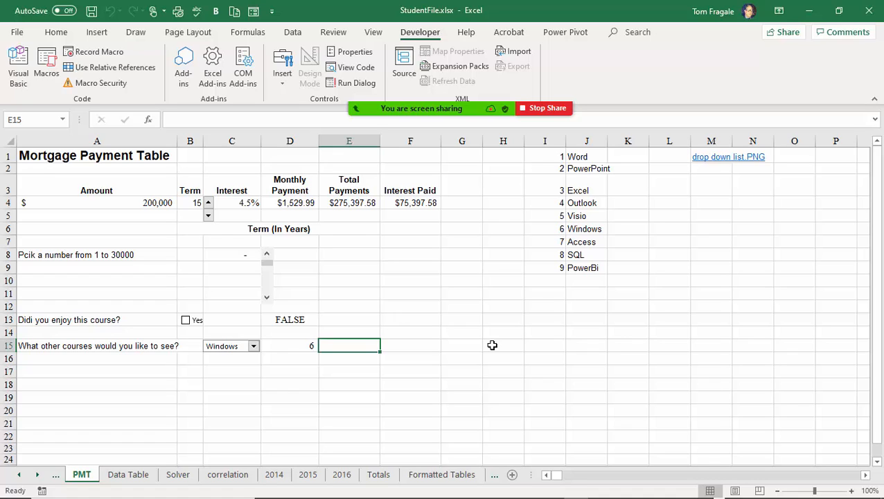
type("=vl")
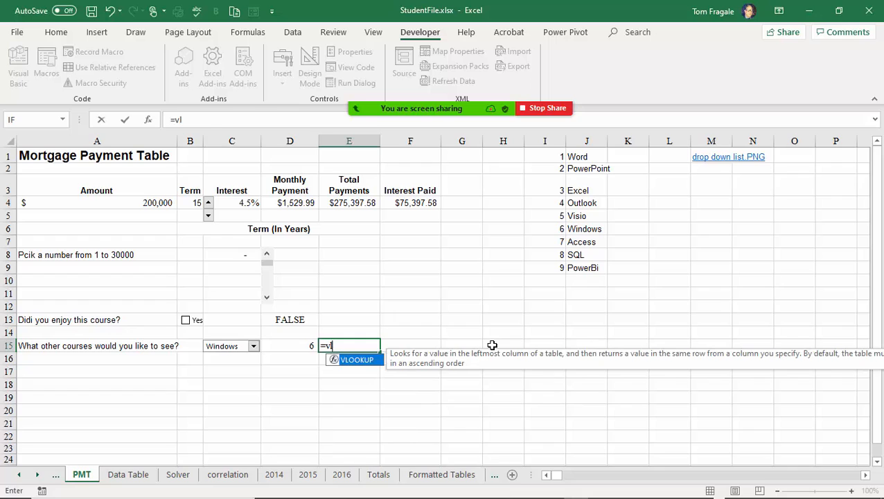
key("Tab")
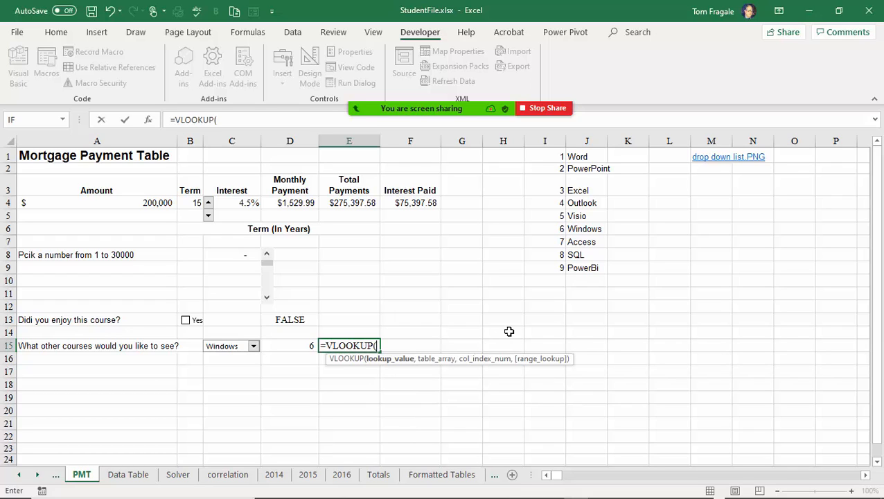
left_click(289, 348)
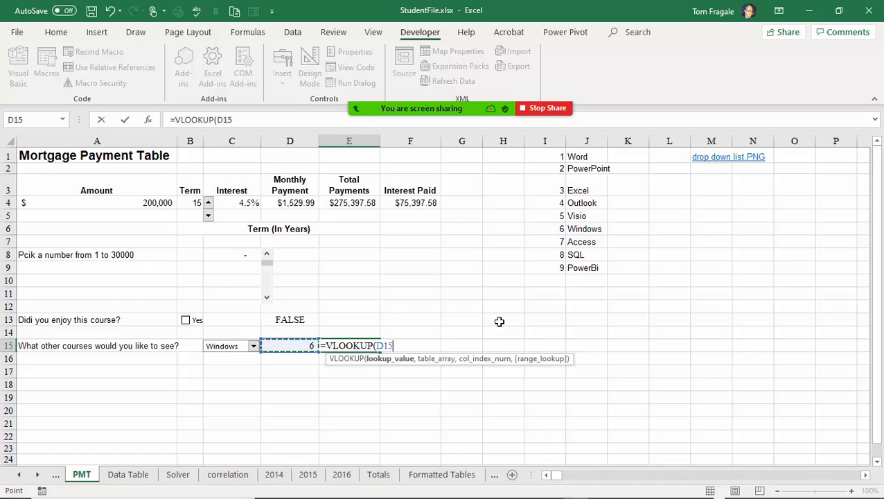
type(",")
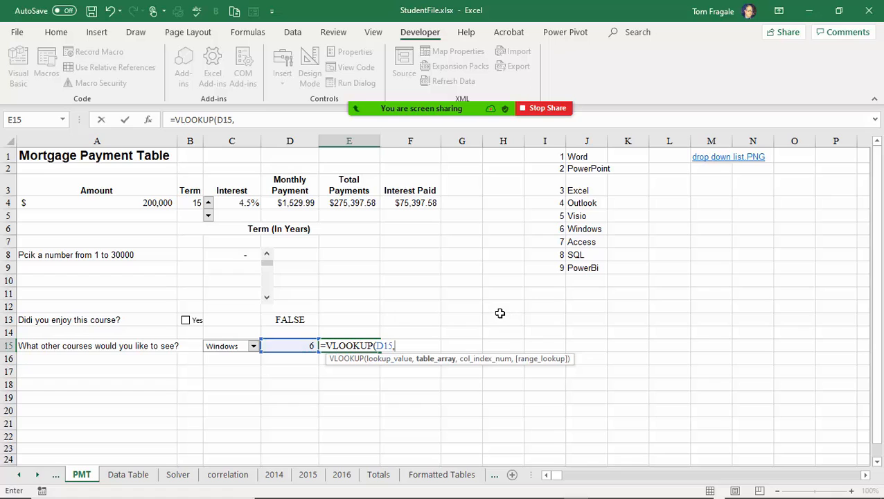
left_click_drag(548, 155, 585, 271)
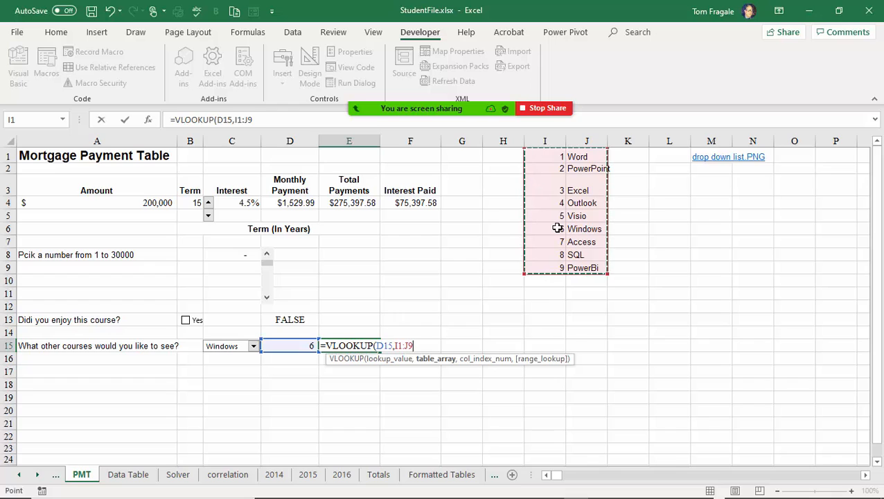
type(",")
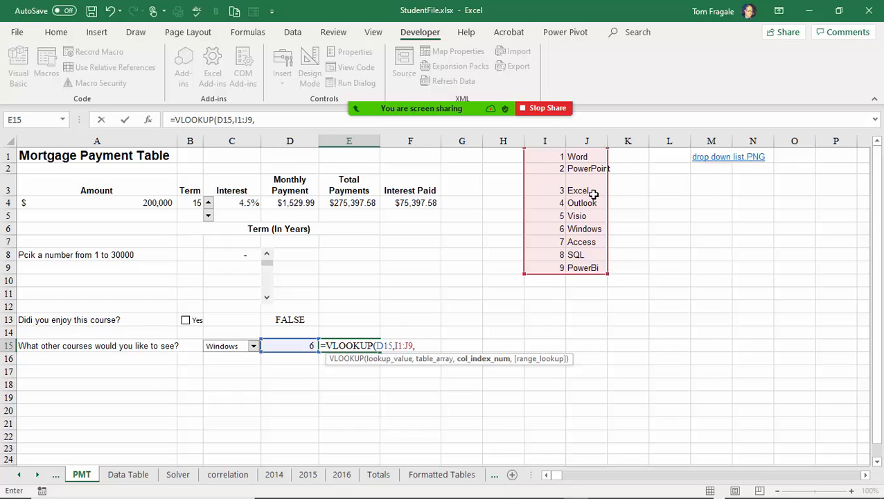
type("2,")
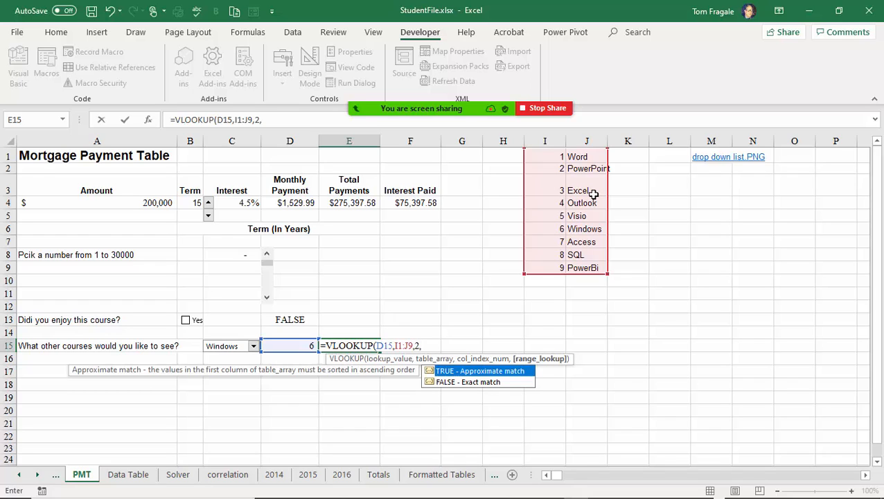
double_click(482, 382)
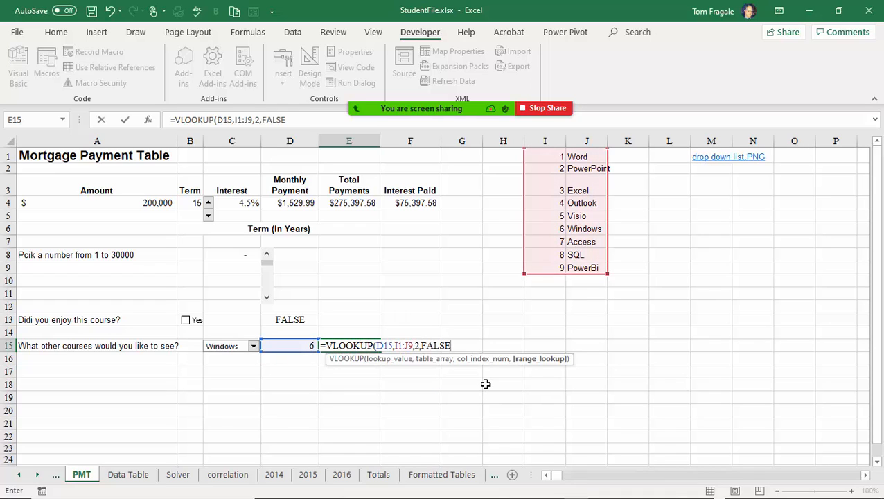
type(")")
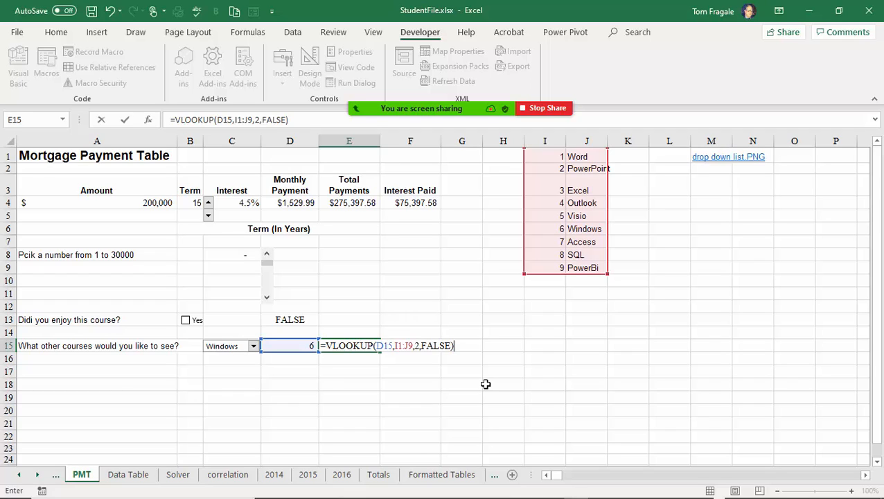
key("Return")
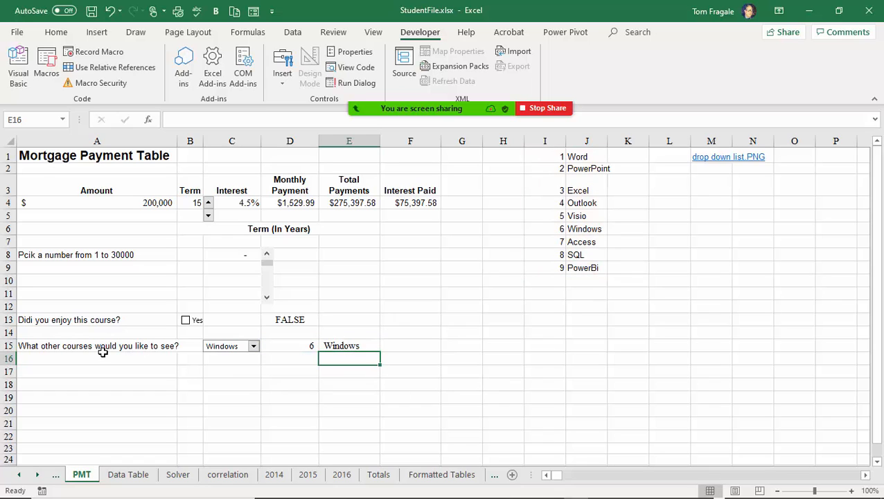
Test the lookup by choosing PowerPoint and then Excel in the combo box, checking D15 and E15 each time.
left_click(255, 346)
left_click(236, 359)
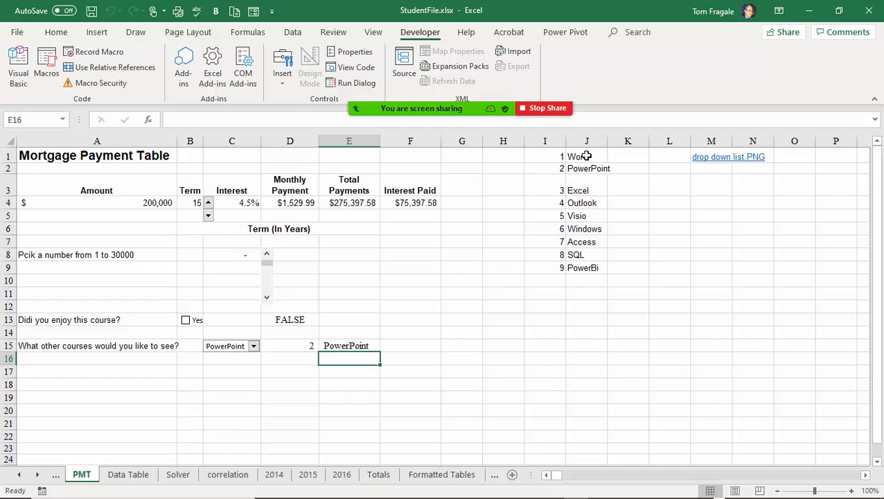
left_click(288, 346)
left_click(365, 347)
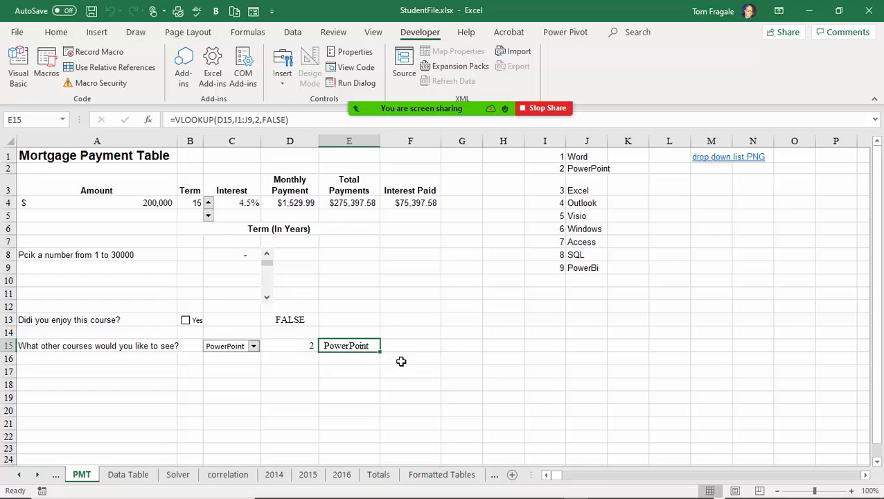
left_click(253, 347)
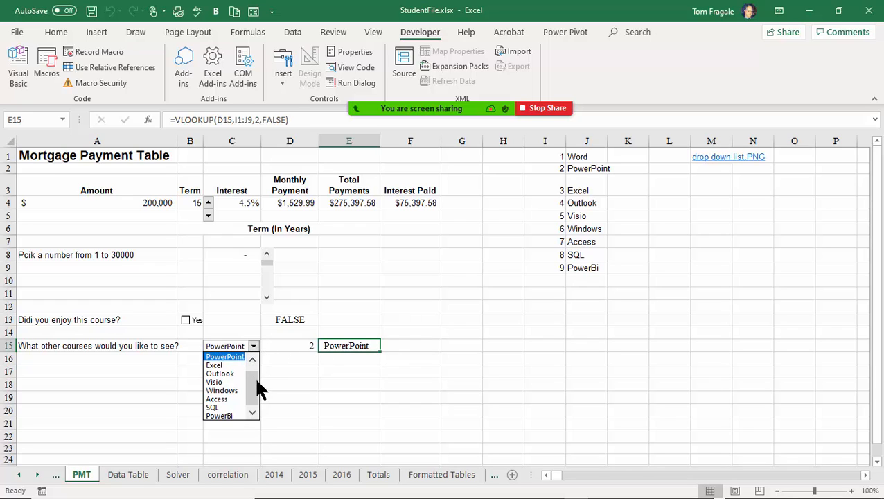
left_click_drag(260, 388, 251, 369)
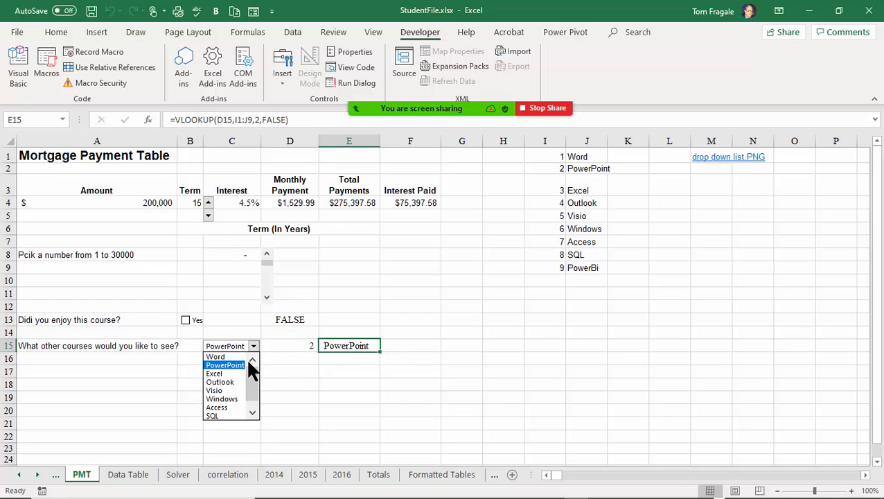
left_click(210, 377)
left_click(283, 348)
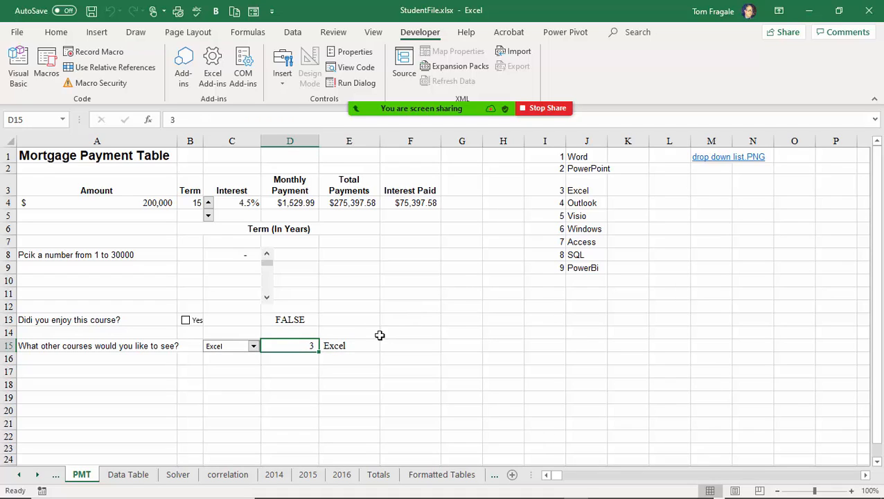
left_click(346, 346)
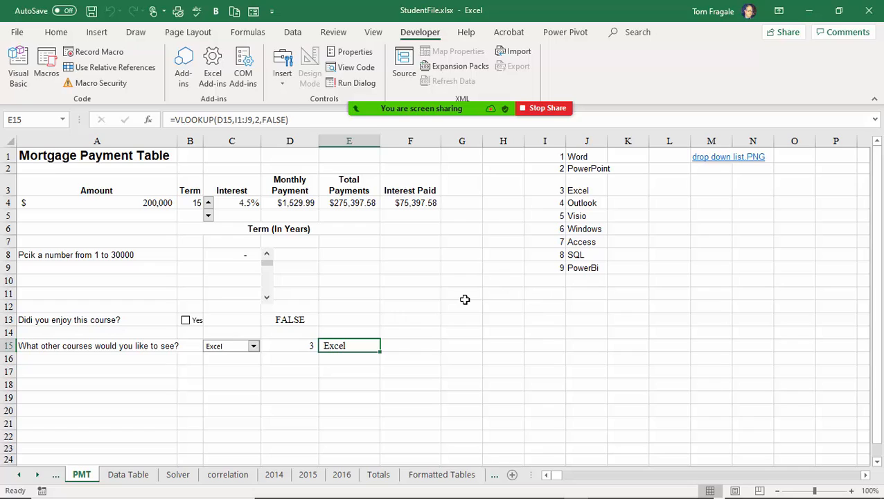
Set the course combo box back to PowerPoint and review its list of courses without choosing another.
left_click(254, 346)
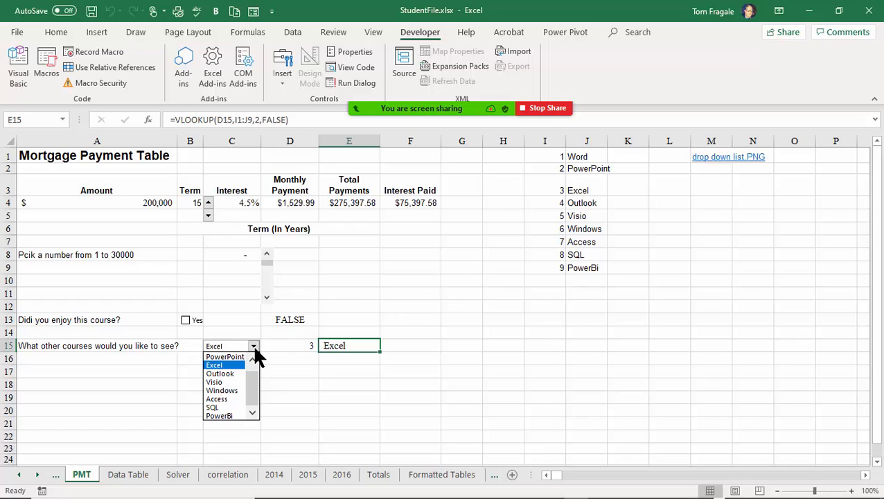
mouse_move(256, 391)
left_mouse_down()
mouse_move(256, 372)
mouse_move(250, 394)
left_mouse_up()
left_click(221, 360)
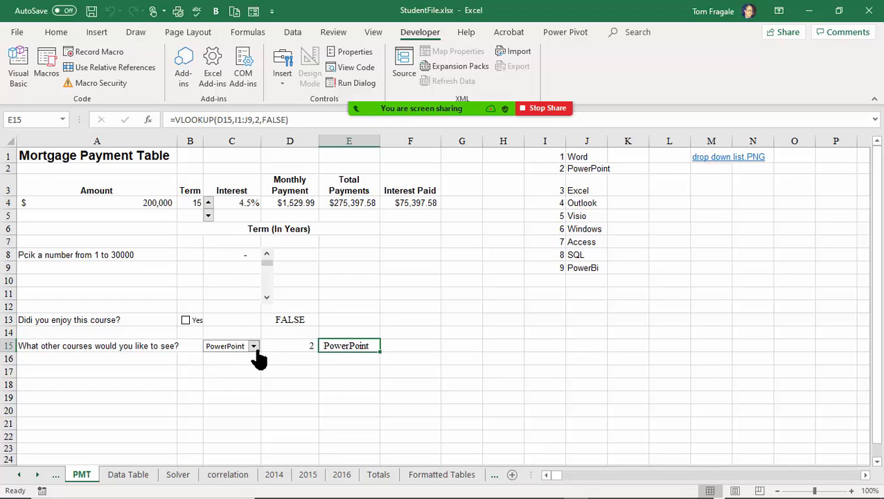
left_click(254, 347)
left_click_drag(255, 379, 257, 374)
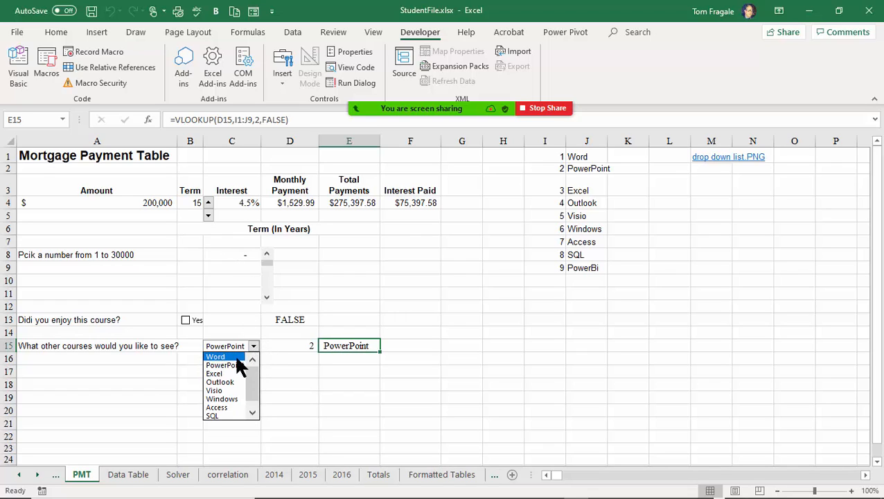
left_click(278, 344)
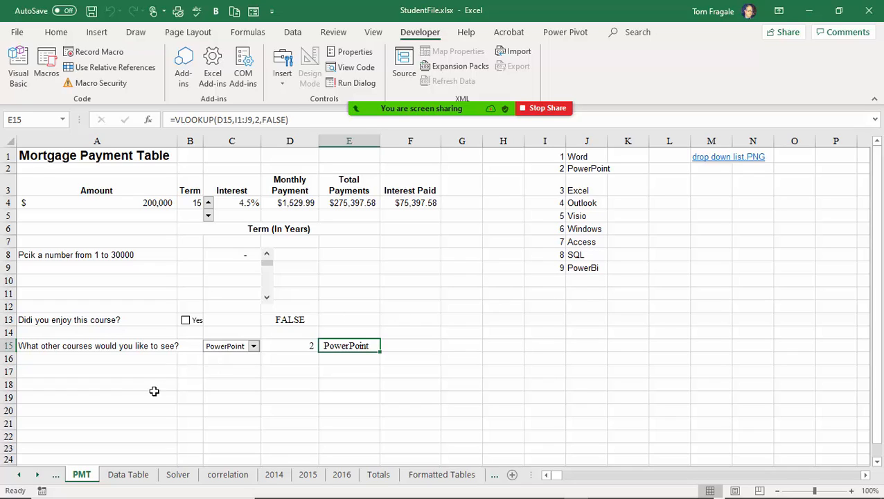
Insert a group box form control below the course question, spanning columns A to C across about rows 16 to 23.
left_click(111, 371)
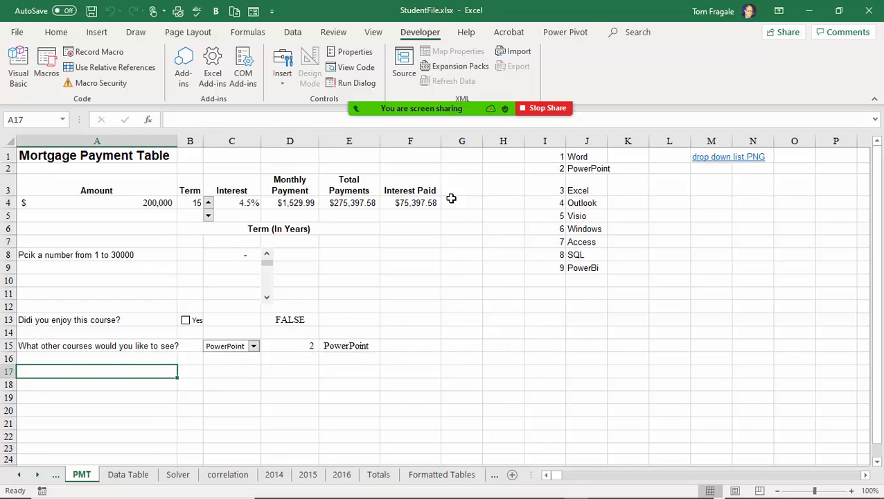
left_click(282, 76)
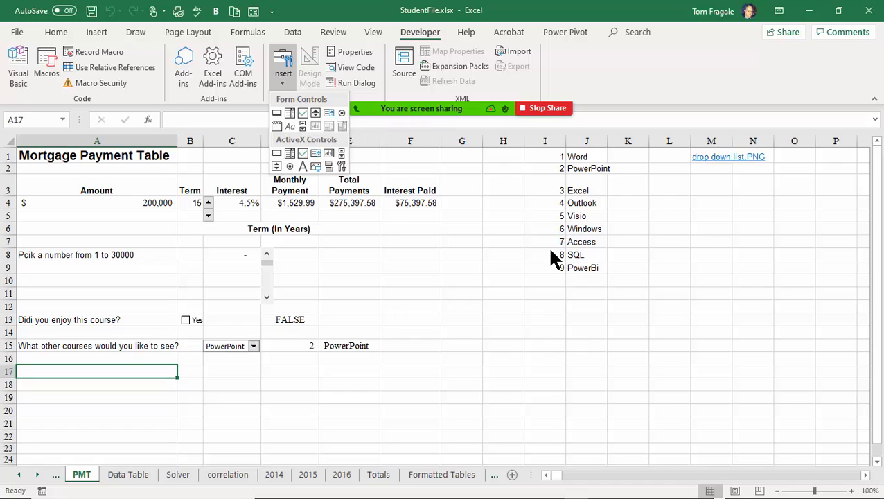
left_click(277, 126)
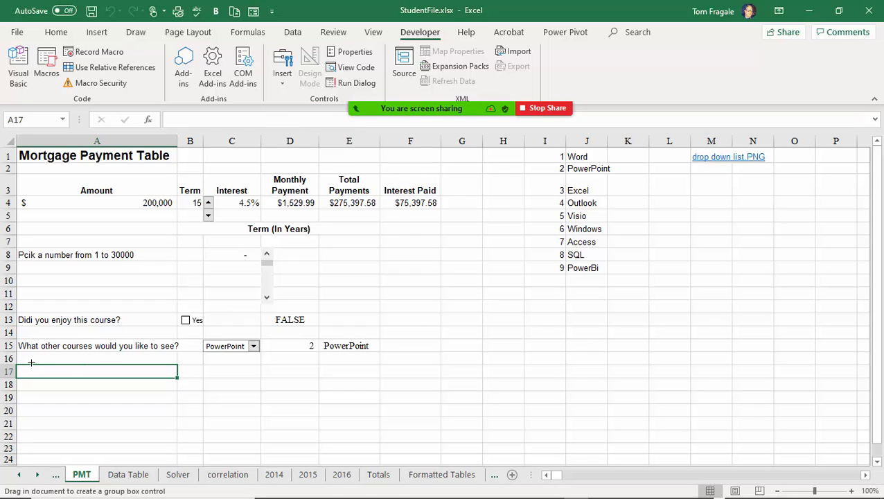
mouse_move(31, 367)
left_mouse_down()
mouse_move(41, 392)
mouse_move(259, 414)
mouse_move(257, 460)
left_mouse_up()
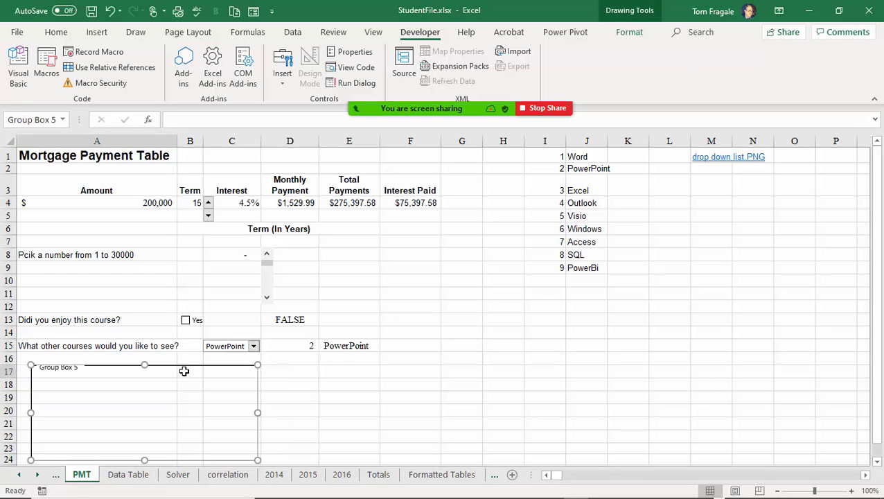
left_click_drag(182, 365, 184, 358)
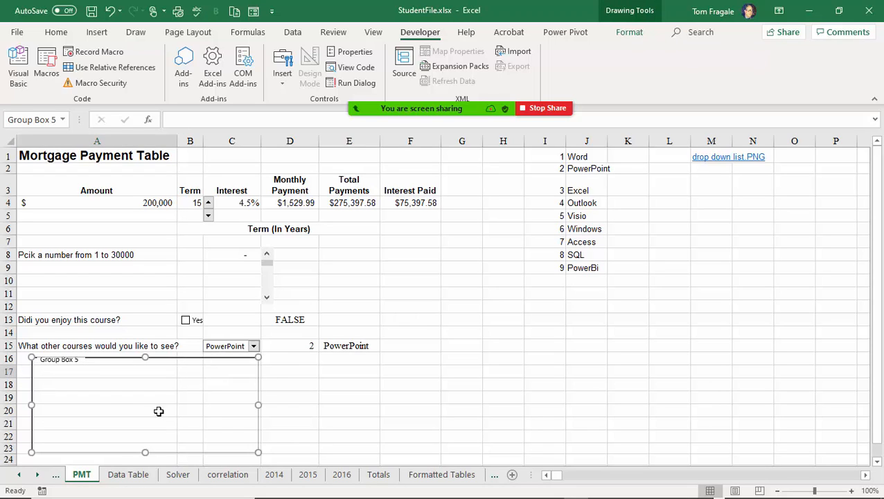
Replace the group box's default caption with "Excel Courses" and deselect the box.
left_click(79, 361)
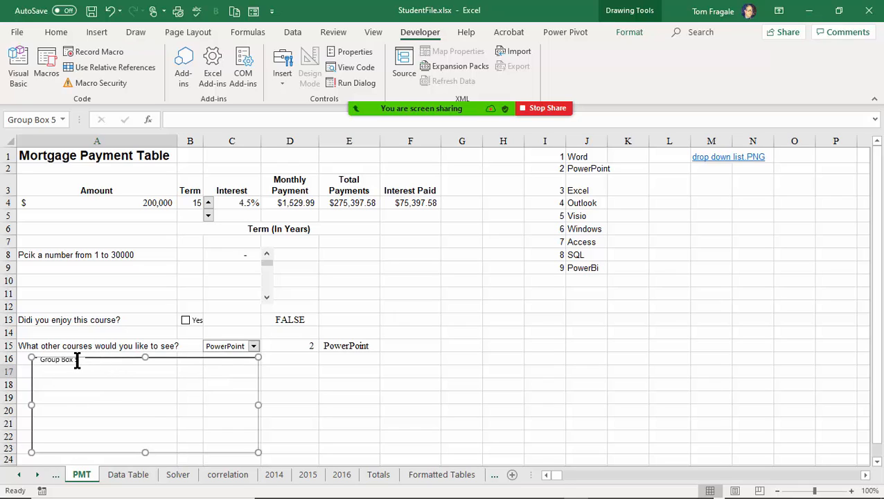
left_click(39, 362)
key("Delete")
key("Delete")
key("Delete")
key("Delete")
key("Delete")
key("Delete")
key("Delete")
key("Delete")
key("Delete")
key("Delete")
key("Delete")
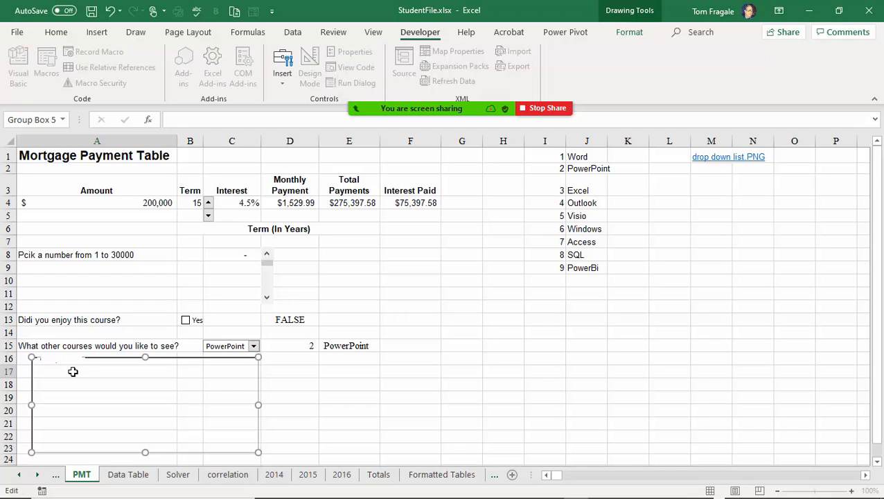
type("Excel Courses")
left_click(310, 405)
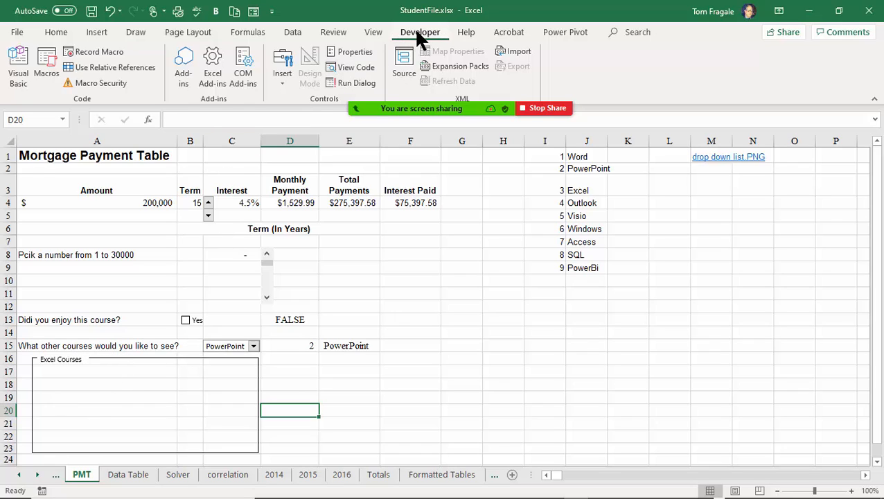
Insert an option button form control in the upper part of the Excel Courses group box, around row 17.
left_click(280, 77)
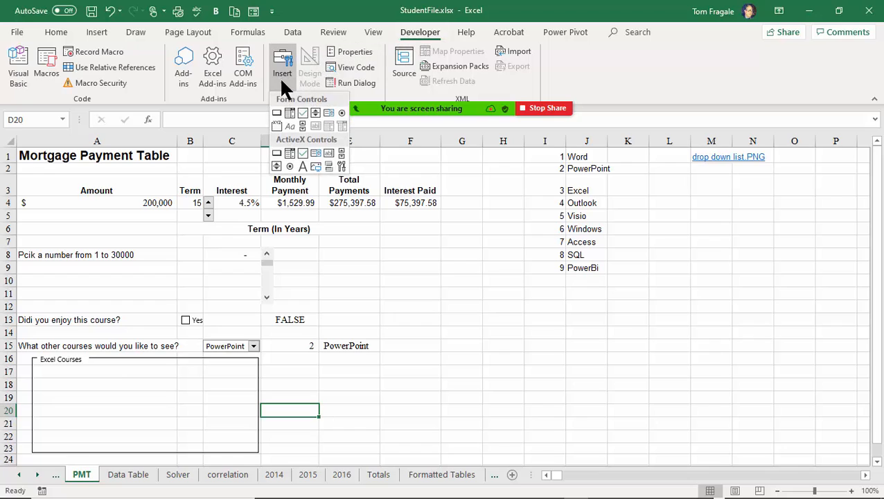
left_click(342, 113)
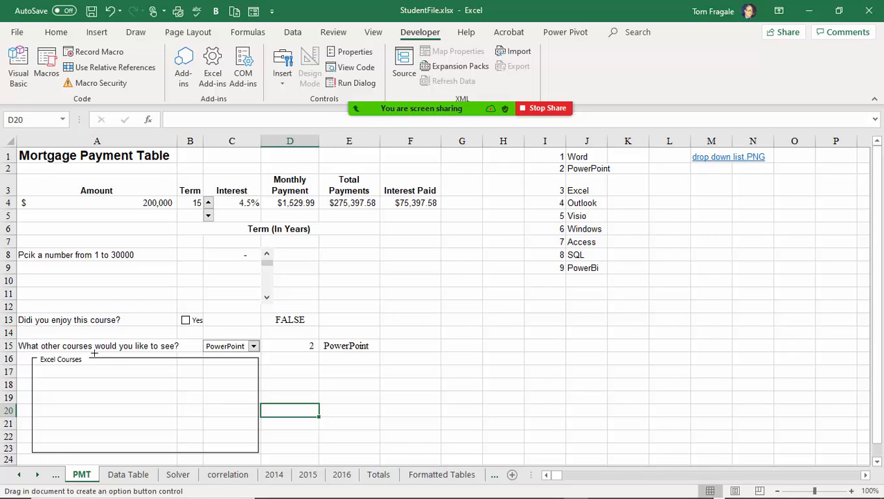
left_click(58, 369)
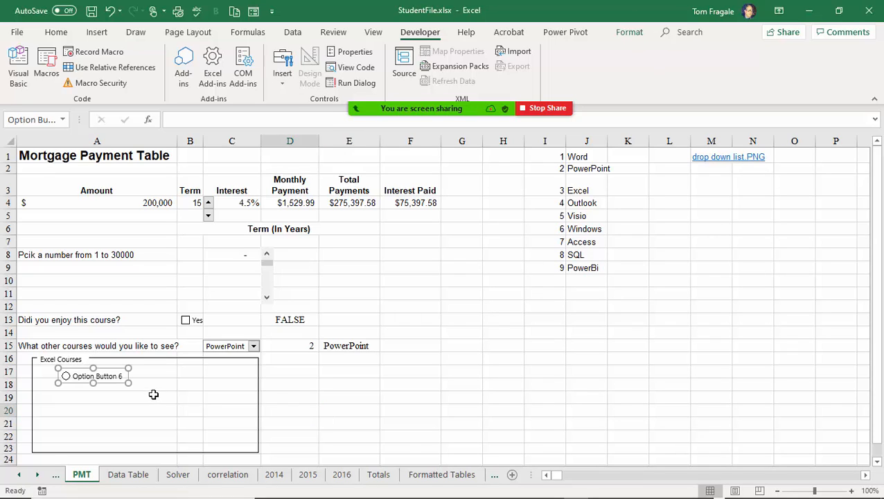
Replace the new option button's default caption with "Excel Charts" and deselect it.
left_click(72, 376)
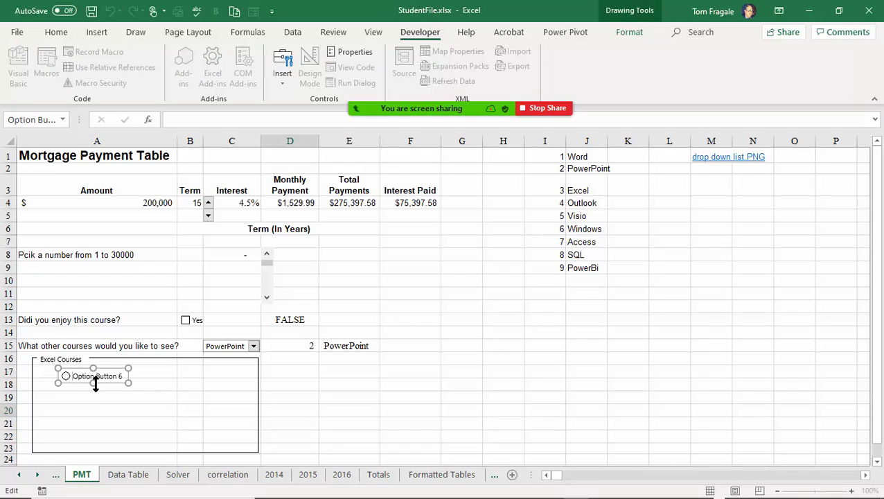
key("Delete")
key("Delete")
key("Delete")
key("Delete")
key("Delete")
key("Delete")
key("Delete")
key("Delete")
key("Delete")
key("Delete")
key("Delete")
key("Delete")
key("Delete")
key("Delete")
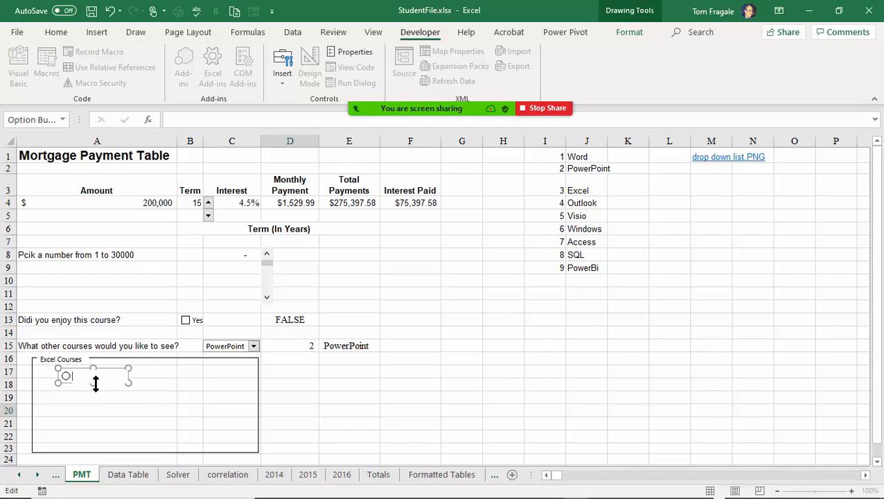
type("Excel Charts")
left_click(80, 398)
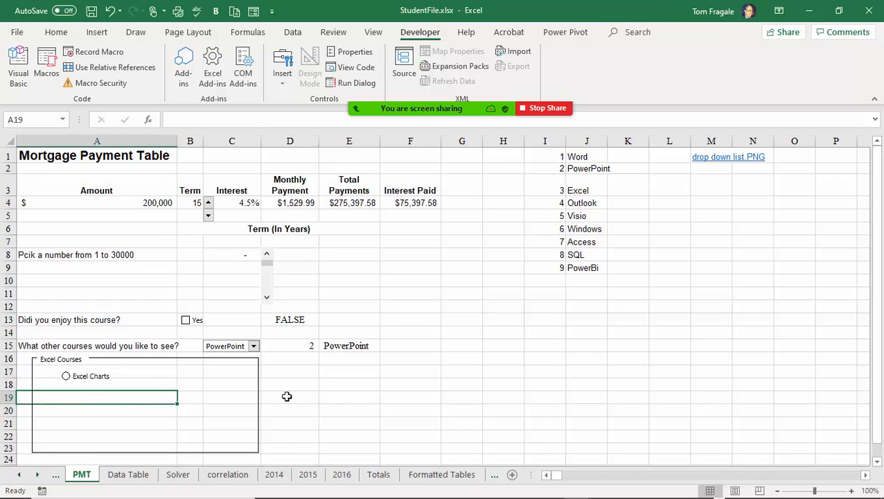
Add a second option button below Excel Charts in the group box and caption it "Excel Formulas".
left_click(282, 82)
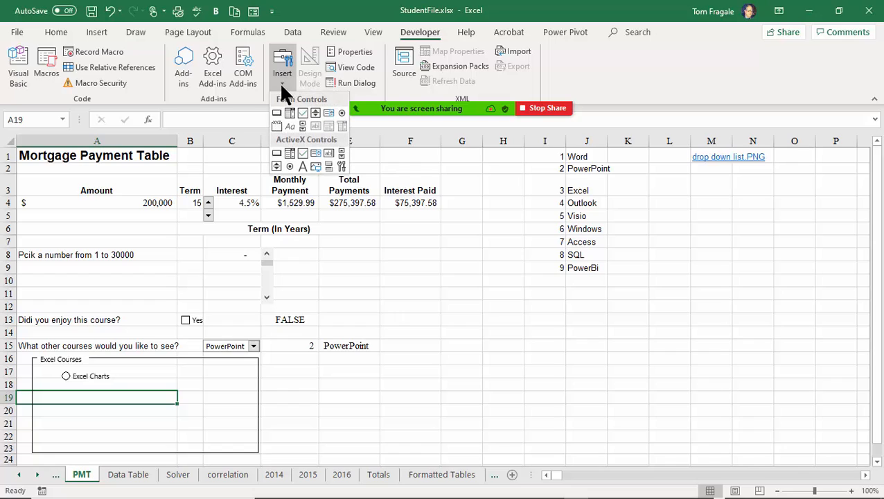
left_click(341, 112)
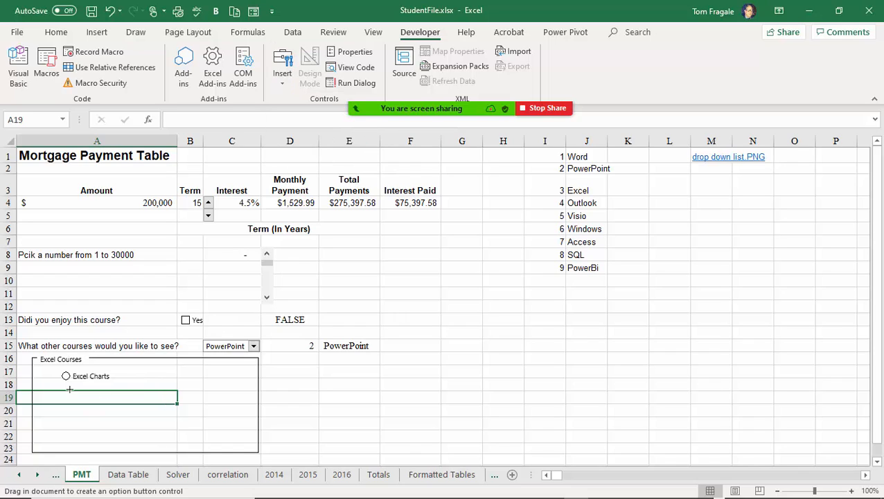
left_click_drag(65, 388, 135, 401)
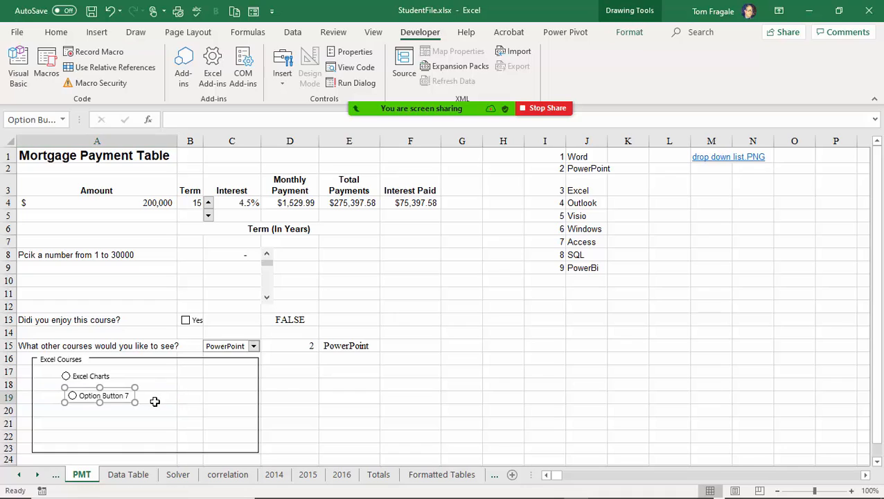
left_click(78, 396)
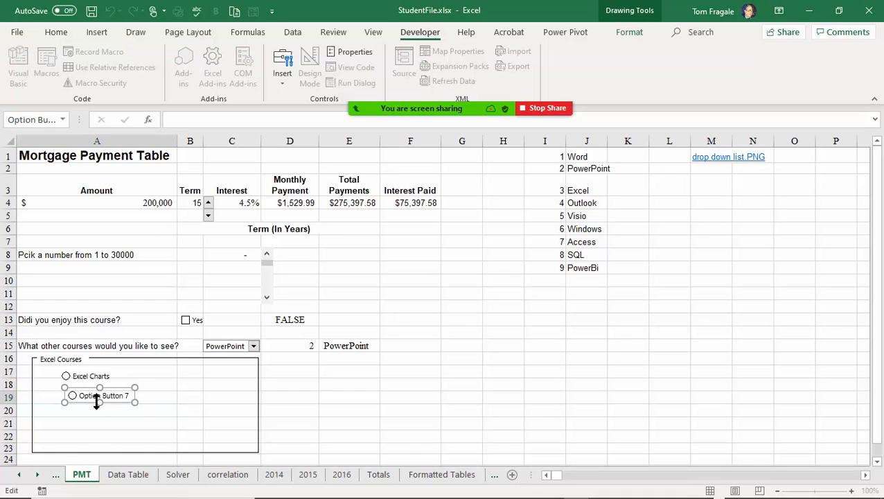
type("Excel Form")
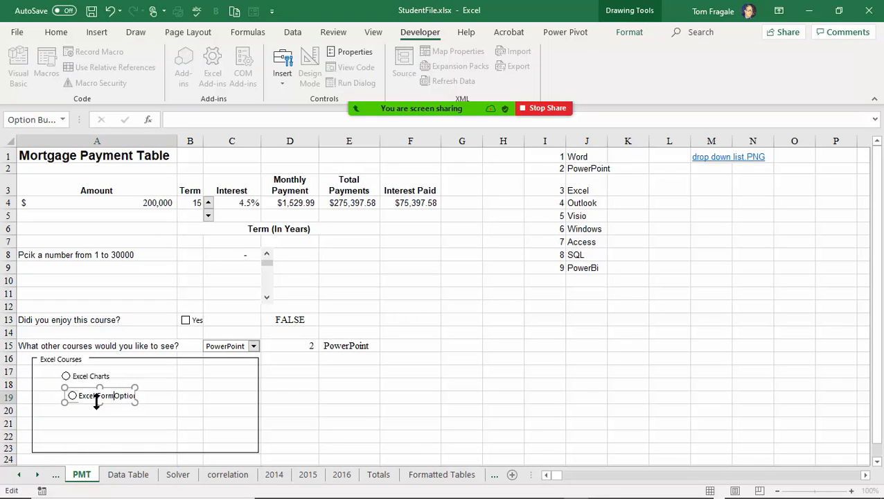
type("ulas")
left_click(190, 409)
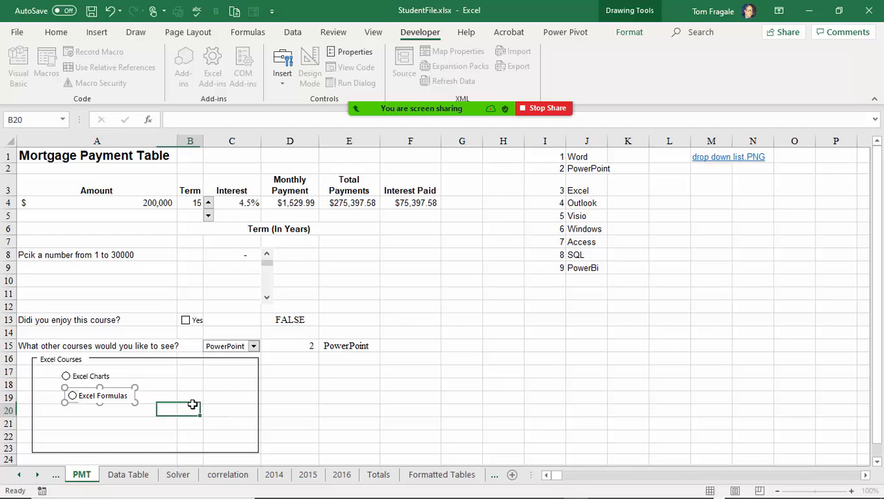
Add a third option button below Excel Formulas in the group box and caption it "Excel Pivot tables".
left_click(281, 81)
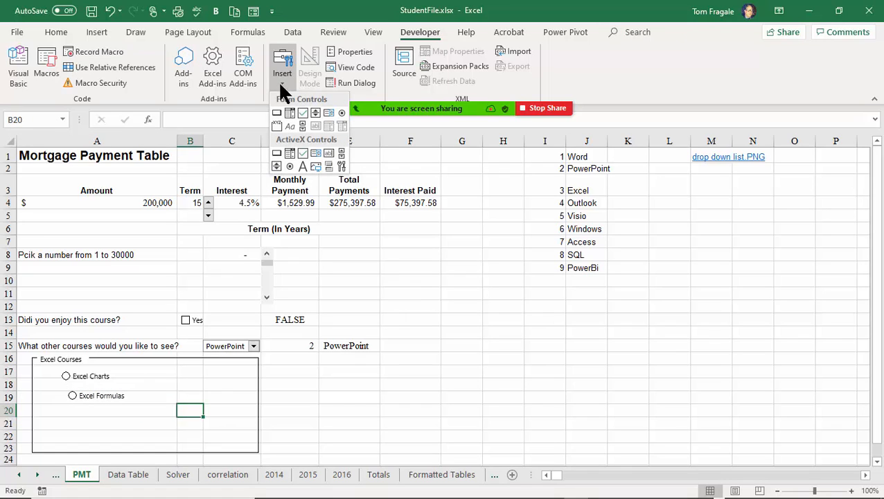
left_click(340, 112)
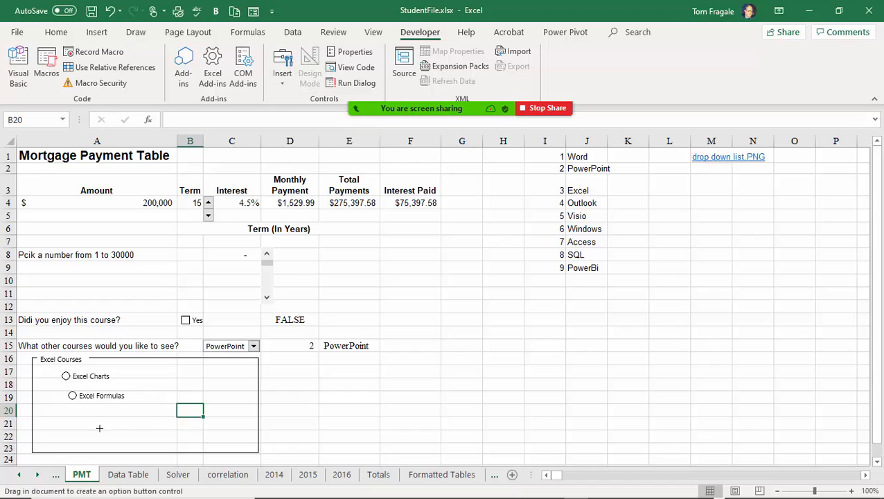
left_click_drag(67, 408, 138, 420)
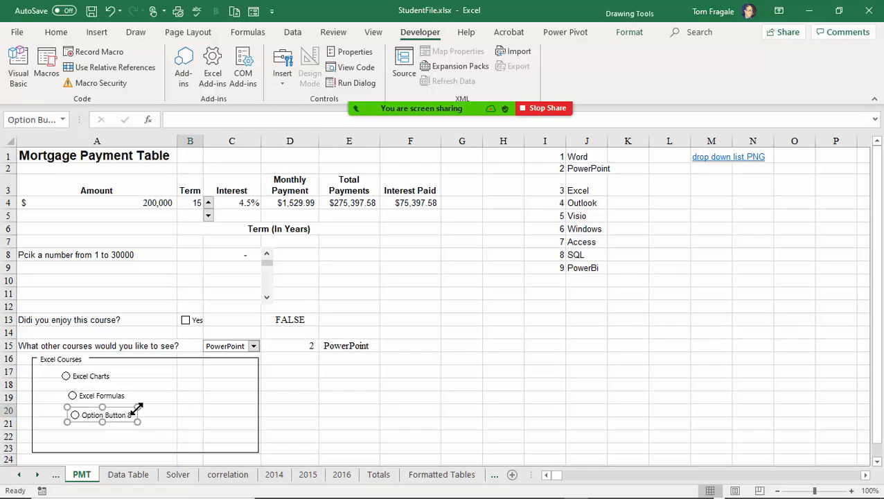
type("Excel P")
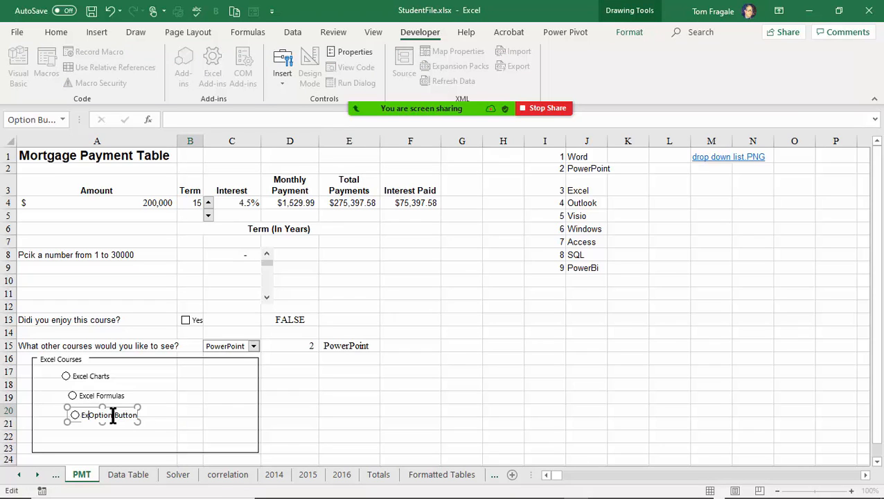
type("ivot tables")
key("Delete")
left_click(78, 435)
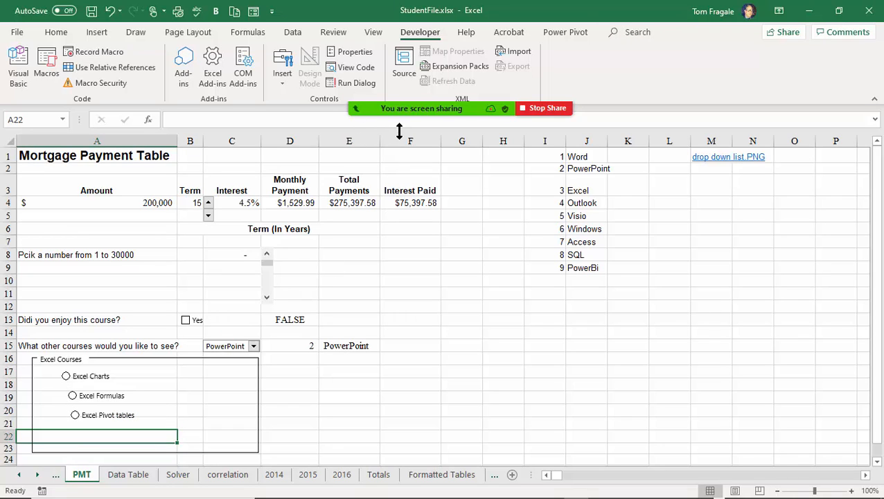
Add a fourth option button below Excel Pivot tables and caption it "Excel PowerPivot and Power query".
left_click(281, 81)
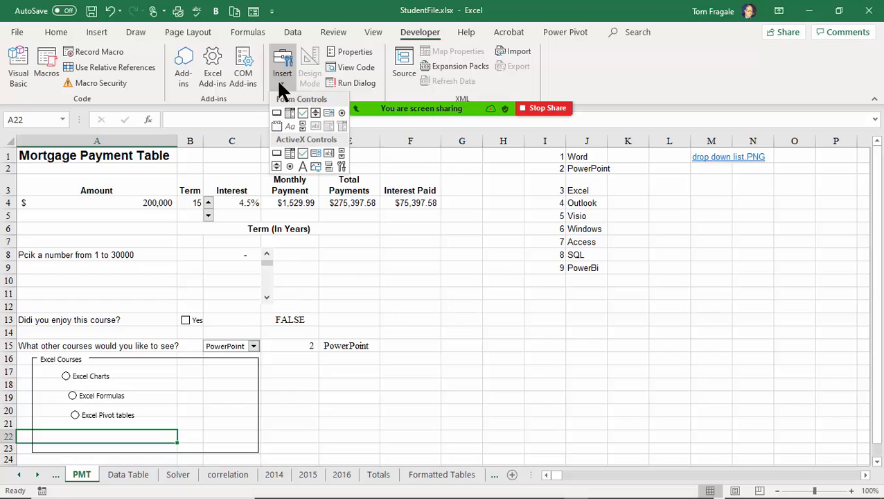
left_click(341, 113)
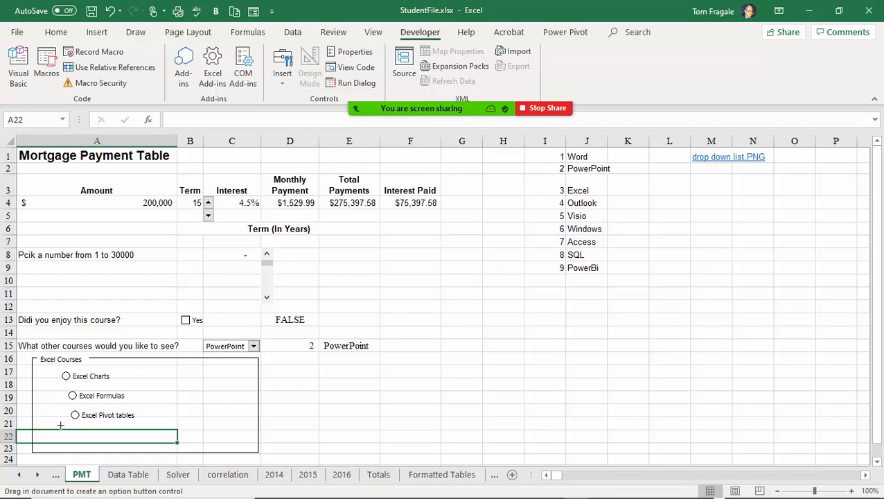
left_click_drag(63, 424, 132, 438)
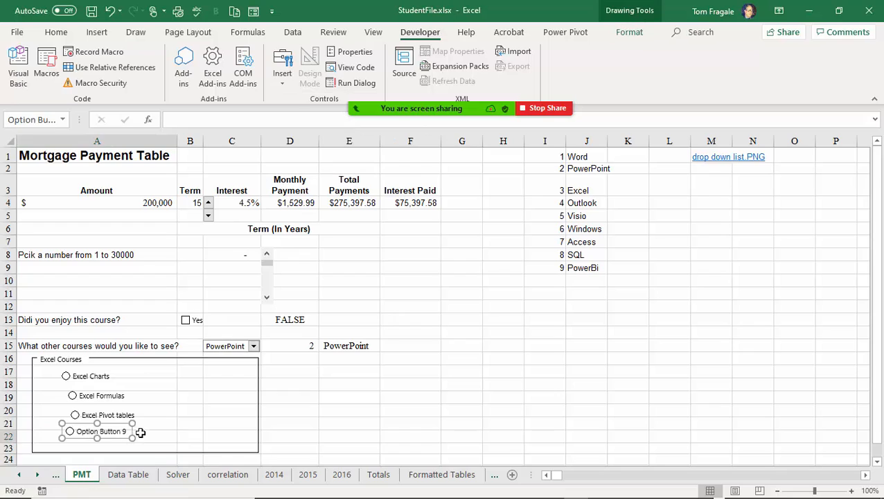
left_click(77, 431)
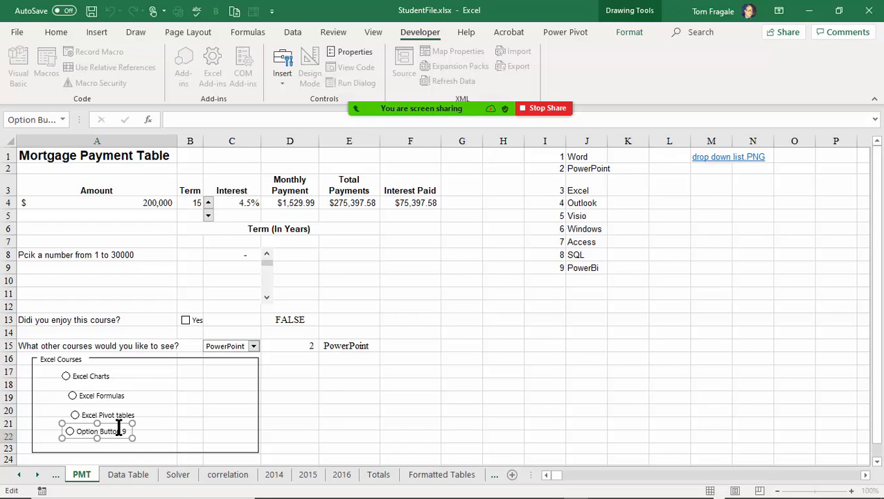
type("Excel ")
type("Power")
type("Pivot and Power")
type("query")
left_click_drag(191, 387, 193, 395)
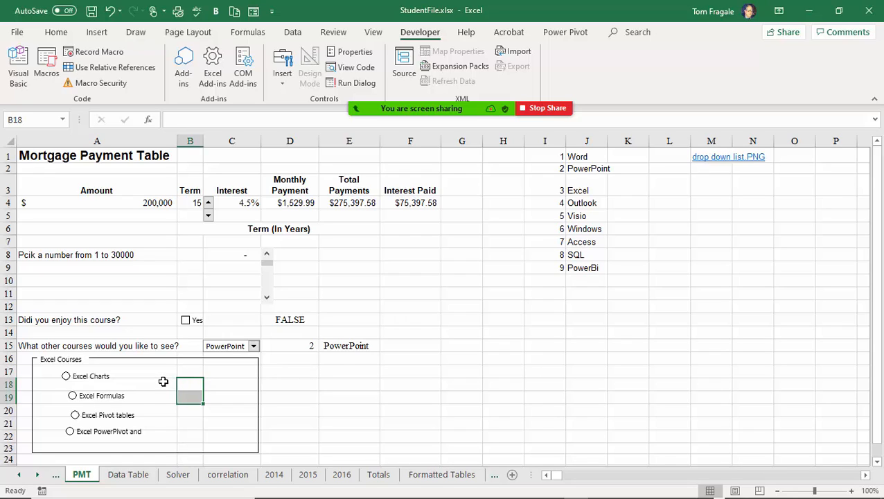
Select all four option buttons in the Excel Courses group box and align them to the left.
right_click(95, 378)
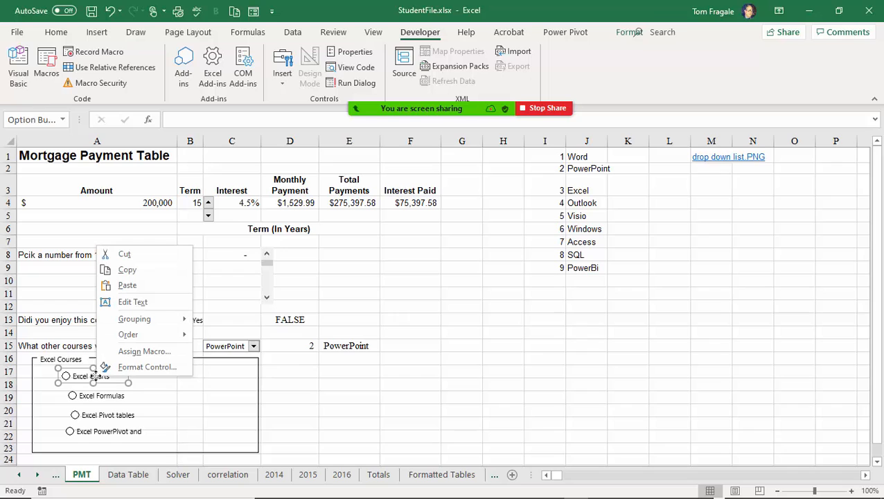
left_click(98, 404, "ctrl")
right_click(97, 404)
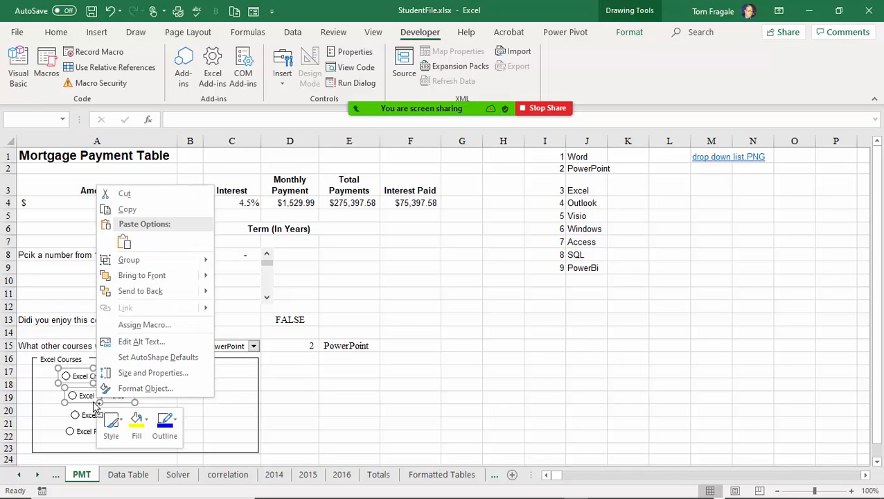
left_click(85, 420, "ctrl")
right_click(85, 420)
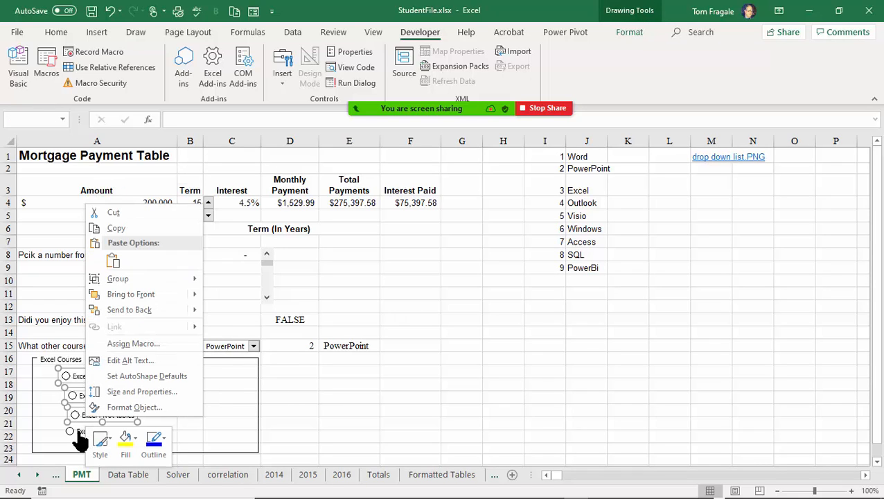
left_click(78, 433, "ctrl")
right_click(78, 431)
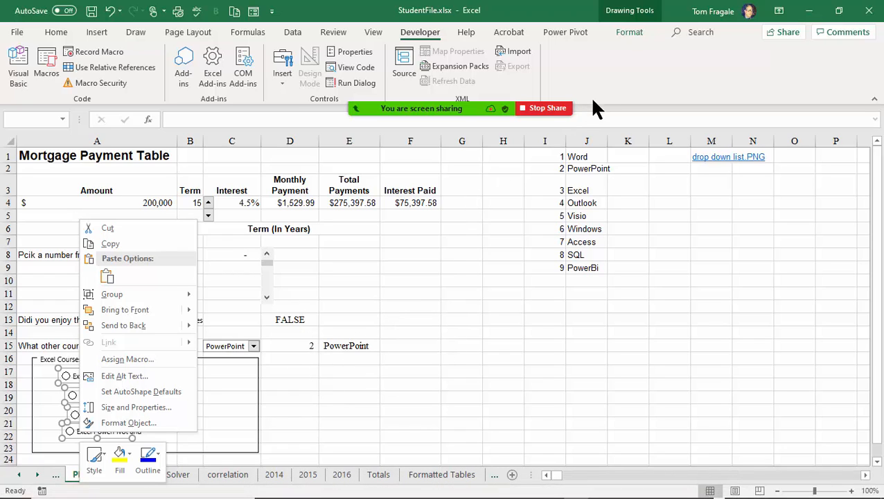
left_click(629, 33)
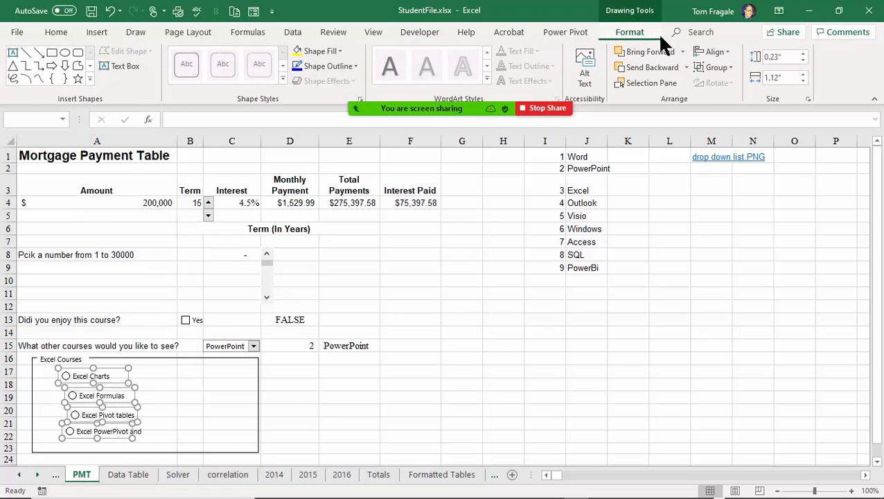
left_click(714, 52)
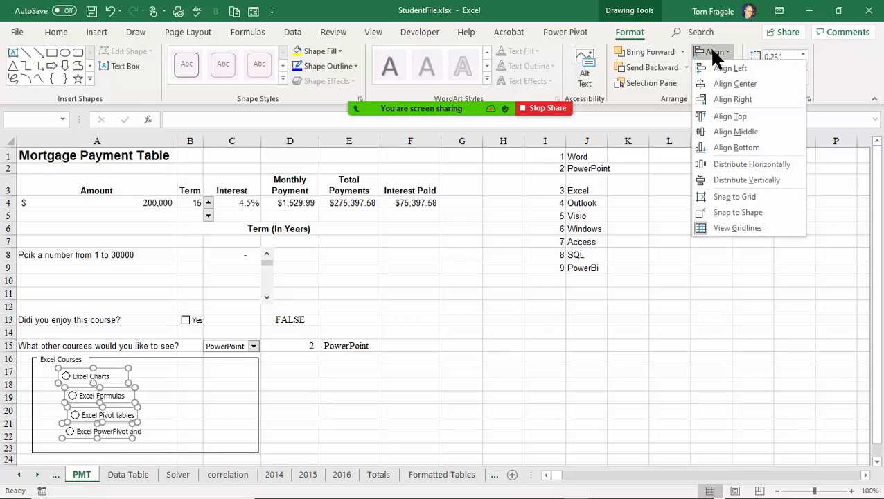
left_click(732, 69)
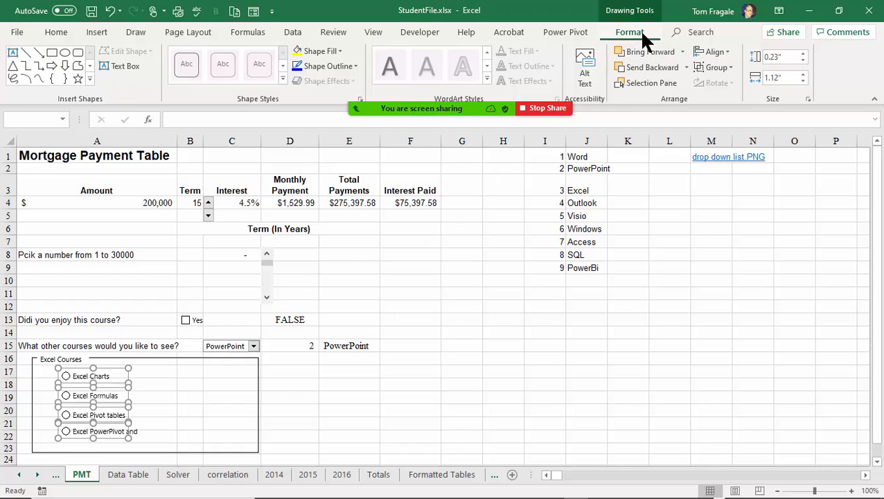
Distribute the four selected option buttons vertically and deselect them.
left_click(722, 59)
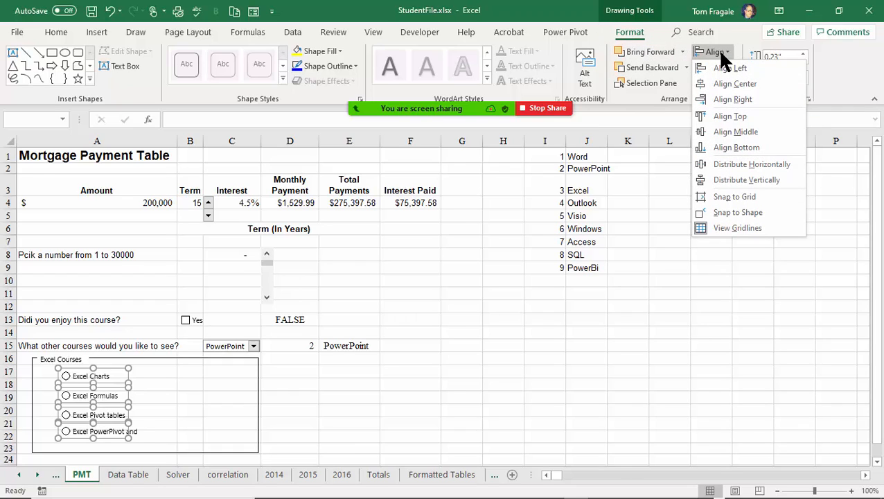
left_click(752, 182)
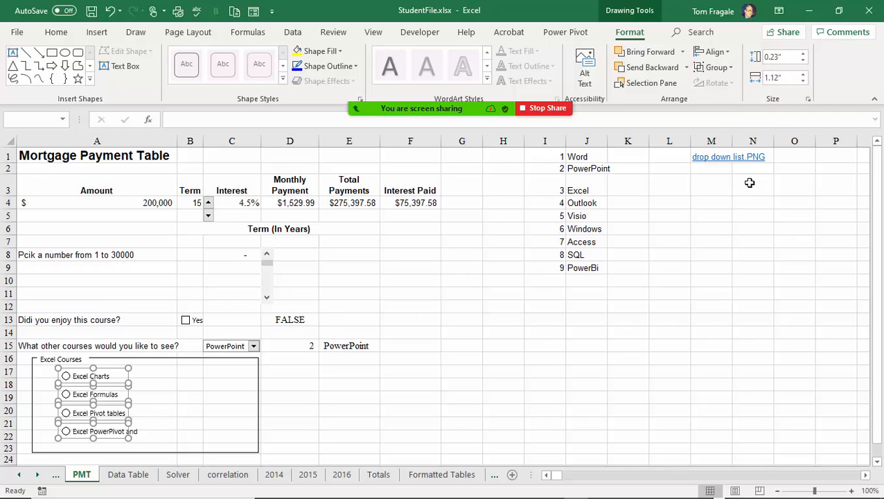
left_click(323, 424)
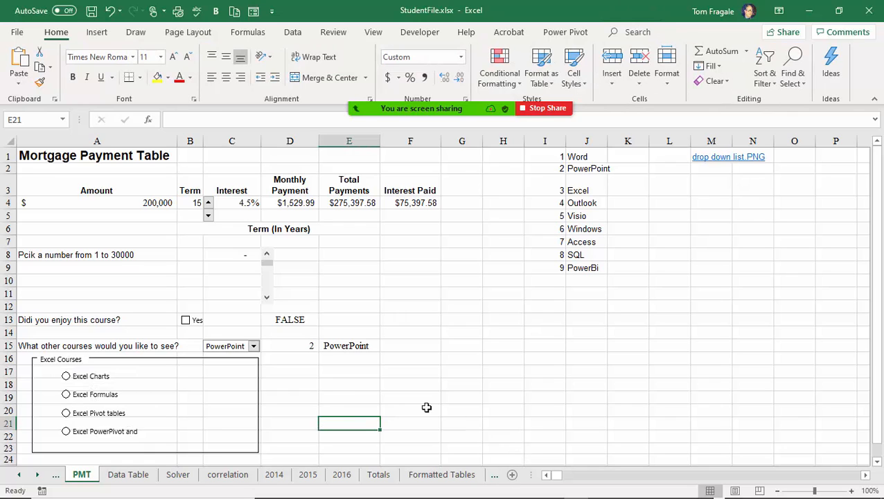
Test the option buttons by choosing each course in the group box in turn, ending with Excel Charts selected.
left_click(67, 377)
left_click(66, 395)
left_click(66, 413)
left_click(67, 431)
left_click(67, 413)
left_click(67, 395)
left_click(67, 376)
left_click(67, 395)
left_click(66, 413)
left_click(66, 395)
left_click(66, 376)
Link the Excel Charts option button to cell D18 in its control settings and deselect it.
right_click(97, 382)
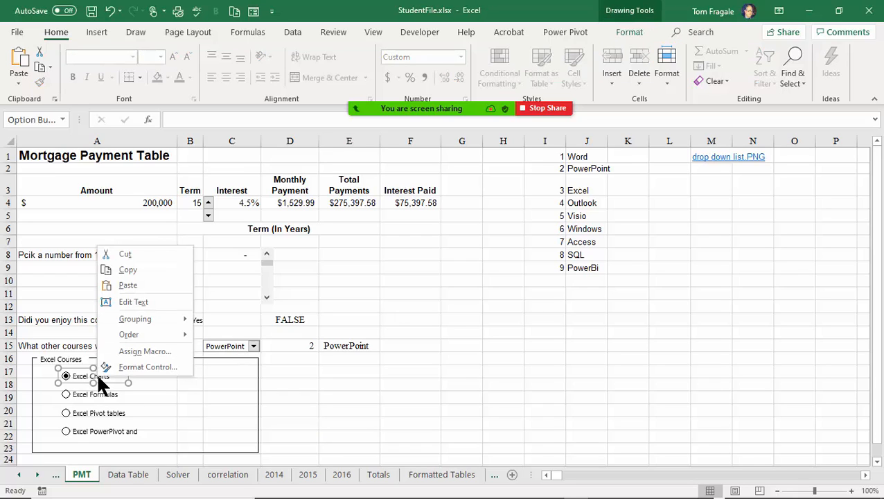
left_click(141, 366)
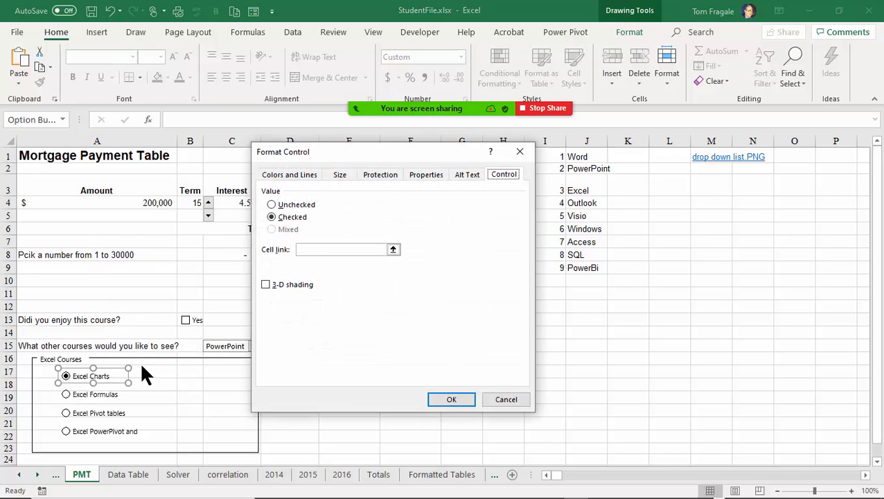
left_click_drag(326, 159, 525, 164)
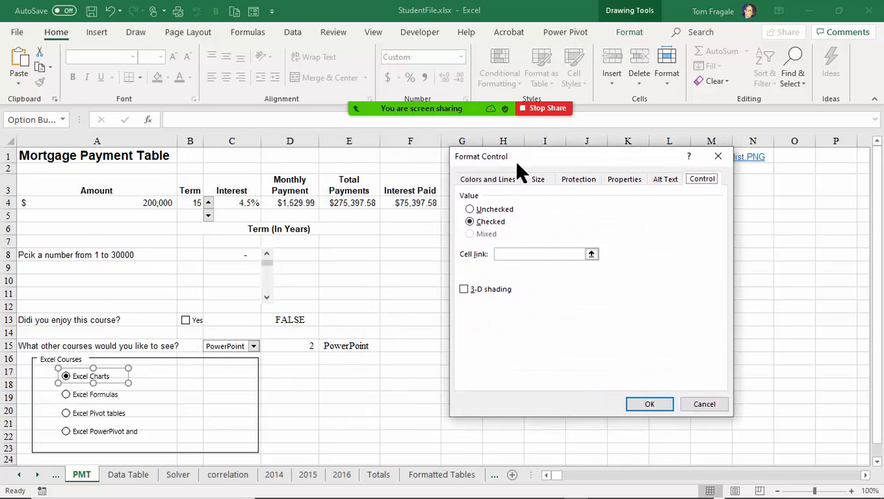
left_click(509, 256)
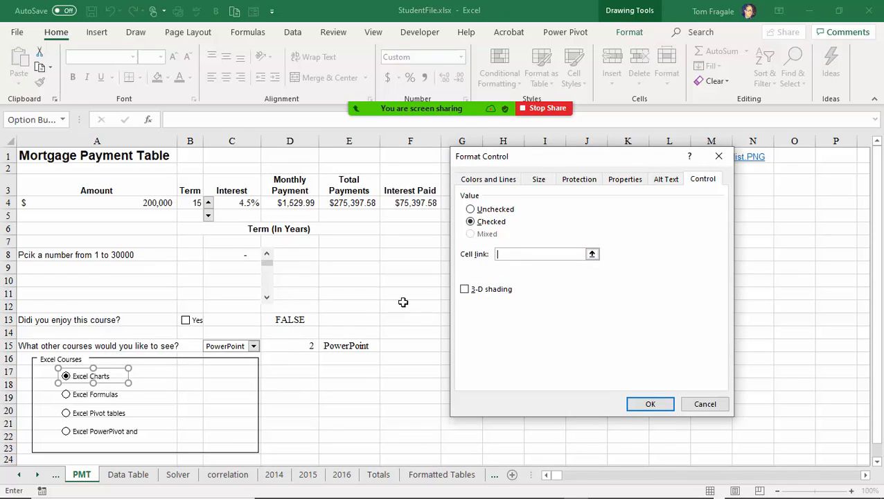
left_click(300, 385)
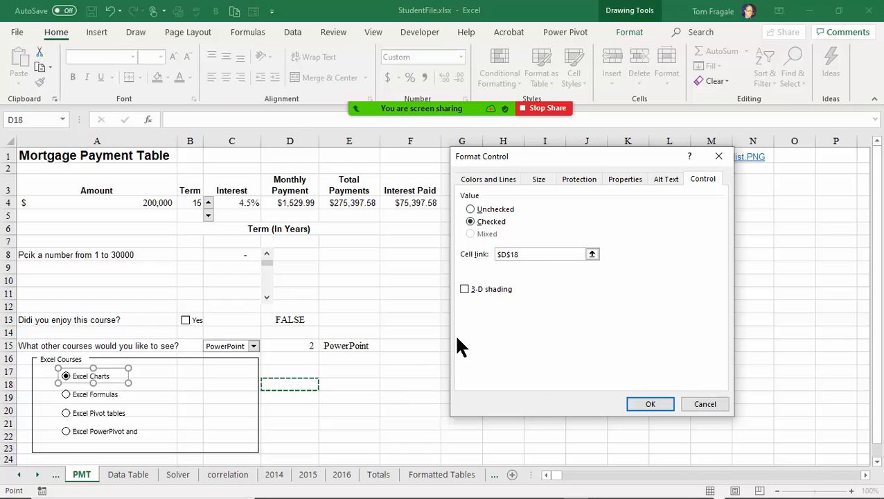
left_click(650, 404)
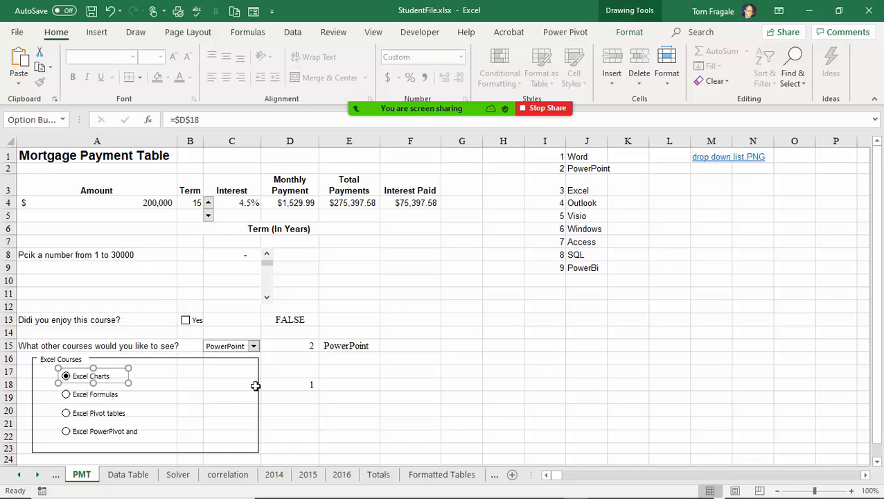
left_click(466, 388)
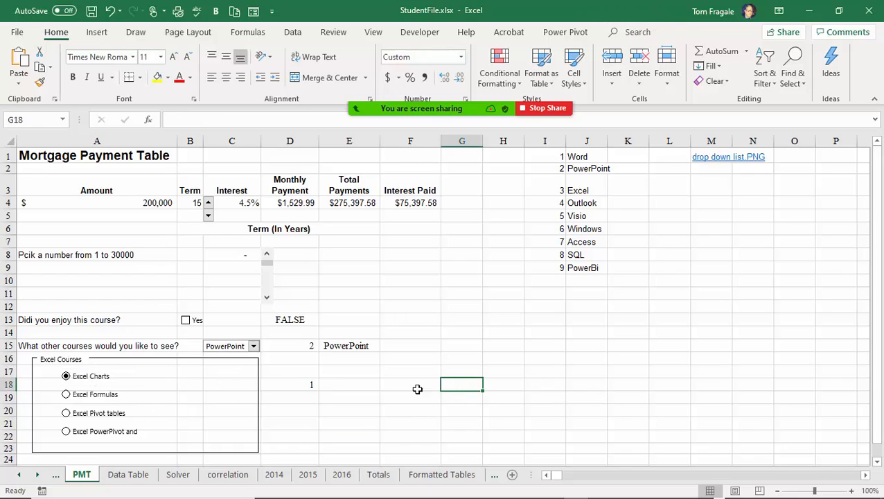
Test the cell link by choosing Excel Formulas, Excel Pivot tables and Excel PowerPivot in turn, and check cell D18.
left_click(75, 396)
left_click(78, 415)
left_click(78, 434)
left_click(305, 386)
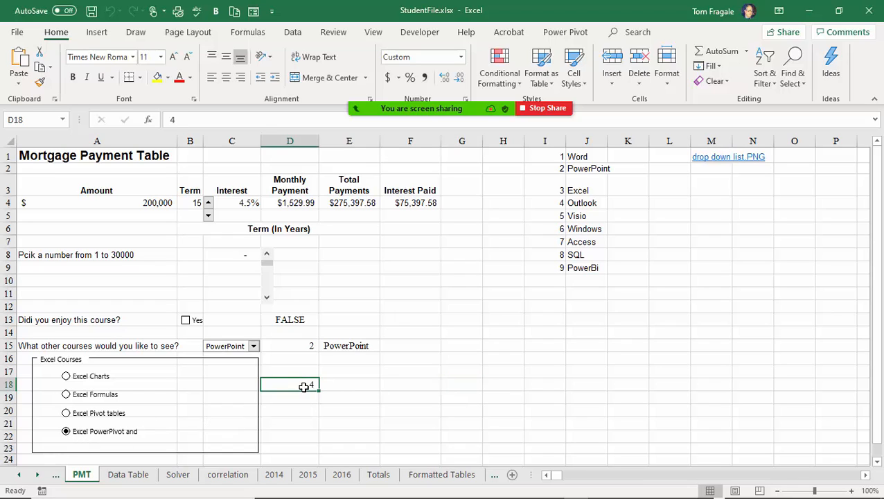
left_click(337, 384)
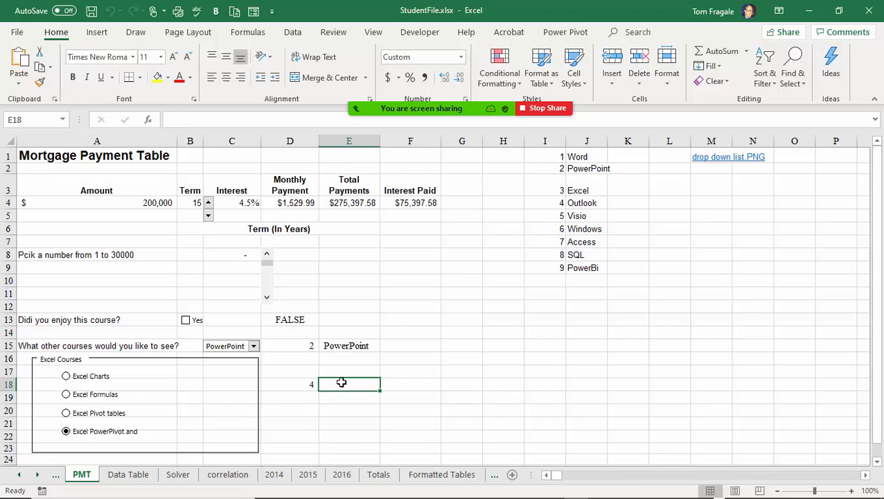
Enter the numbers 1 to 4 down cells L4:L7 as keys for a course lookup table.
left_click(681, 202)
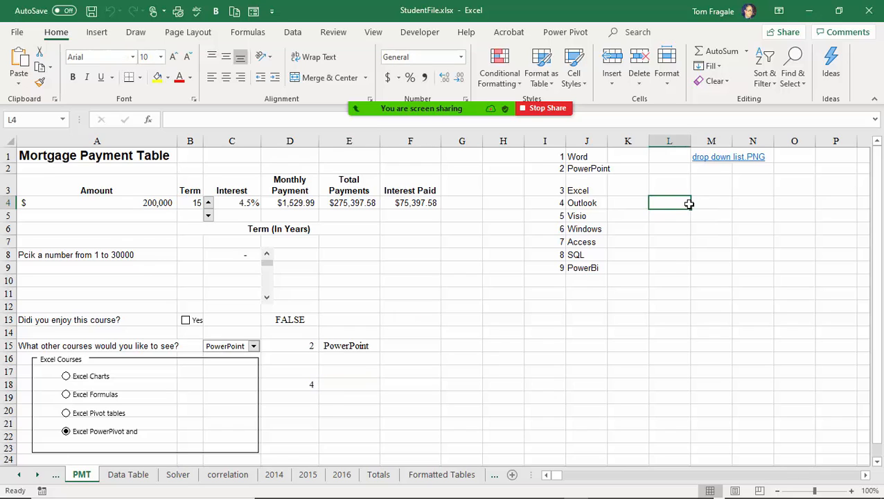
type("1")
key("Return")
type("2")
key("Return")
type("3")
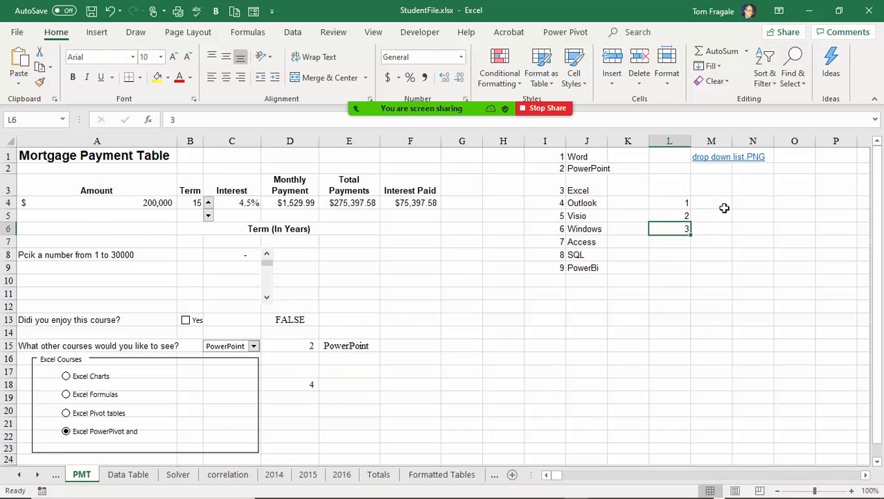
key("Return")
type("4")
key("Tab")
Fill M4:M7 beside the numbers with Charts, Formulas, Pivot Tables and Power Pivot.
key("Up")
key("Up")
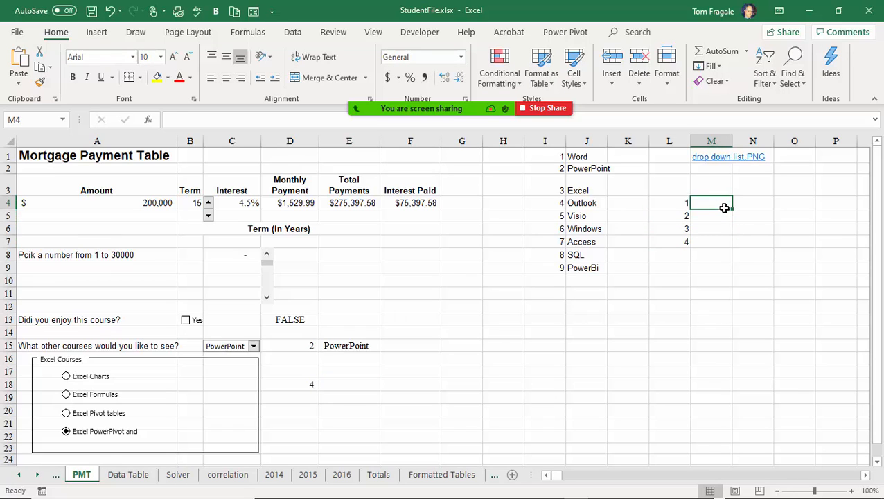
type("Charts")
key("Return")
type("Fo")
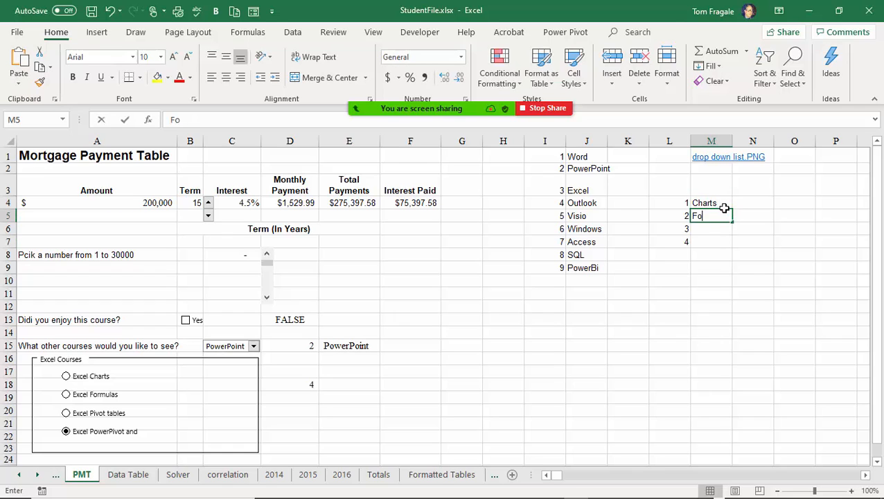
type("rmulas")
key("Return")
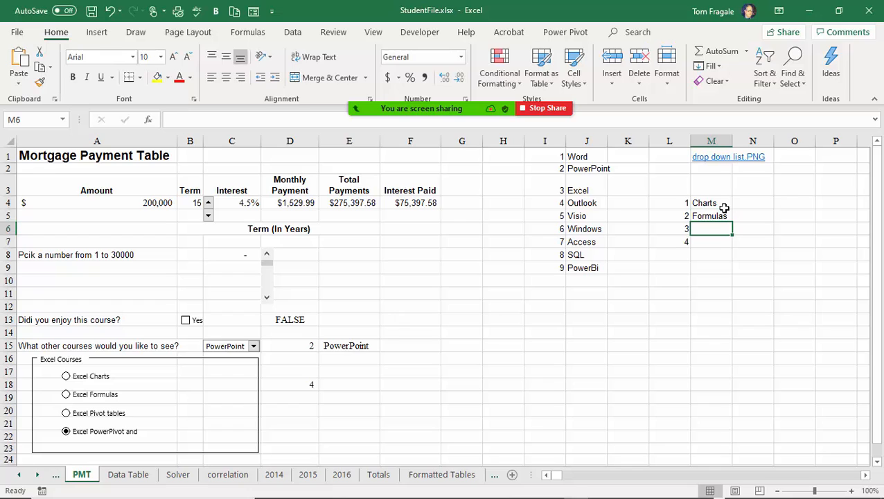
type("Pivot")
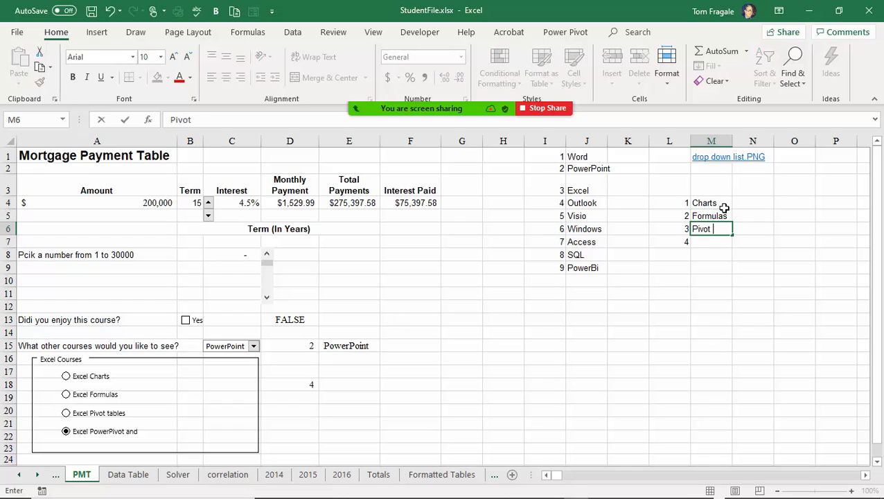
type(" Tables")
key("Return")
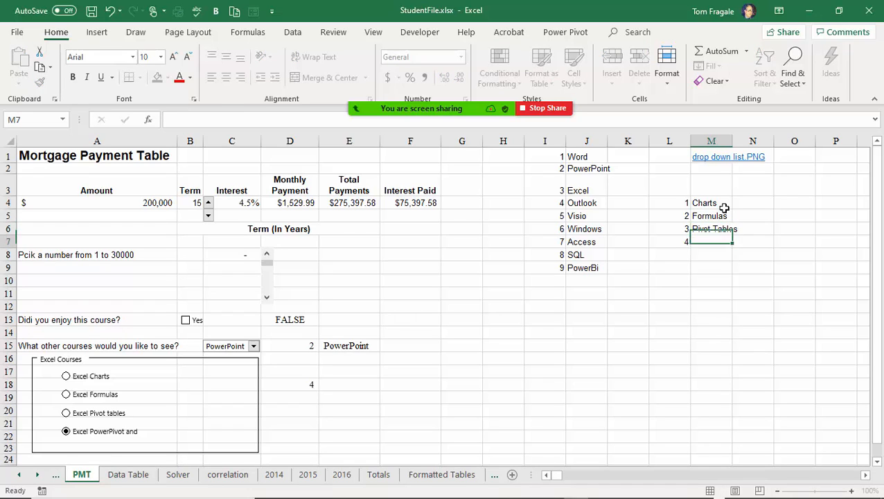
type("Power P")
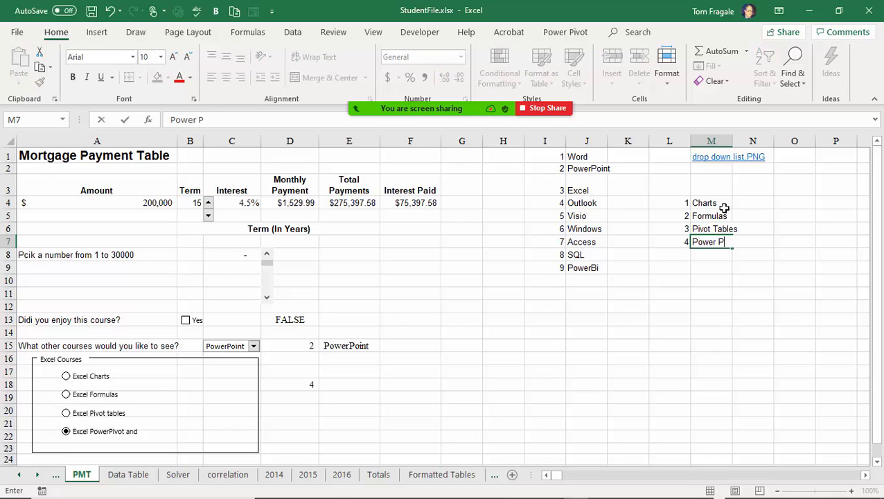
type("ivot")
key("Return")
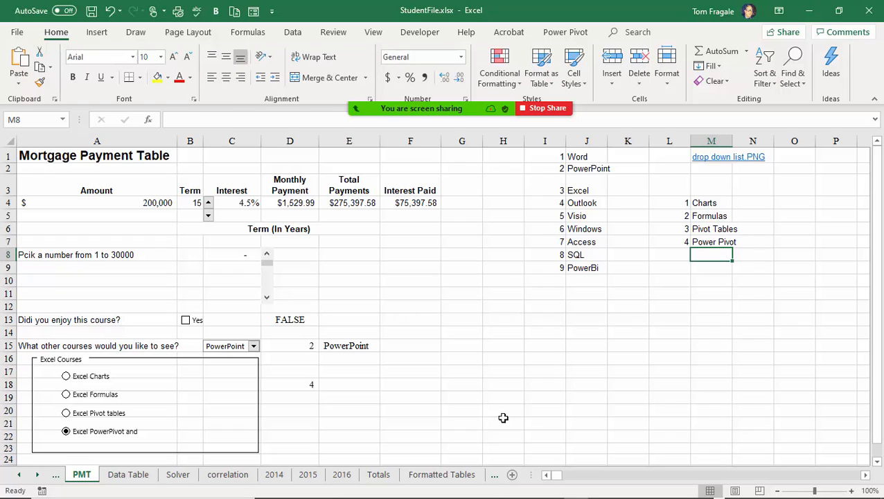
Enter =VLOOKUP(D18,L4:M7,2,FALSE) in cell E18 to return the name of the chosen Excel course.
left_click(358, 382)
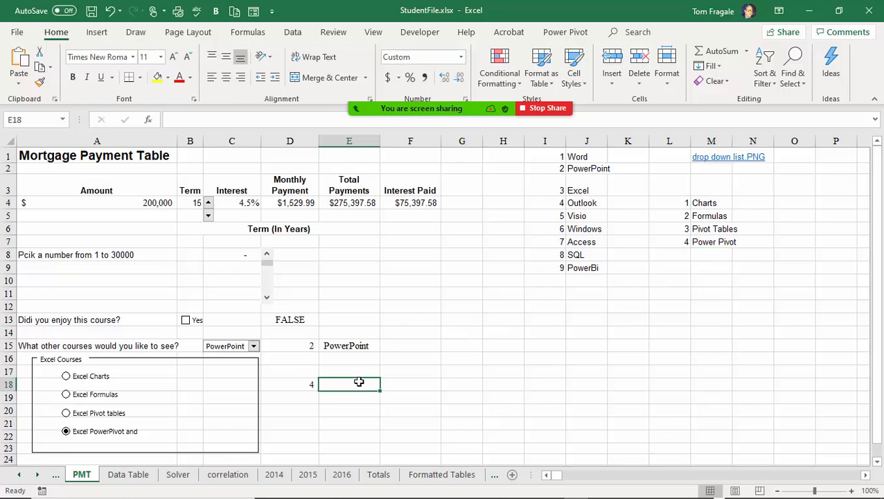
type("=vlooku")
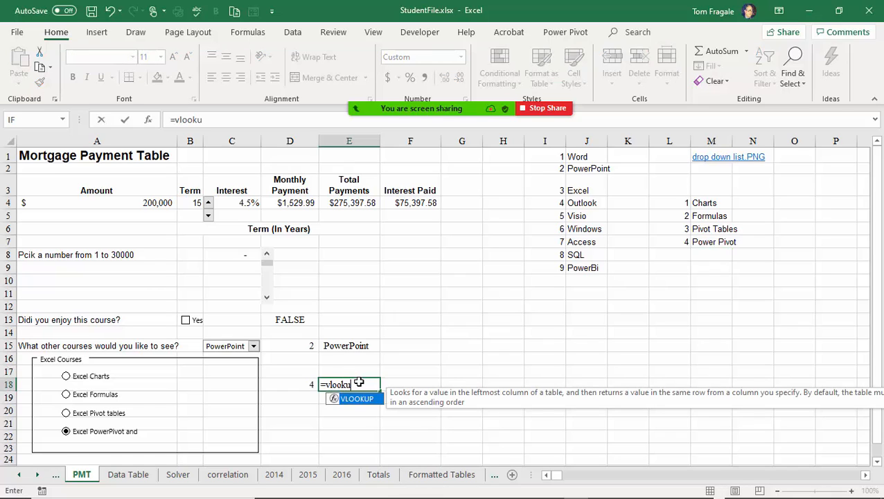
type("p(")
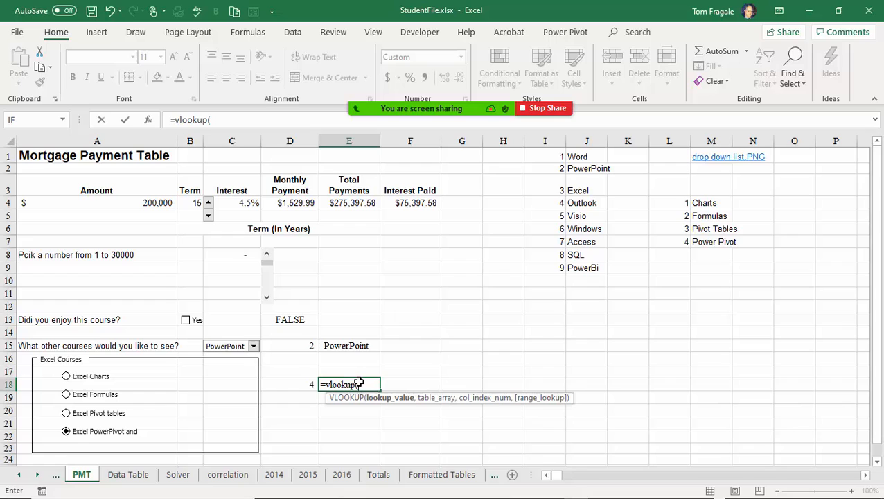
left_click(288, 386)
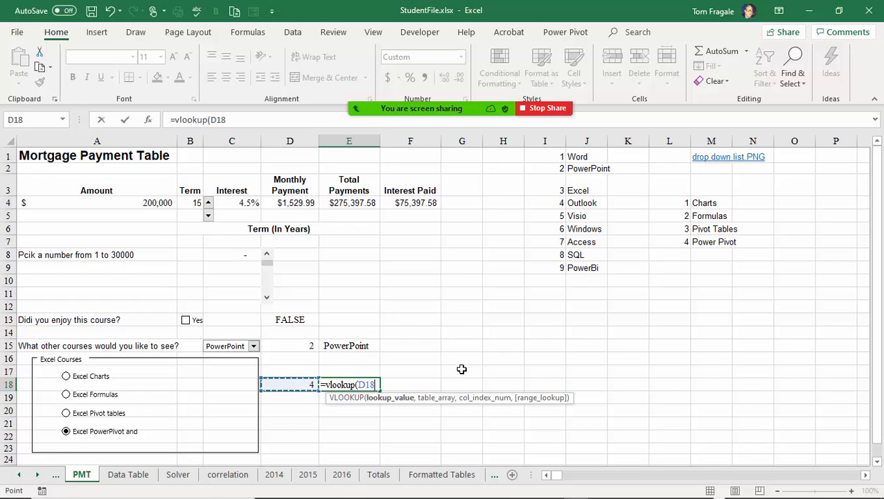
type(",")
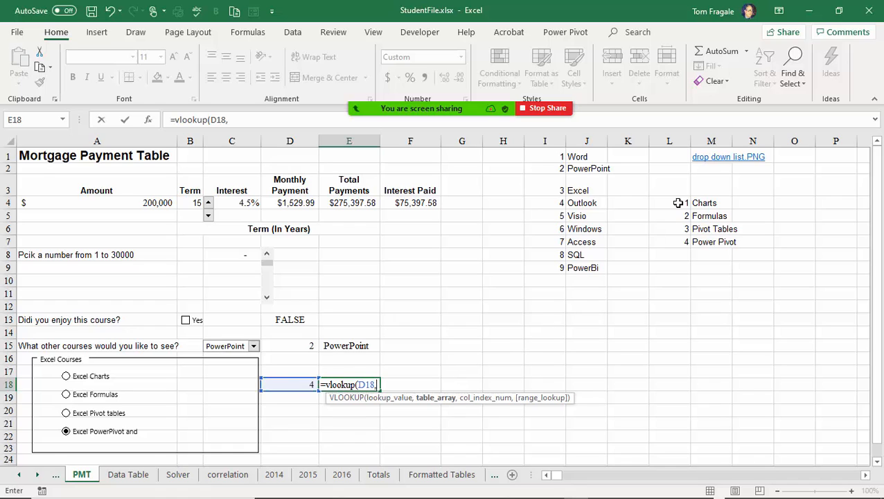
left_click_drag(677, 203, 716, 235)
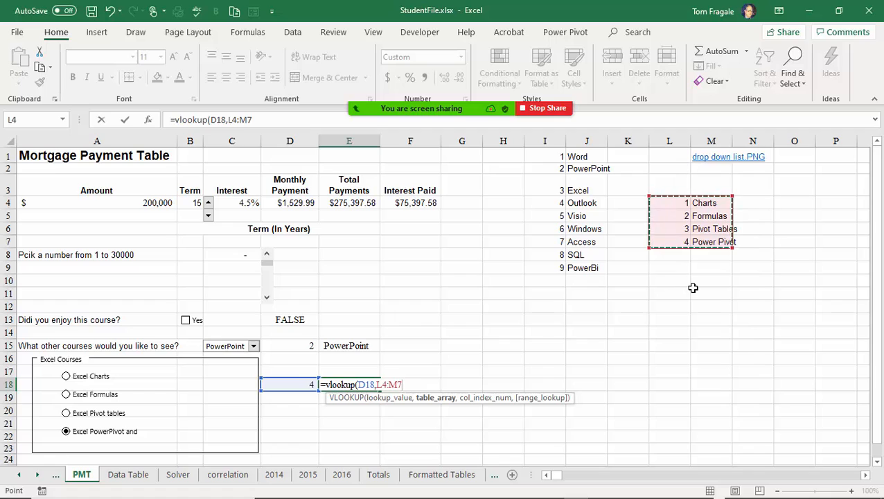
type(",")
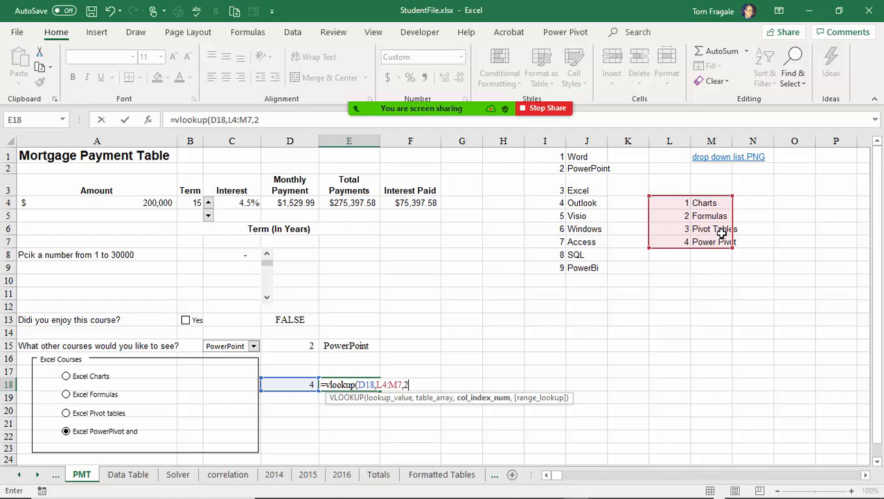
type("2,f")
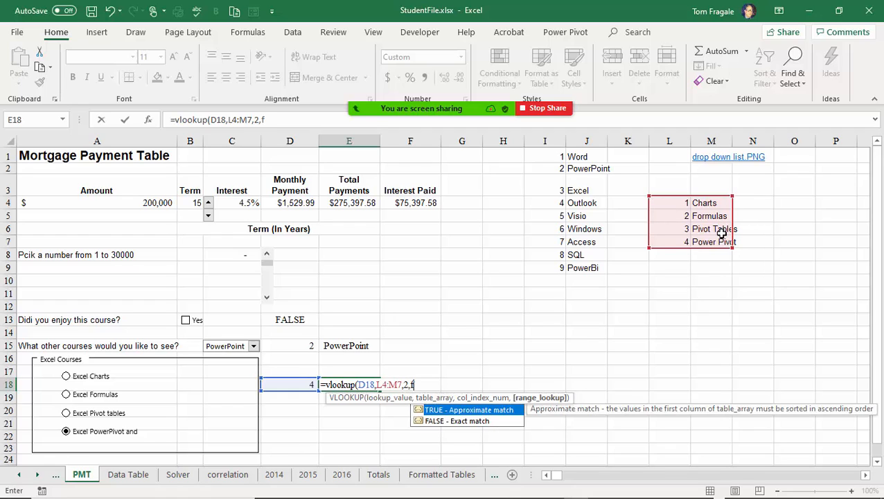
type("alse)")
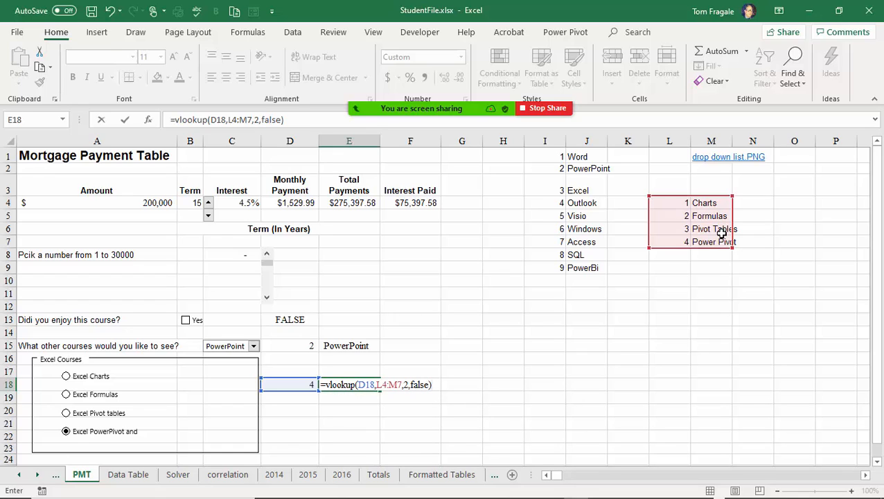
key("Return")
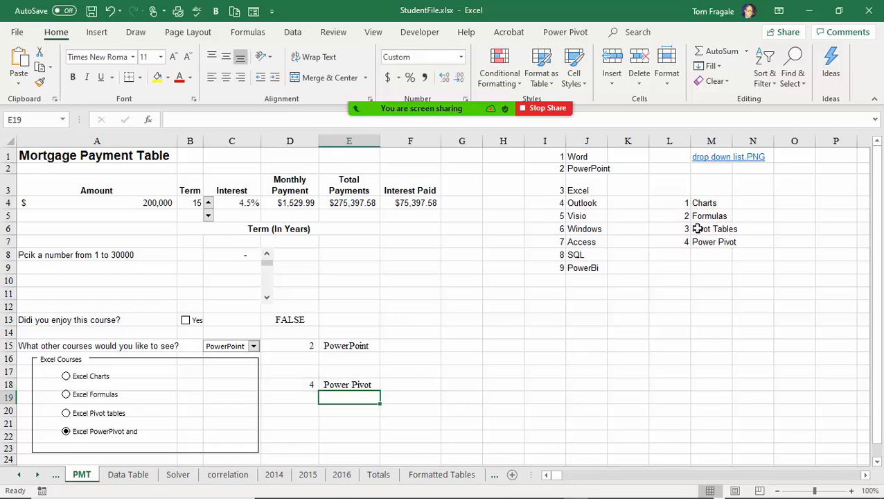
Test the lookup in E18 by choosing each Excel Courses option in turn, ending with Excel PowerPivot.
left_click(66, 376)
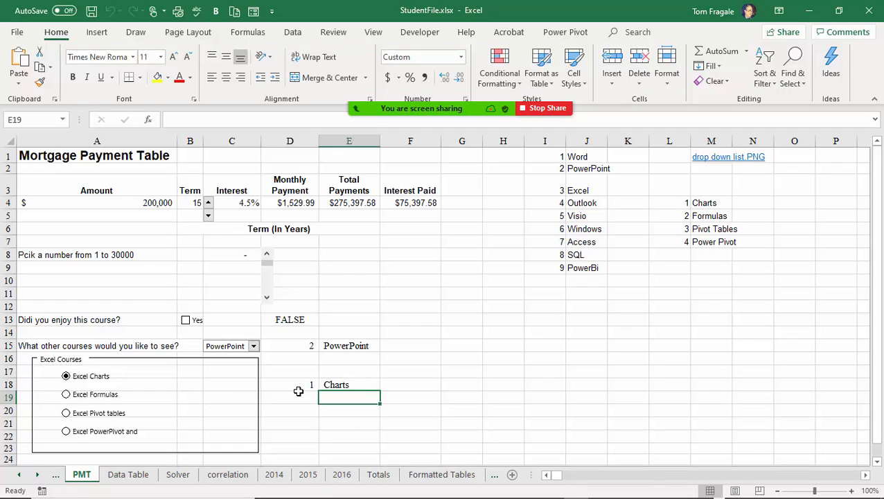
left_click(342, 385)
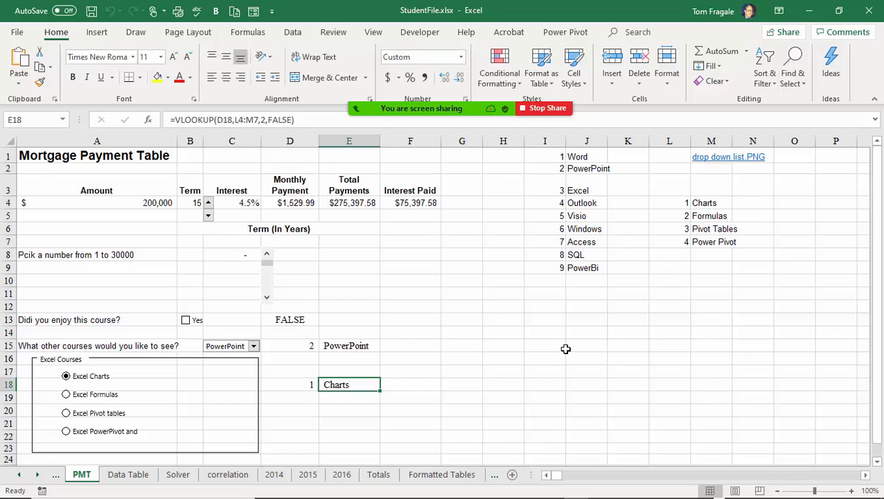
left_click(66, 394)
left_click(66, 413)
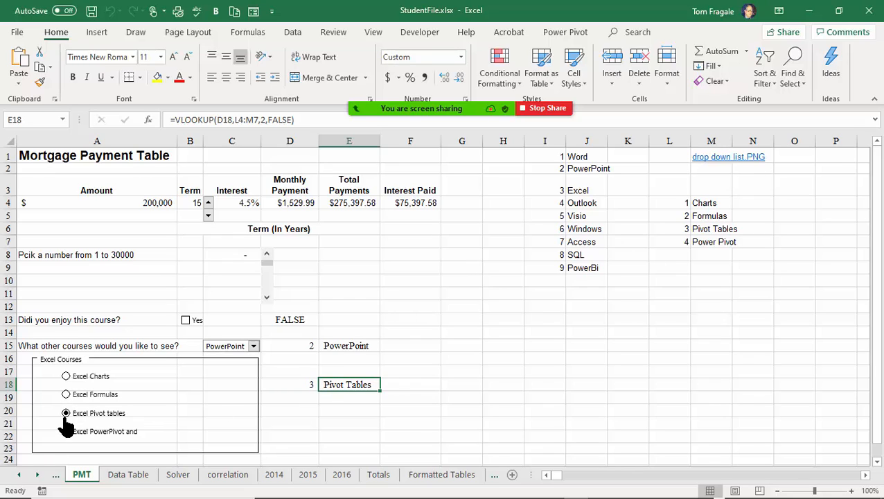
left_click(65, 432)
Try the spin button and scroll bar, setting the term to 20 and the picked number to about 16,153.
left_click(208, 204)
left_click(208, 216)
left_click(208, 204)
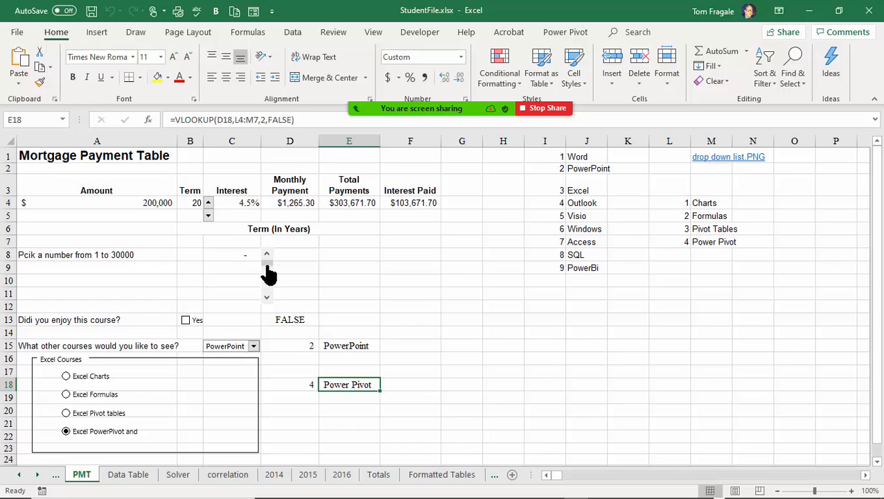
mouse_move(267, 264)
left_mouse_down()
mouse_move(270, 300)
mouse_move(269, 278)
left_mouse_up()
Toggle the Yes check box for the course enjoyment question and leave it checked.
left_click(187, 323)
left_click(188, 326)
left_click(187, 323)
Review the control settings of the scroll bar for the number picker and close them without changes.
right_click(267, 272)
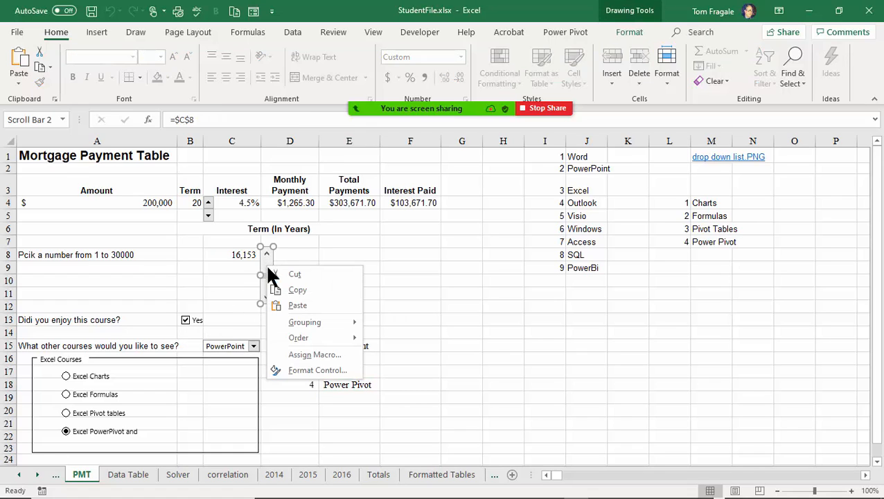
left_click(303, 370)
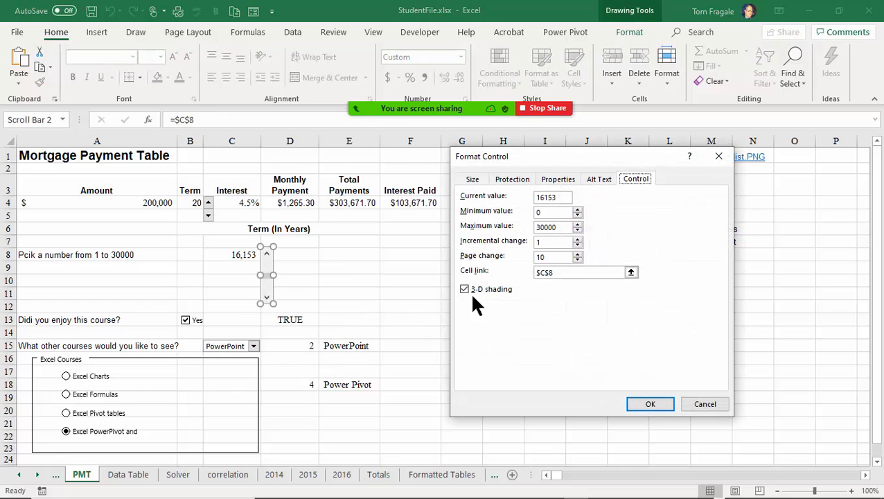
left_click(688, 403)
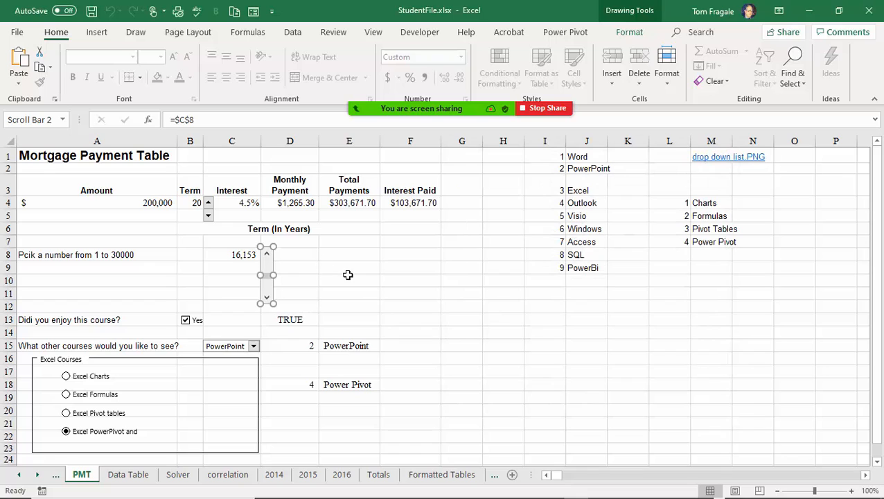
Choose Outlook in the combo box for other courses and inspect the VLOOKUP formula in E15.
left_click(255, 348)
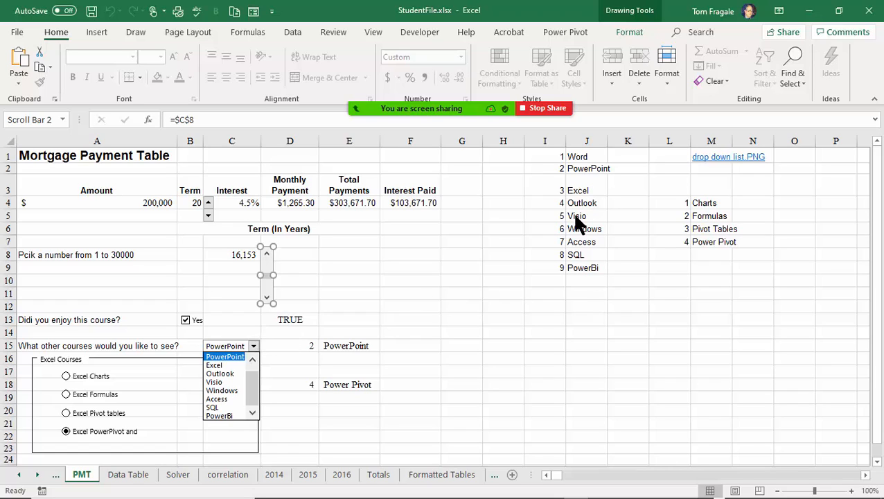
left_click(219, 374)
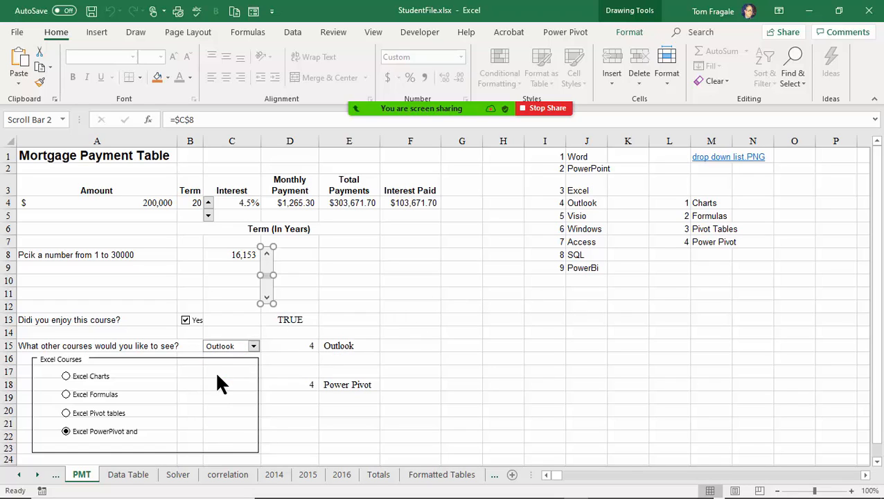
left_click(254, 346)
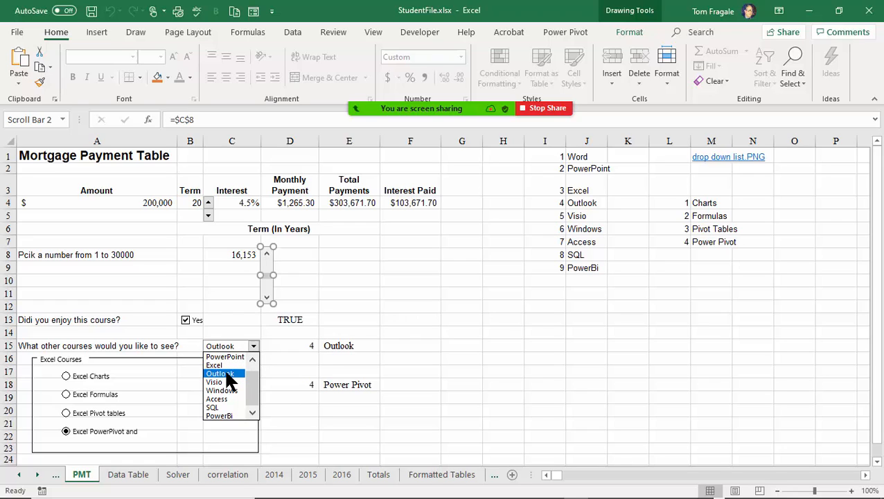
left_click(289, 346)
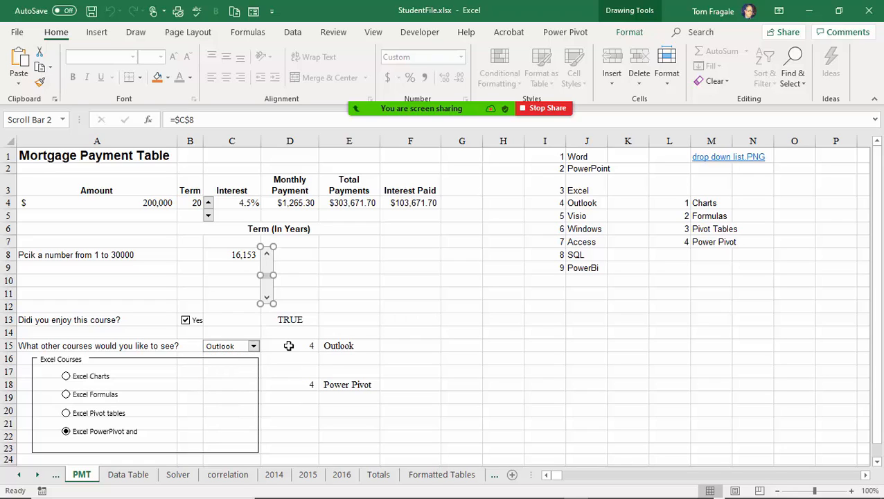
left_click(336, 346)
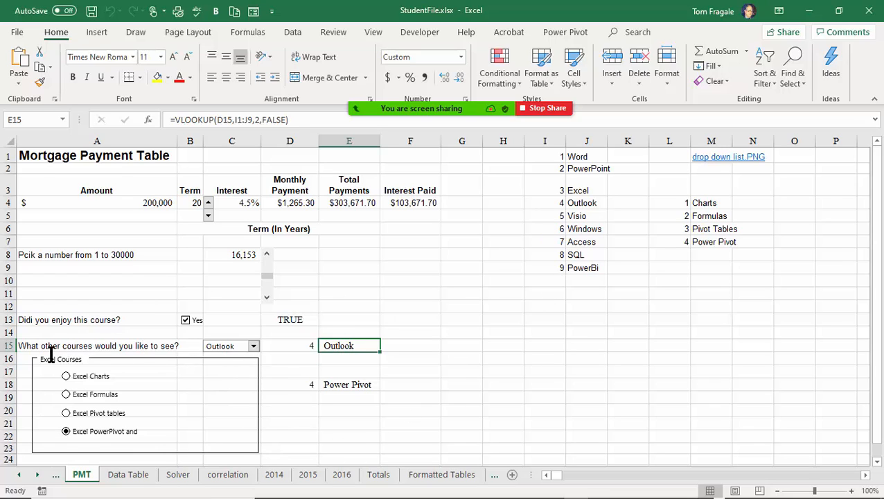
Cycle through the Excel Courses options, leave Excel Formulas chosen, and inspect the lookup formula in E18.
left_click(66, 375)
left_click(66, 394)
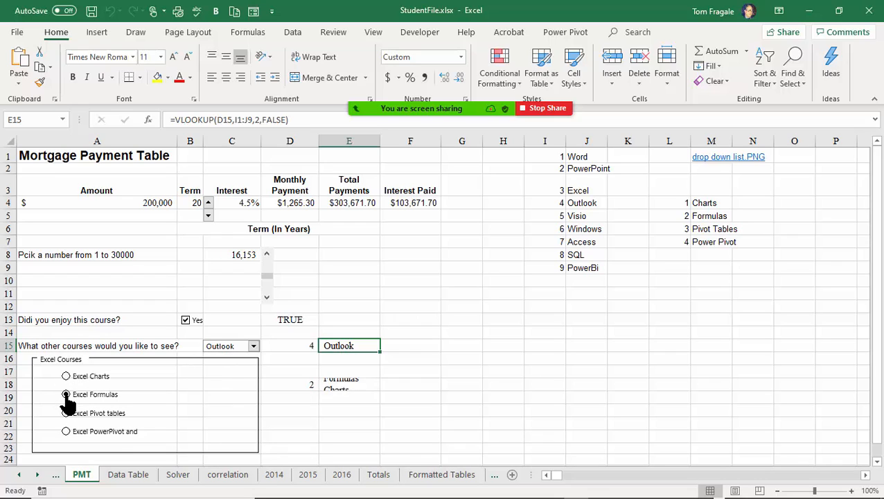
left_click(66, 413)
left_click(66, 431)
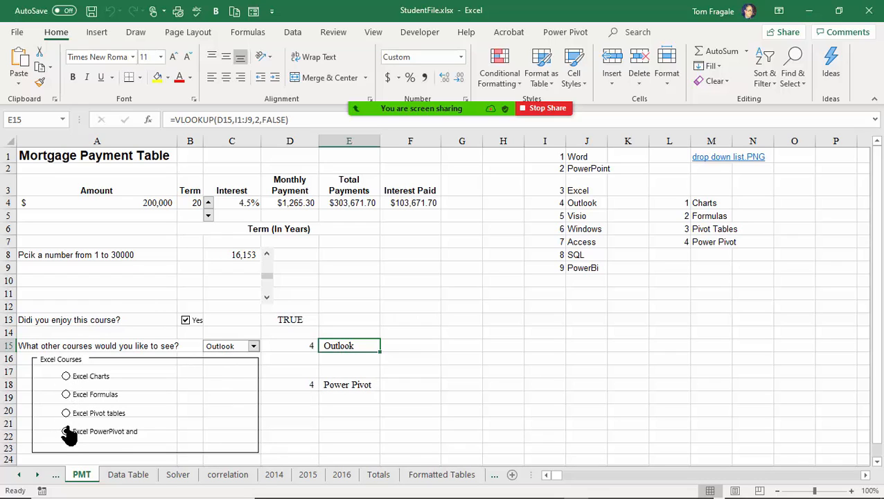
left_click(66, 413)
left_click(66, 395)
left_click(66, 375)
left_click(66, 395)
left_click(66, 413)
left_click(66, 431)
left_click(66, 375)
left_click(66, 395)
left_click(341, 386)
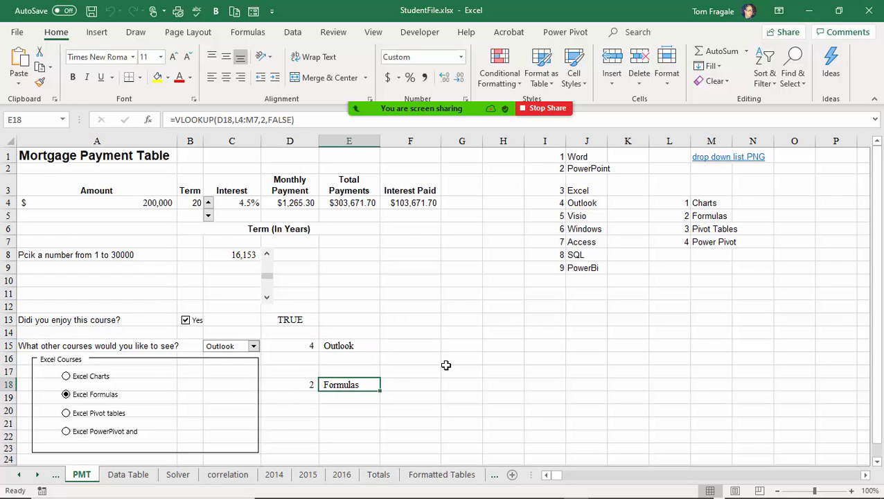